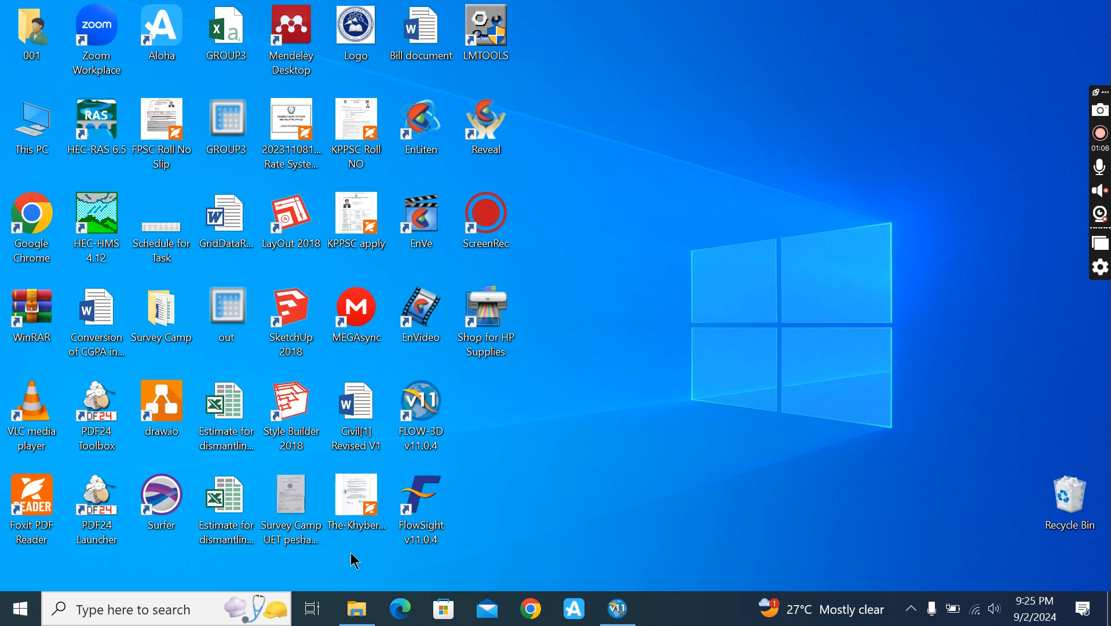
Step: Open the Weir Smooth edges STL file from its folder, inspect the weir in 3D view, and close it without saving
click(357, 610)
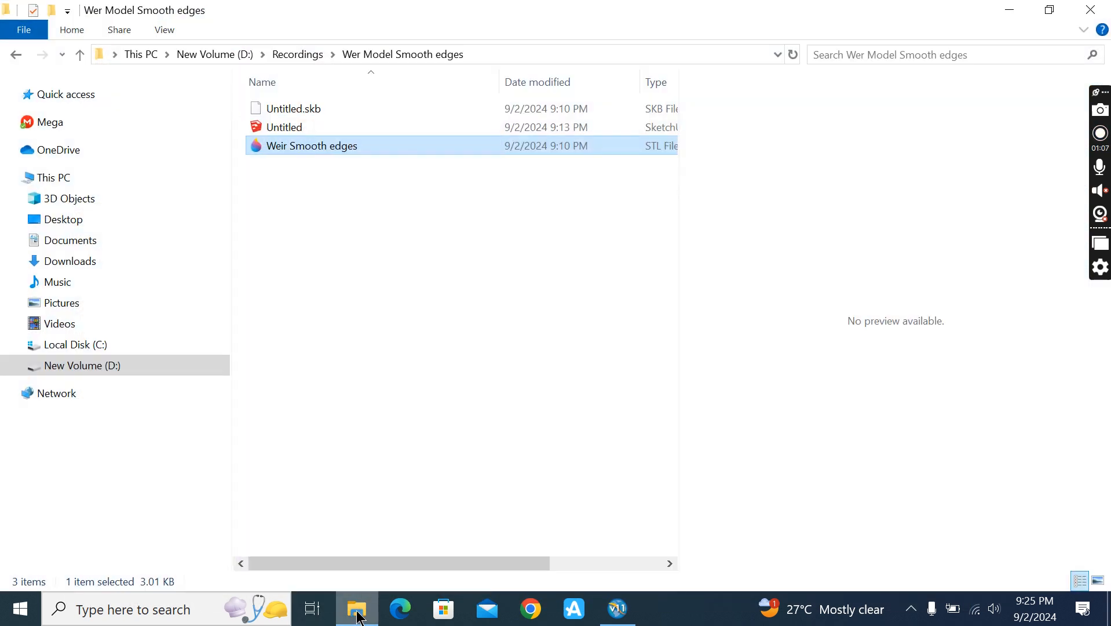
double_click(335, 148)
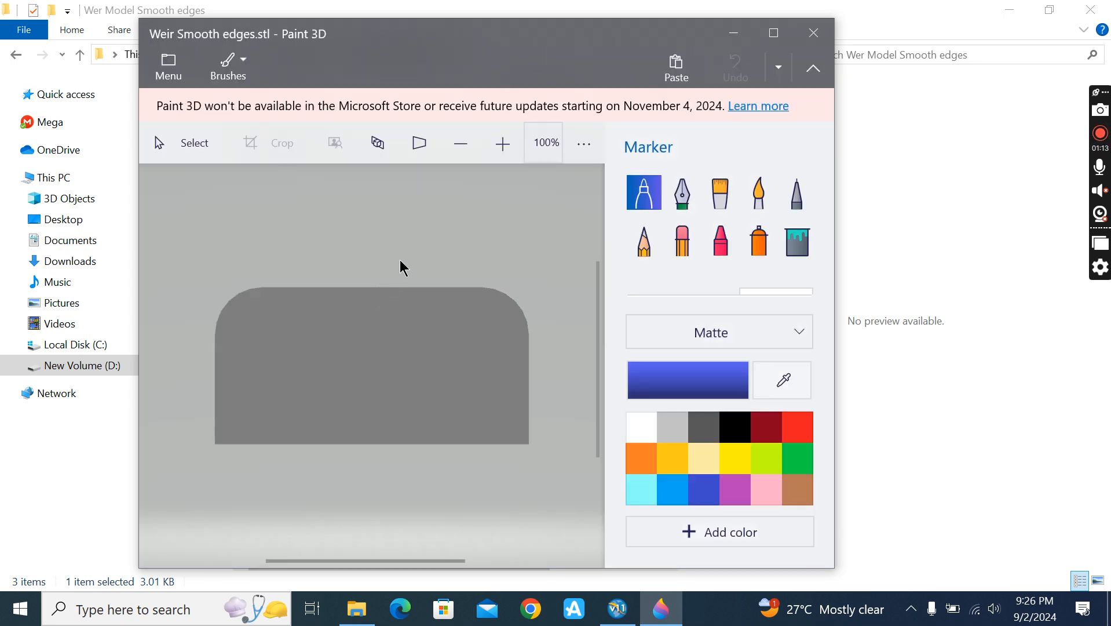
click(418, 134)
drag(397, 348, 411, 329)
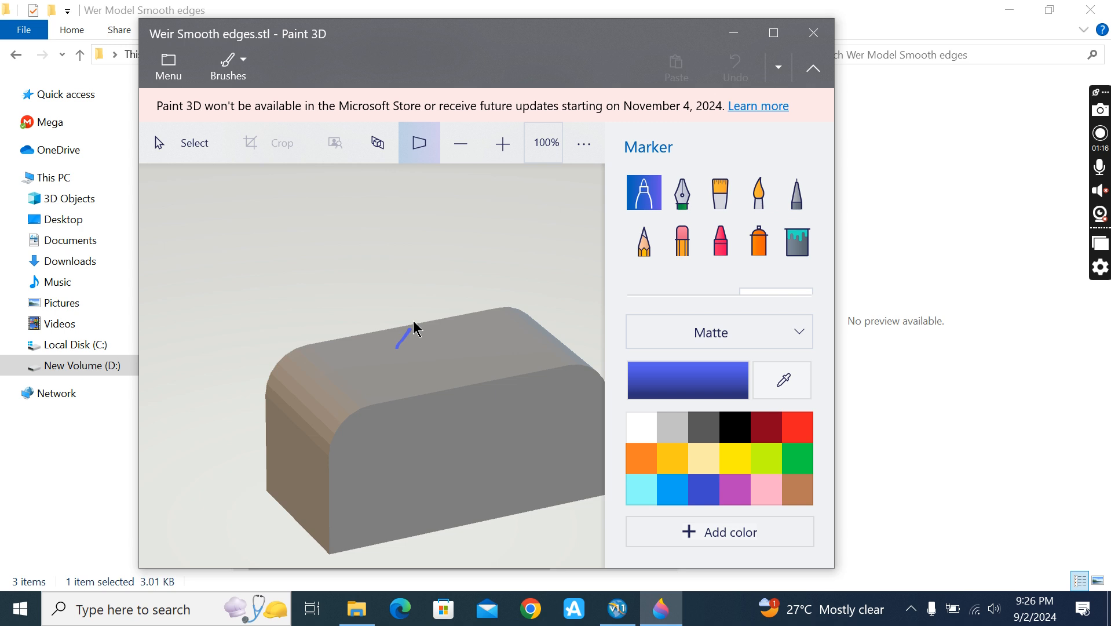
key(ctrl+z)
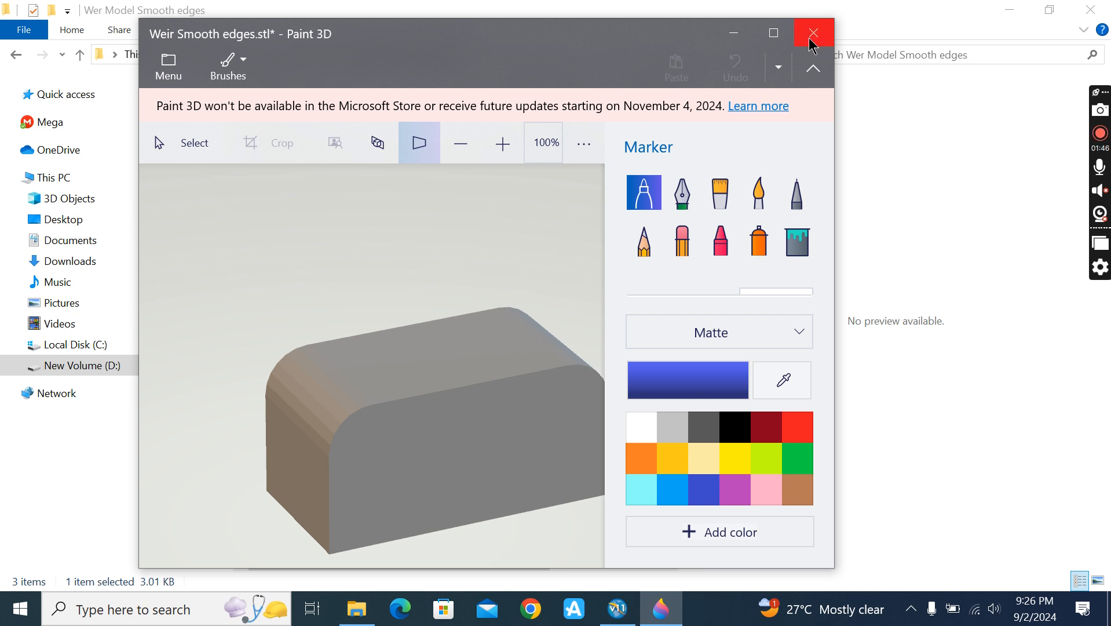
click(812, 41)
click(490, 347)
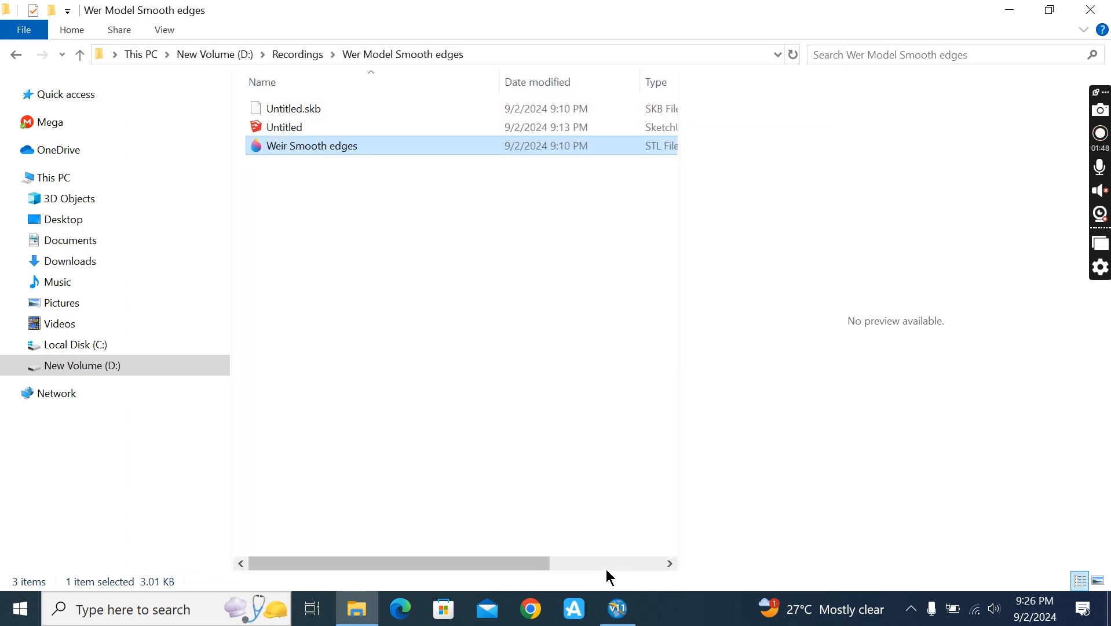
Step: Switch to FLOW-3D and add a new simulation named "Flow over weir" to Project 1, replacing the existing input file
click(618, 609)
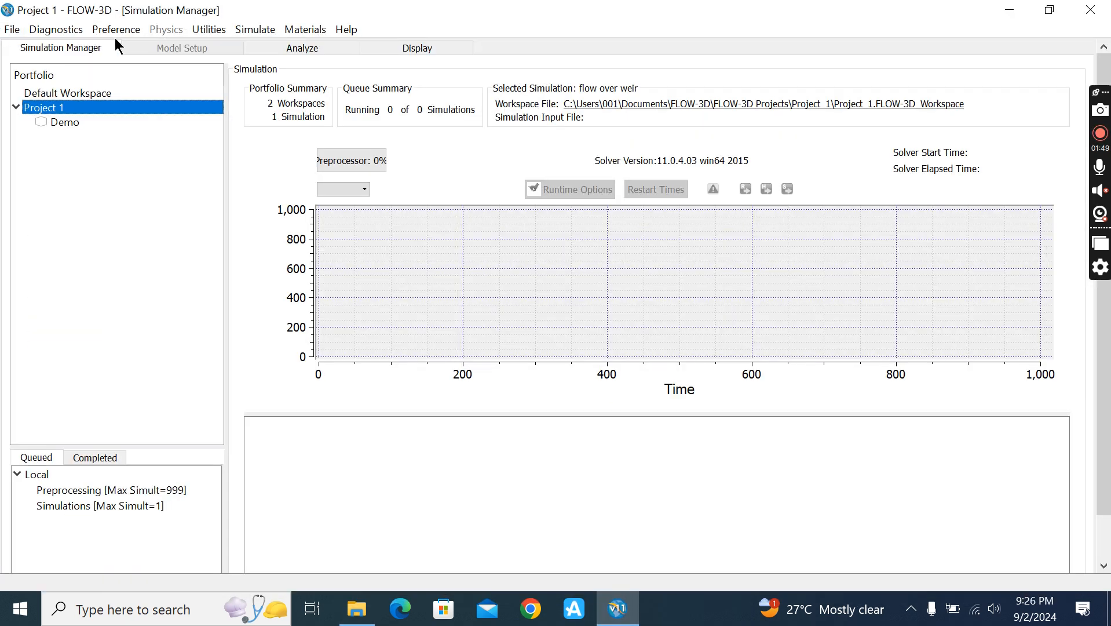
right_click(72, 107)
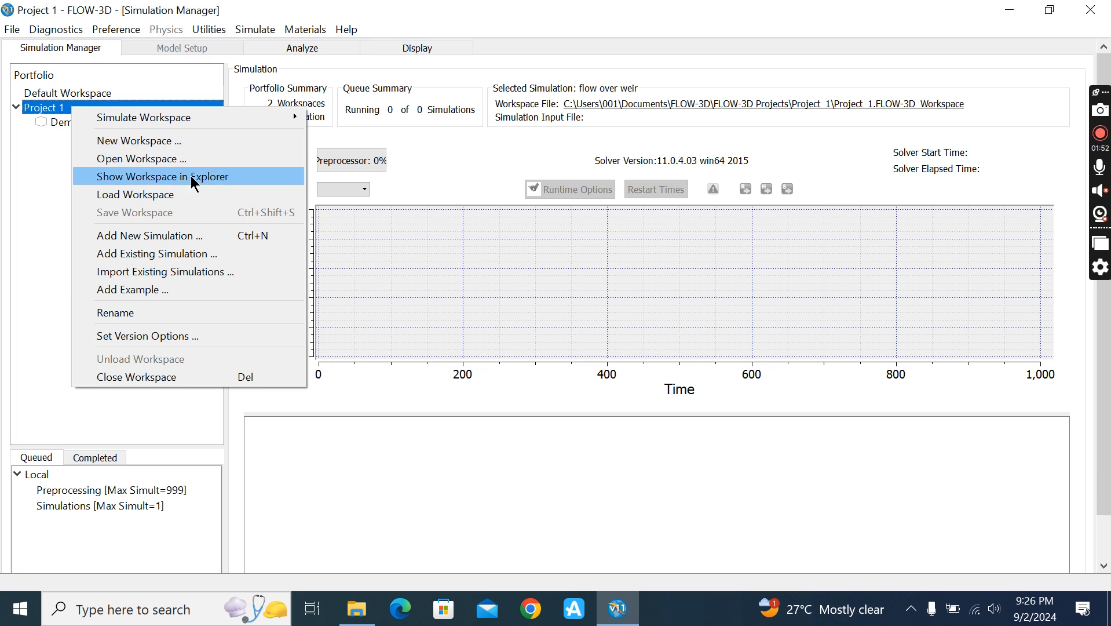
click(188, 237)
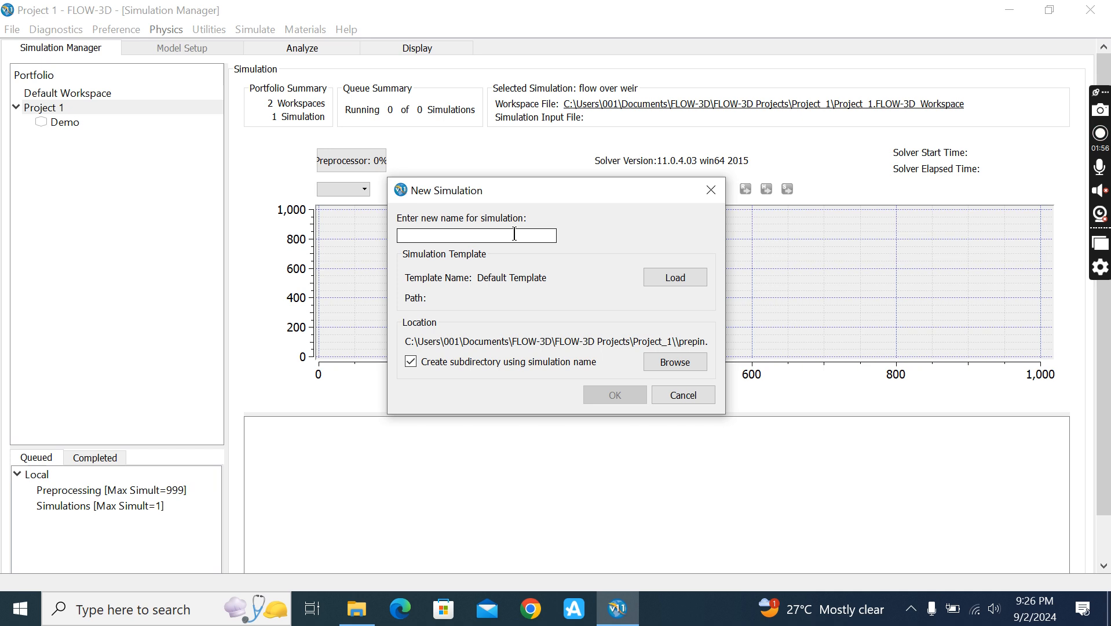
text(Flo)
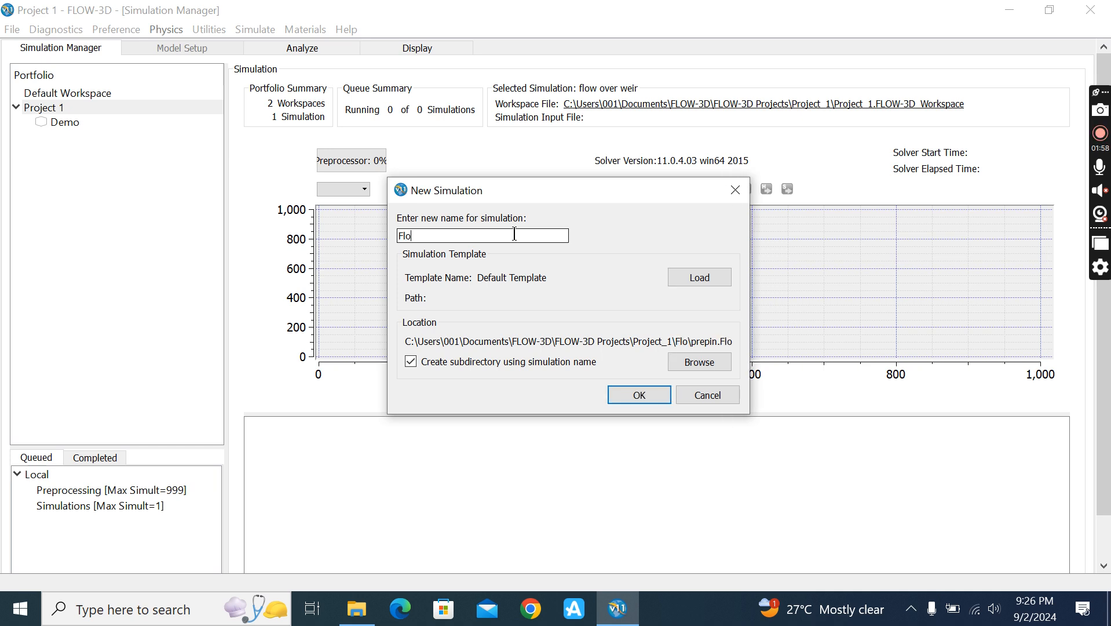
text(w over )
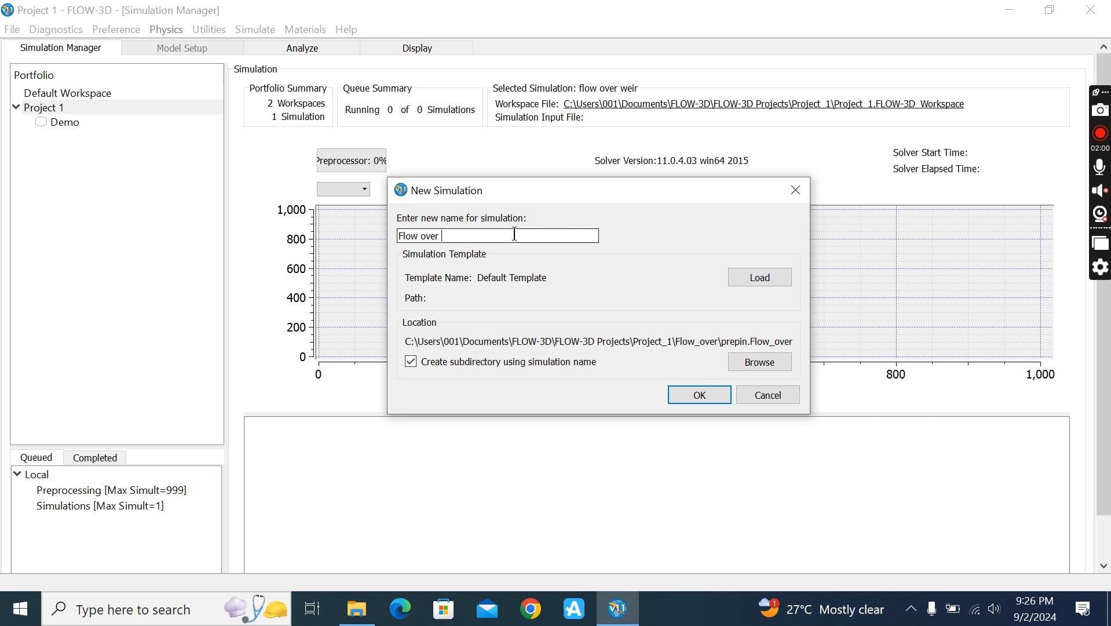
text(weir)
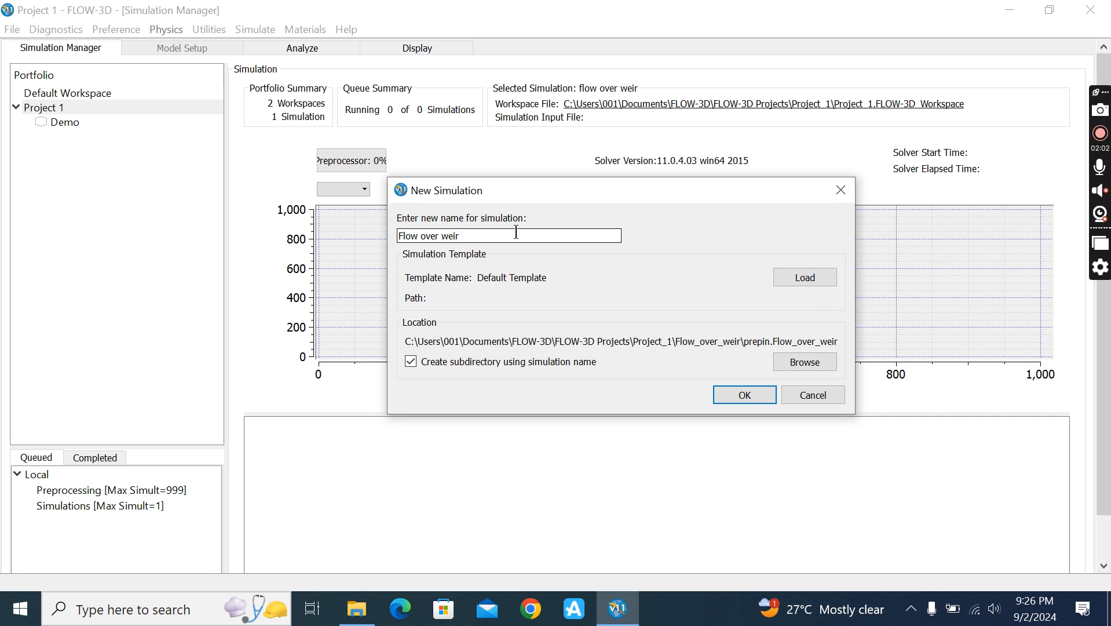
click(735, 395)
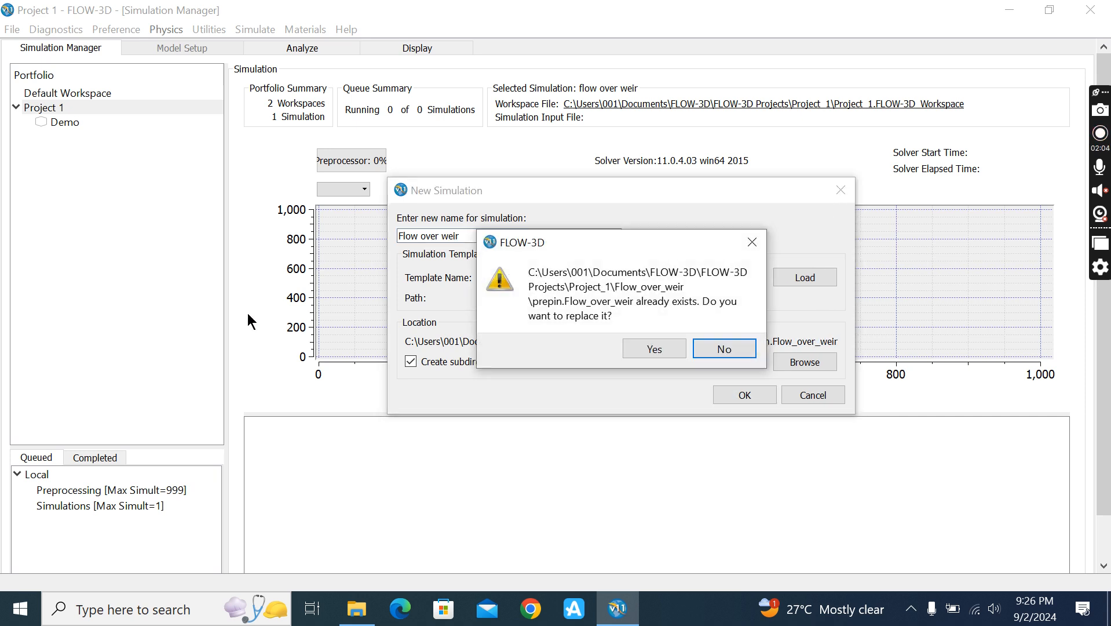
click(642, 349)
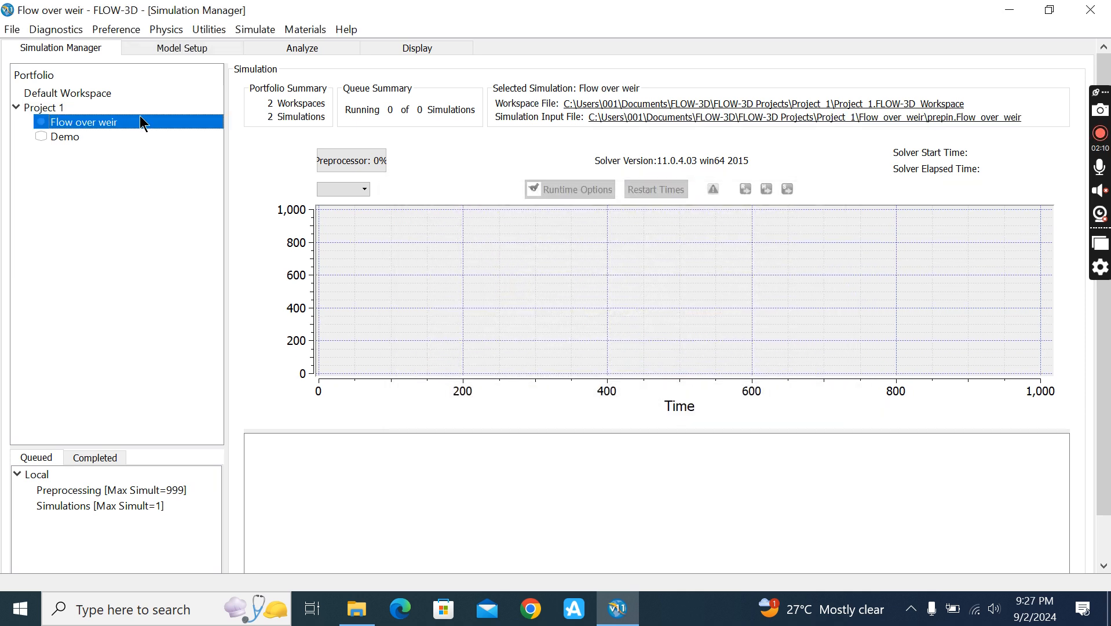
Step: In the Flow over weir model's general settings, set finish time to 15, simulation units to SI and temperature unit to Celsius
right_click(113, 123)
click(102, 122)
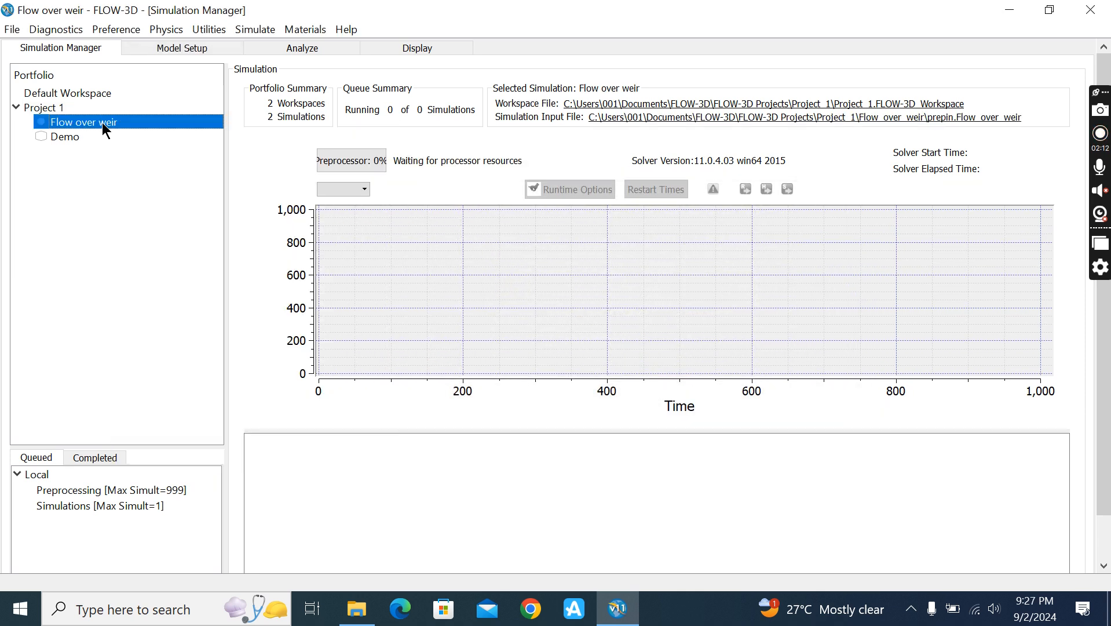
click(169, 46)
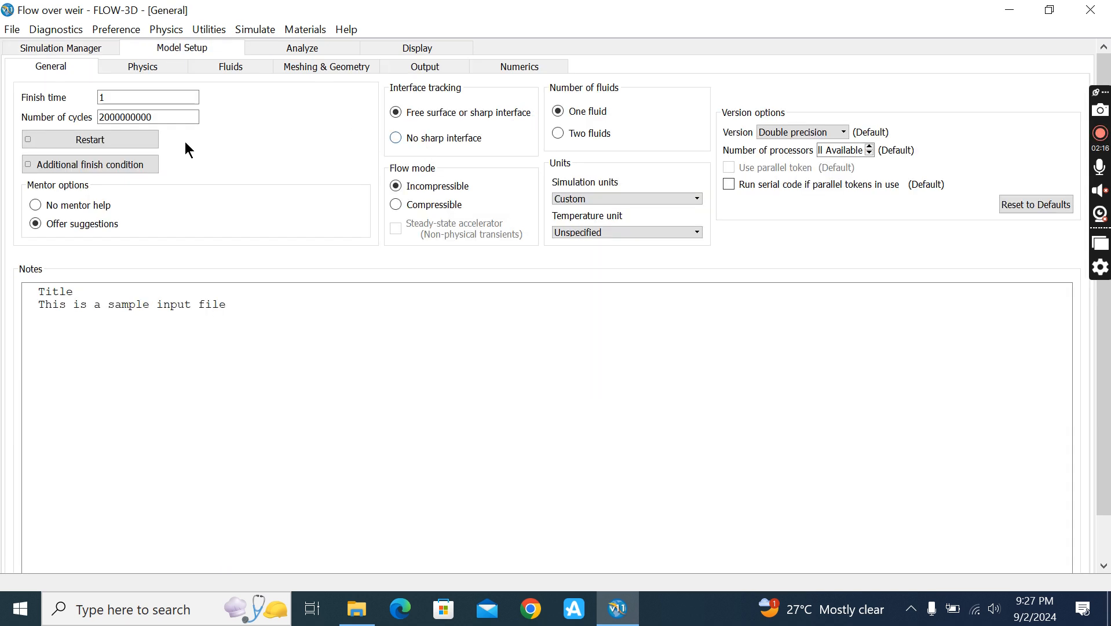
click(130, 97)
click(611, 197)
click(613, 209)
click(493, 322)
click(660, 348)
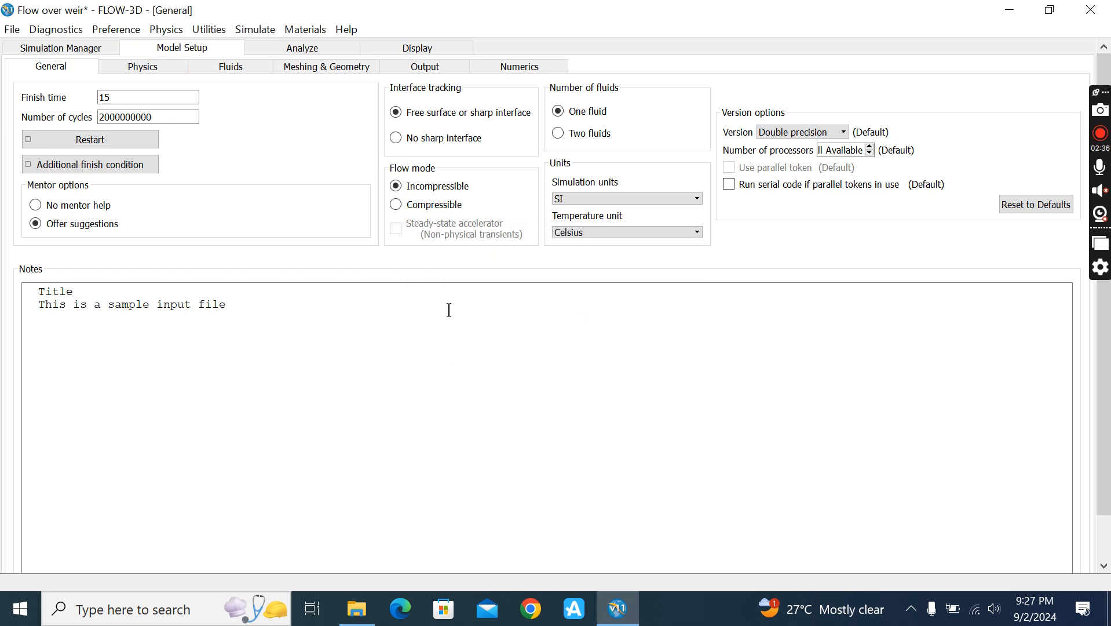
Step: Activate gravity in the physics settings with a Z component of -9.81
click(166, 63)
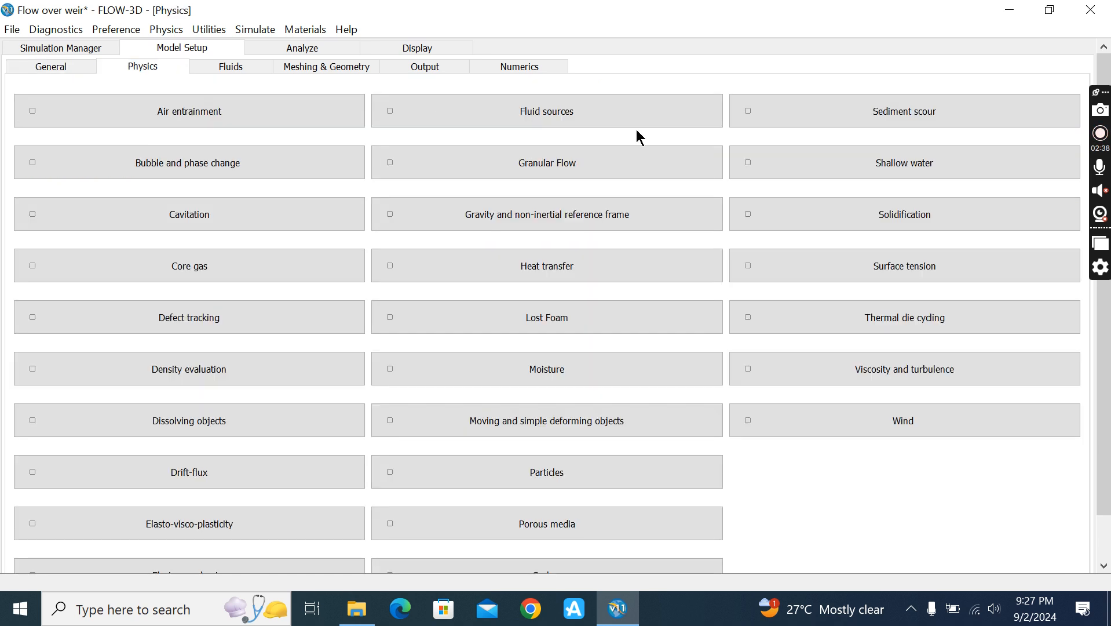
click(591, 221)
click(478, 273)
key(BackSpace)
text(-9.81)
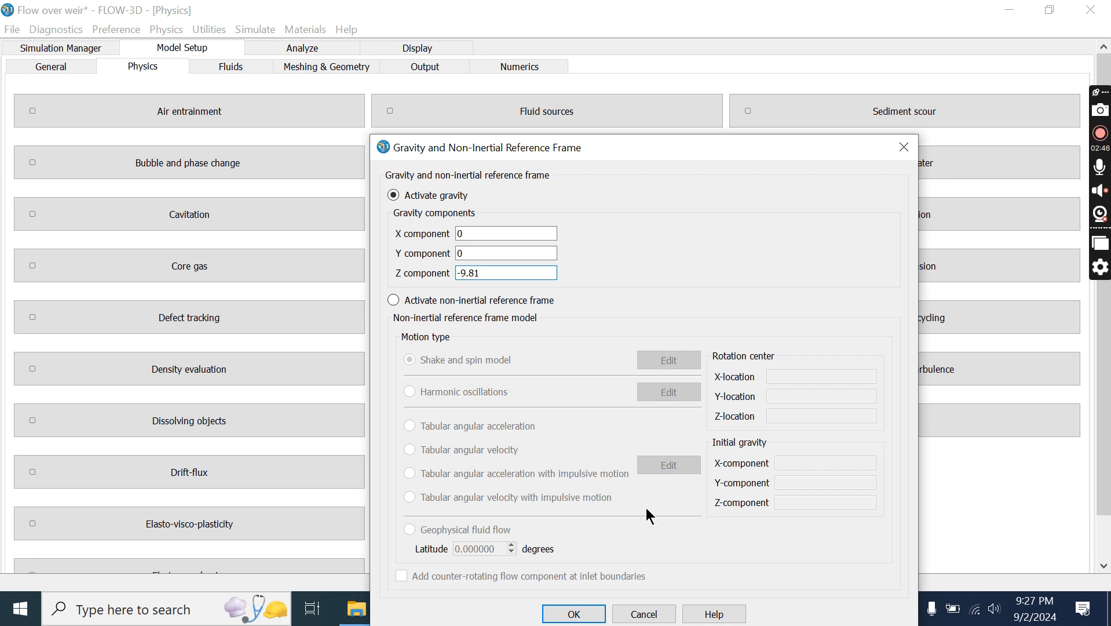
click(573, 614)
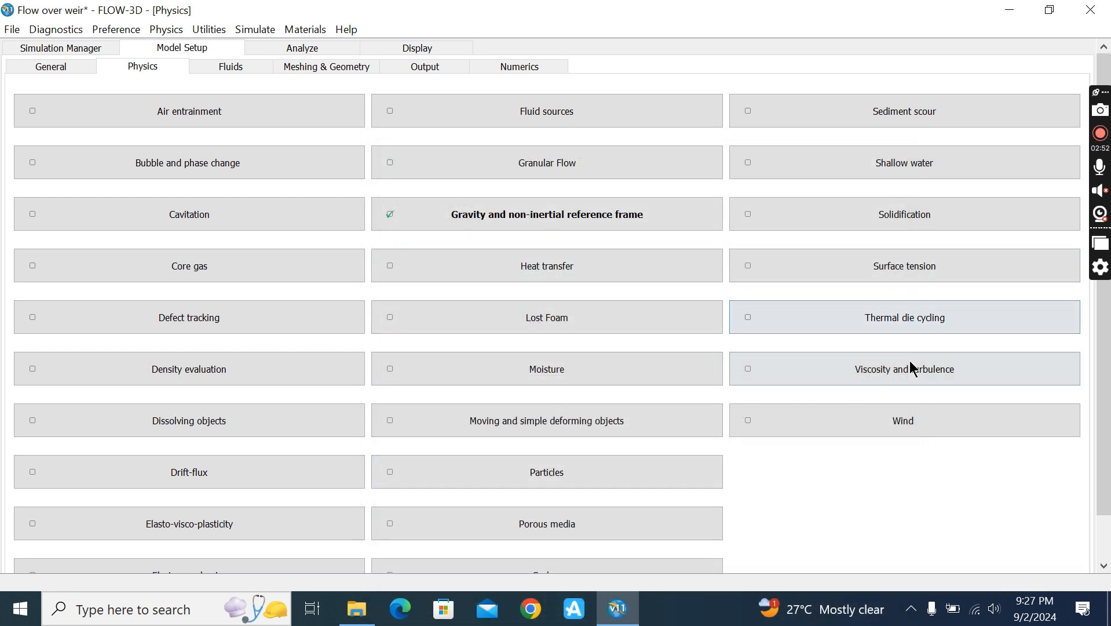
Step: Enable viscous flow with the Renormalized group (RNG) turbulence model in the viscosity and turbulence physics
click(914, 369)
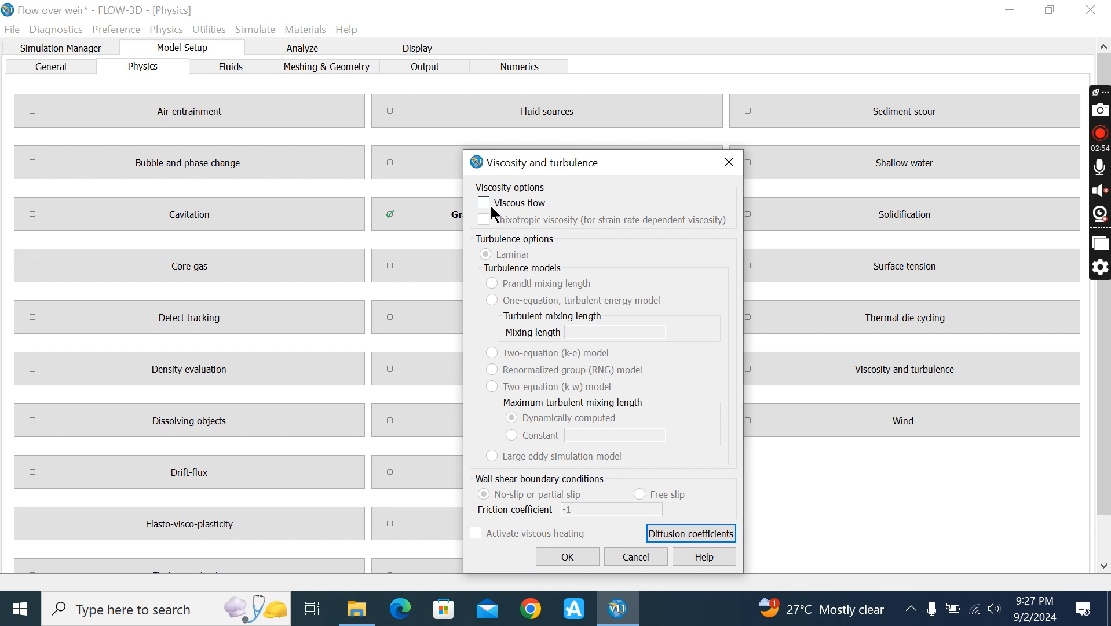
click(492, 205)
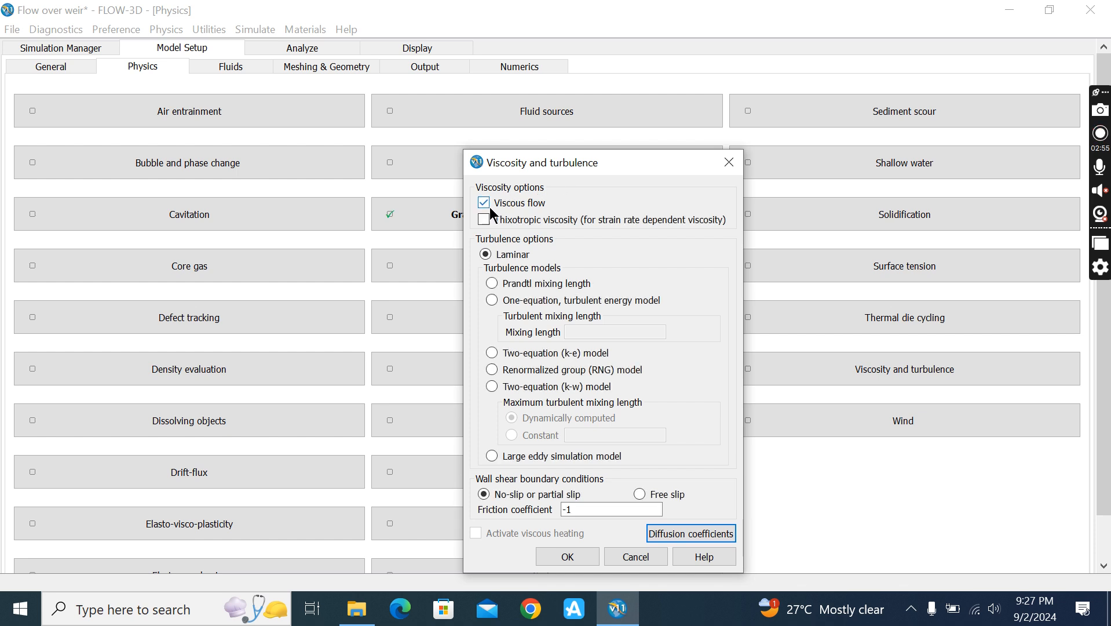
click(555, 370)
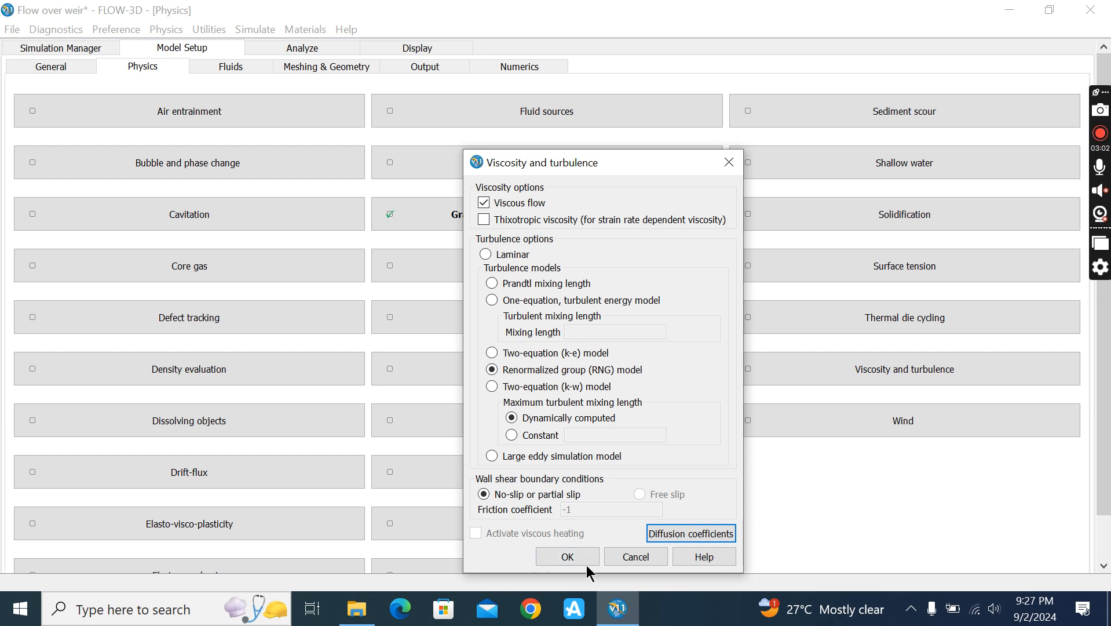
click(568, 556)
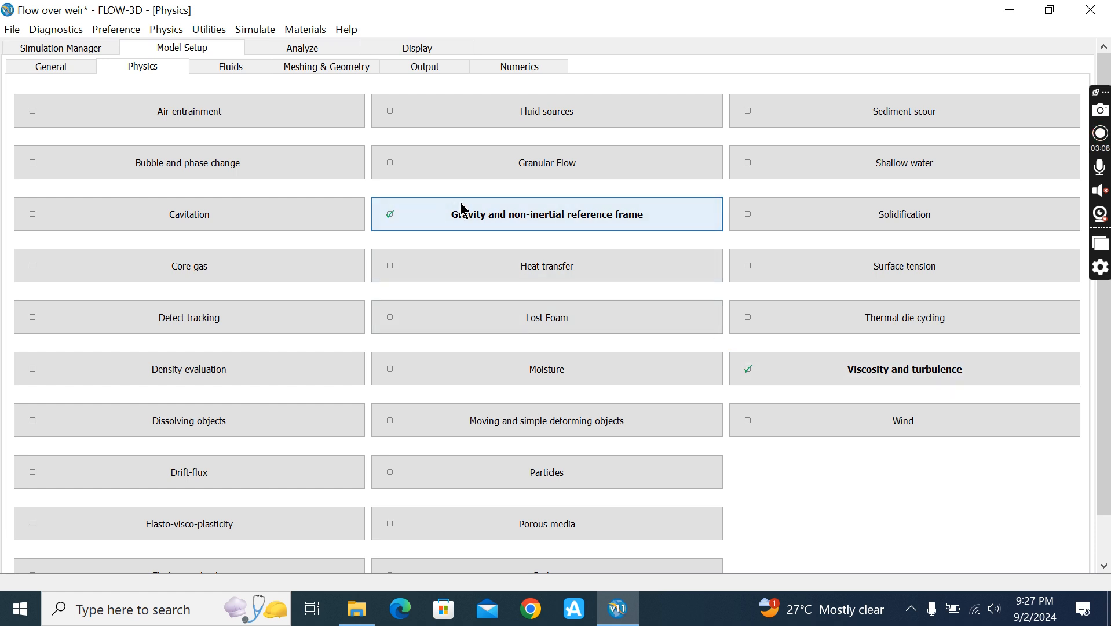
Step: Load the liquid material Water_at_20_C from the materials database into Fluid 1
click(258, 68)
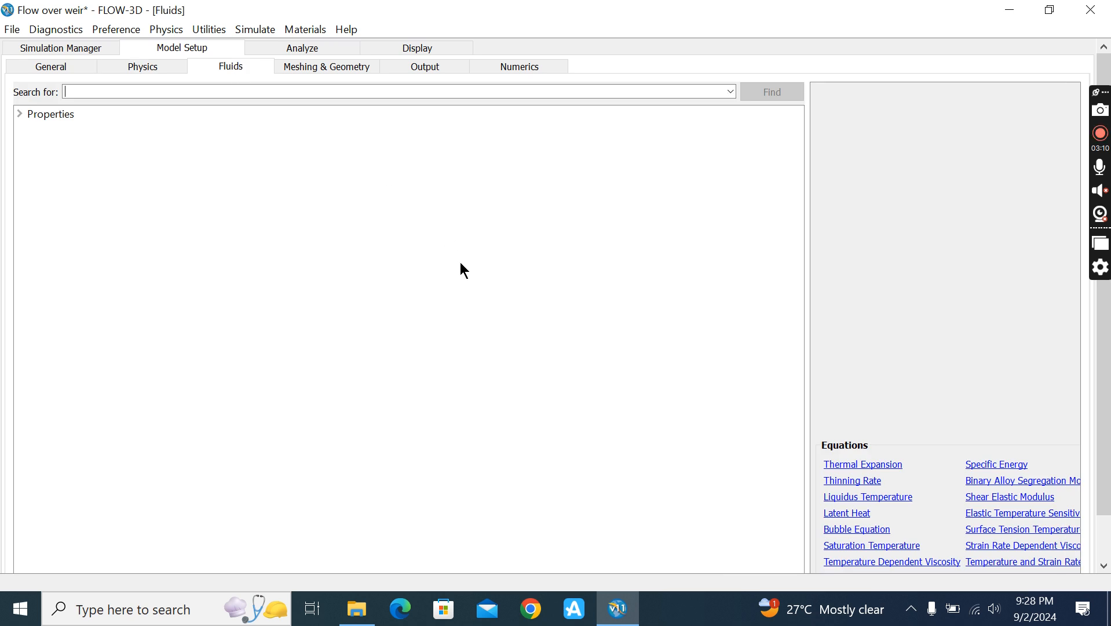
double_click(61, 117)
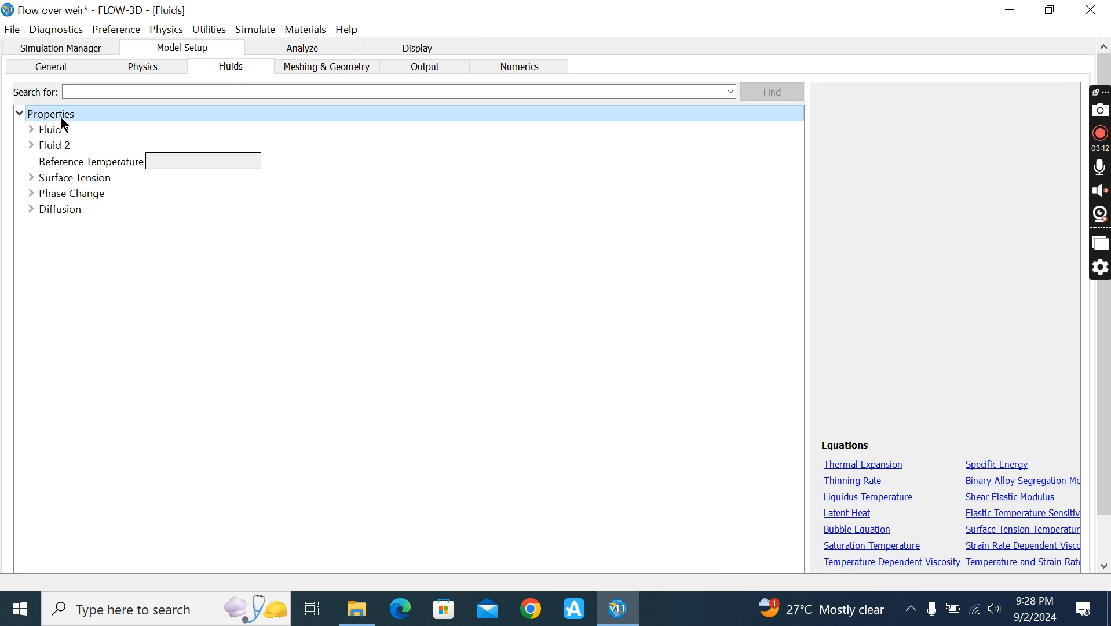
double_click(66, 128)
right_click(66, 129)
click(97, 140)
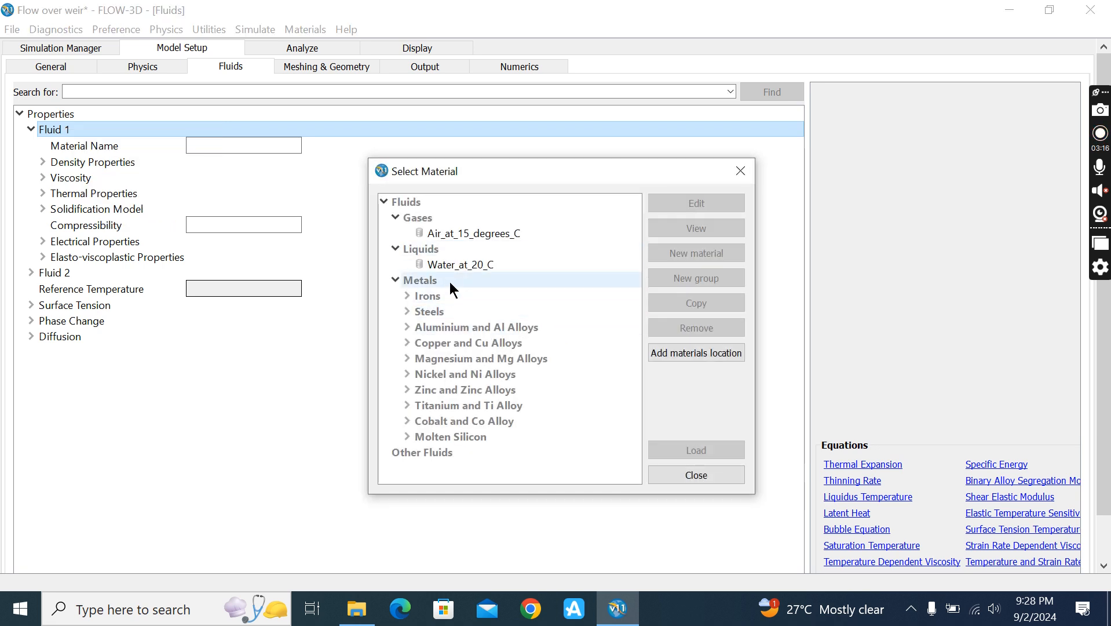
click(462, 265)
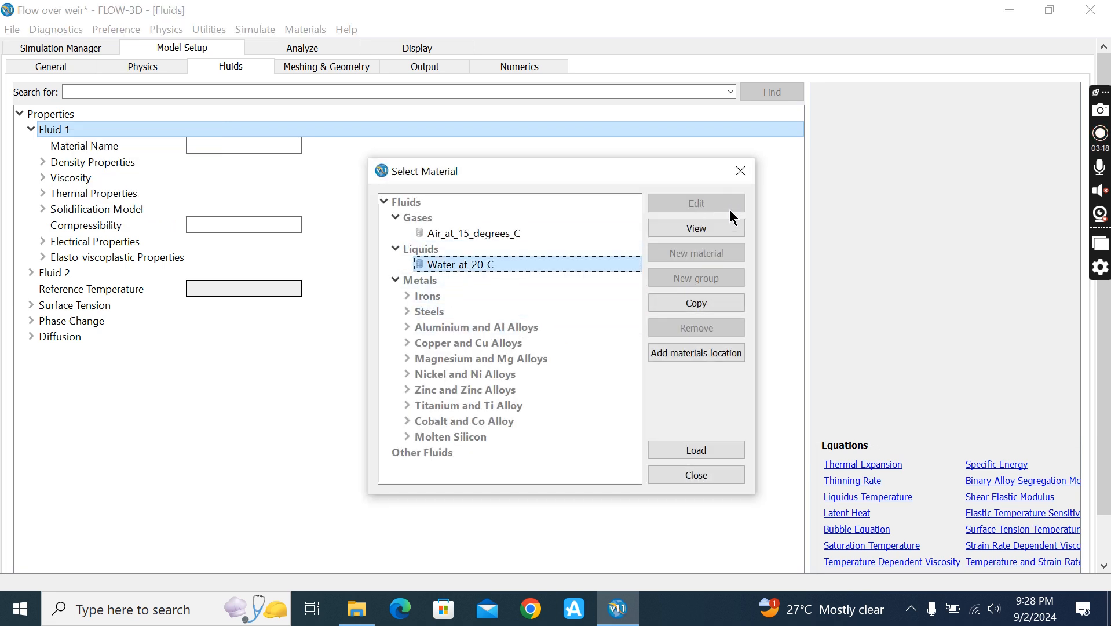
click(700, 451)
click(621, 468)
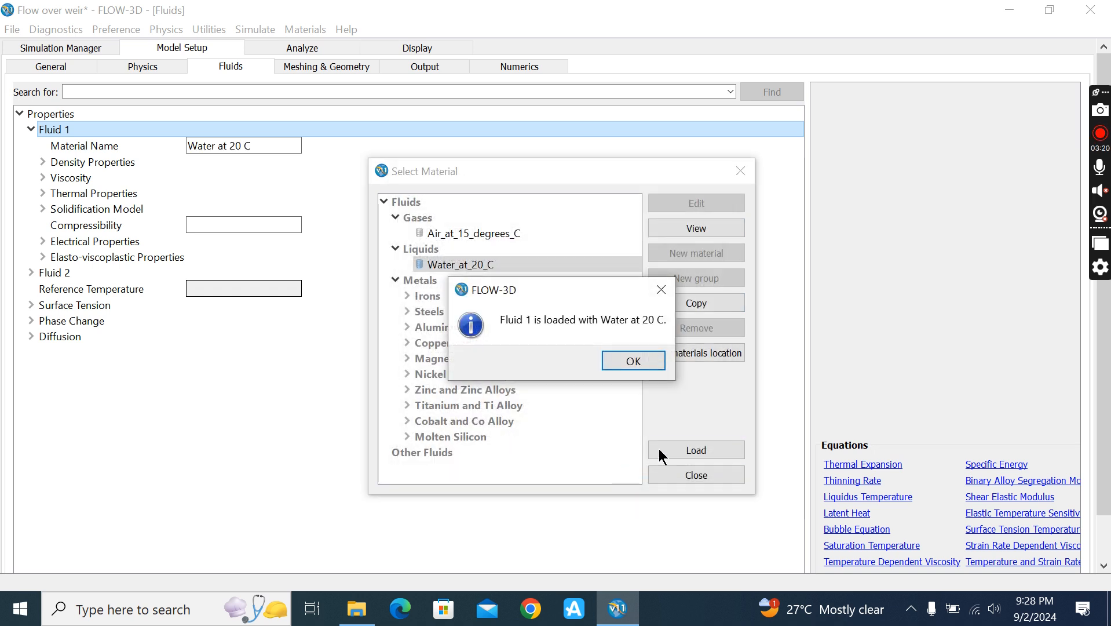
click(652, 359)
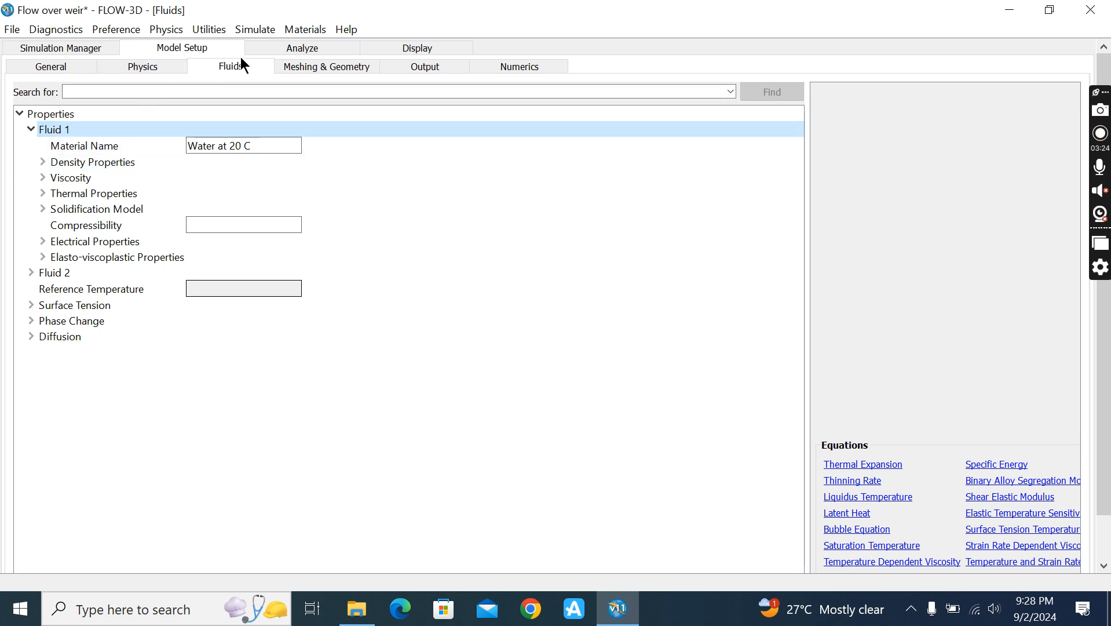
Step: In Meshing & Geometry, add the STL file Weir Smooth edges from D:/Recordings/Wer Model Smooth edges as a geometry file
click(309, 70)
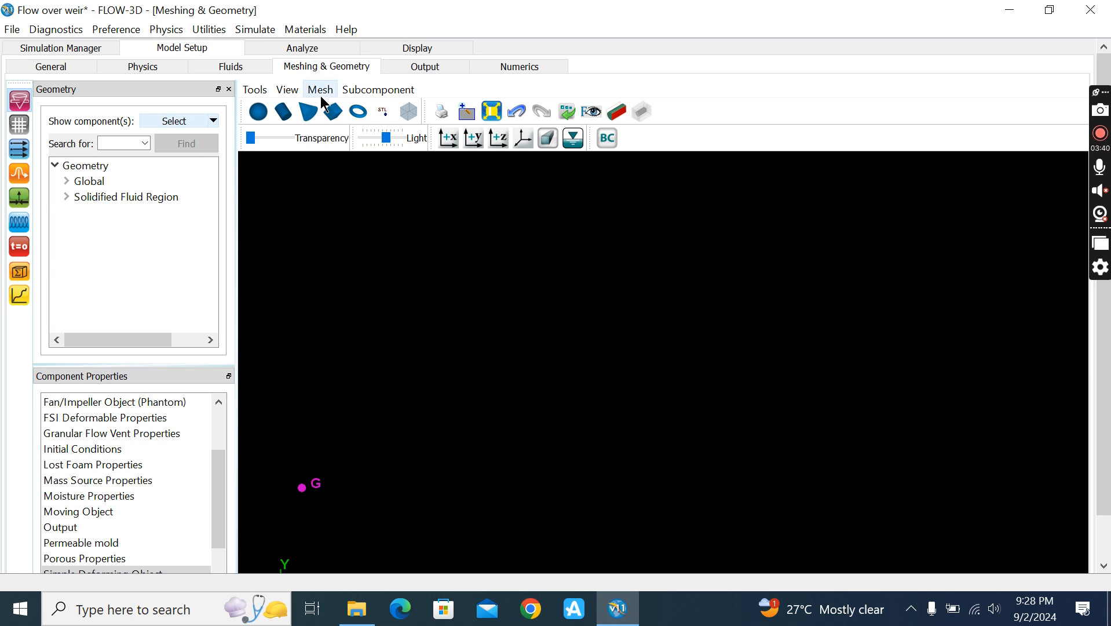
click(452, 139)
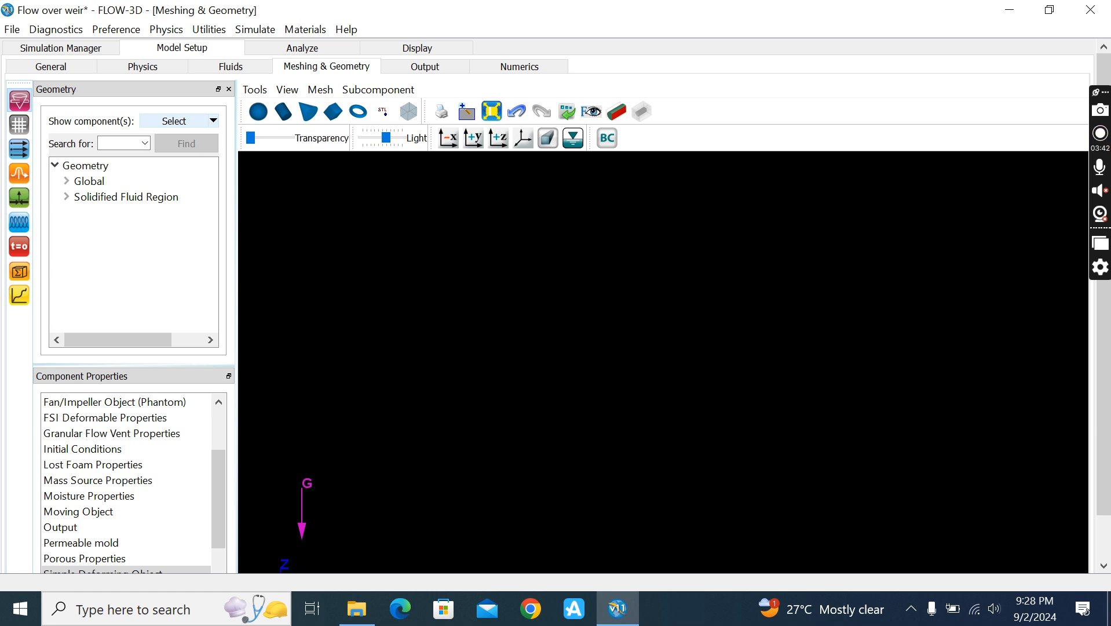
scroll(1100, 367, down, 2)
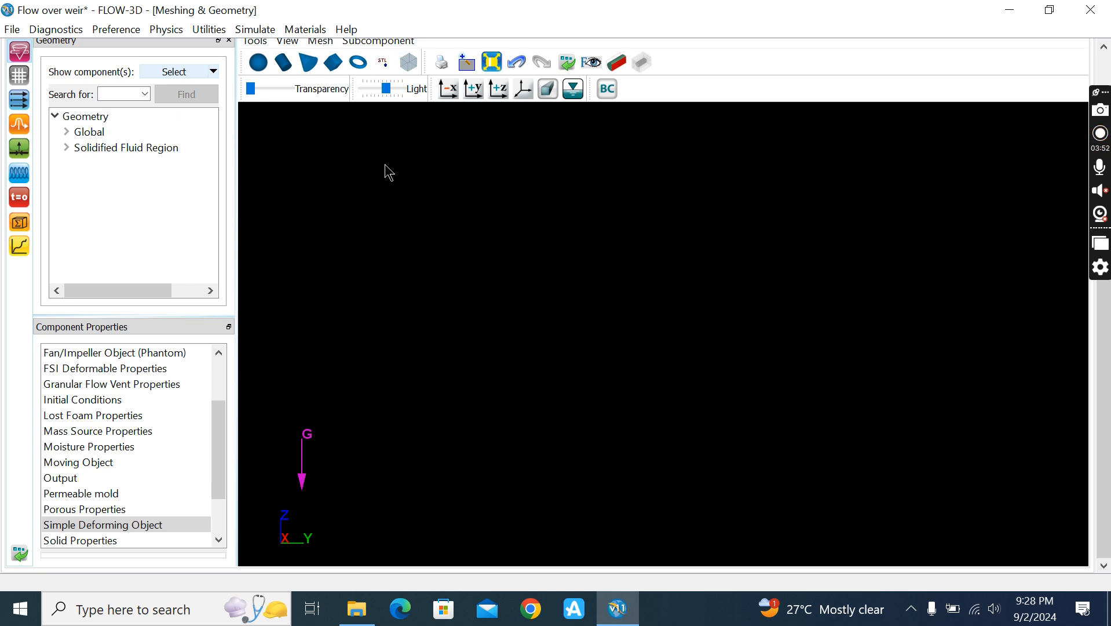
click(385, 63)
click(443, 360)
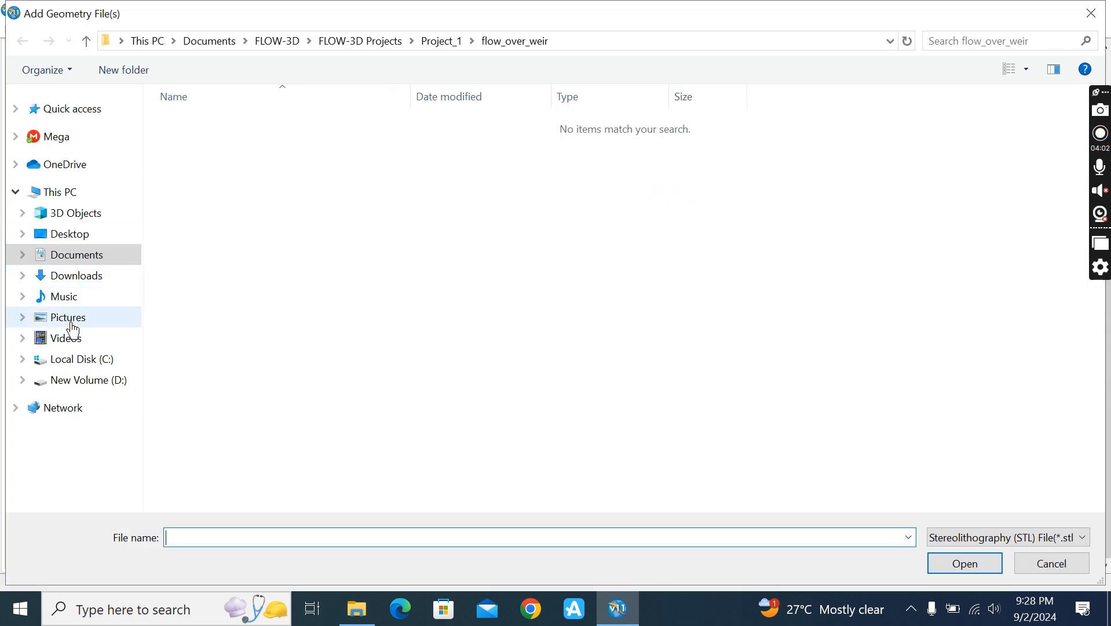
click(119, 381)
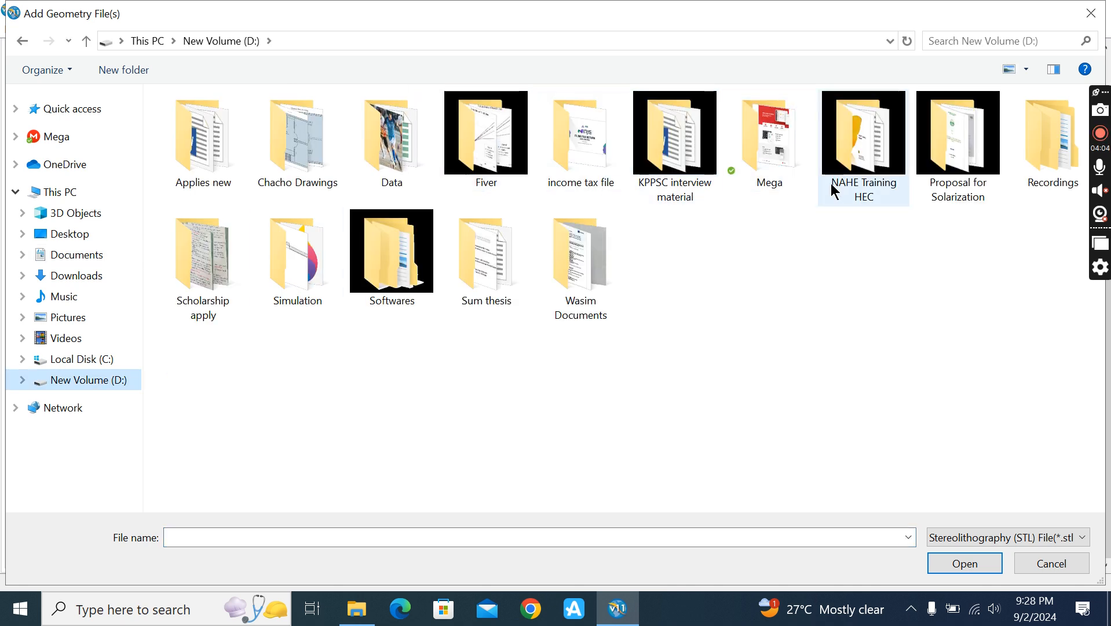
double_click(1046, 180)
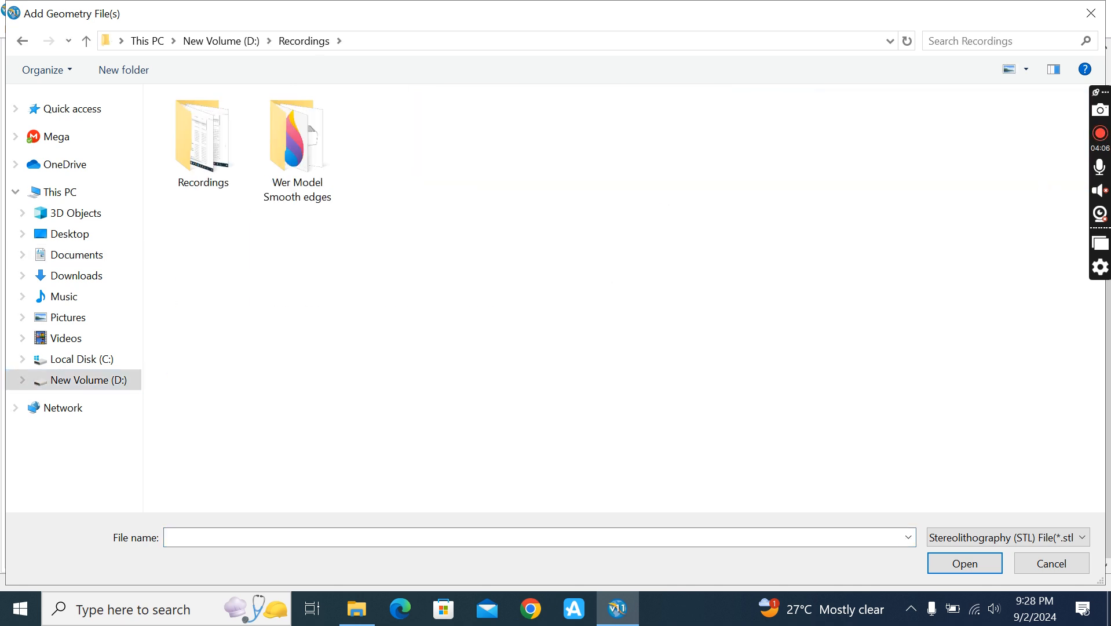
double_click(340, 154)
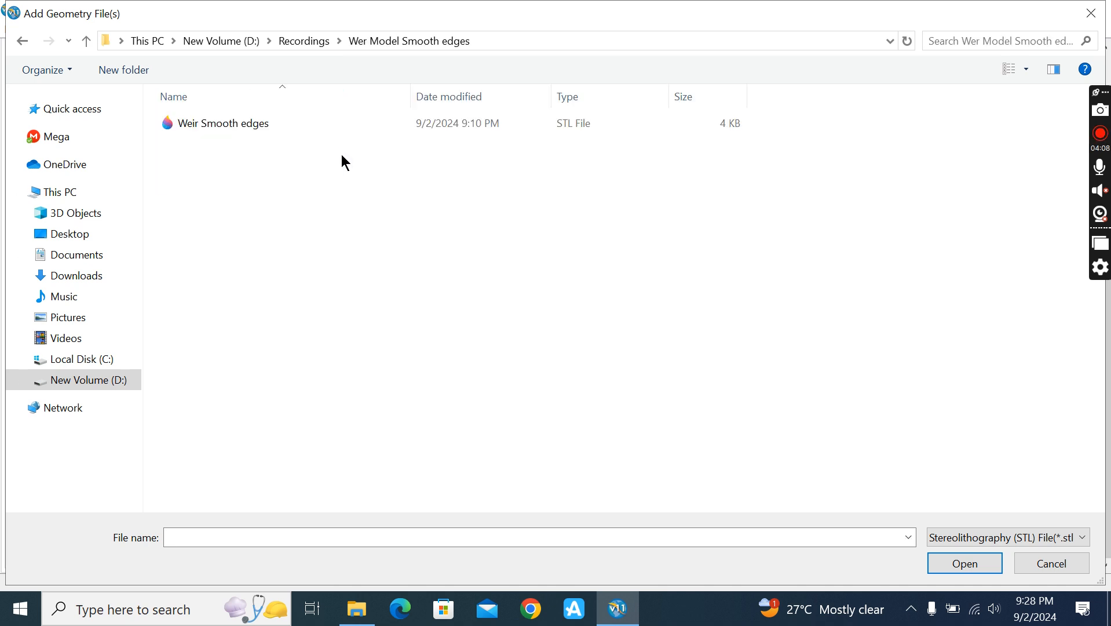
double_click(230, 126)
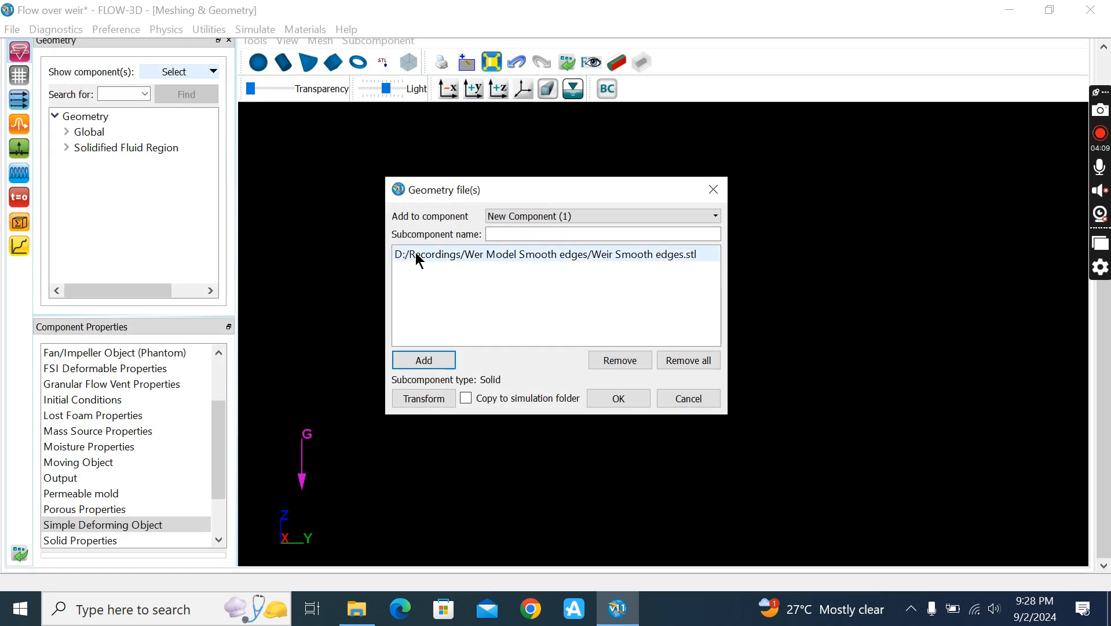
Step: Import the STL geometry as a new solid component named Weir model
click(618, 399)
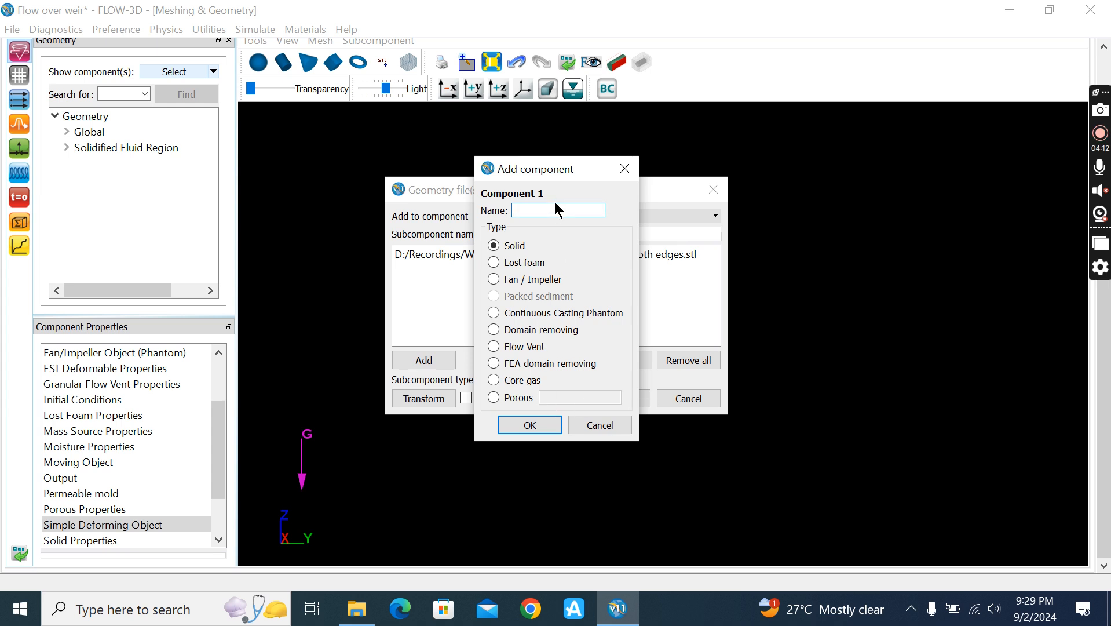
text(Weir model)
click(538, 423)
click(603, 398)
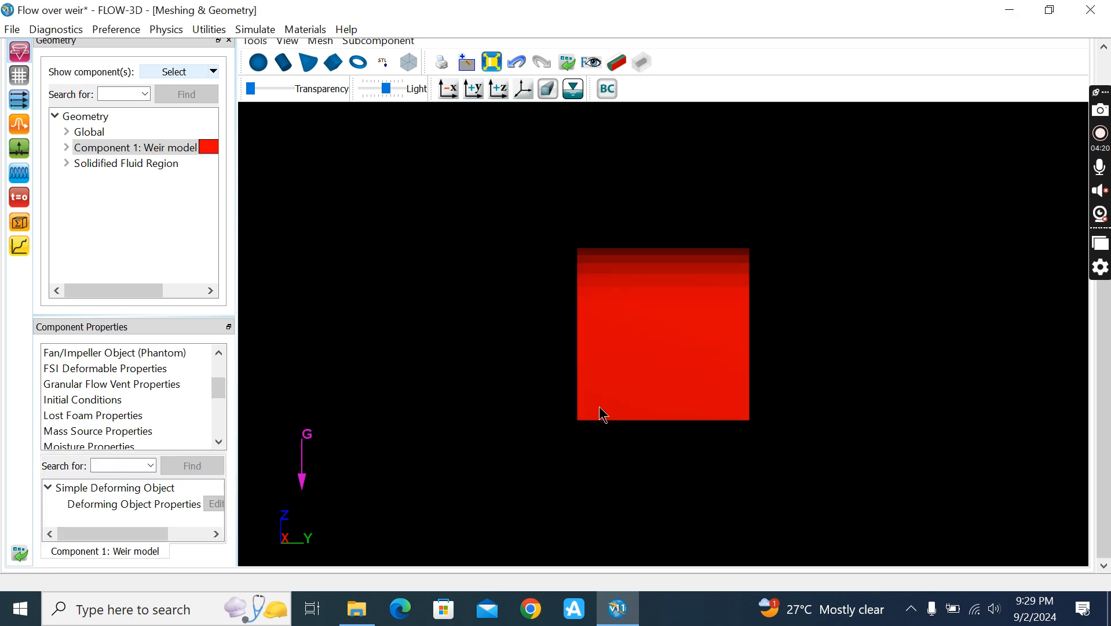
Step: Examine the imported weir's shape and rounded upper edges from several angles
drag(822, 325, 682, 412)
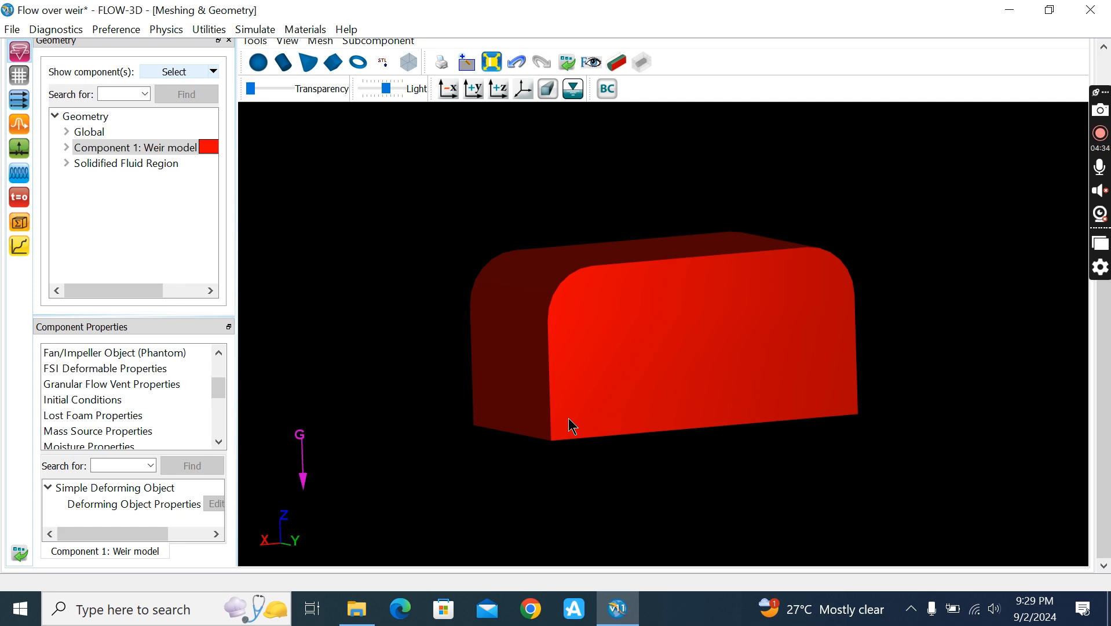
mouse_move(518, 422)
mouse_down()
mouse_move(484, 444)
mouse_move(484, 458)
mouse_move(499, 386)
mouse_move(494, 417)
mouse_up()
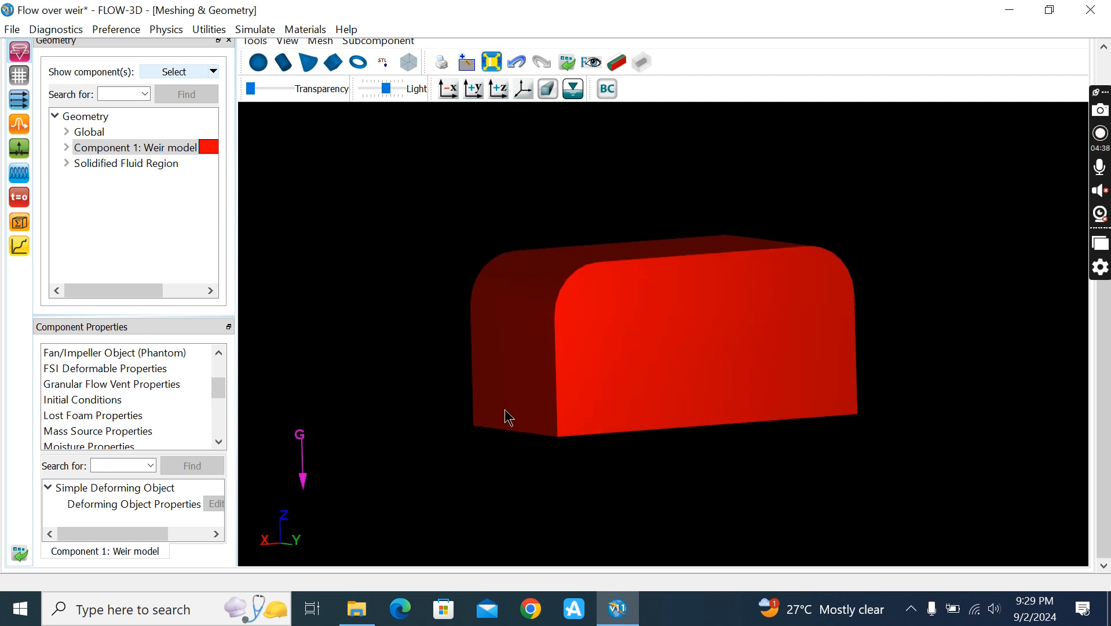
drag(822, 434, 750, 360)
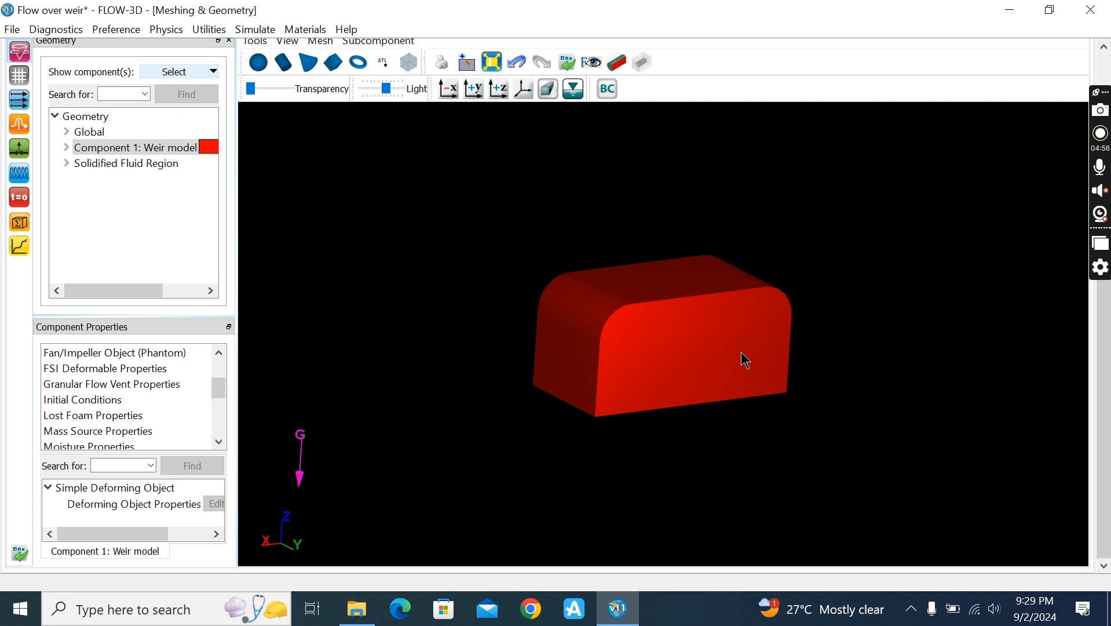
drag(558, 371, 553, 372)
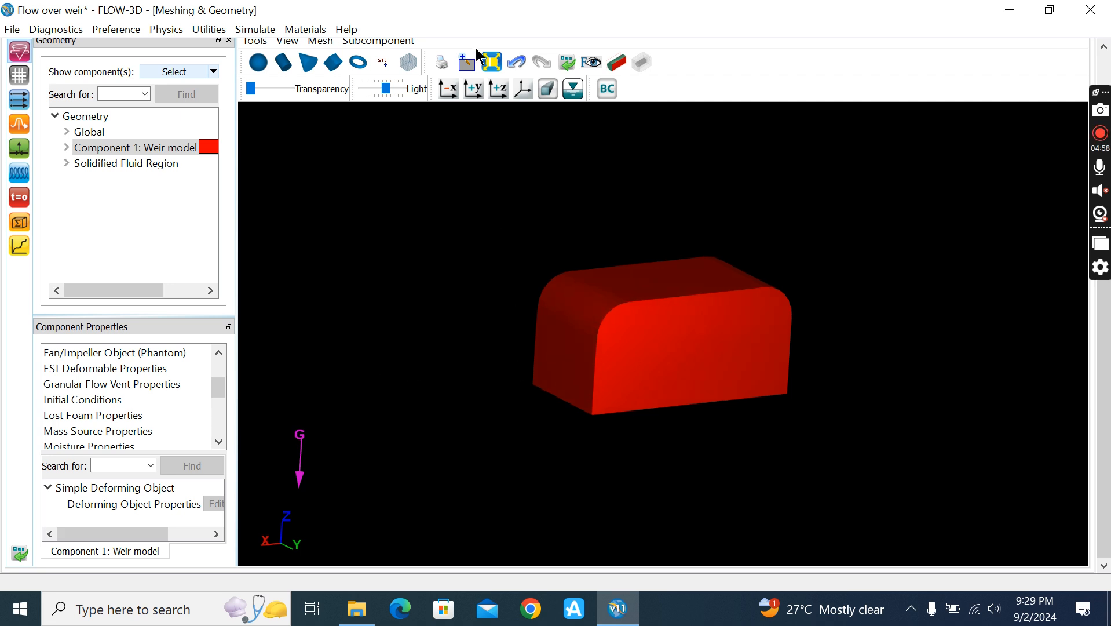
drag(466, 356, 502, 354)
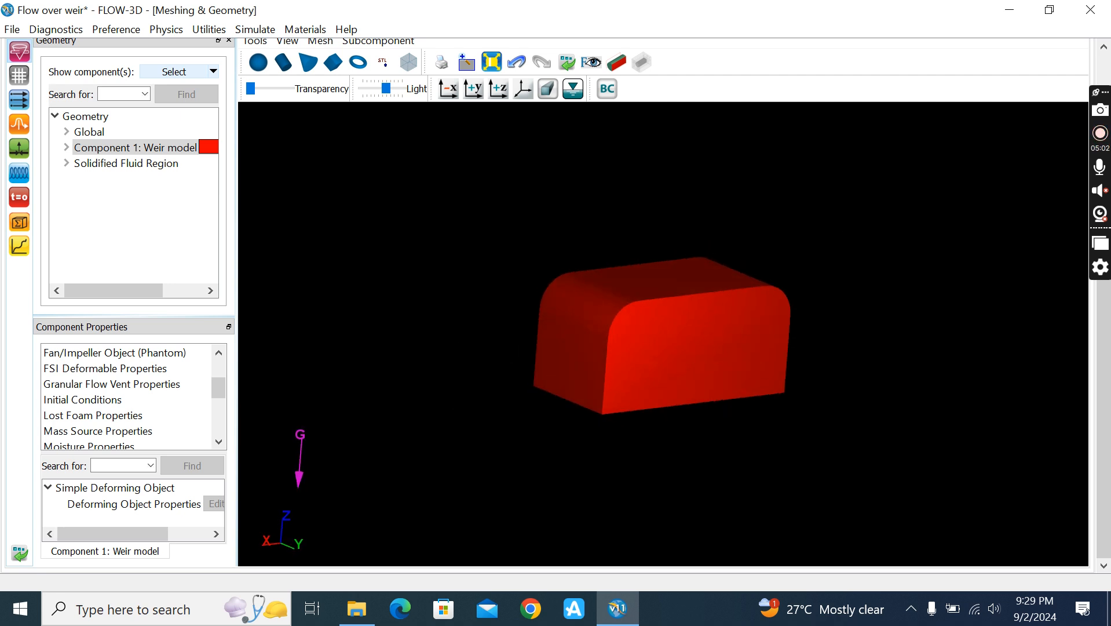
drag(699, 254, 694, 235)
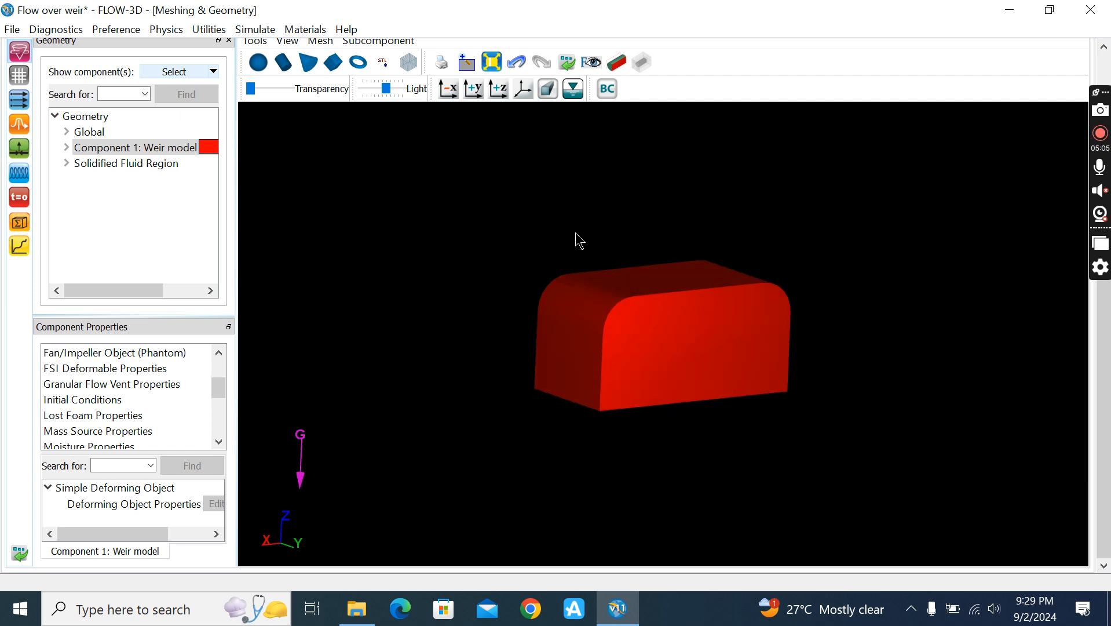
Step: Load the Ceramic material from Other Solids into the Weir model component, with SI units, Celsius and existing material properties cleared first
right_click(135, 150)
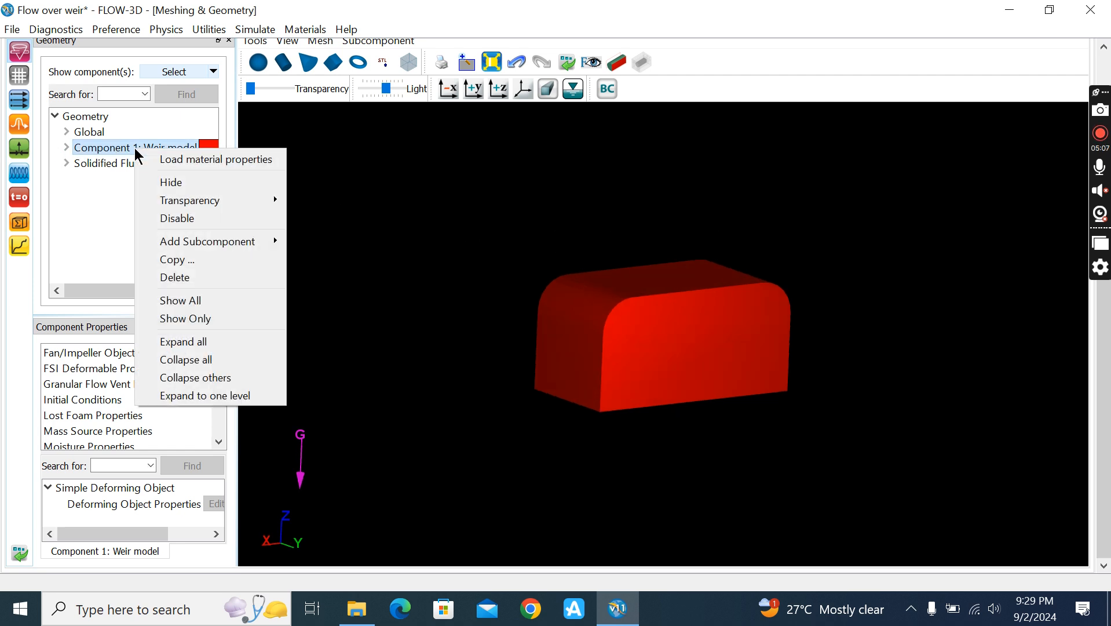
click(183, 161)
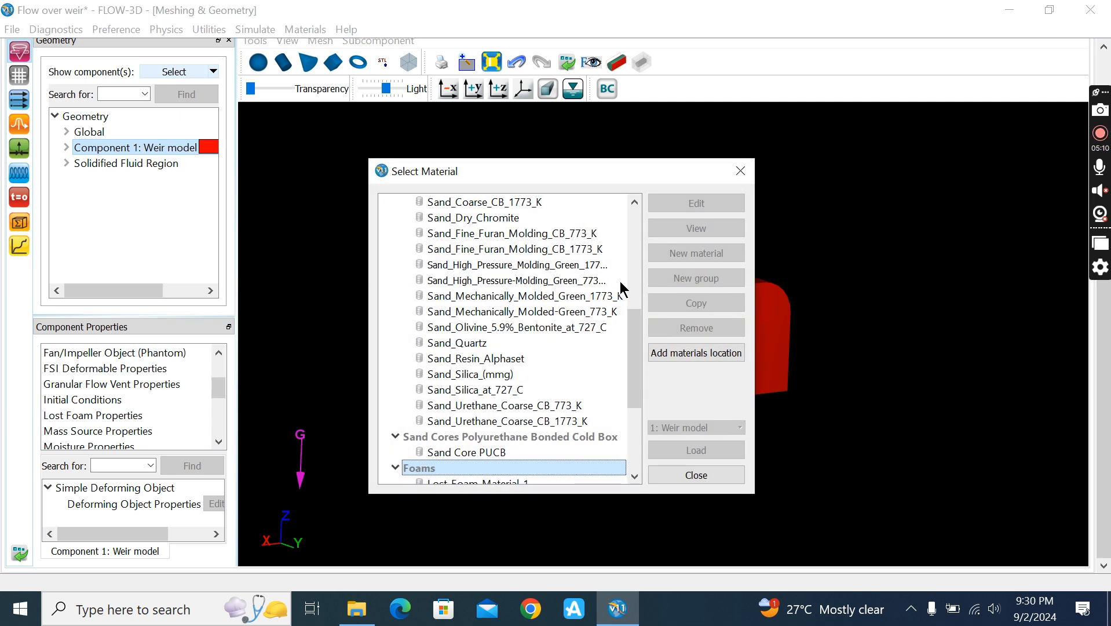
scroll(641, 387, down, 1)
scroll(641, 388, down, 3)
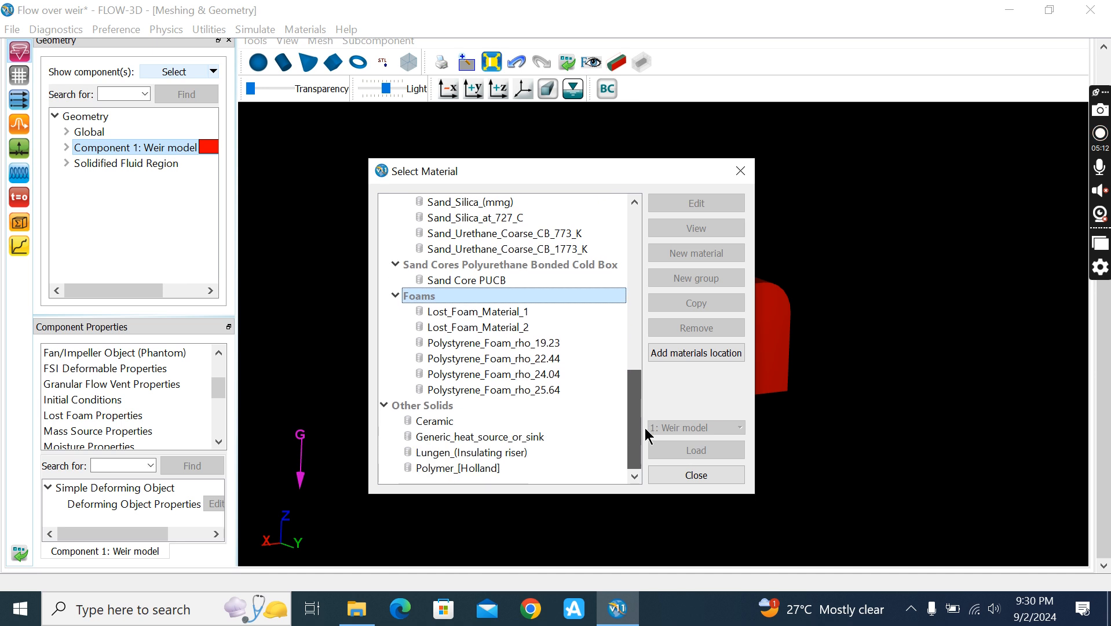
click(453, 421)
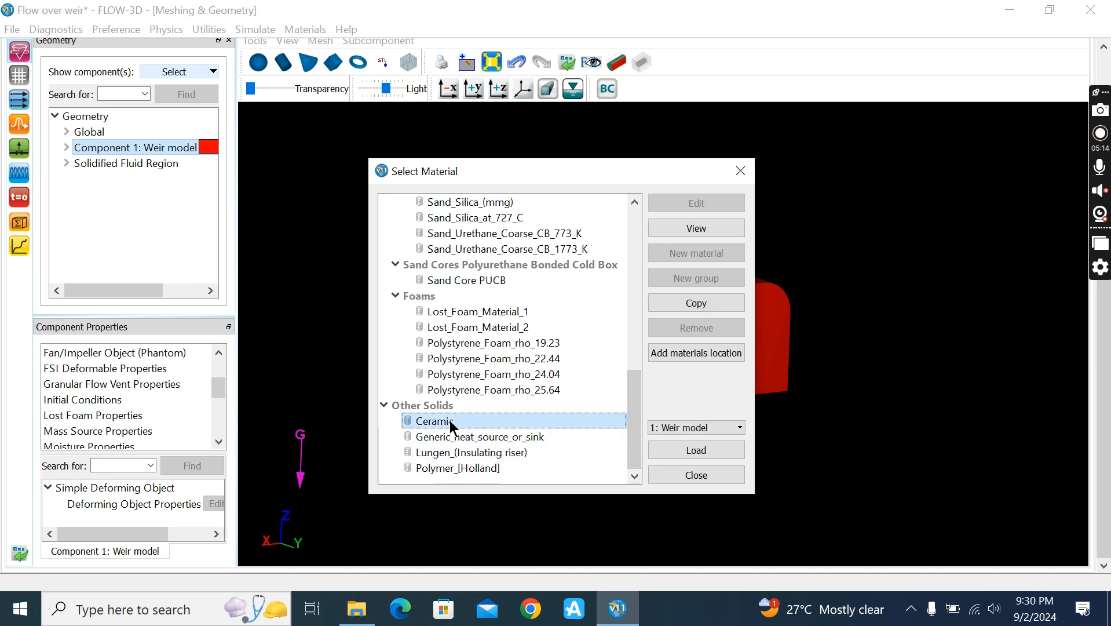
click(703, 462)
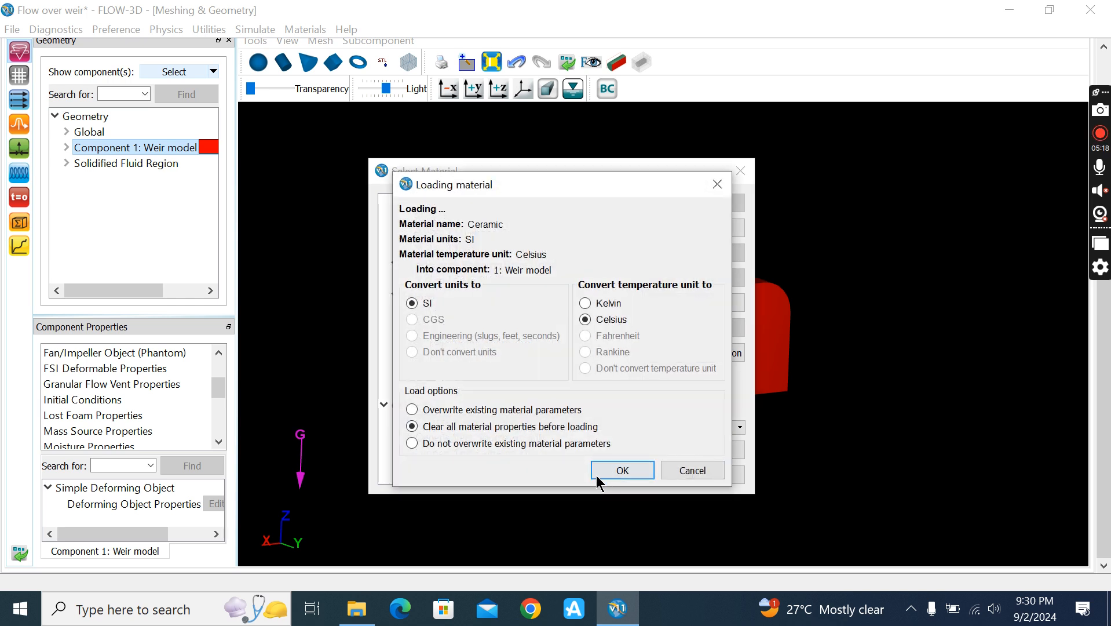
click(612, 470)
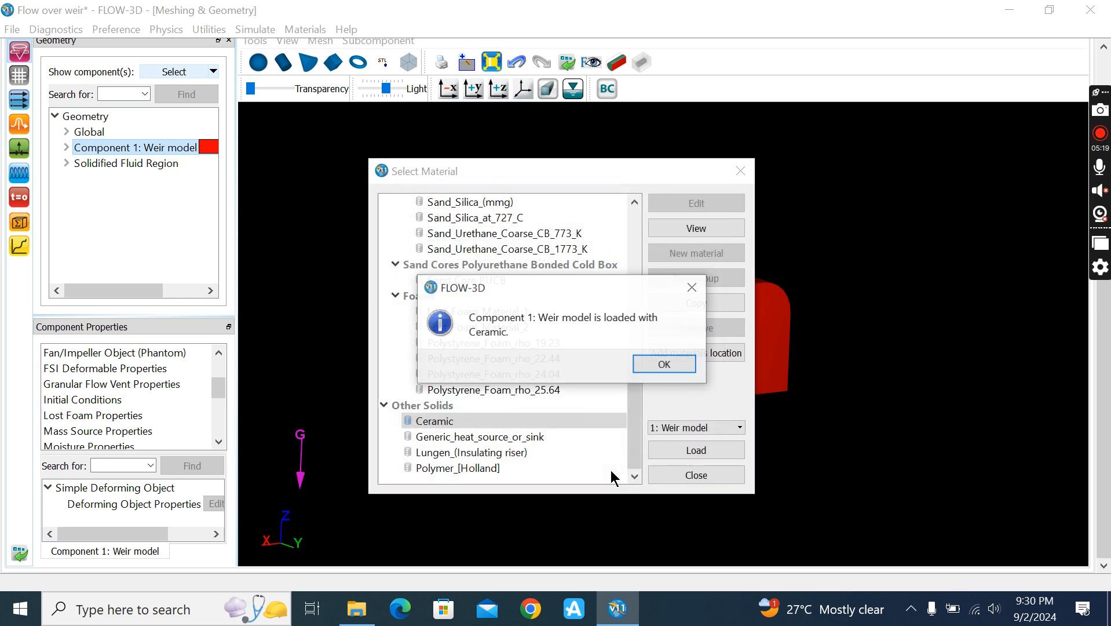
click(665, 365)
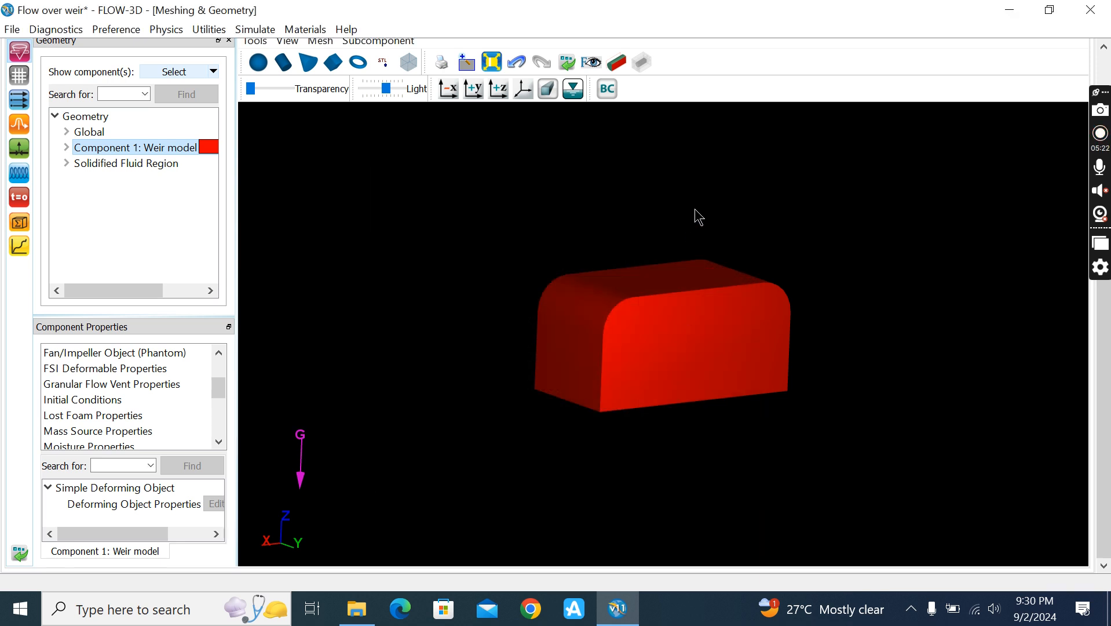
drag(725, 368, 606, 269)
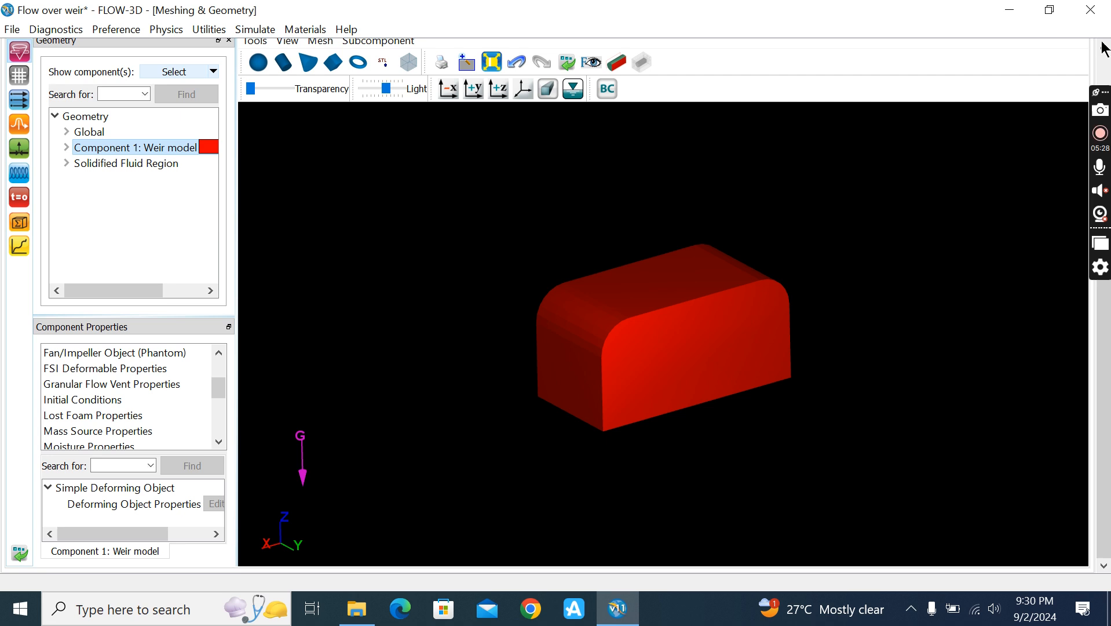
click(1107, 101)
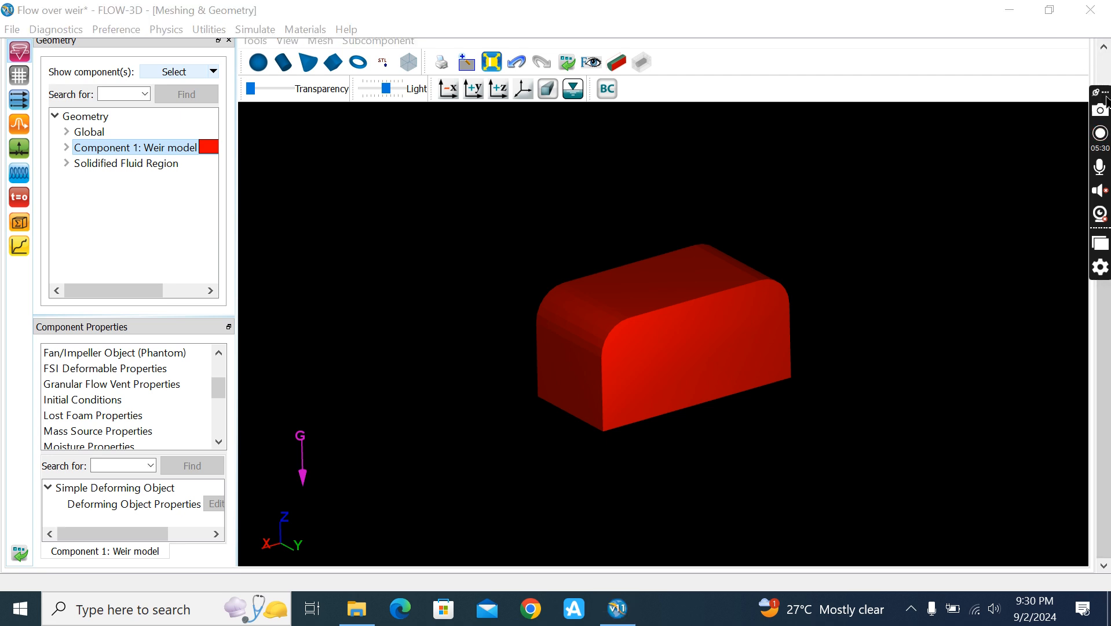
drag(1104, 94, 563, 10)
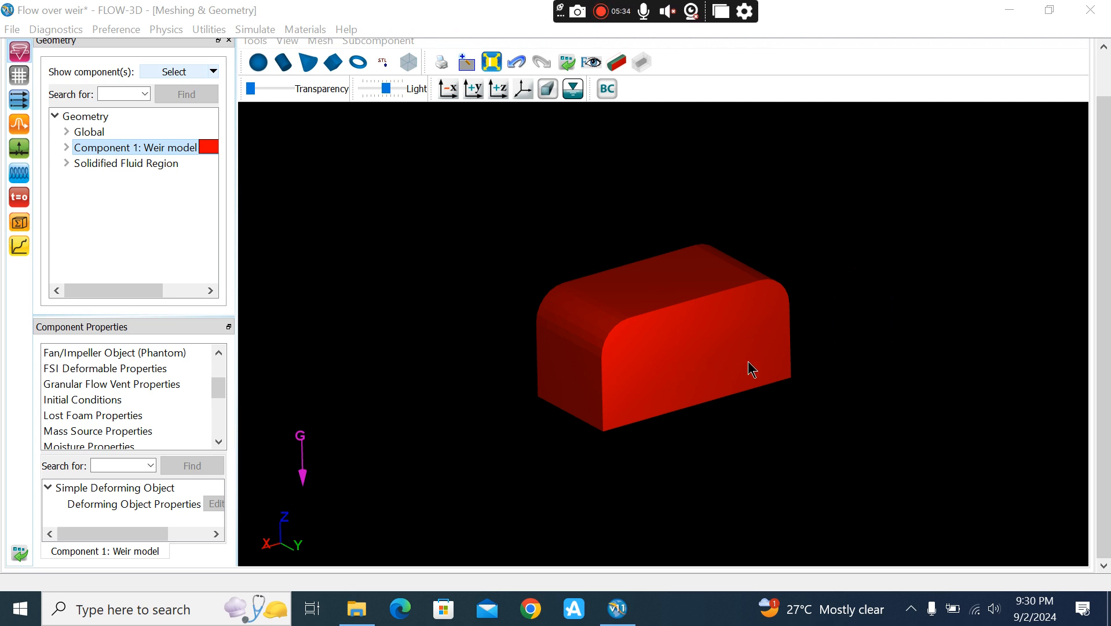
drag(486, 303, 506, 262)
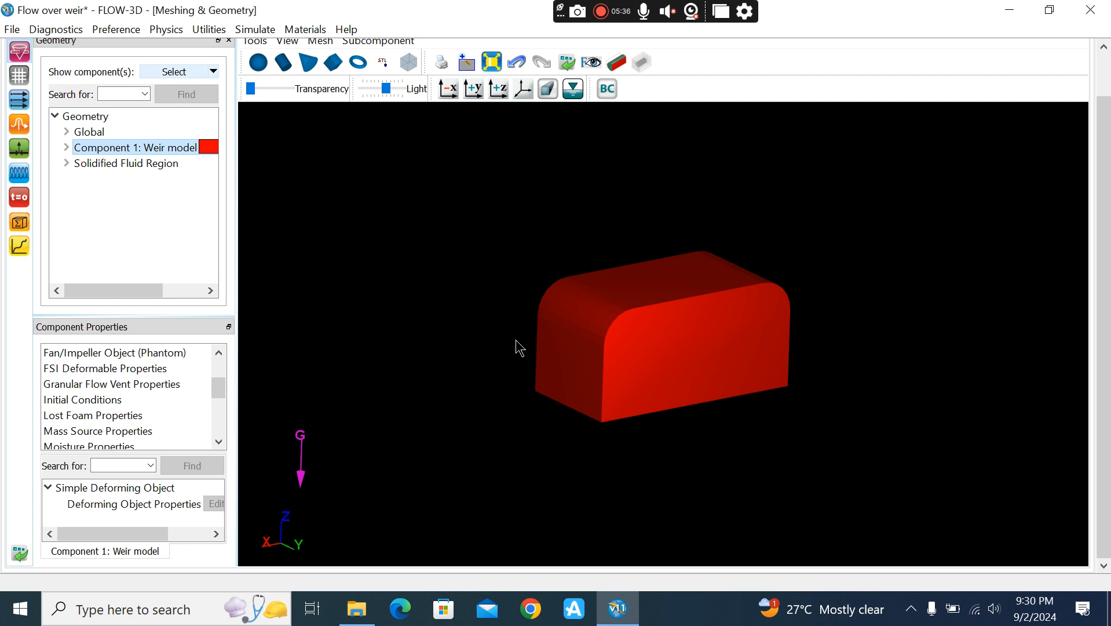
drag(677, 213, 675, 224)
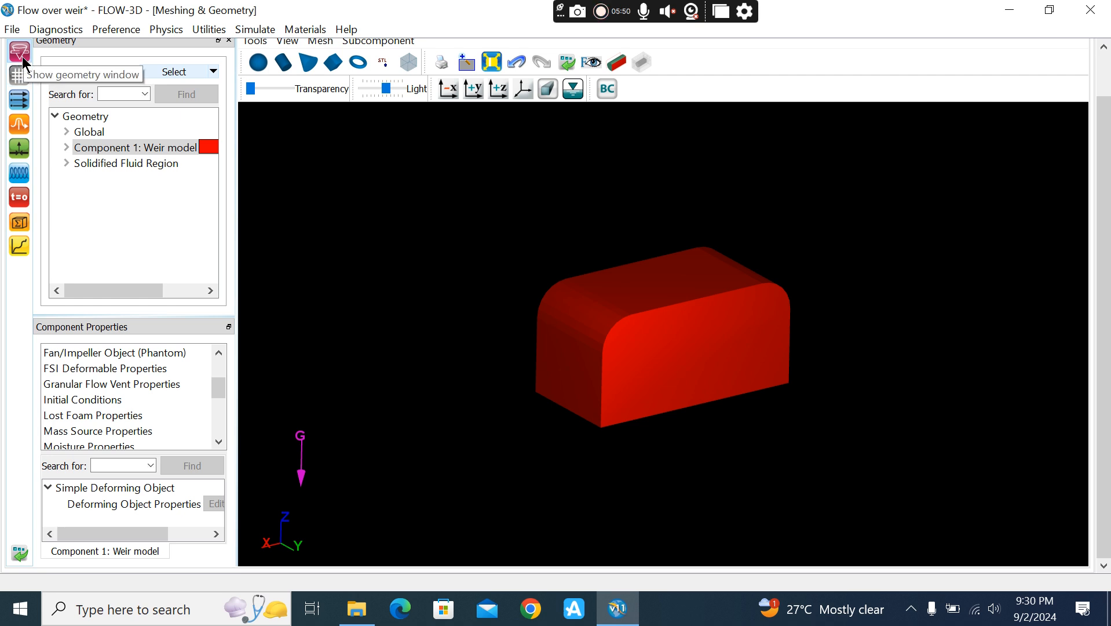
Step: Add a mesh block to the Cartesian mesh
click(20, 75)
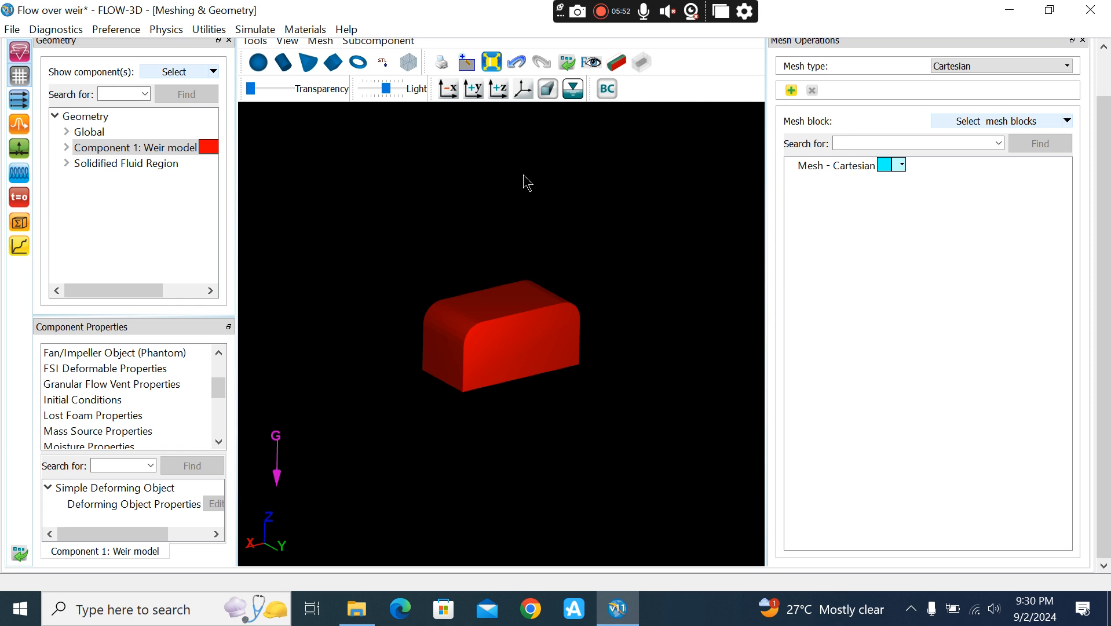
right_click(834, 166)
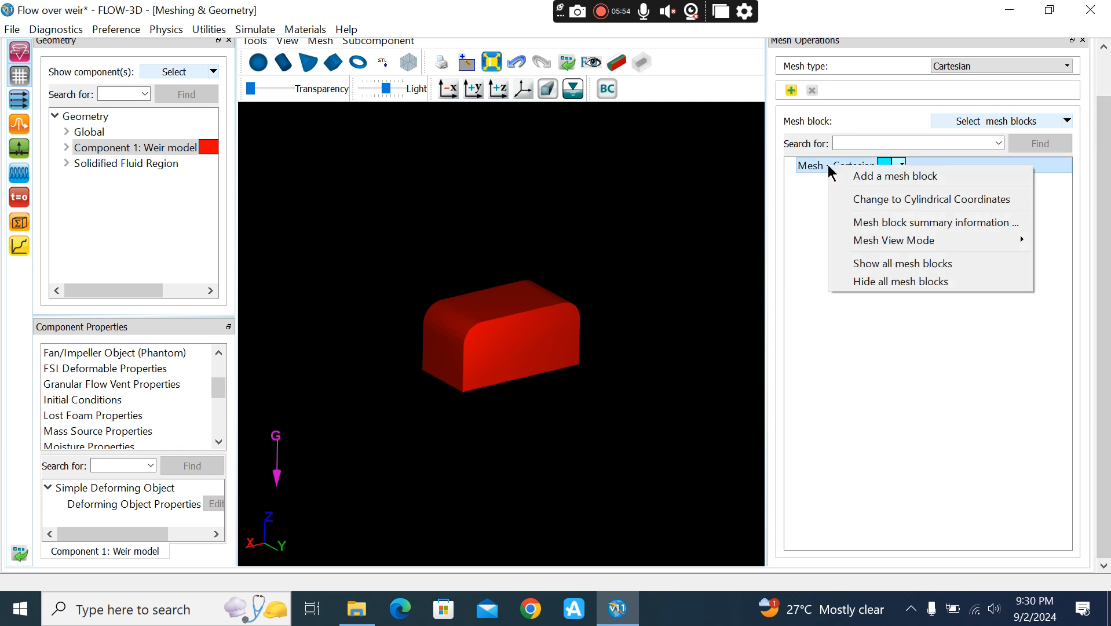
click(840, 177)
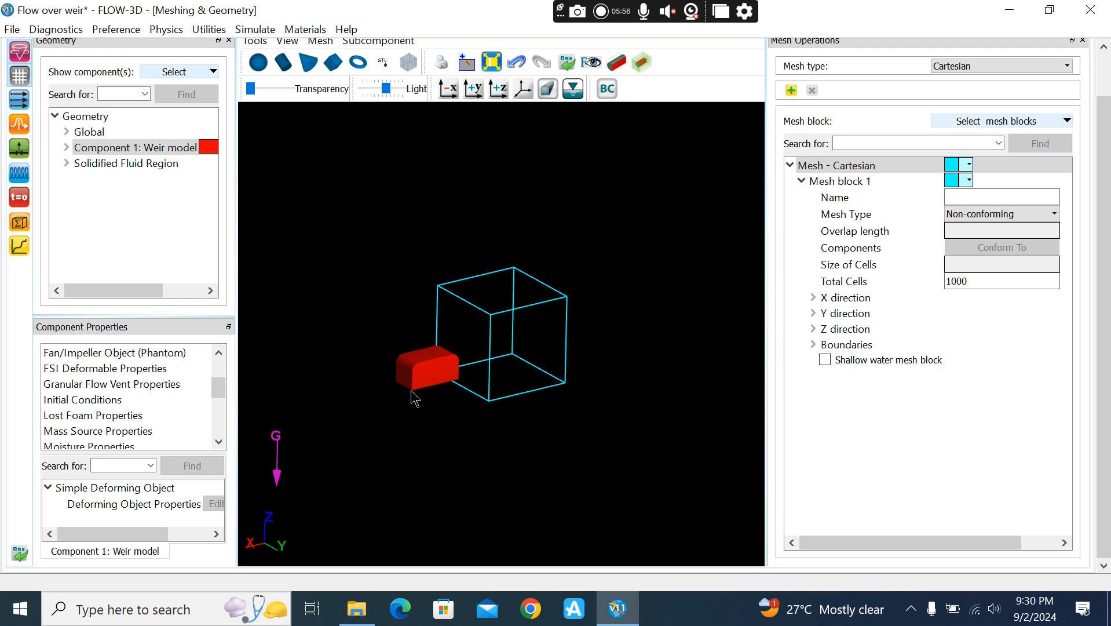
Step: Fit Mesh block 1 to the weir geometry in the X, Y and Z directions with 5000 total cells
scroll(407, 385, up, 2)
scroll(407, 385, up, 1)
scroll(454, 376, down, 3)
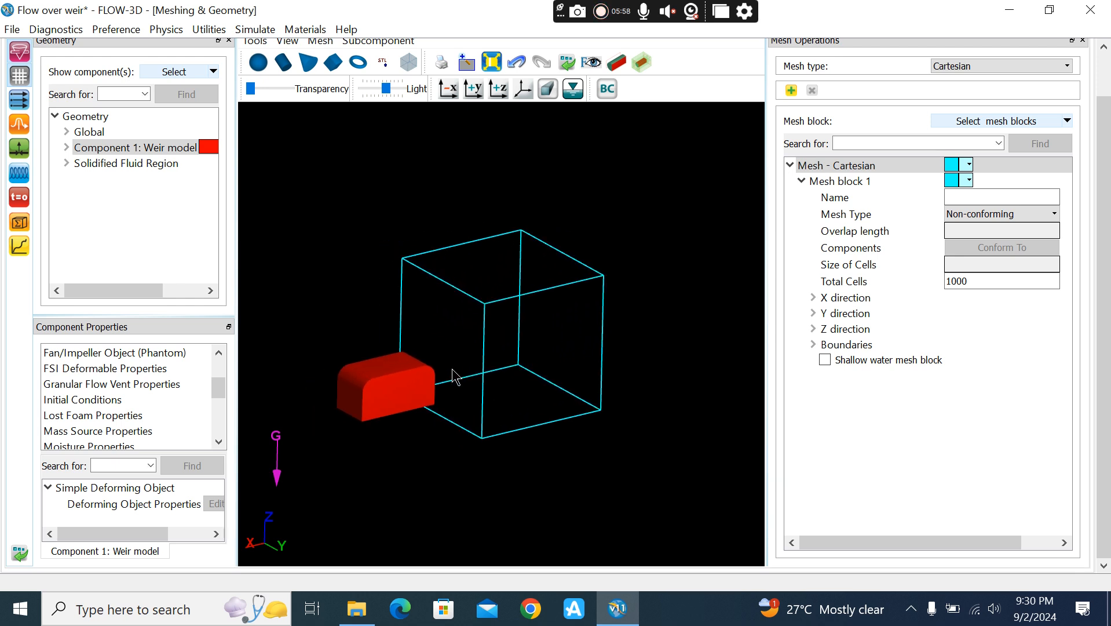
drag(367, 382, 528, 394)
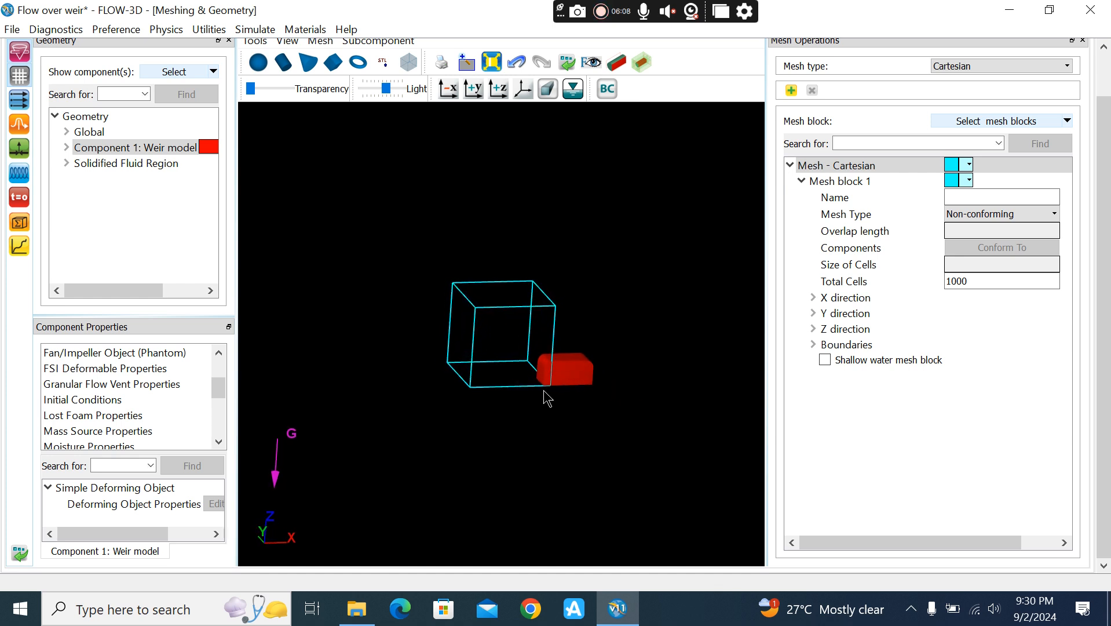
right_click(857, 180)
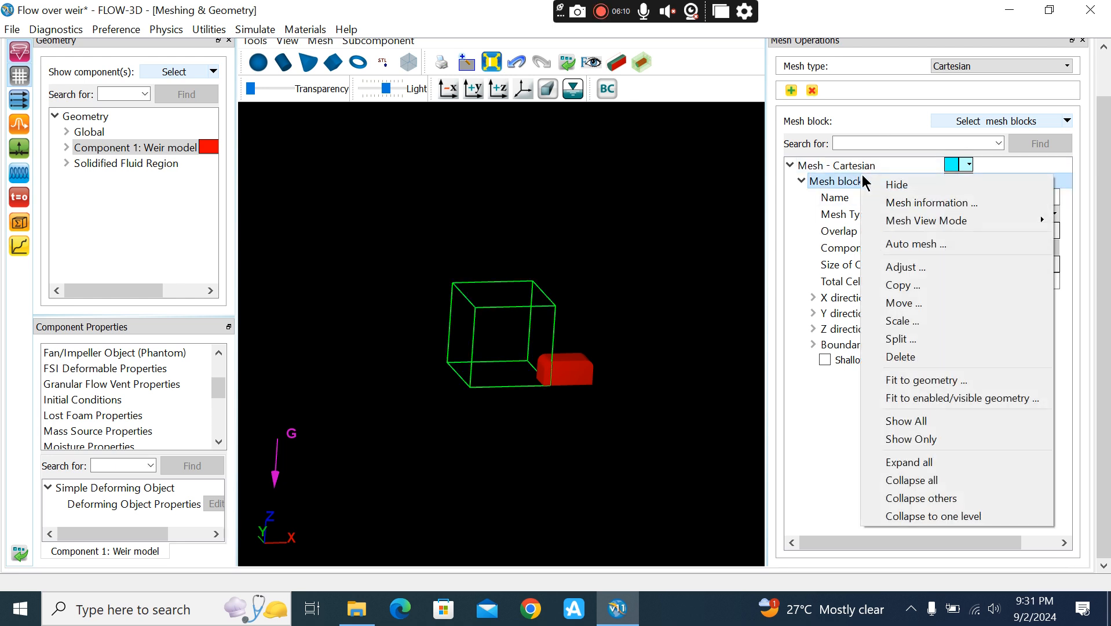
right_click(864, 173)
click(856, 181)
right_click(846, 184)
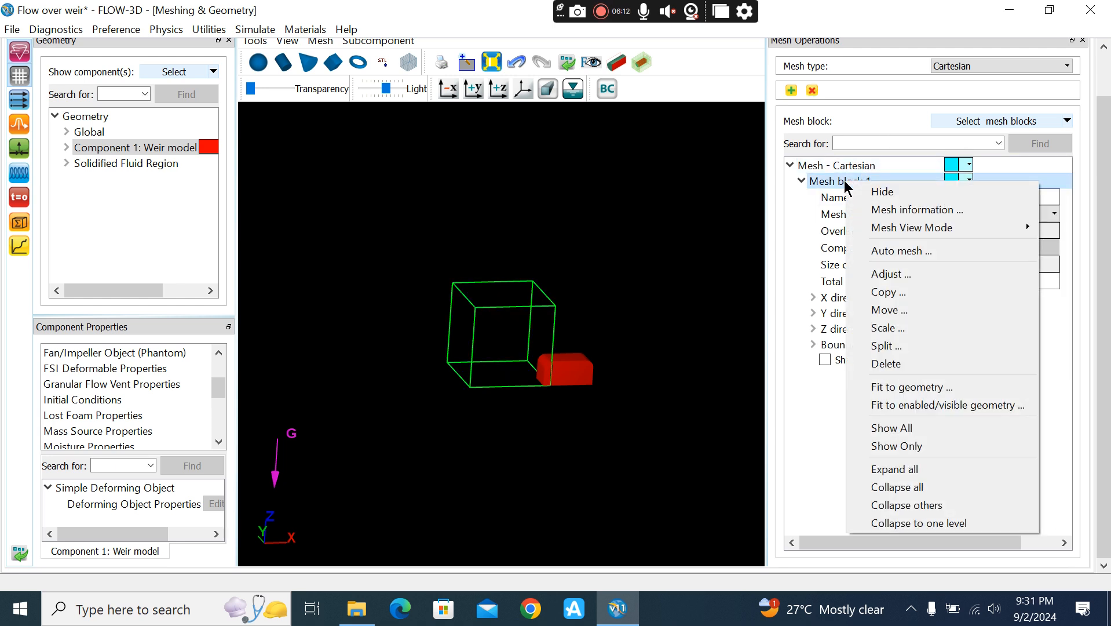
click(898, 390)
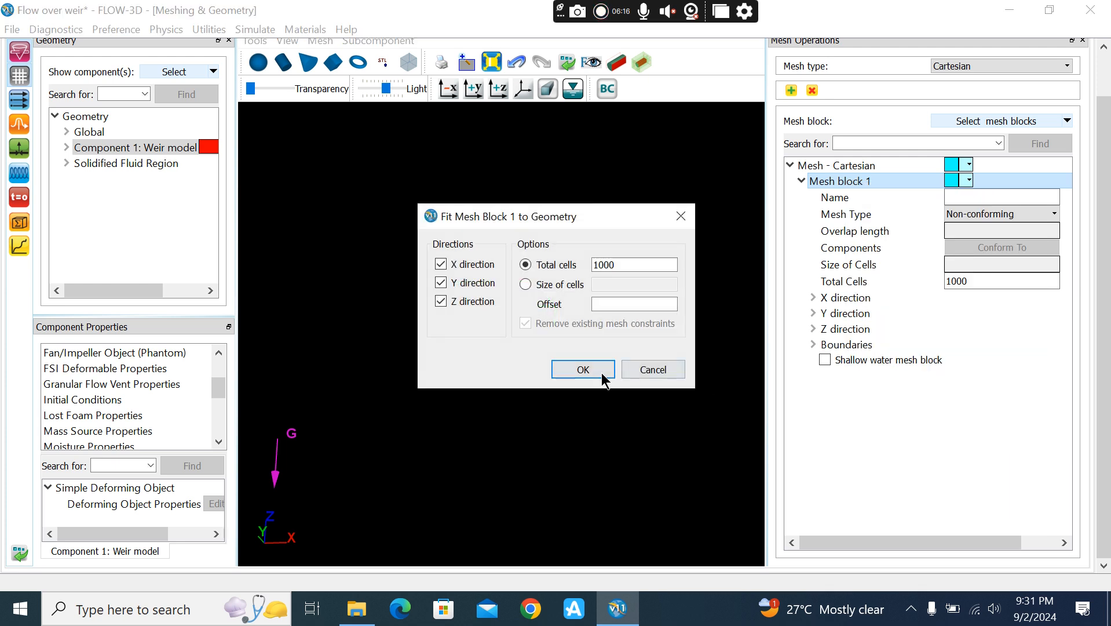
click(629, 261)
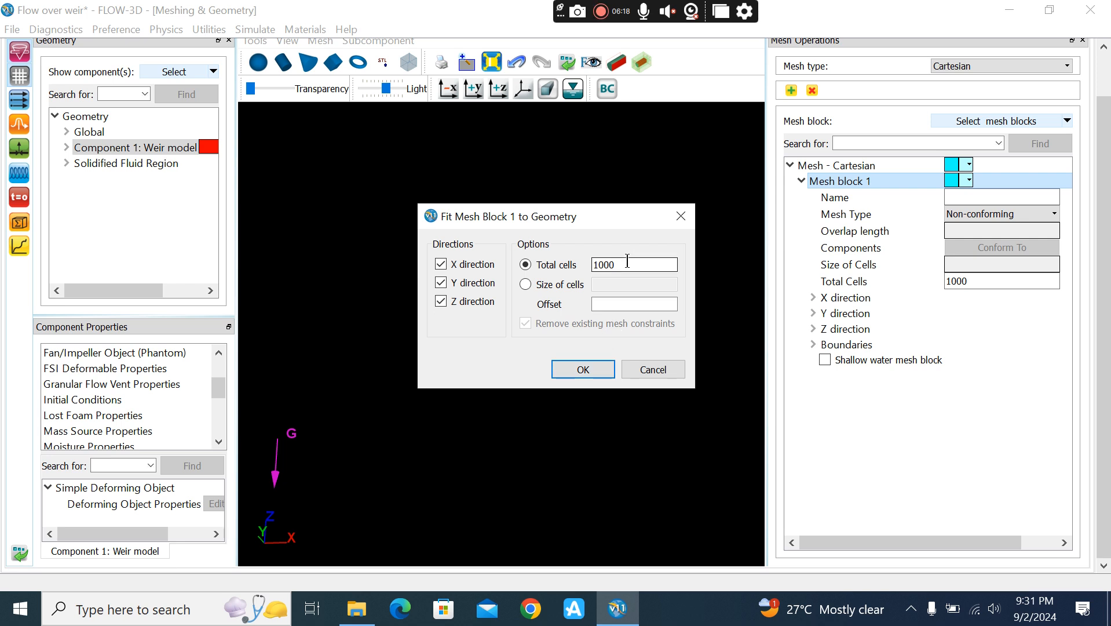
key(BackSpace)
key(BackSpace)
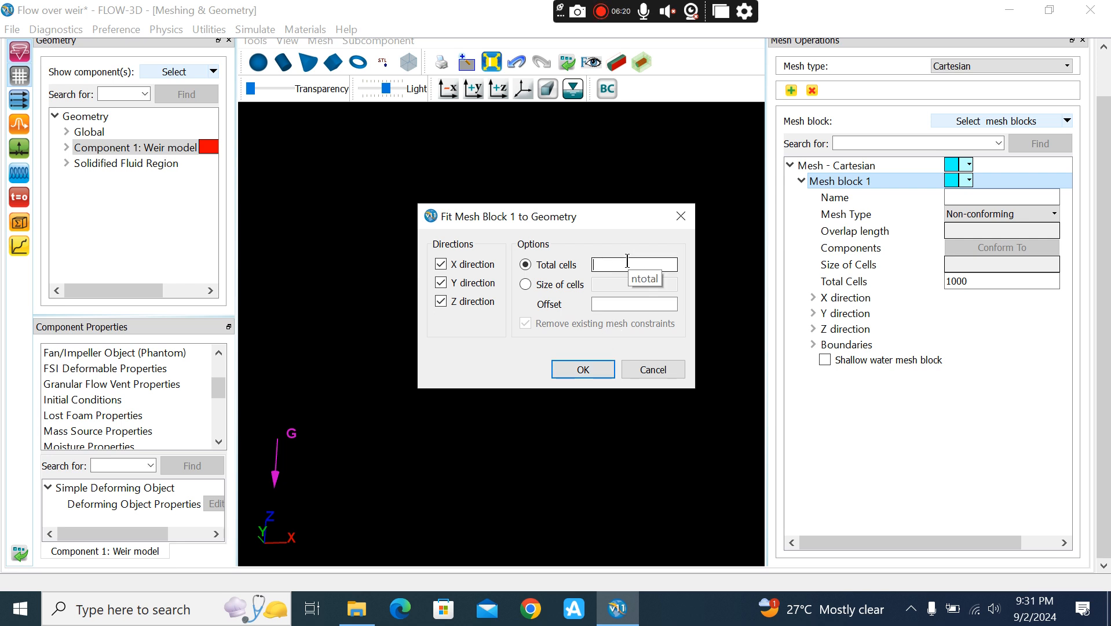
text(5000)
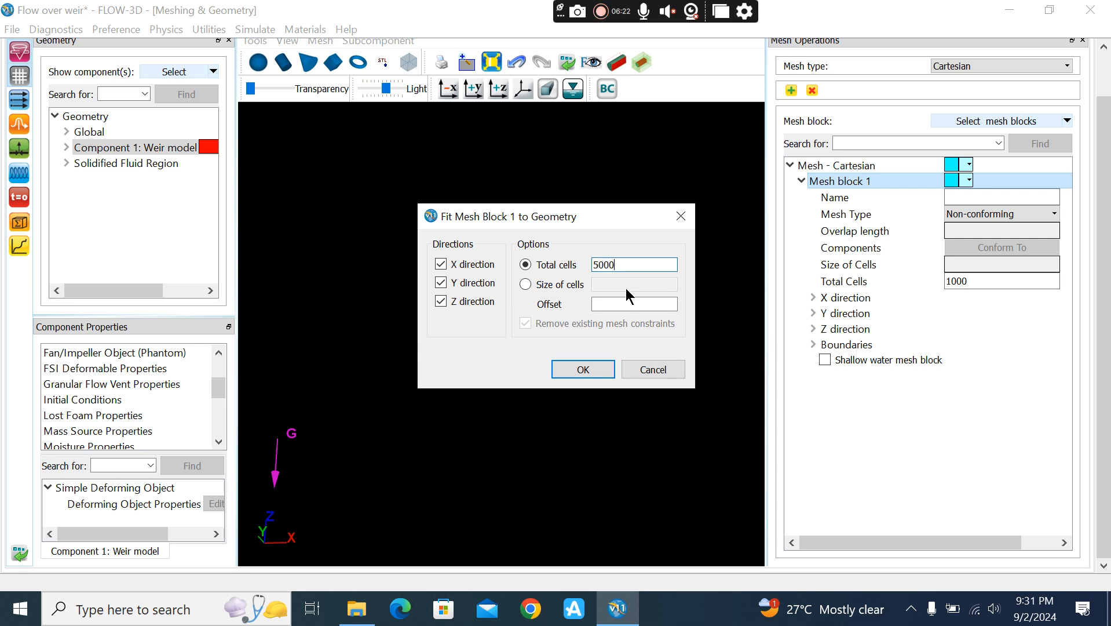
click(581, 370)
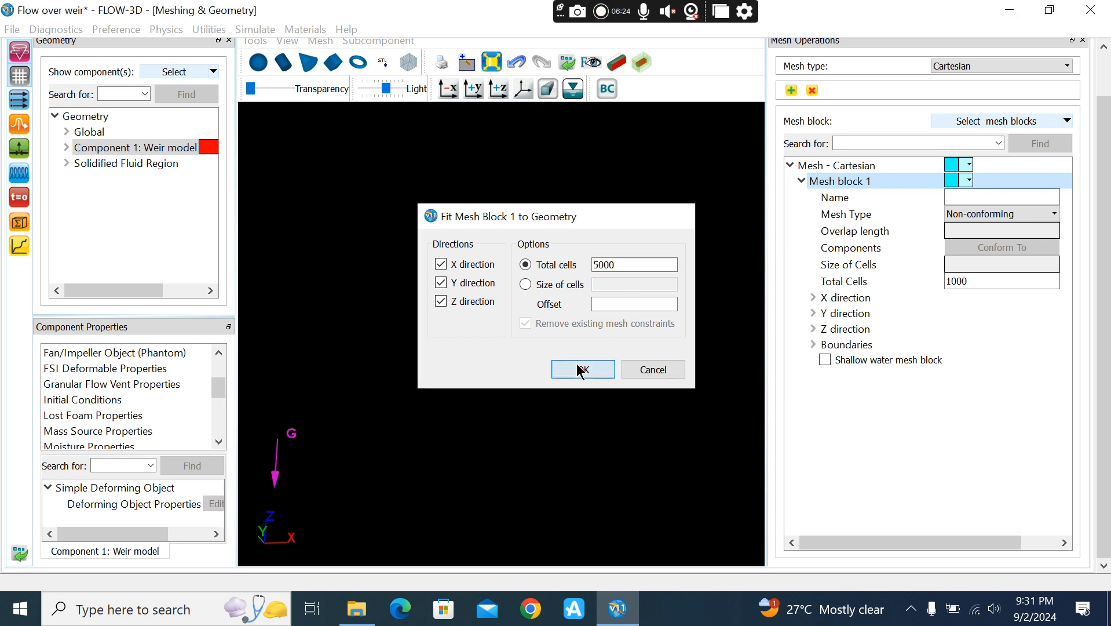
Step: Set Mesh Plane 1 of Mesh block 1's X direction to 0
drag(408, 303, 597, 316)
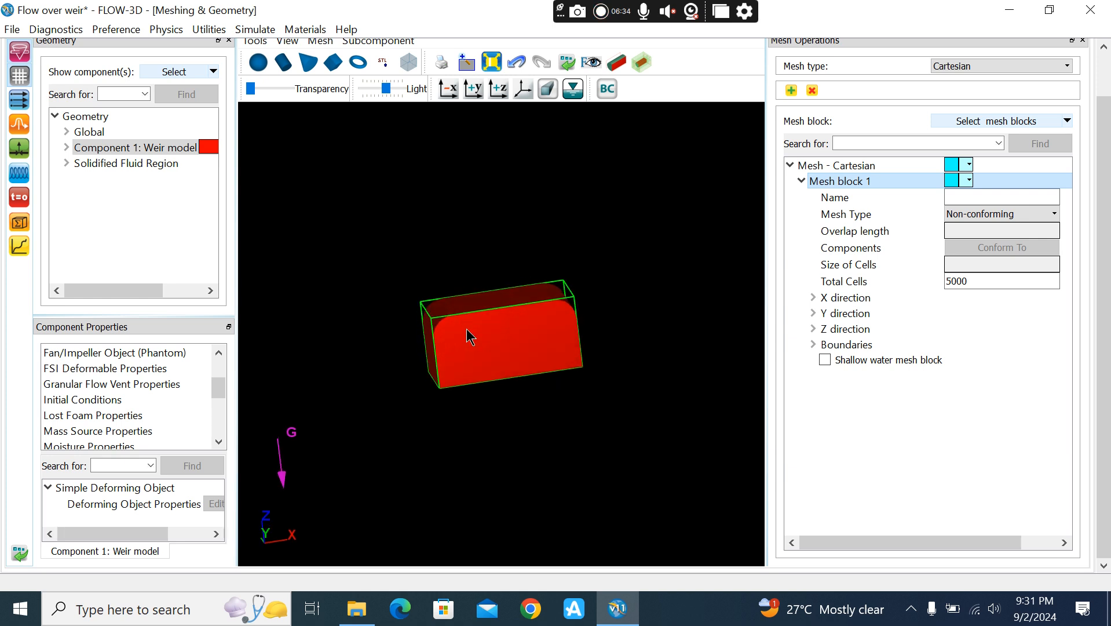
drag(558, 365, 645, 367)
double_click(874, 299)
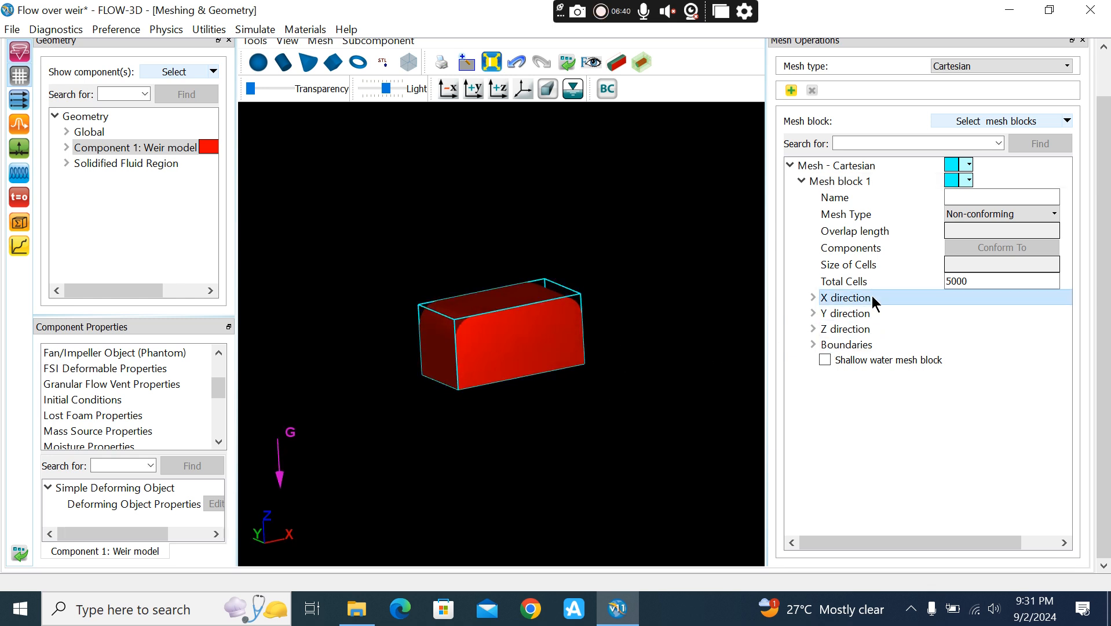
drag(1051, 330, 949, 334)
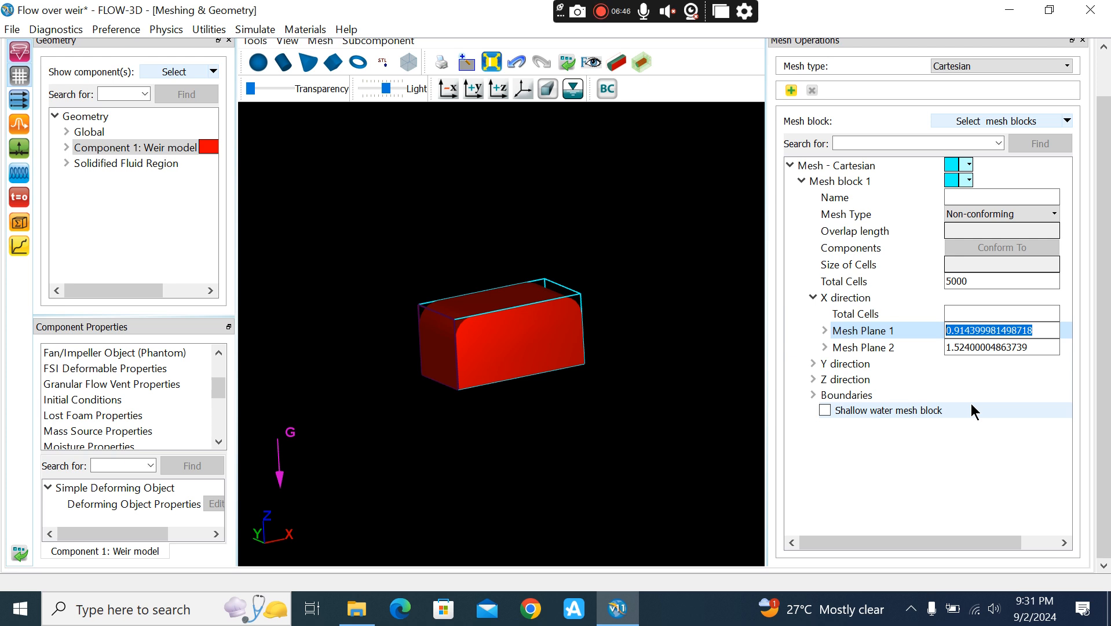
text(0)
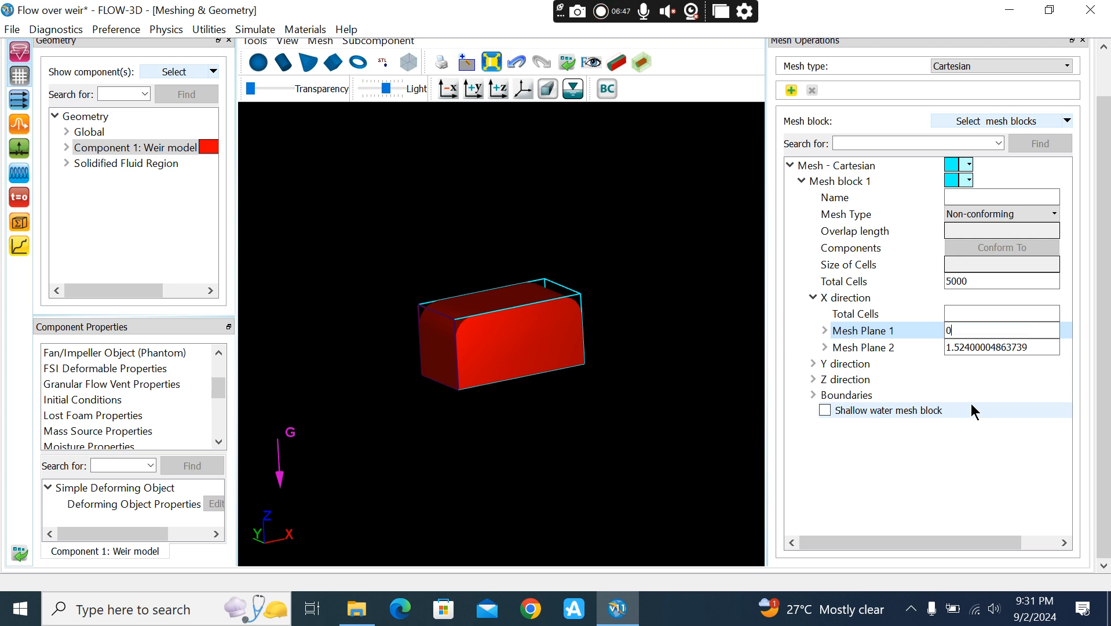
Step: Try 5 and 3 as the Mesh Plane 2 position in the block's X direction
click(988, 348)
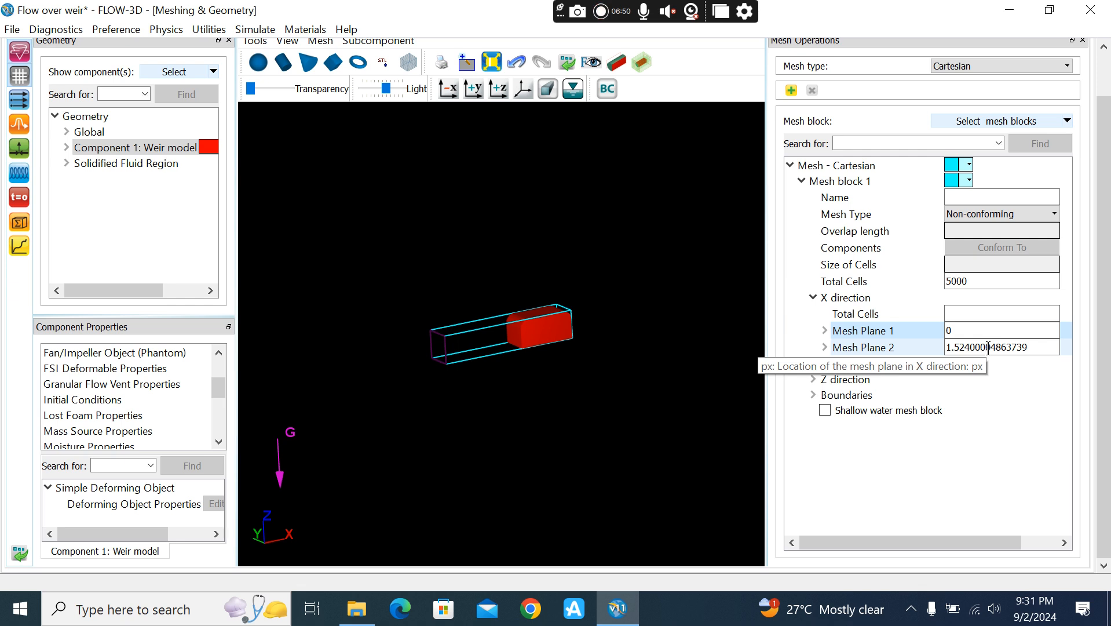
drag(1048, 347, 922, 346)
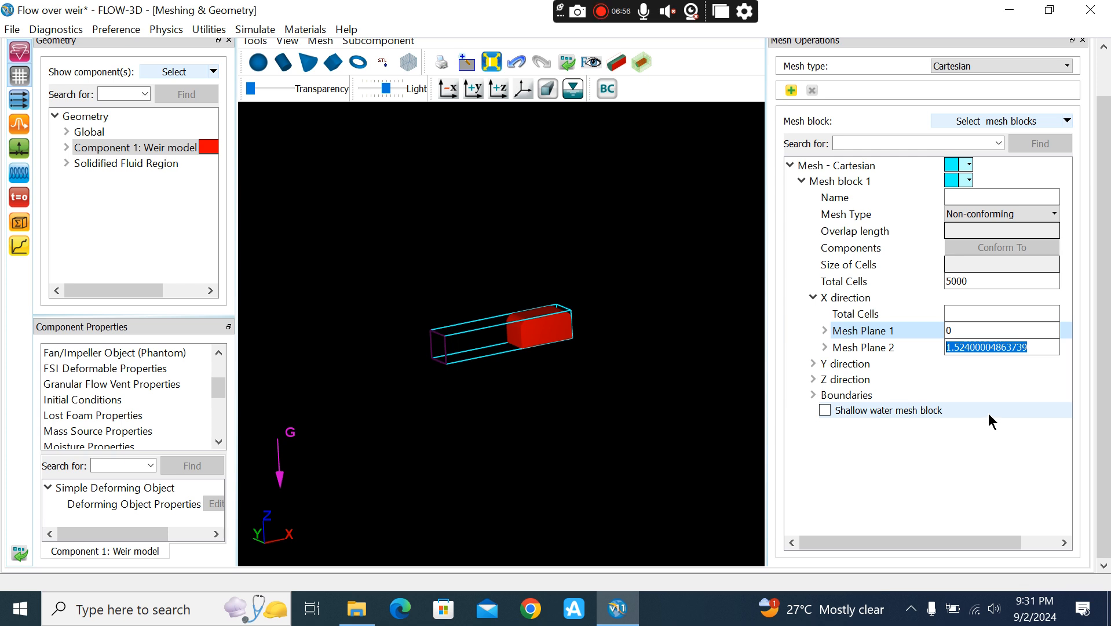
text(5)
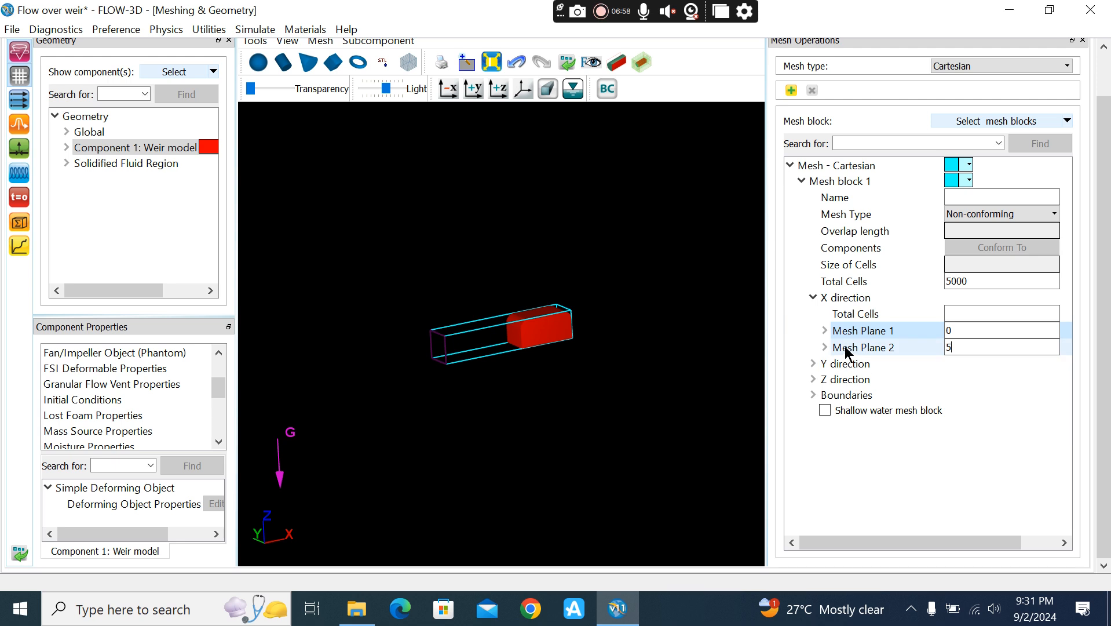
click(870, 329)
click(981, 347)
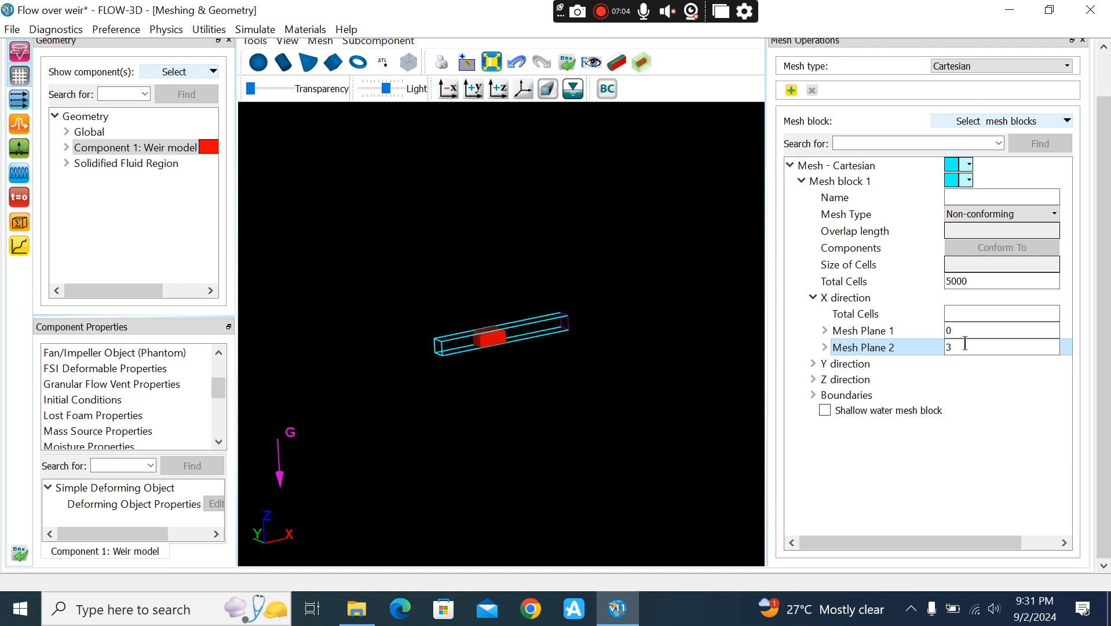
Step: Set Mesh Plane 2 in the X direction to 2.5 and check the block's extent around the weir
key(BackSpace)
text(2.5)
drag(552, 357, 578, 326)
scroll(597, 348, up, 5)
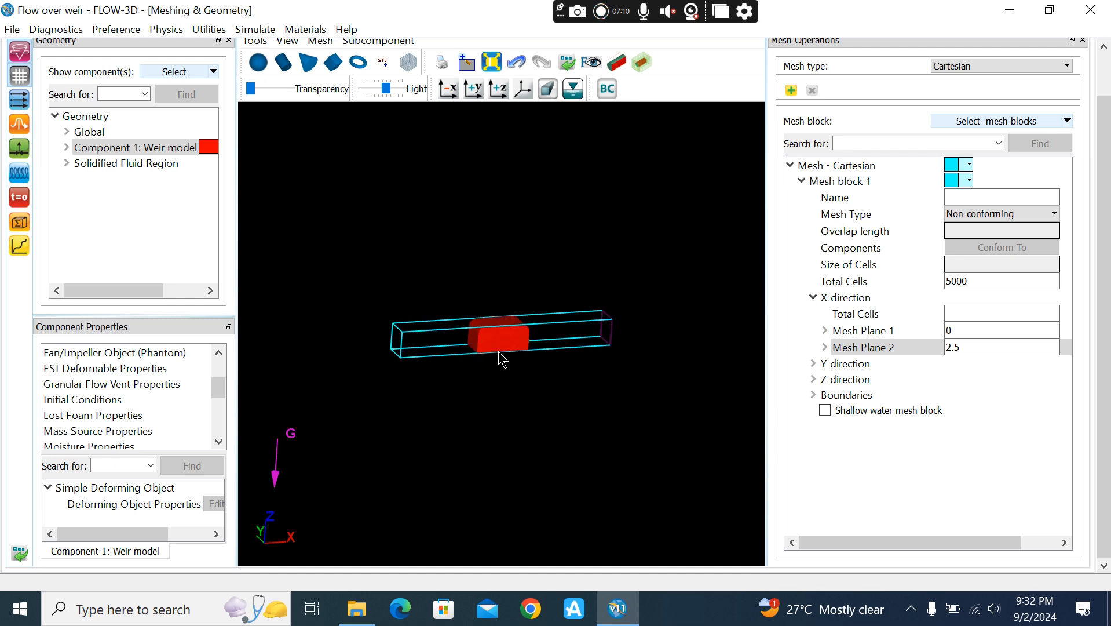
drag(603, 229, 571, 349)
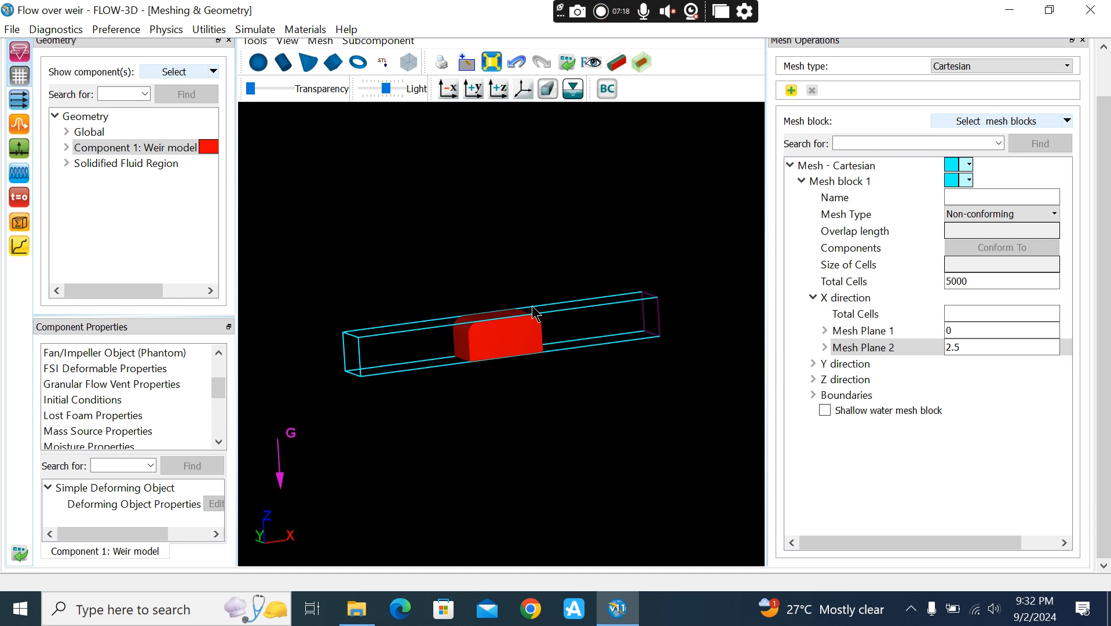
Step: Set Mesh Plane 2 in the block's Y direction to 0.75
click(814, 364)
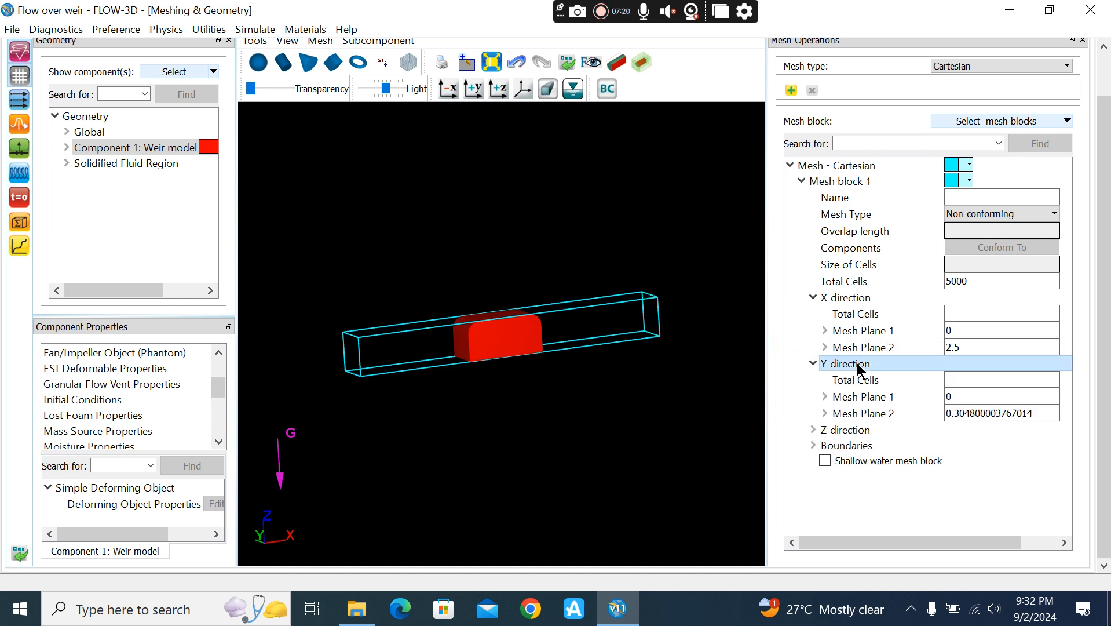
click(962, 413)
click(962, 412)
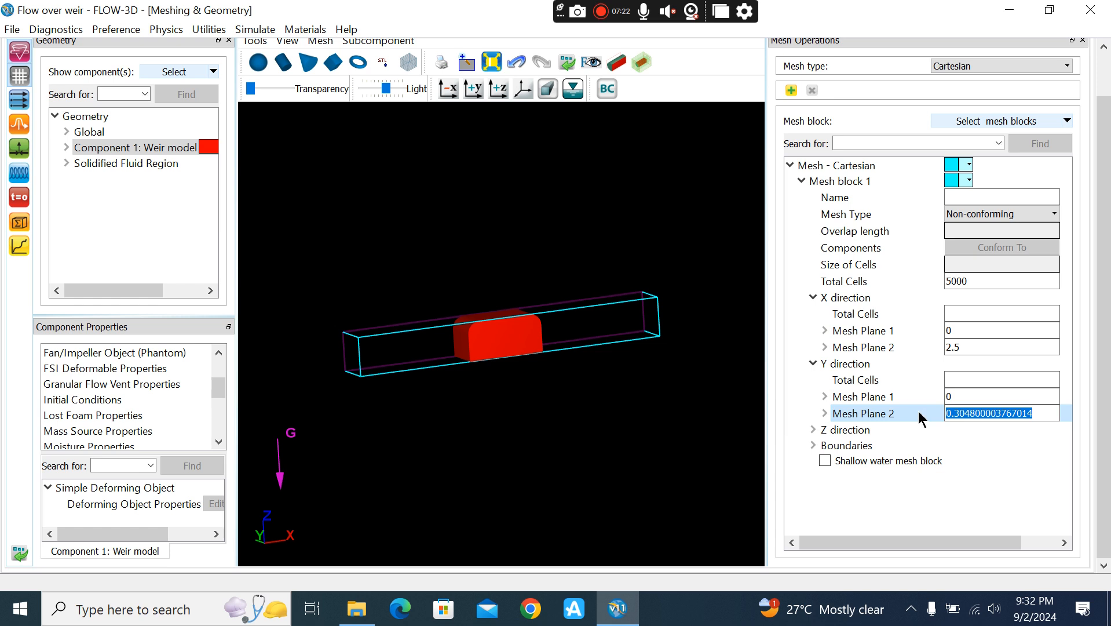
text(1)
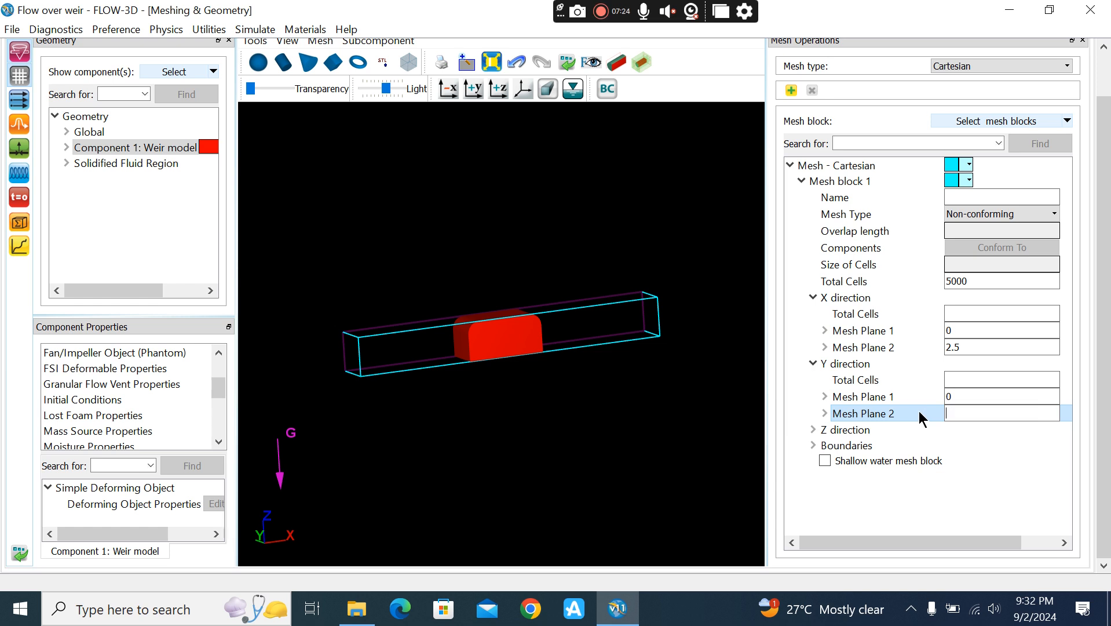
key(BackSpace)
text(0.75)
key(Return)
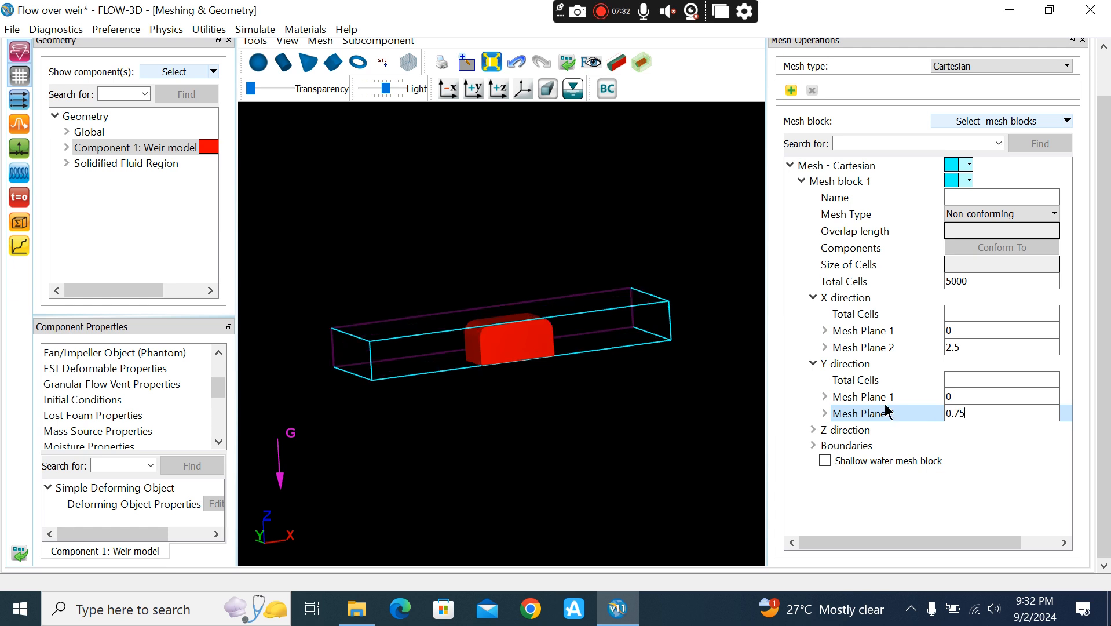
Step: Reduce Mesh Plane 2 in the block's Y direction to 0.333
scroll(522, 373, up, 1)
scroll(545, 299, down, 2)
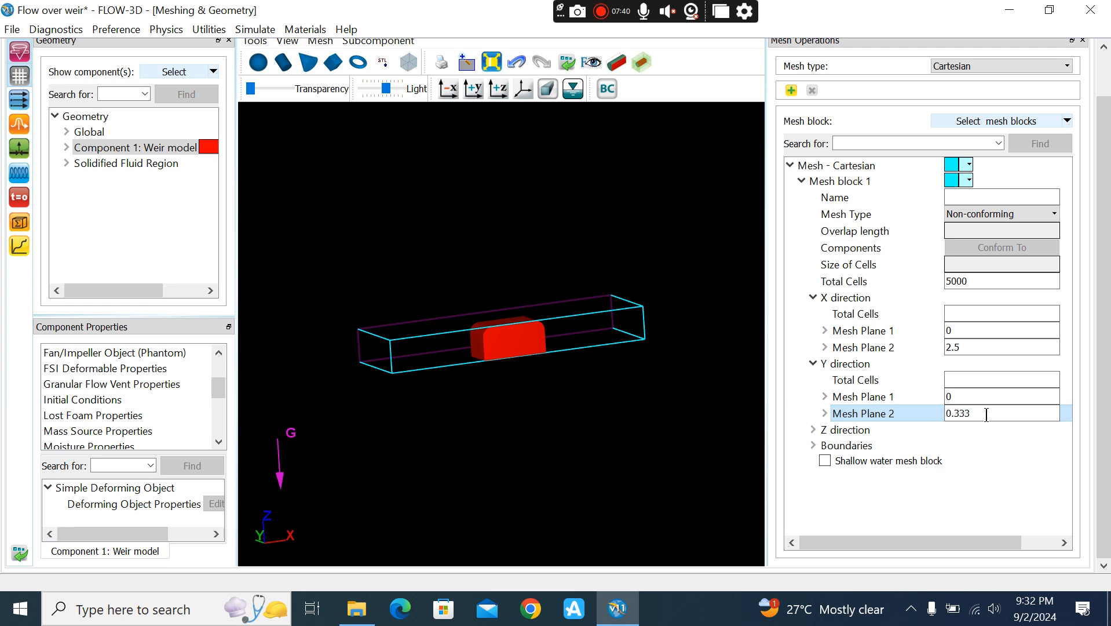
key(Return)
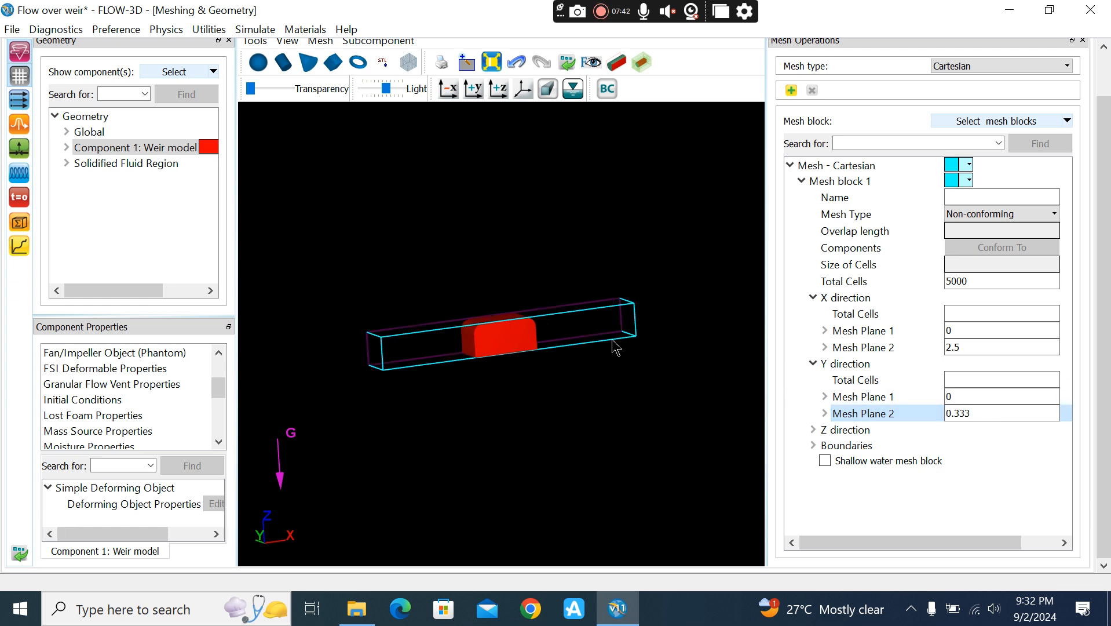
scroll(539, 325, down, 2)
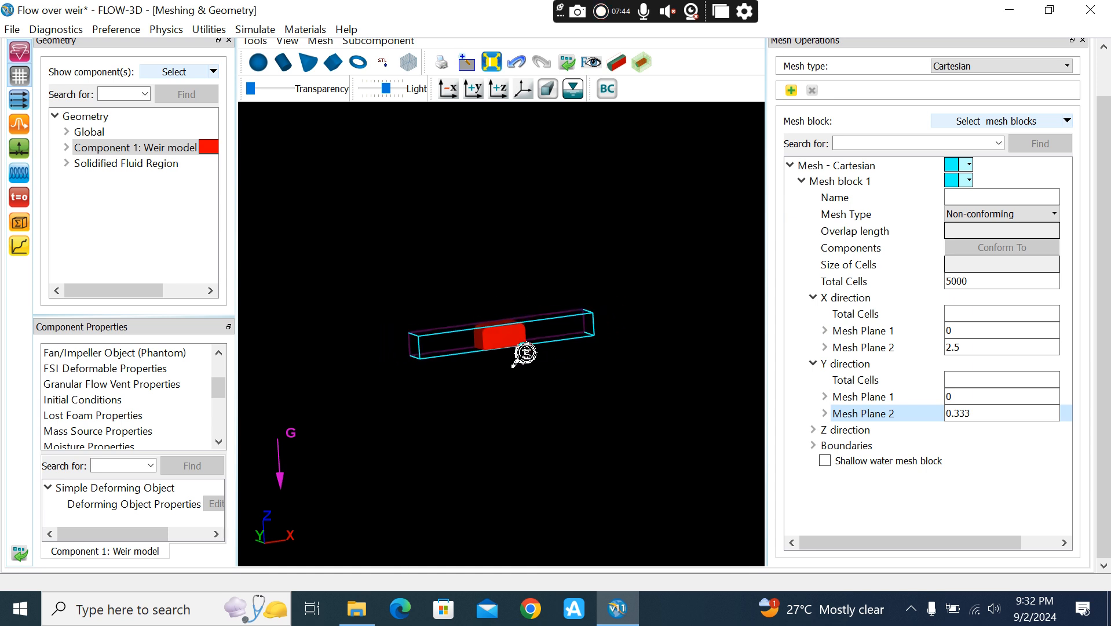
Step: Expand the Z direction settings and set Mesh Plane 2 in the Y direction to 0.3048
double_click(835, 431)
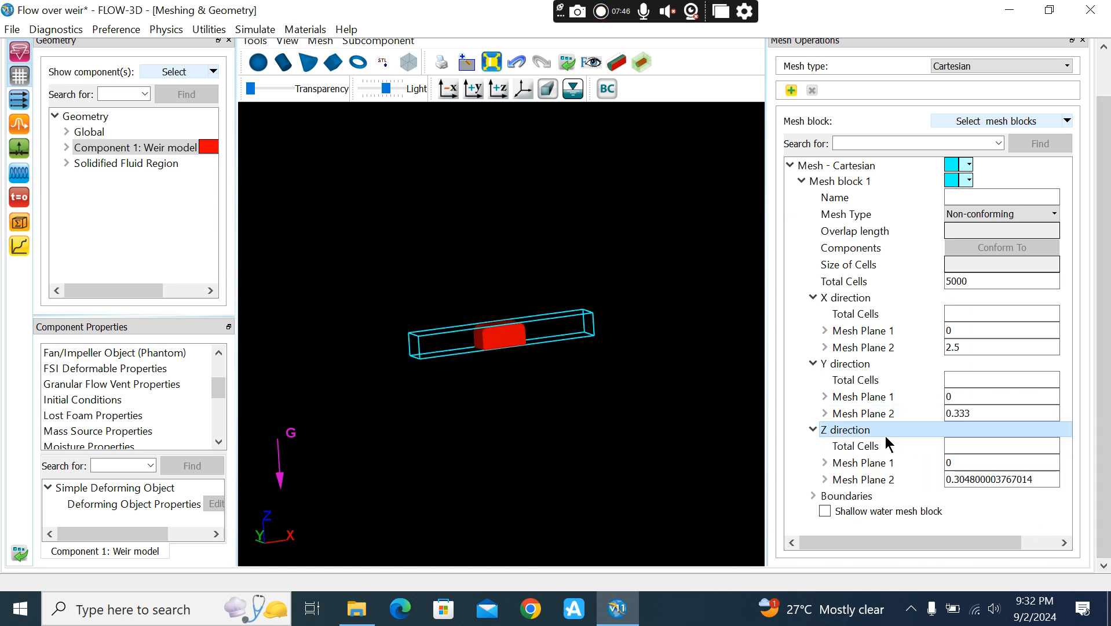
drag(1041, 480, 945, 480)
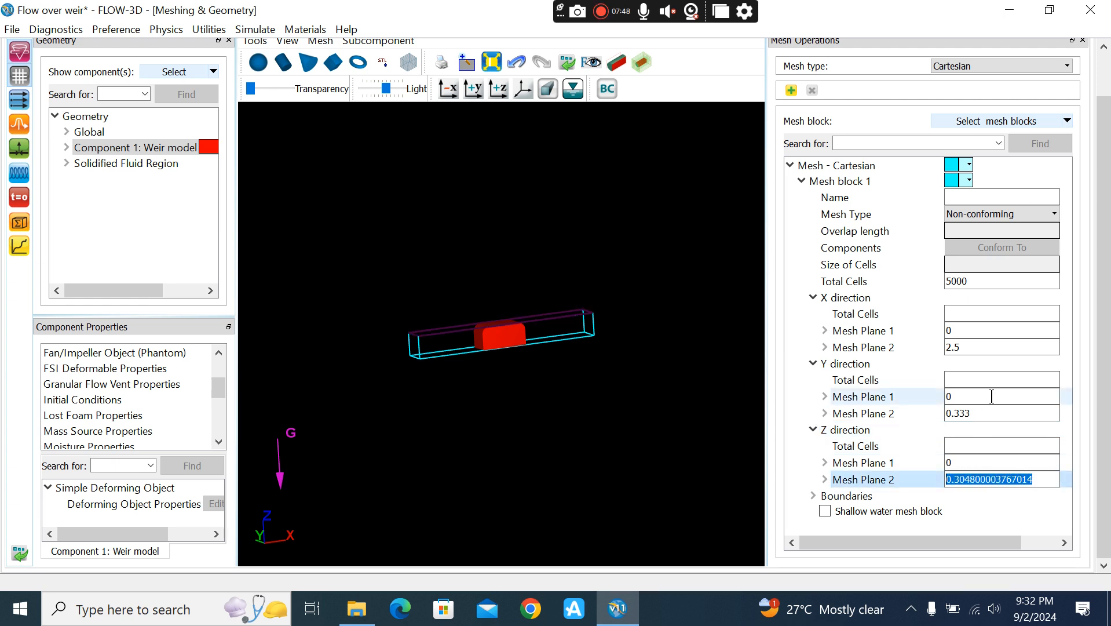
click(984, 414)
key(BackSpace)
key(BackSpace)
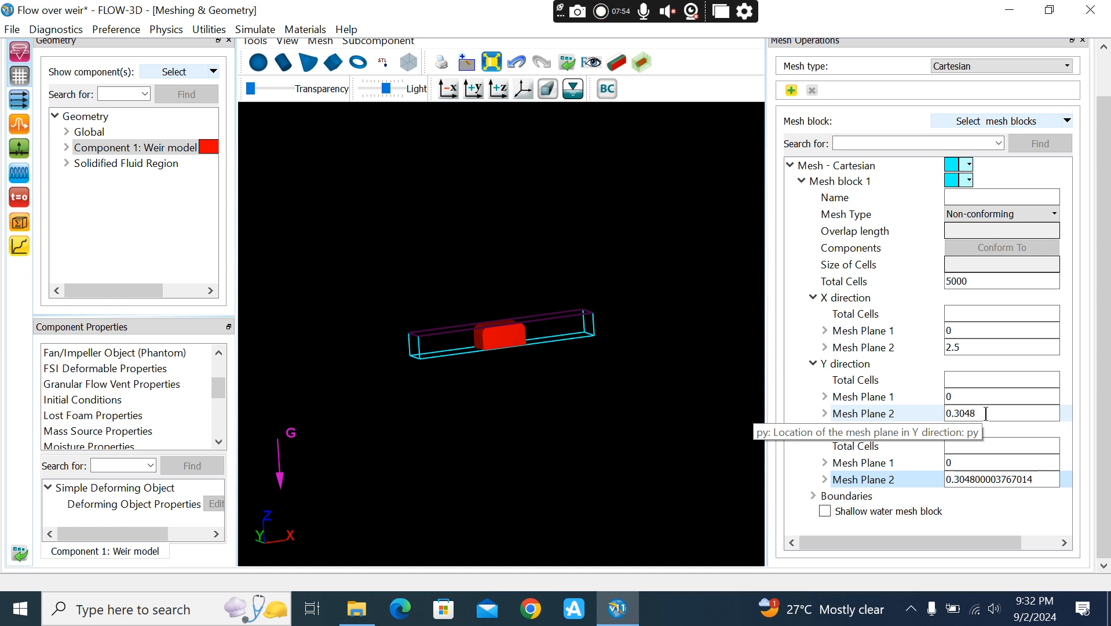
Step: Set Mesh Plane 2 in the block's Z direction to 0.75 and check the block's height above the weir
drag(1045, 484, 937, 480)
text(0.75)
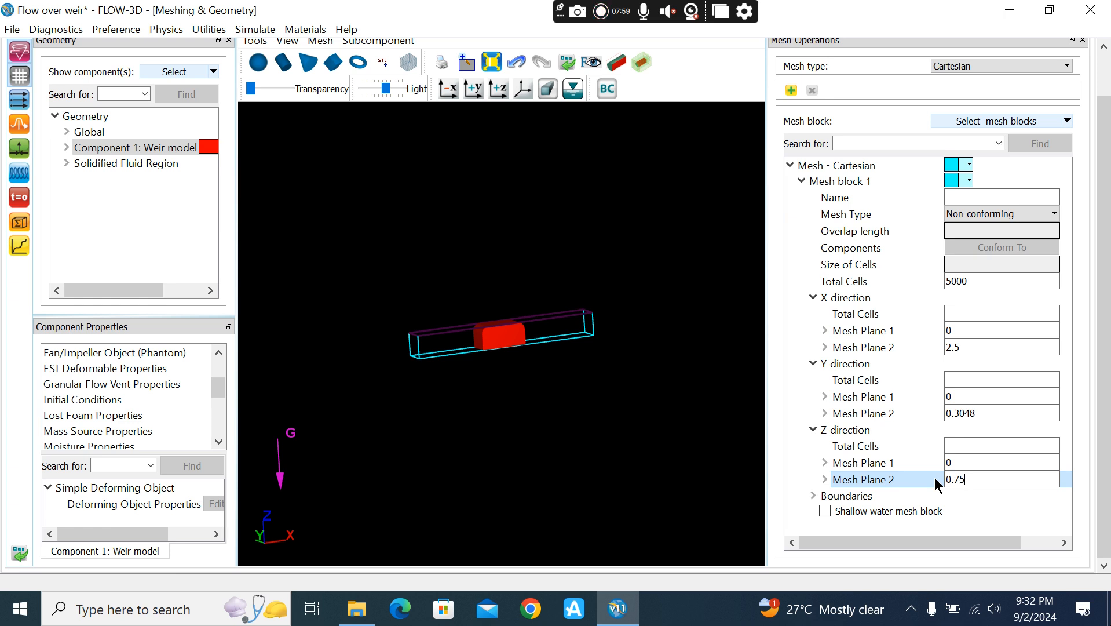
key(Return)
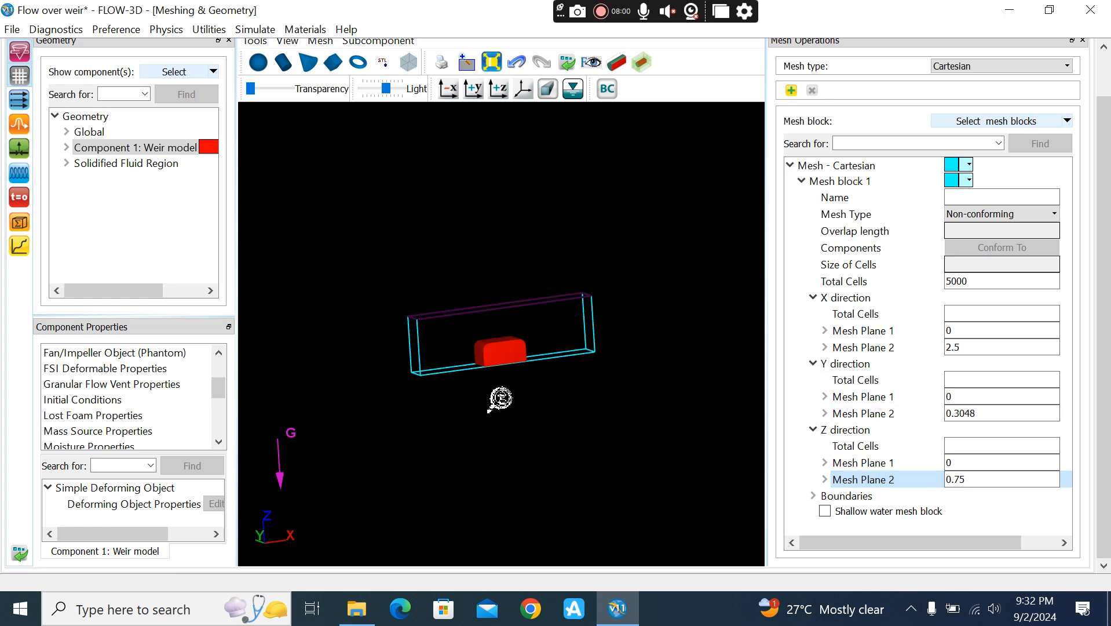
drag(432, 372, 585, 291)
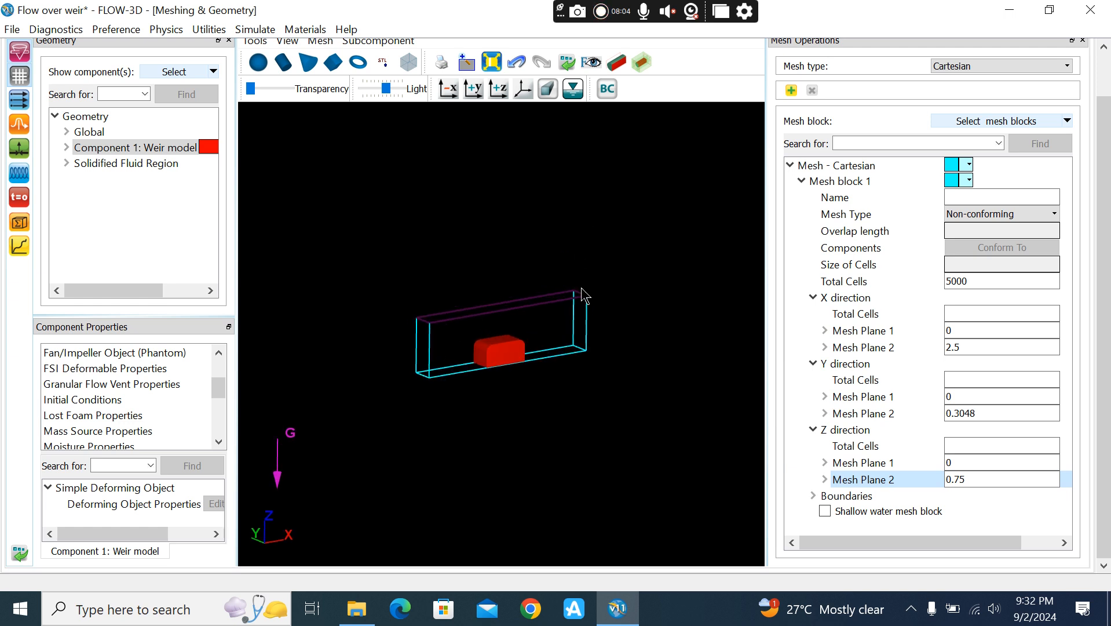
Step: Lower Mesh Plane 2 in the block's Z direction to 0.5
click(1017, 480)
key(BackSpace)
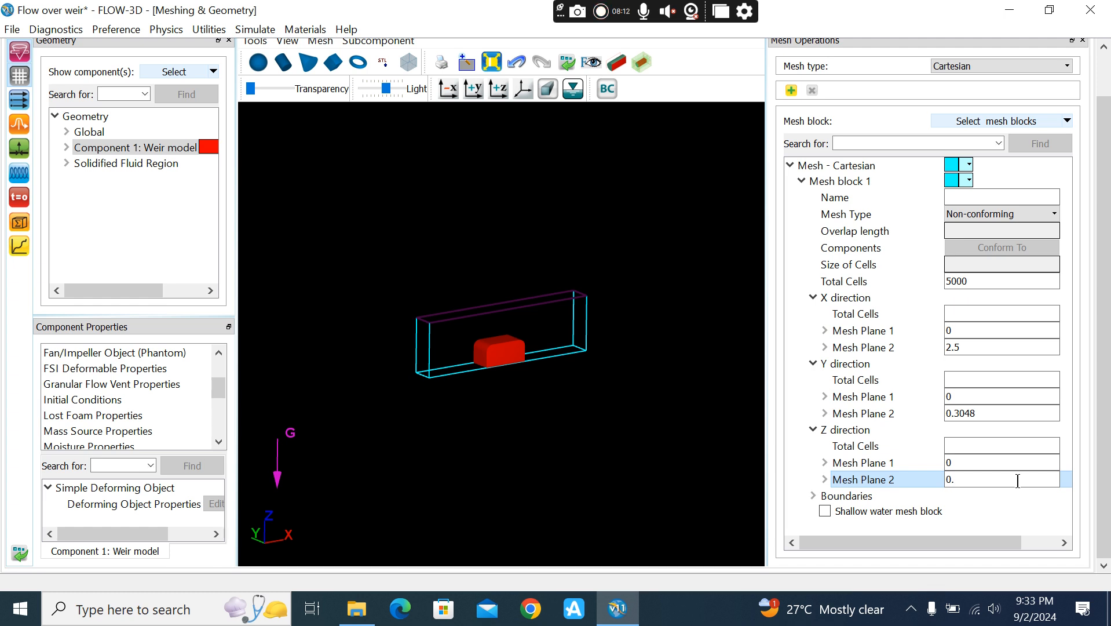
key(Return)
drag(493, 401, 568, 367)
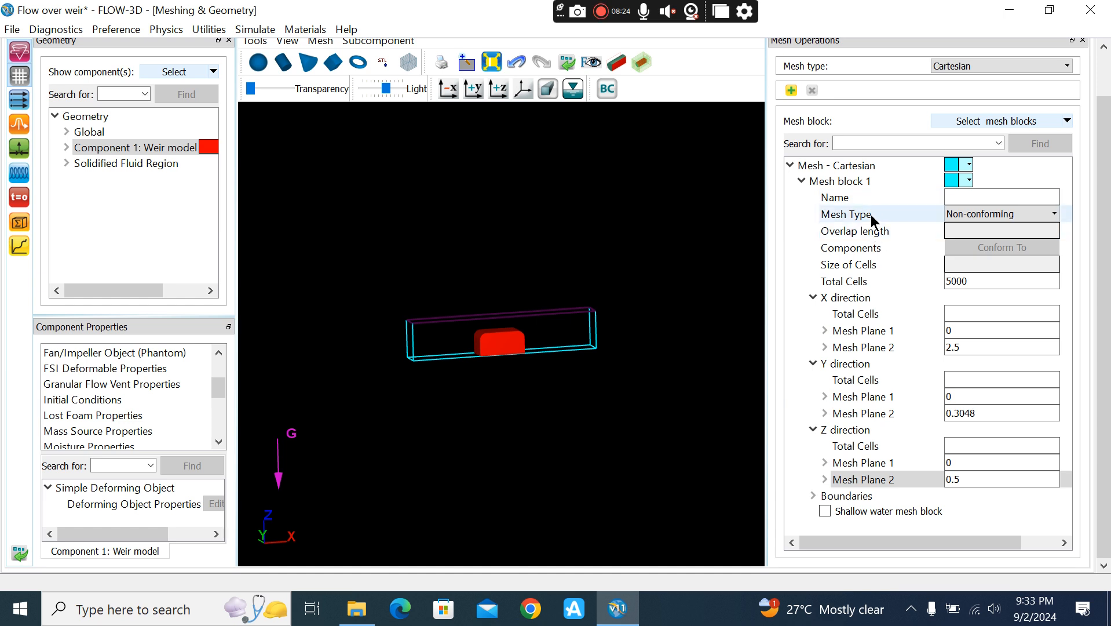
Step: Switch Mesh block 1's view mode to Grid Lines and check the cells around the weir
click(1006, 281)
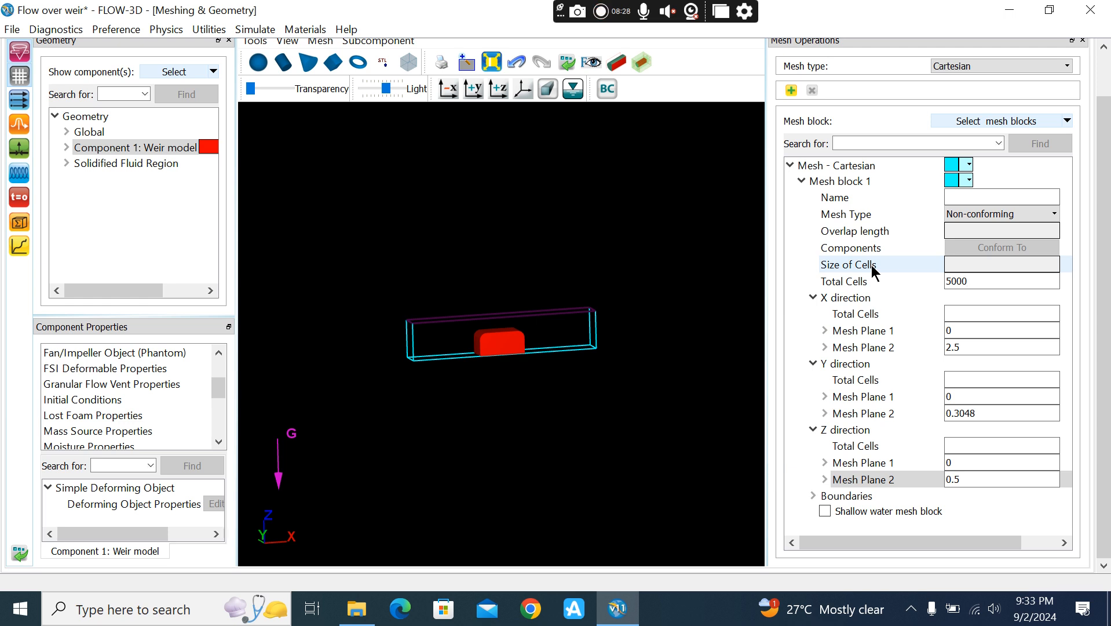
right_click(866, 179)
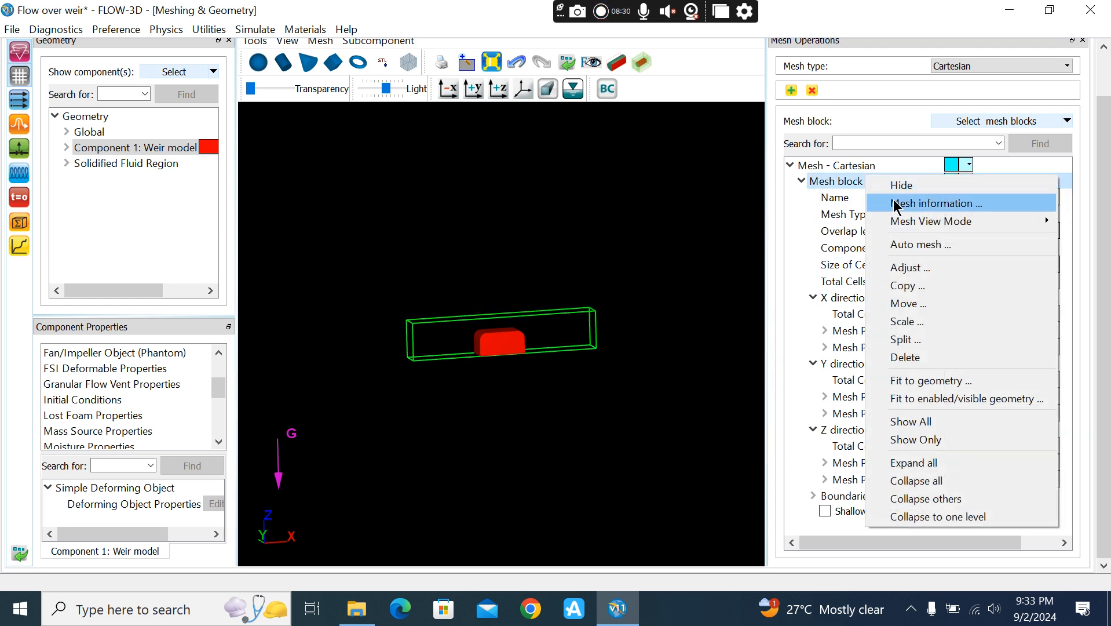
mouse_move(906, 222)
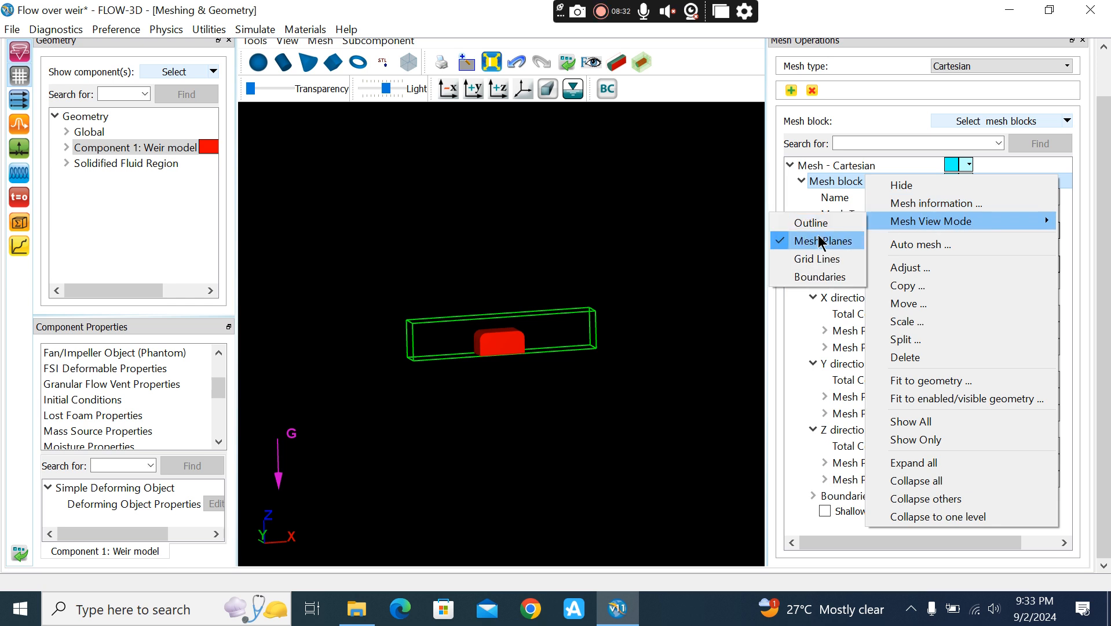
click(823, 259)
scroll(504, 390, down, 3)
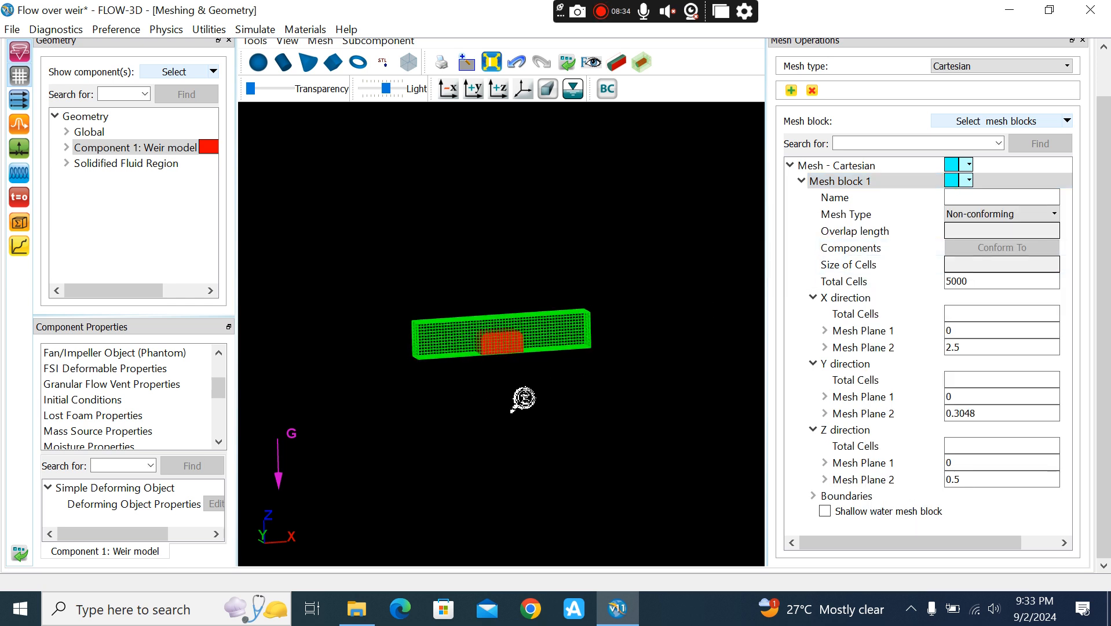
middle_drag(635, 441, 471, 211)
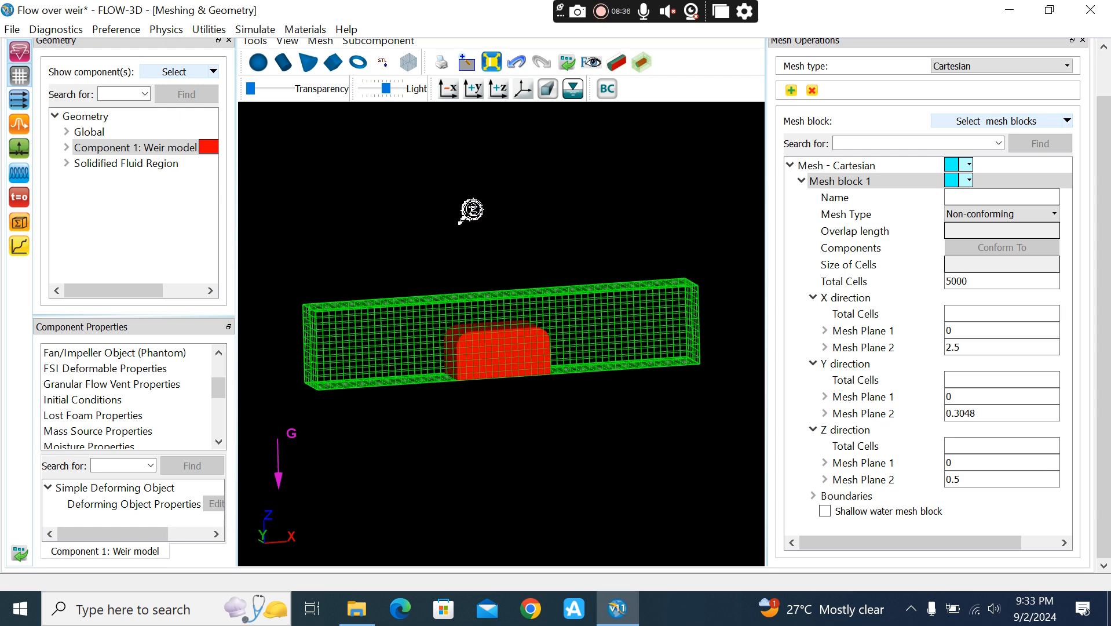
drag(428, 266, 457, 342)
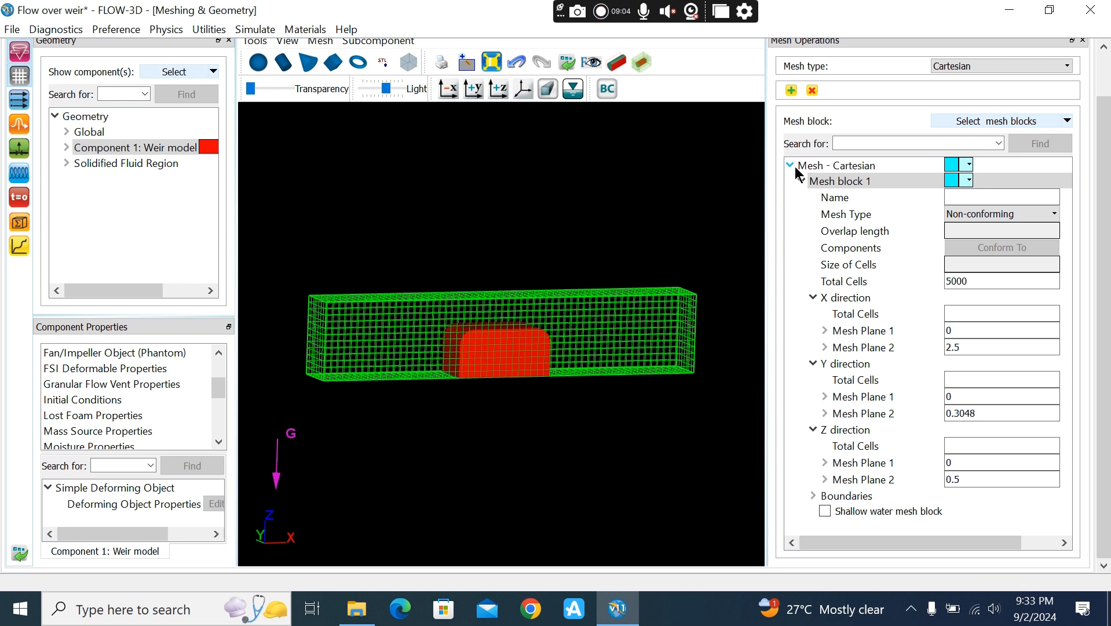
Step: Expand the block's Boundaries and make X Min a Volume flow rate boundary with a flow rate of 0.3
double_click(869, 498)
scroll(910, 426, down, 2)
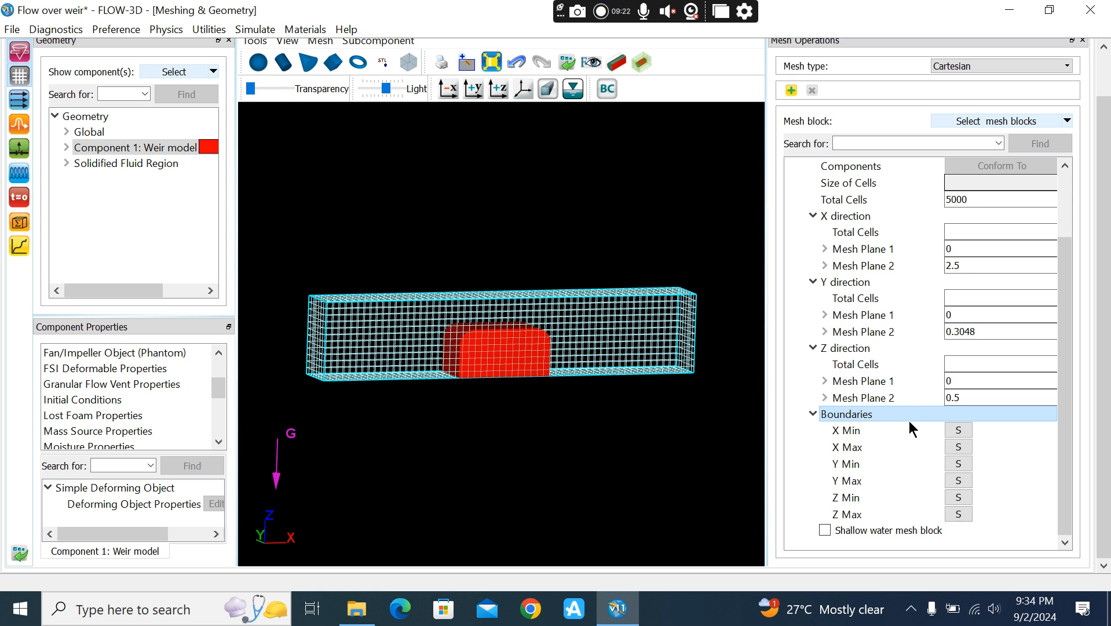
drag(393, 302, 595, 290)
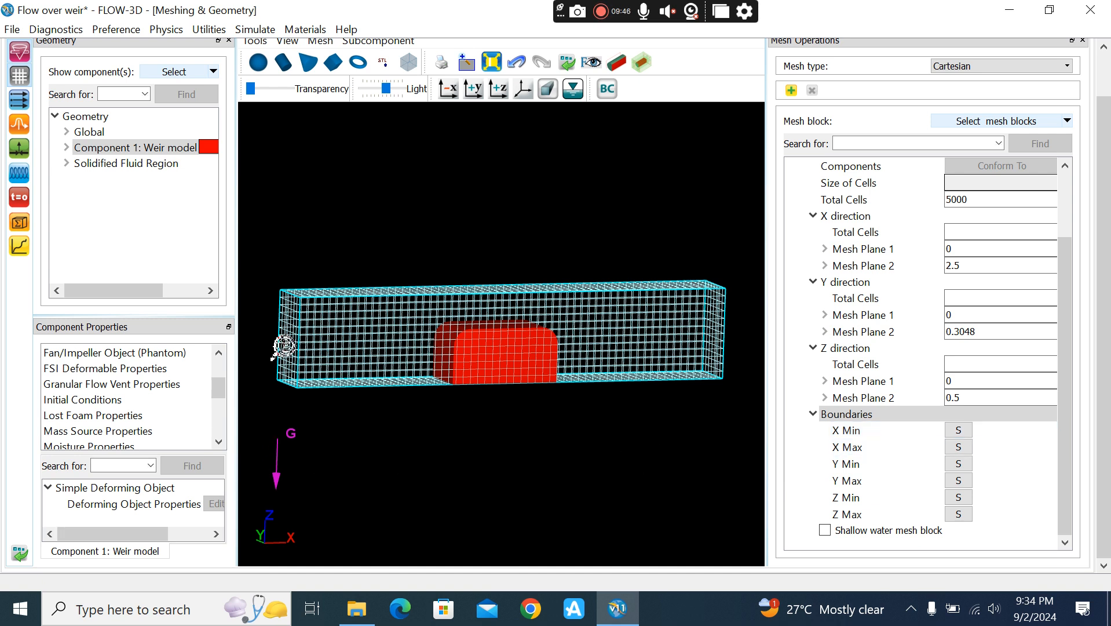
drag(307, 385, 293, 343)
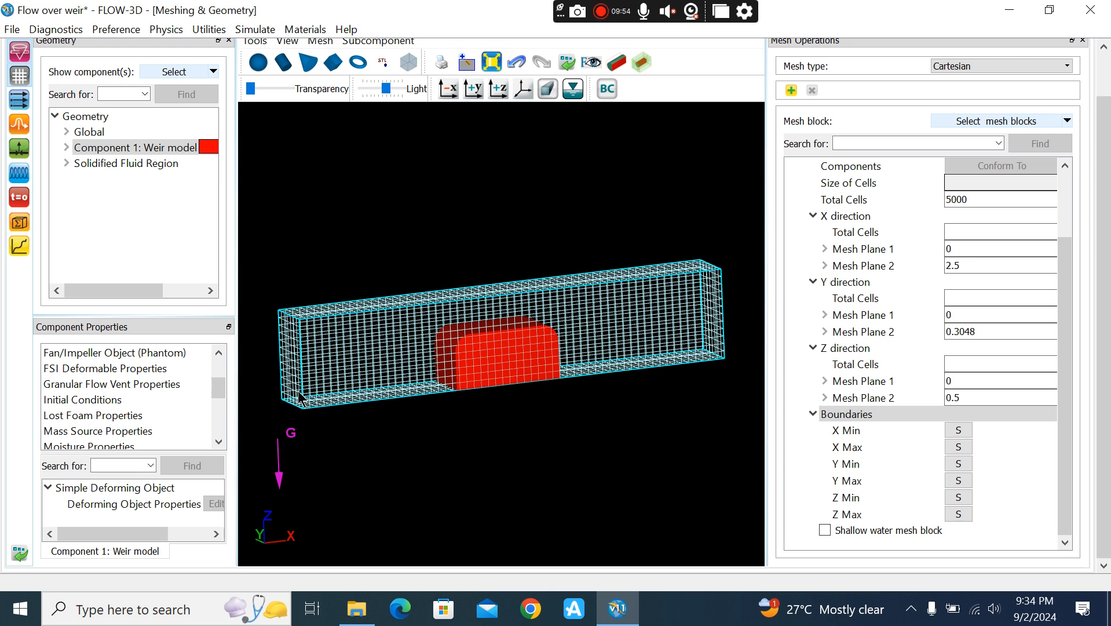
click(963, 432)
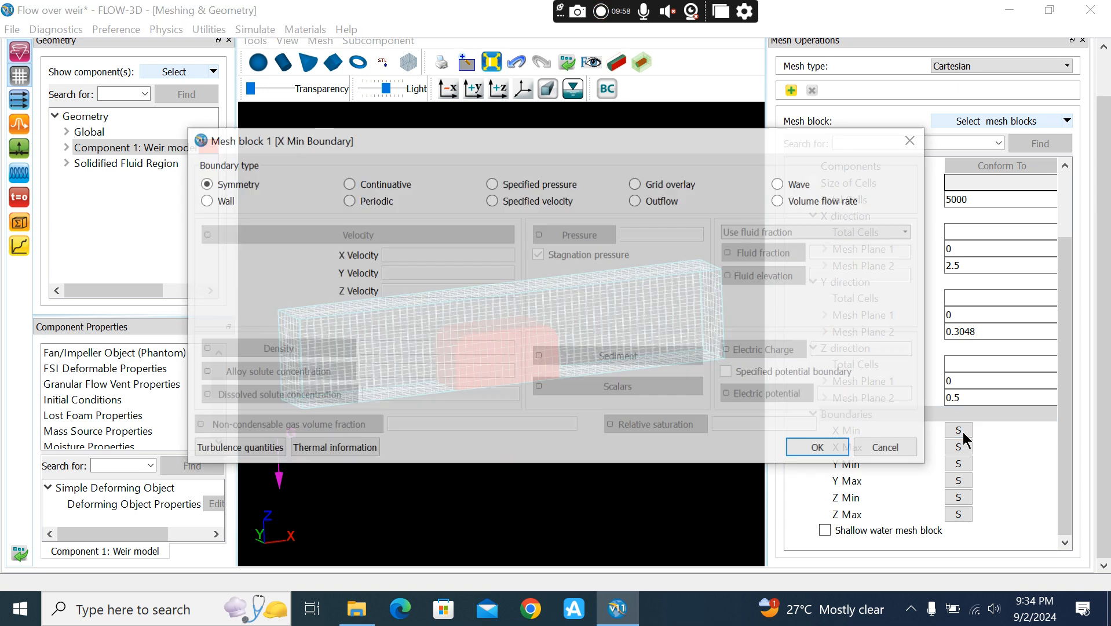
drag(443, 152, 479, 51)
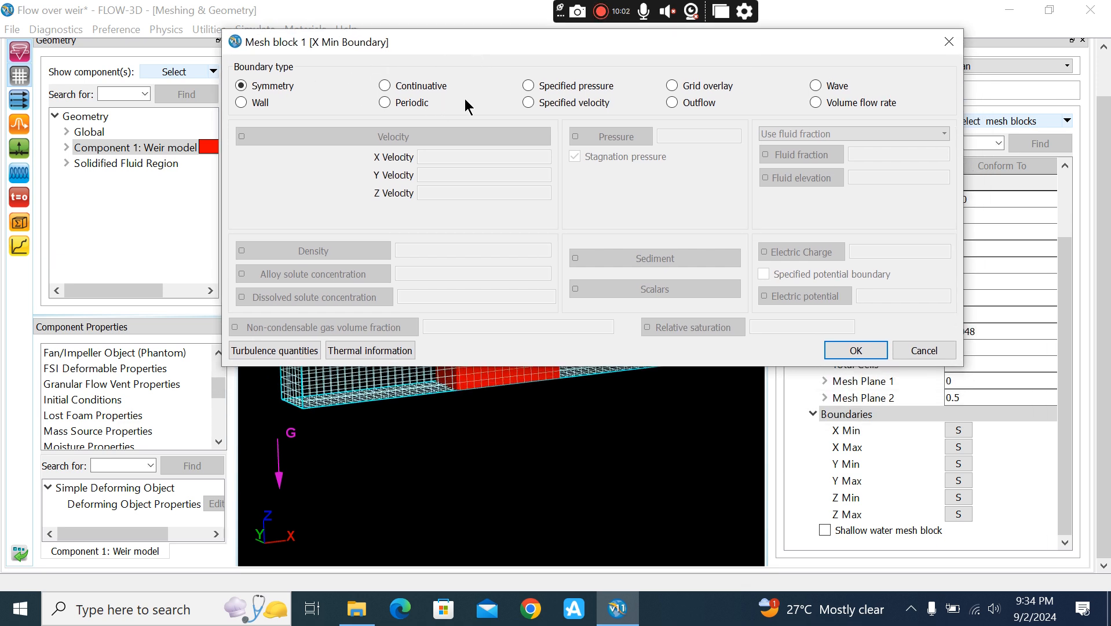
click(843, 103)
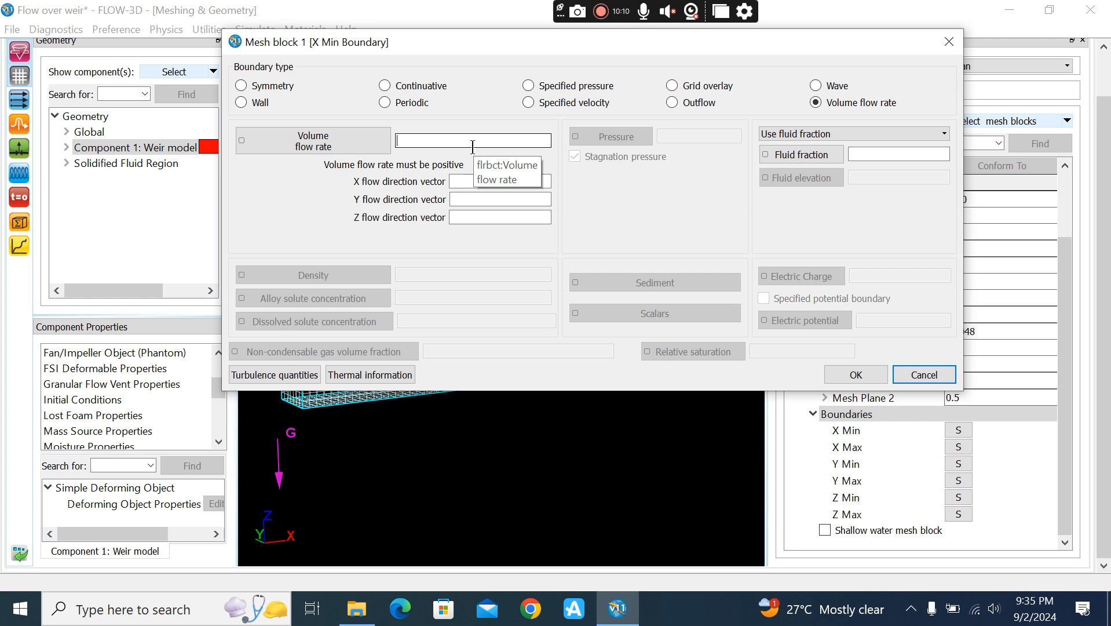
text(0.3)
Step: Make the X Min boundary use fluid elevation, set to 0.5, and apply the boundary settings
click(904, 133)
click(825, 158)
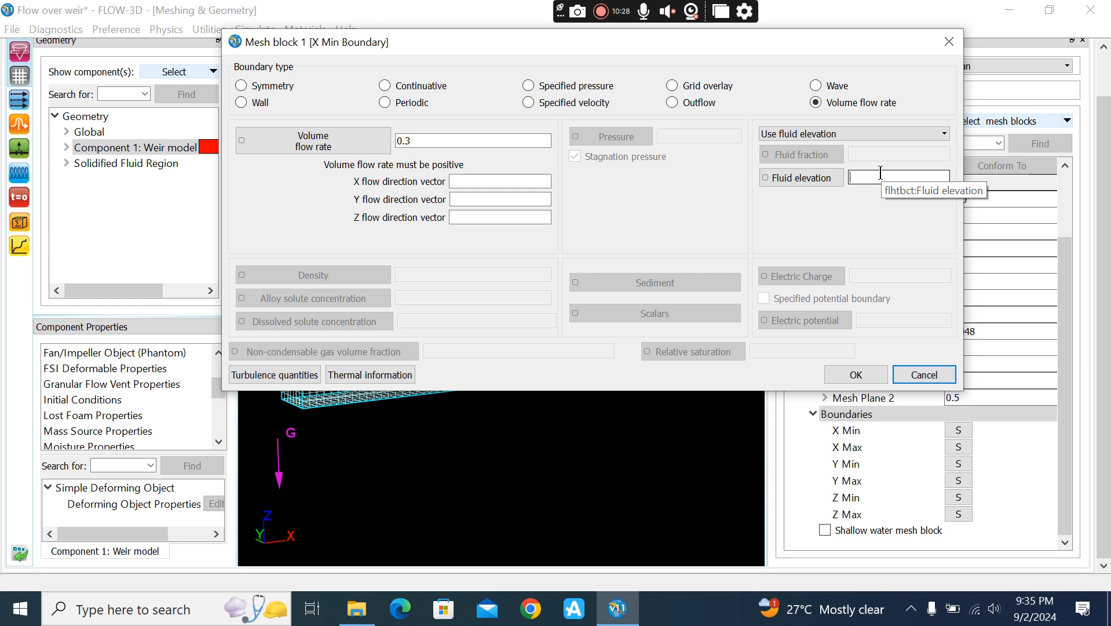
text(0.)
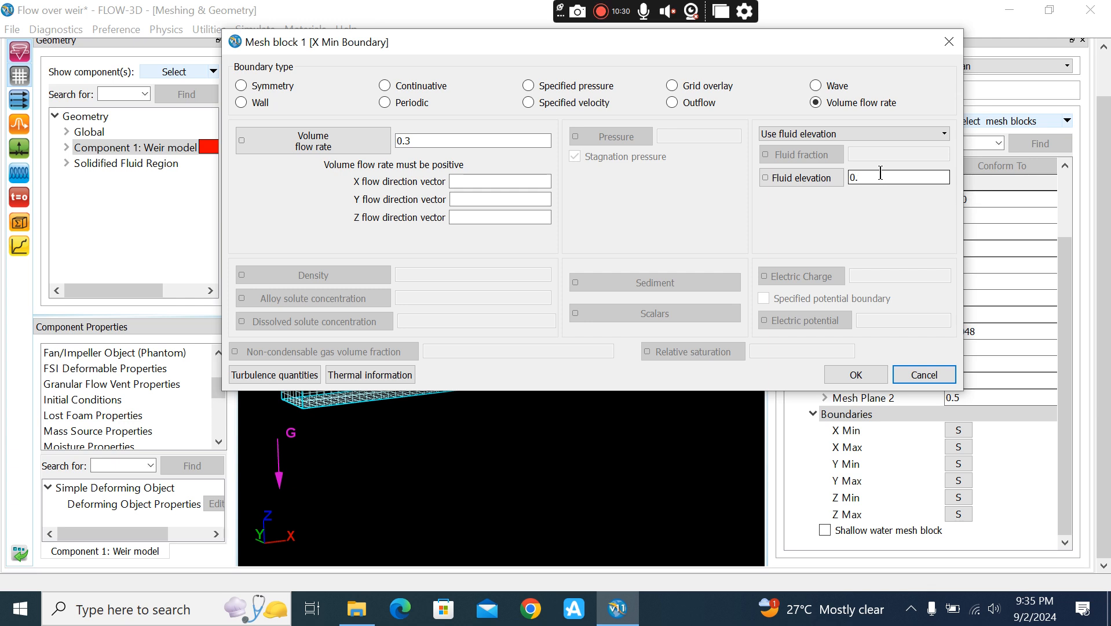
text(15)
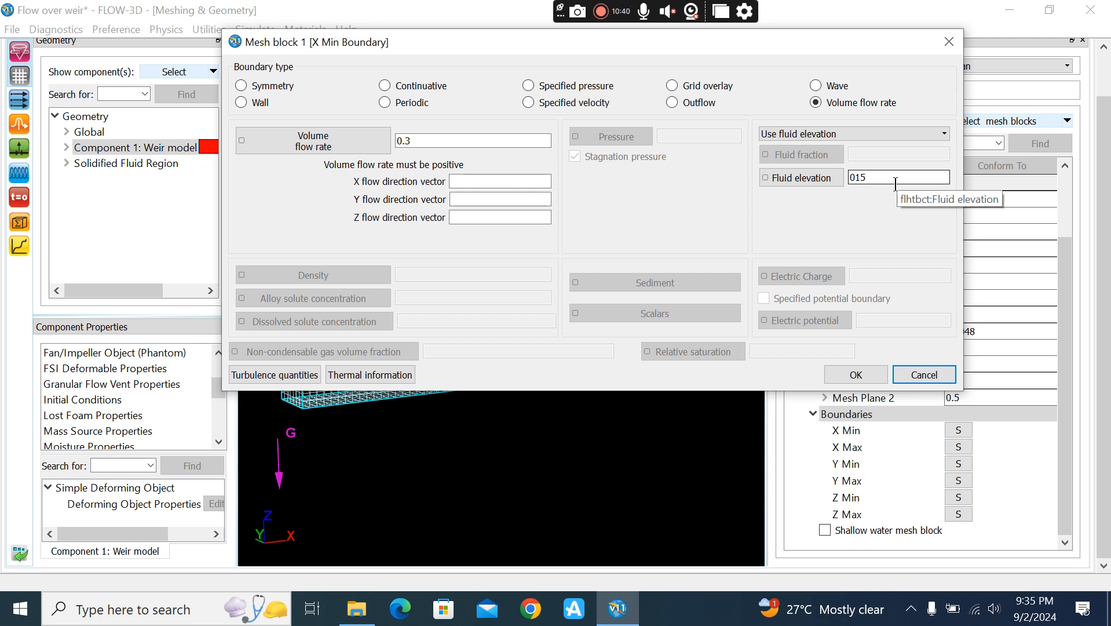
double_click(895, 184)
text(0.5)
click(856, 374)
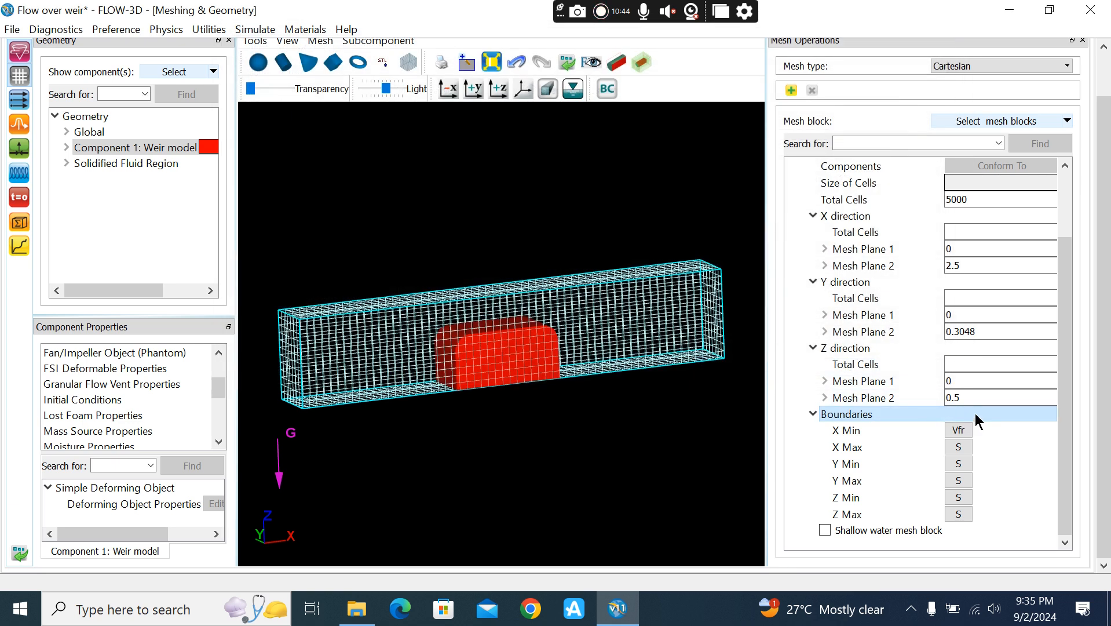
Step: Set the X Max boundary of Mesh block 1 to Outflow
click(958, 447)
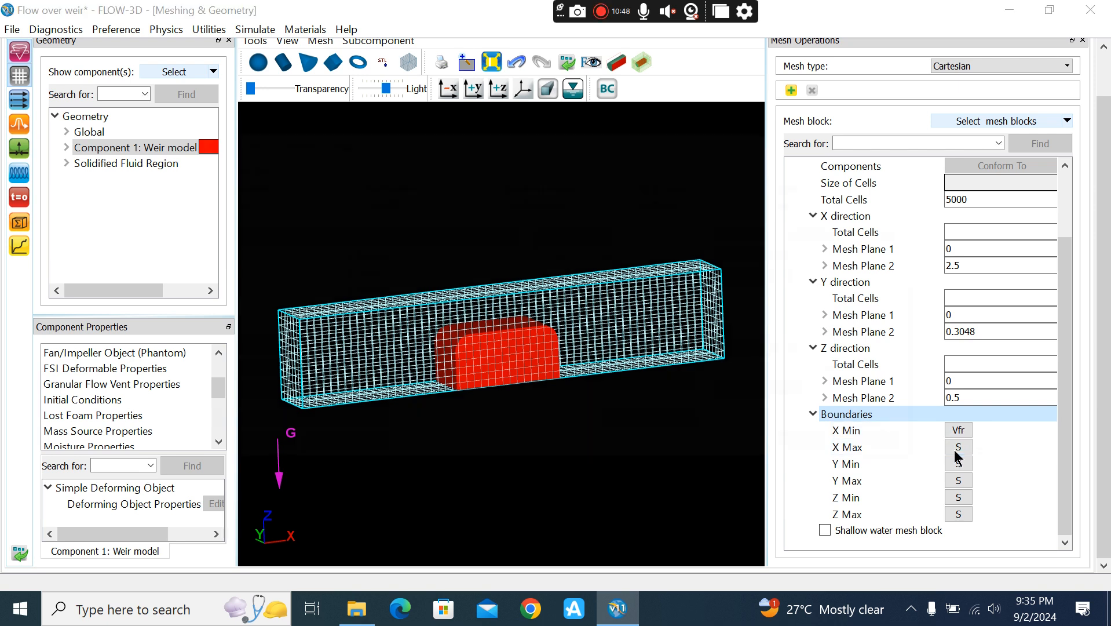
drag(434, 145, 408, 40)
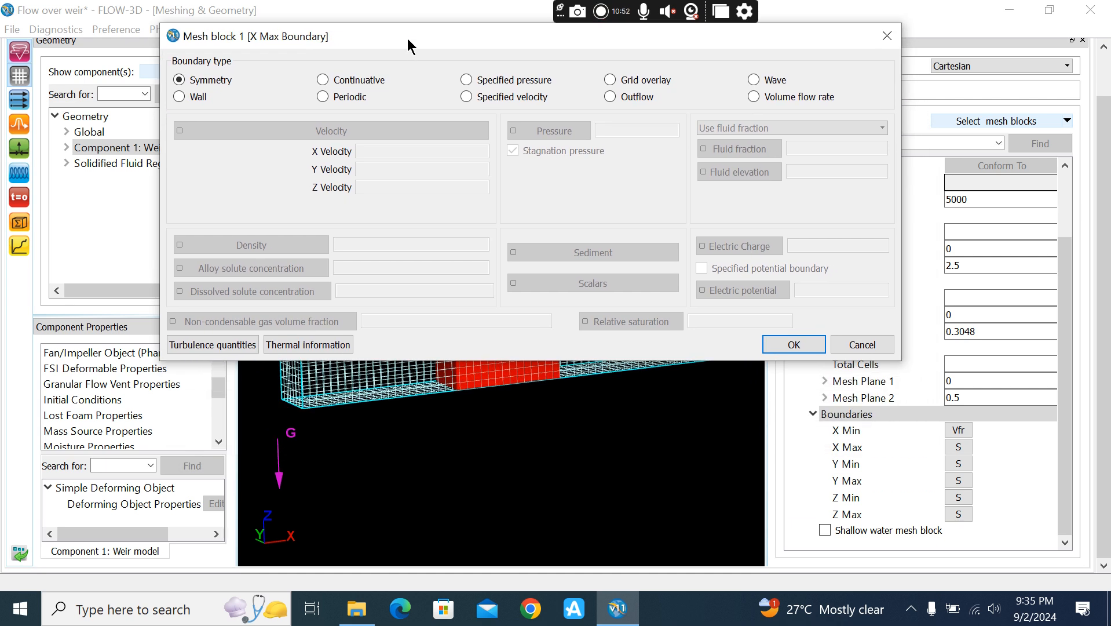
click(634, 98)
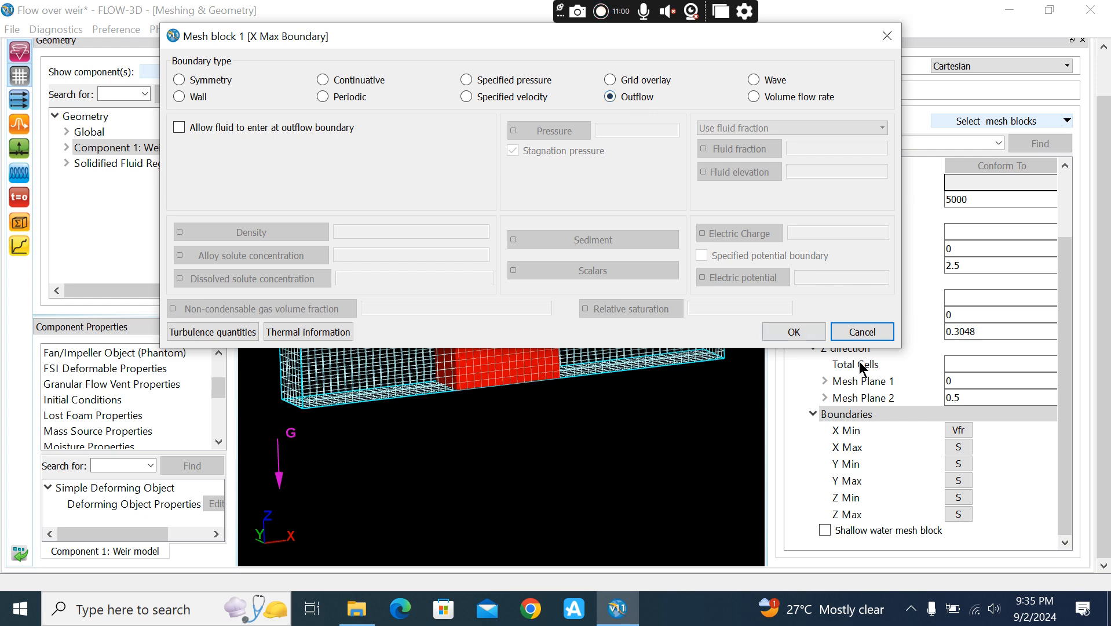
click(794, 332)
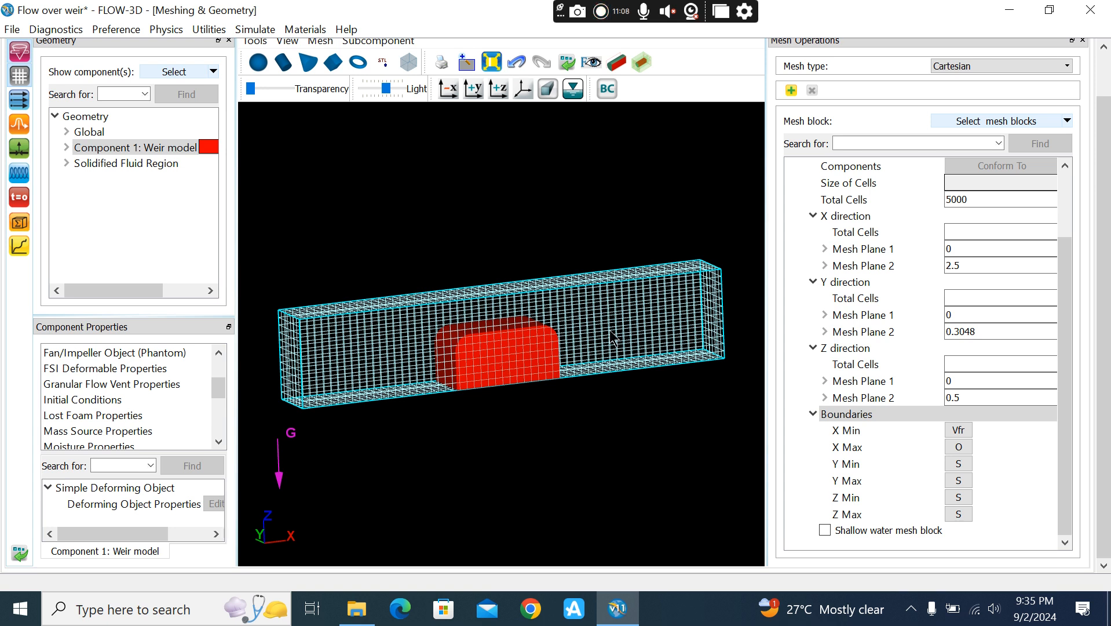
Step: Set the Z Min boundary of Mesh block 1 to Wall, leaving its X and Y velocities blank
drag(394, 311, 553, 255)
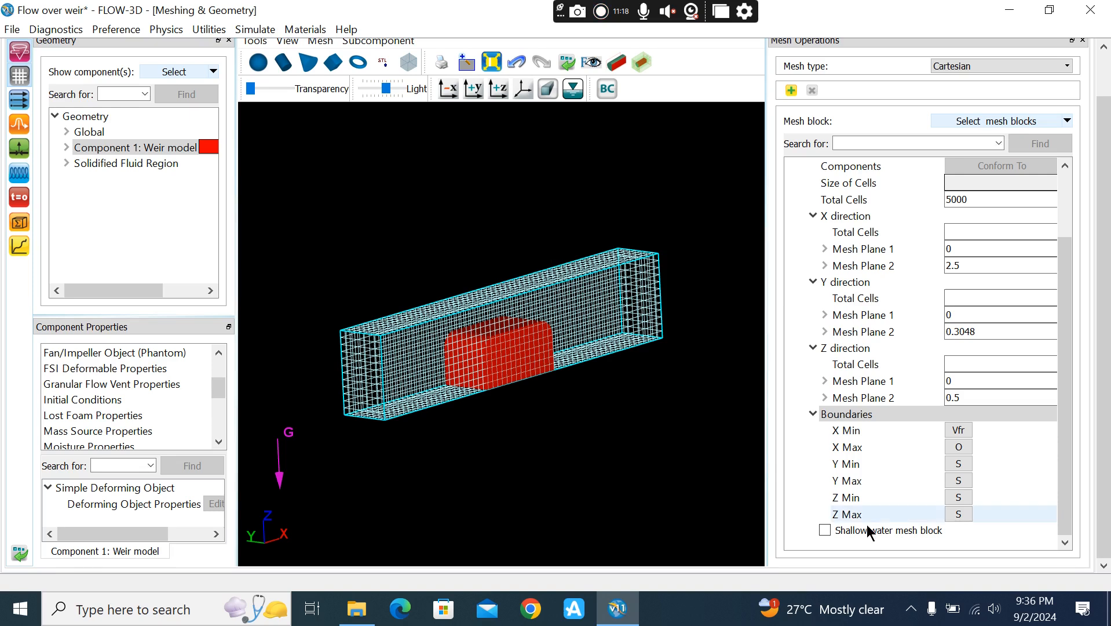
click(959, 498)
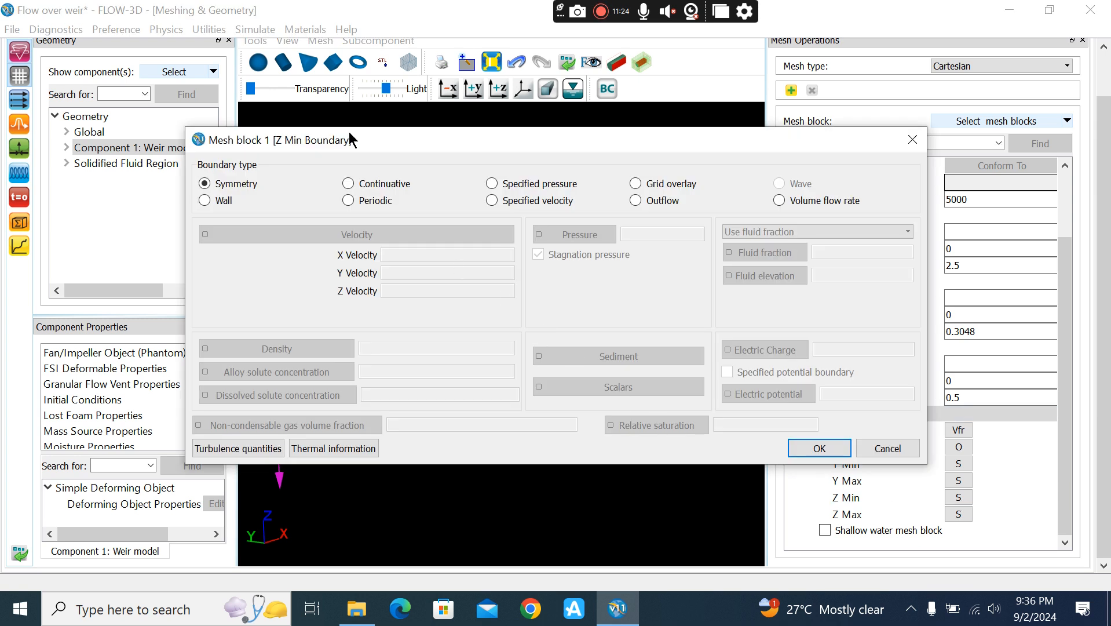
drag(396, 138, 393, 77)
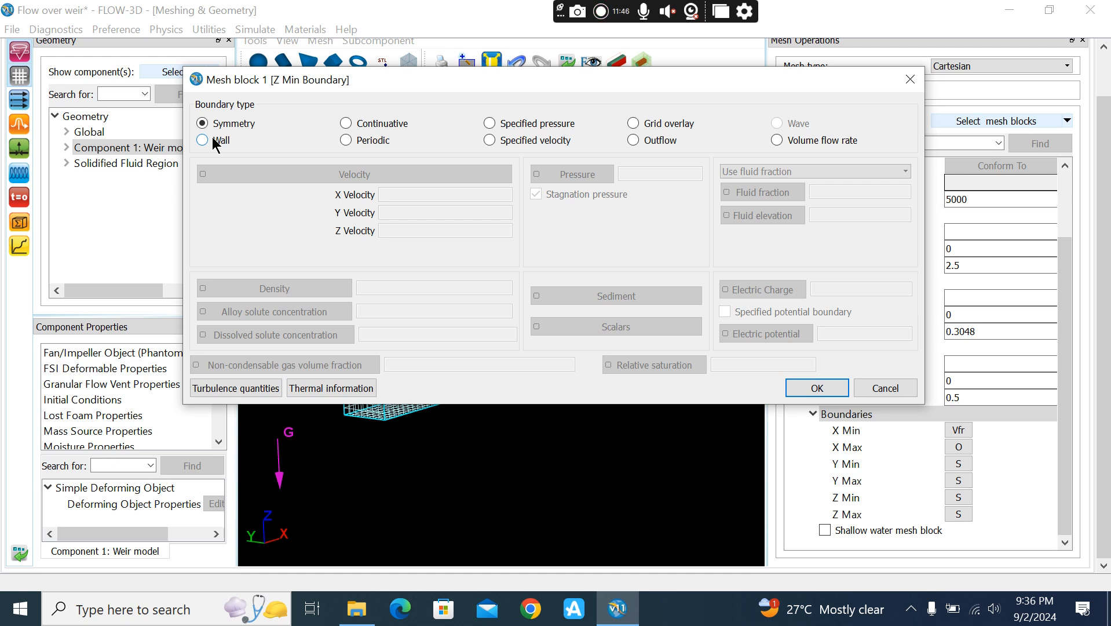
click(214, 140)
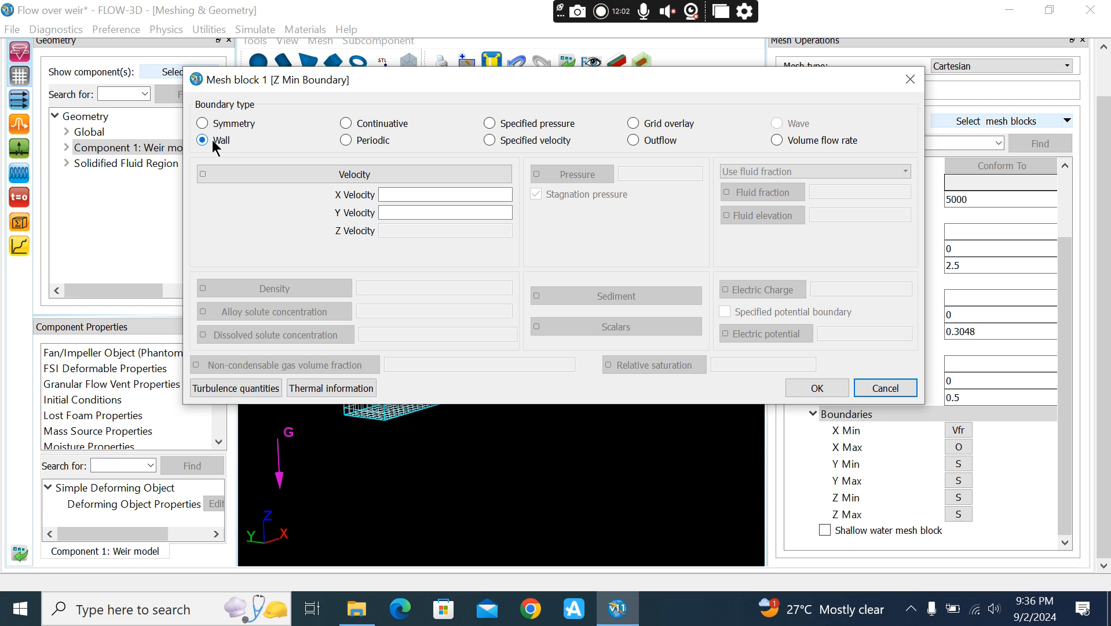
click(425, 195)
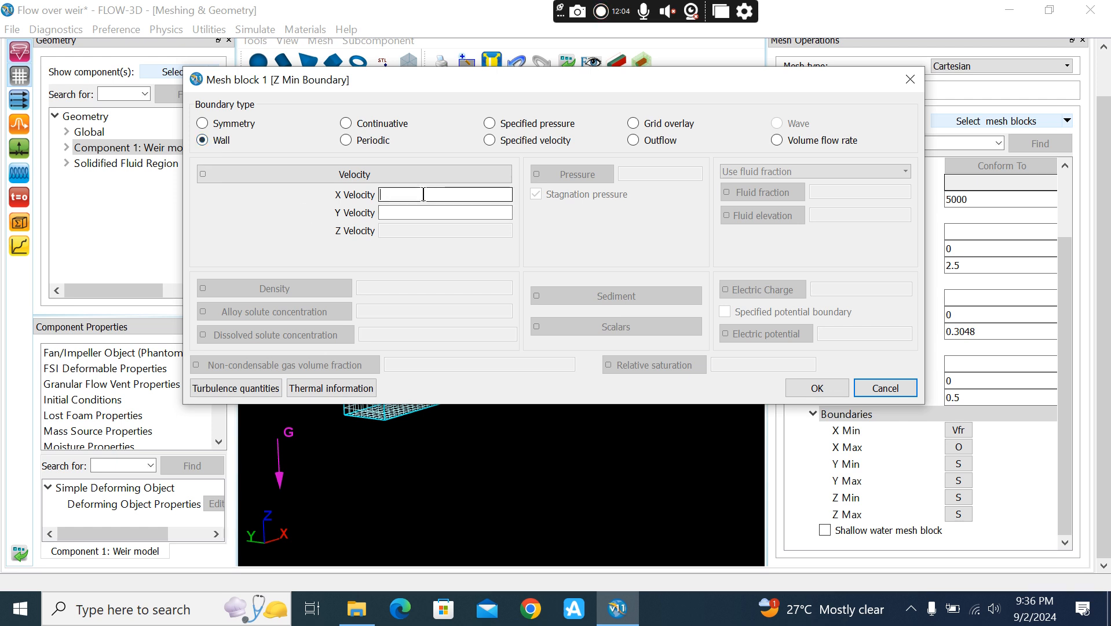
click(422, 217)
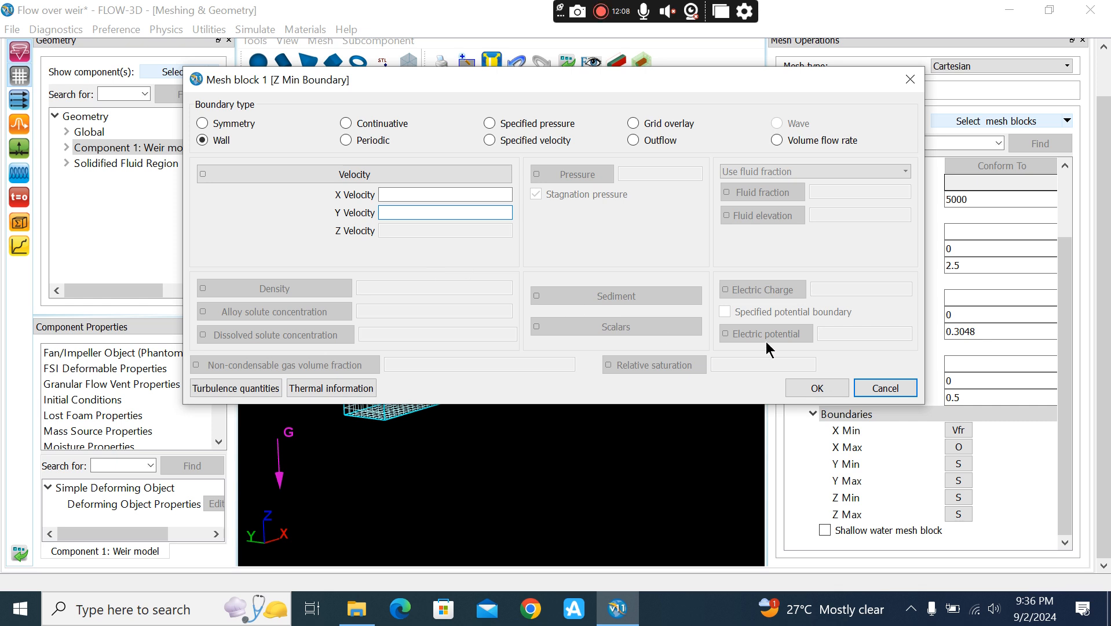
click(818, 387)
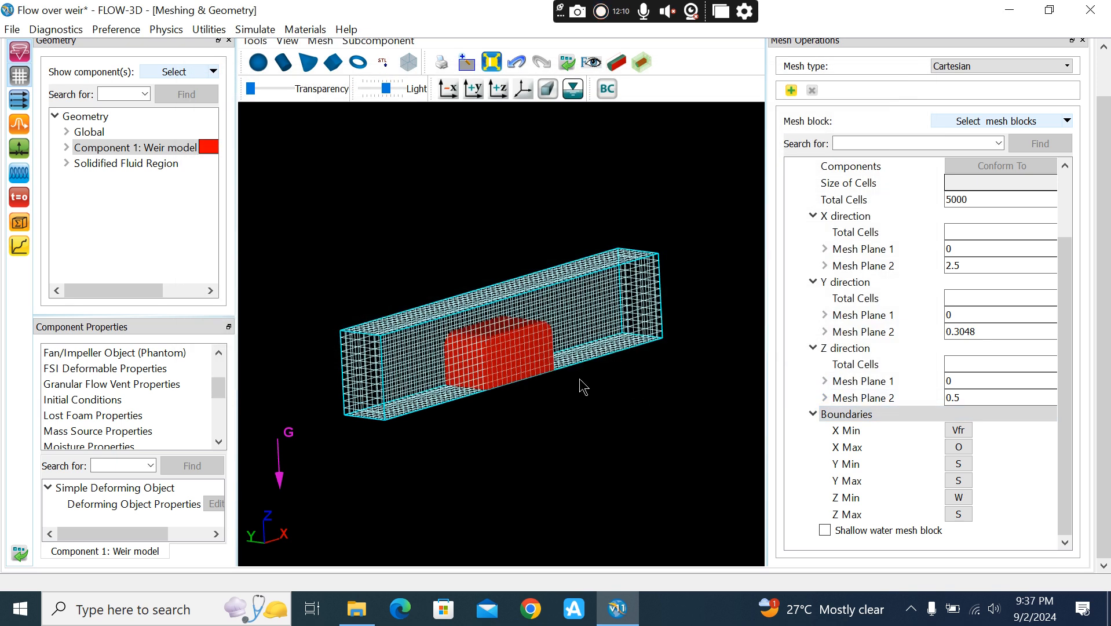
click(960, 514)
drag(592, 134, 672, 69)
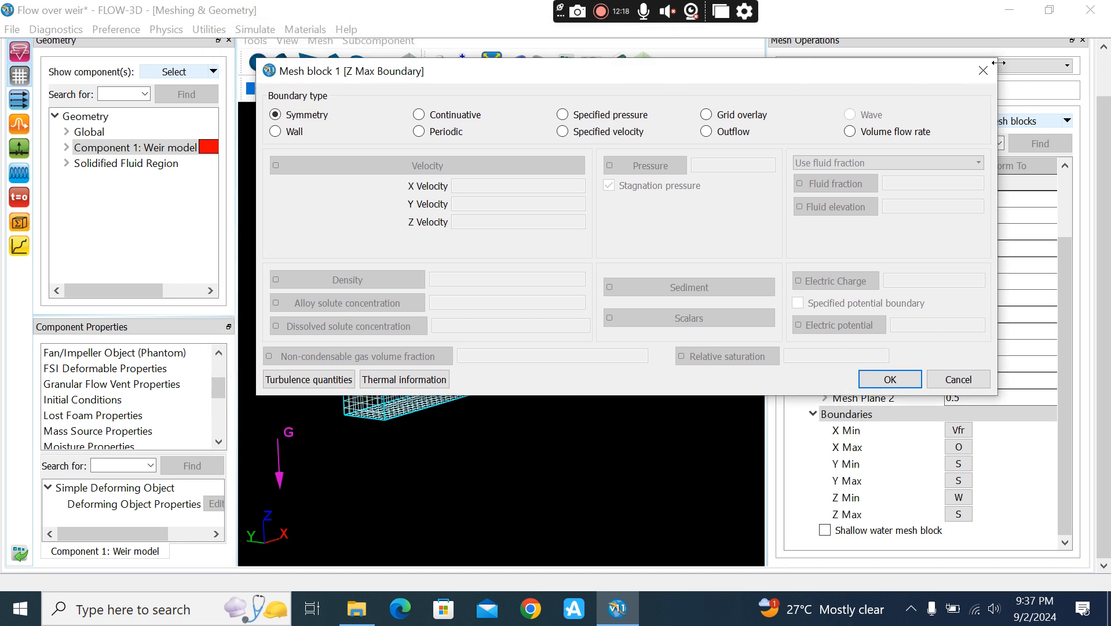
key(Escape)
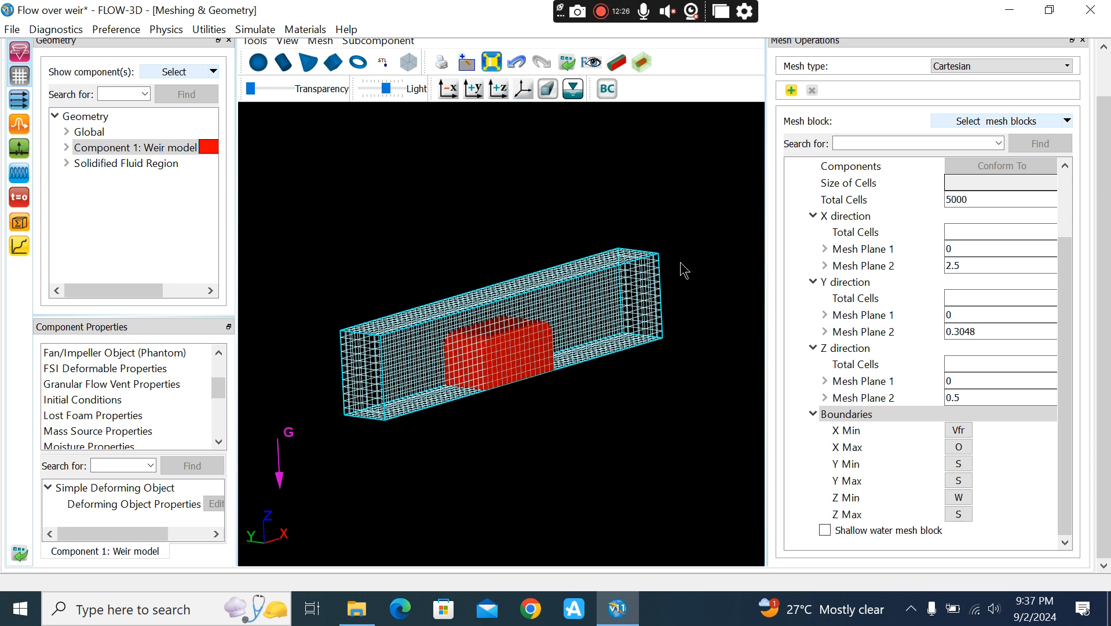
Step: Set the Z Max boundary of Mesh block 1 to Specified pressure with a fluid fraction of 0
click(959, 514)
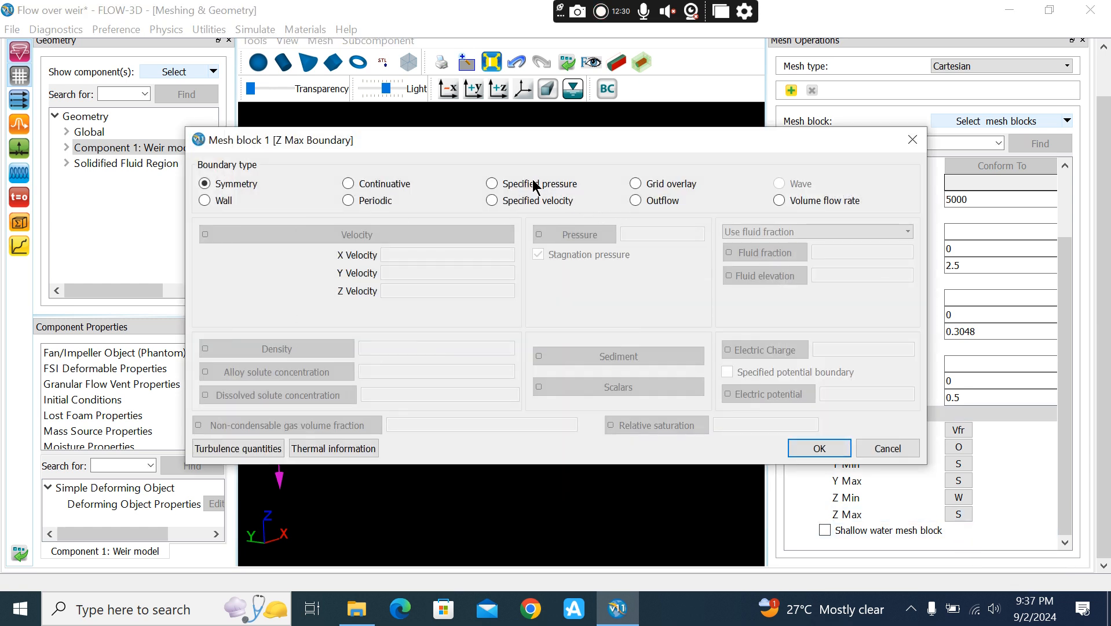
click(534, 183)
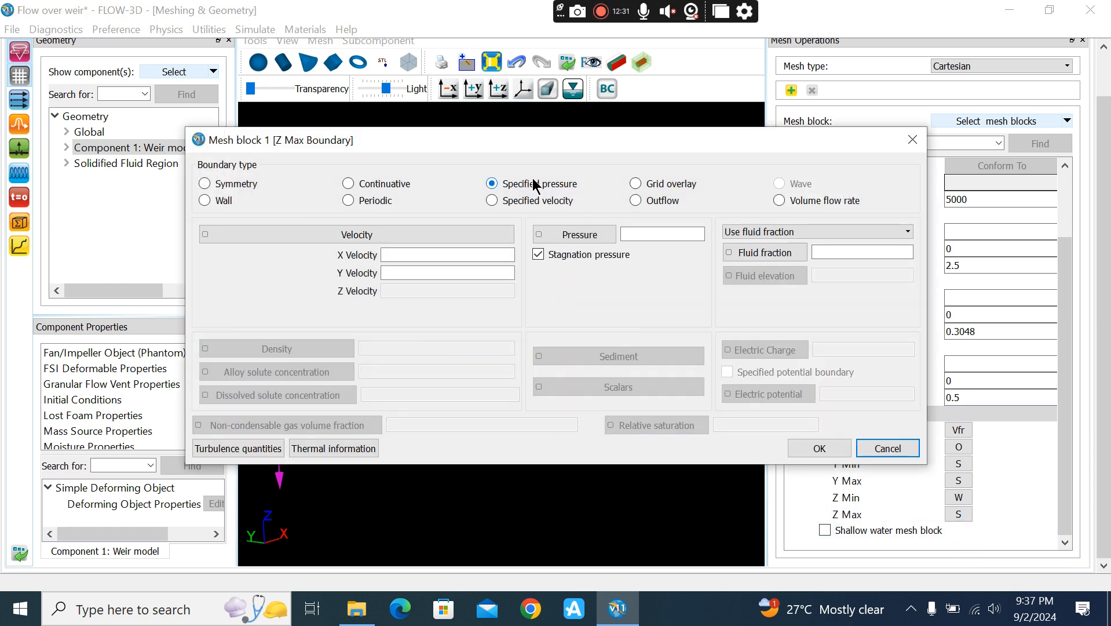
click(838, 252)
text(0)
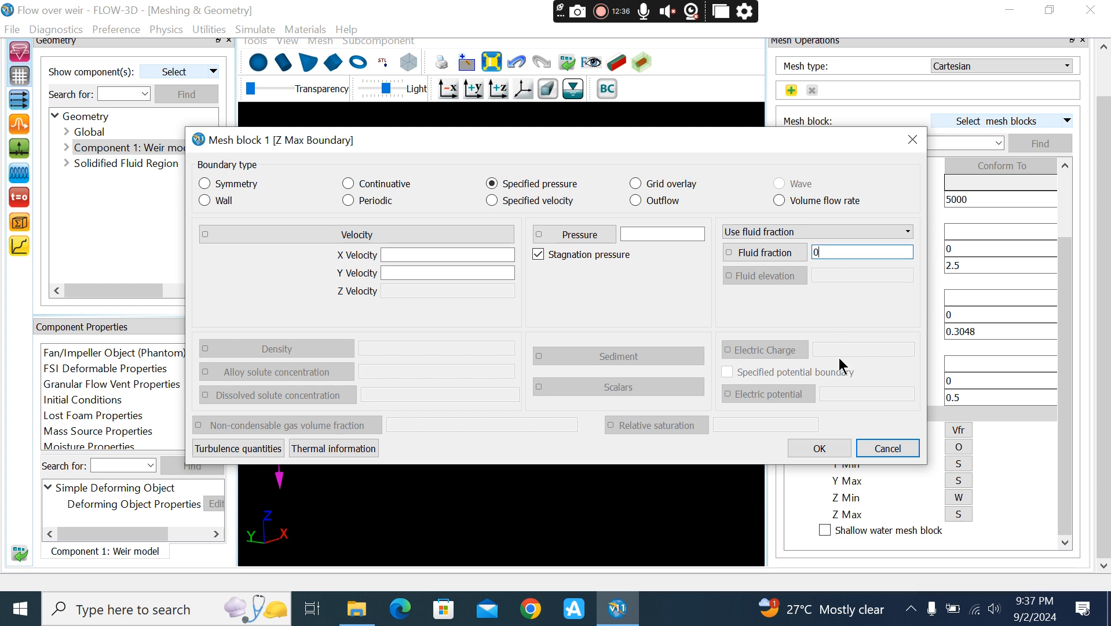
click(818, 449)
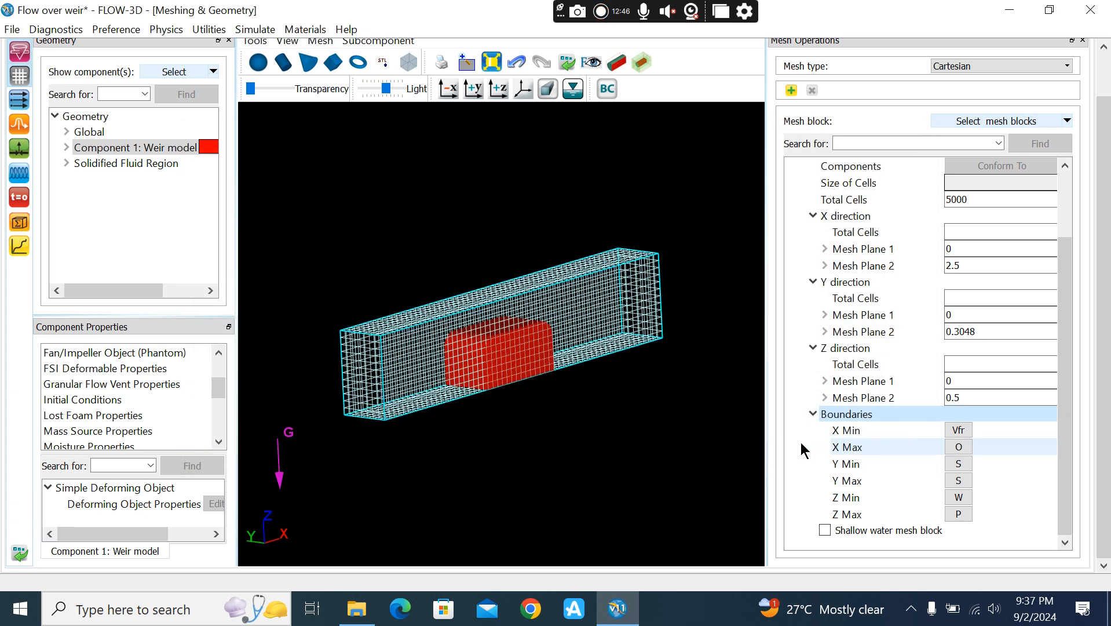
mouse_move(358, 250)
mouse_down()
mouse_move(410, 216)
mouse_move(355, 252)
mouse_up()
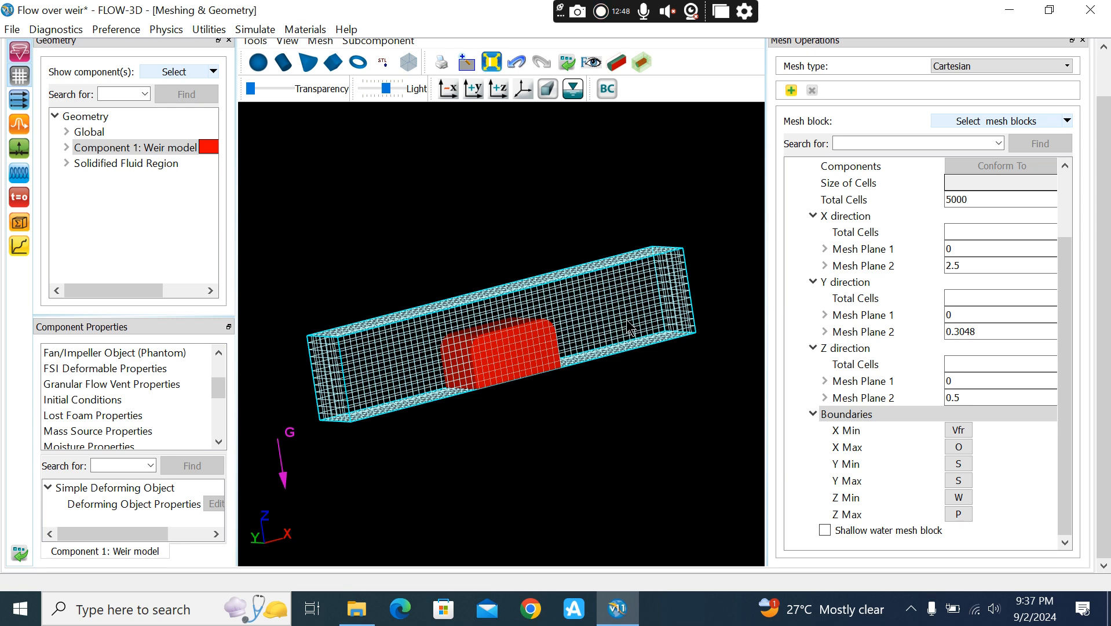
drag(479, 271, 546, 380)
drag(501, 322, 550, 260)
drag(318, 342, 538, 372)
drag(562, 212, 584, 227)
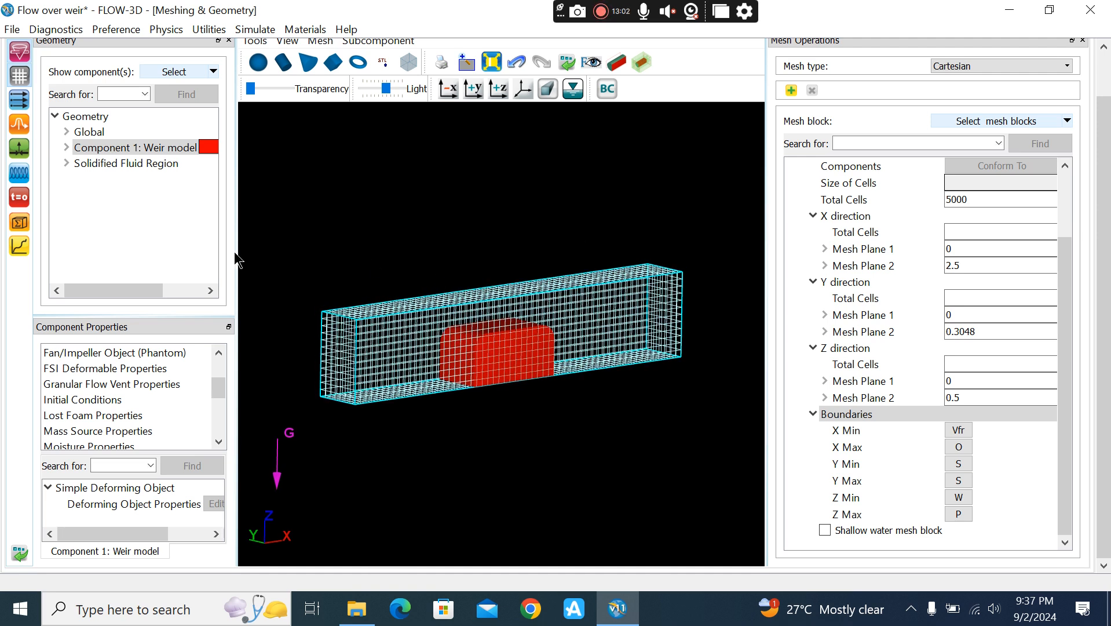
Step: Open the initial condition settings, enlarge their area and expand the global initial conditions
click(19, 198)
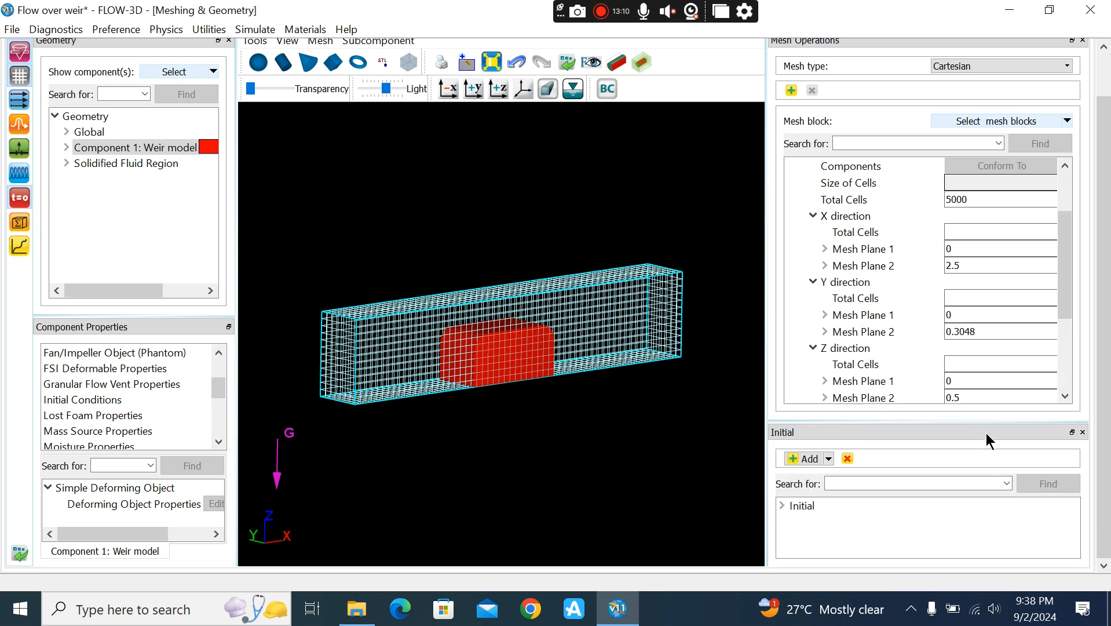
drag(951, 422, 1035, 199)
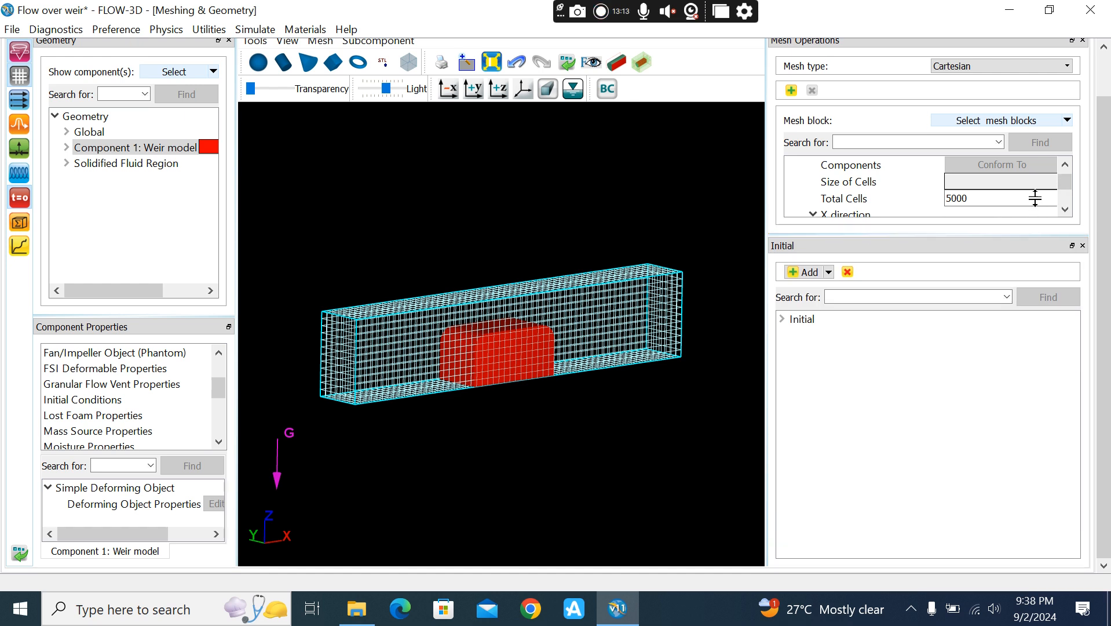
double_click(830, 320)
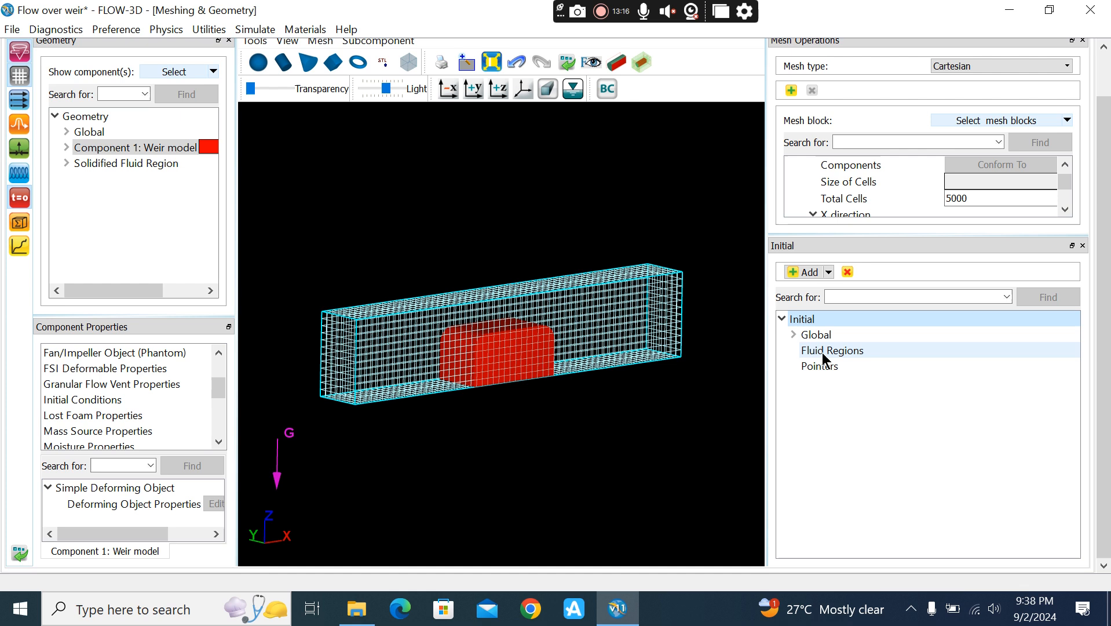
double_click(824, 335)
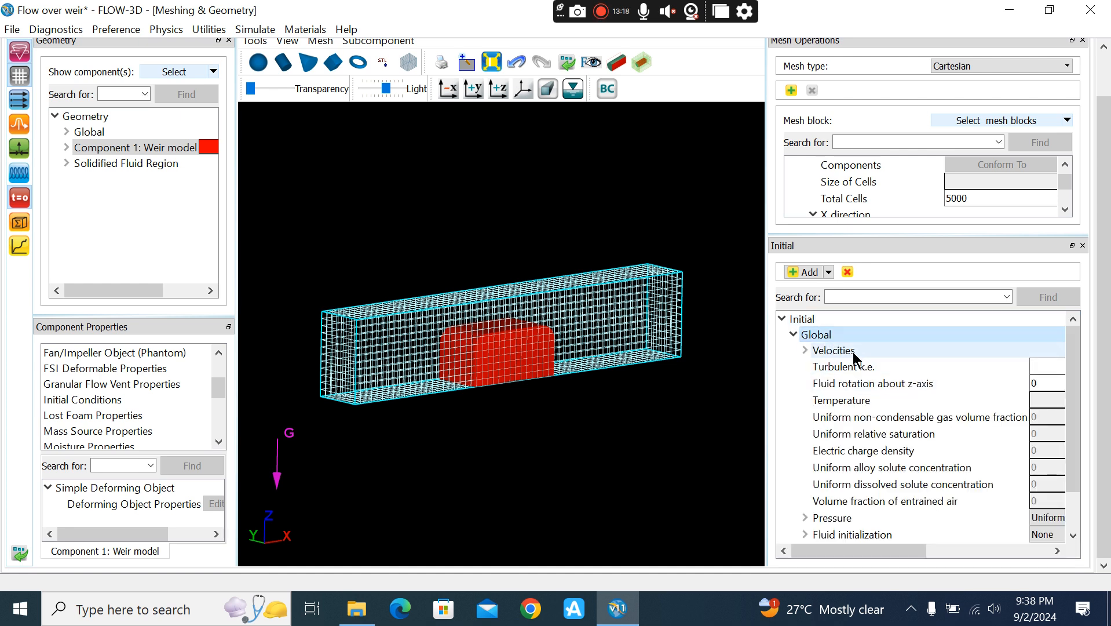
double_click(853, 351)
double_click(853, 351)
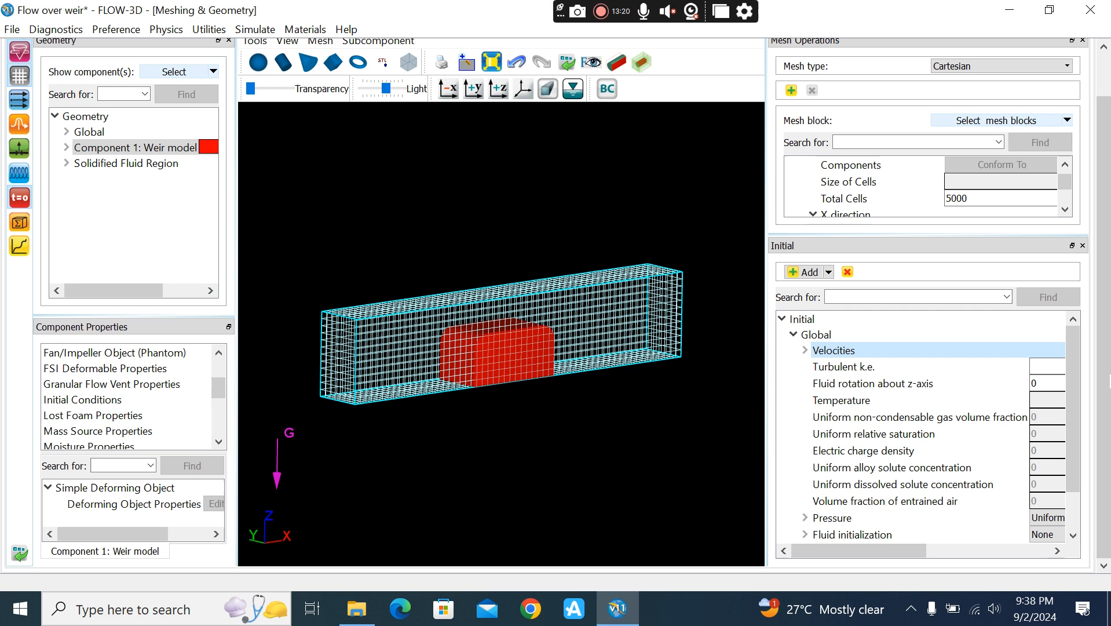
scroll(1074, 405, down, 1)
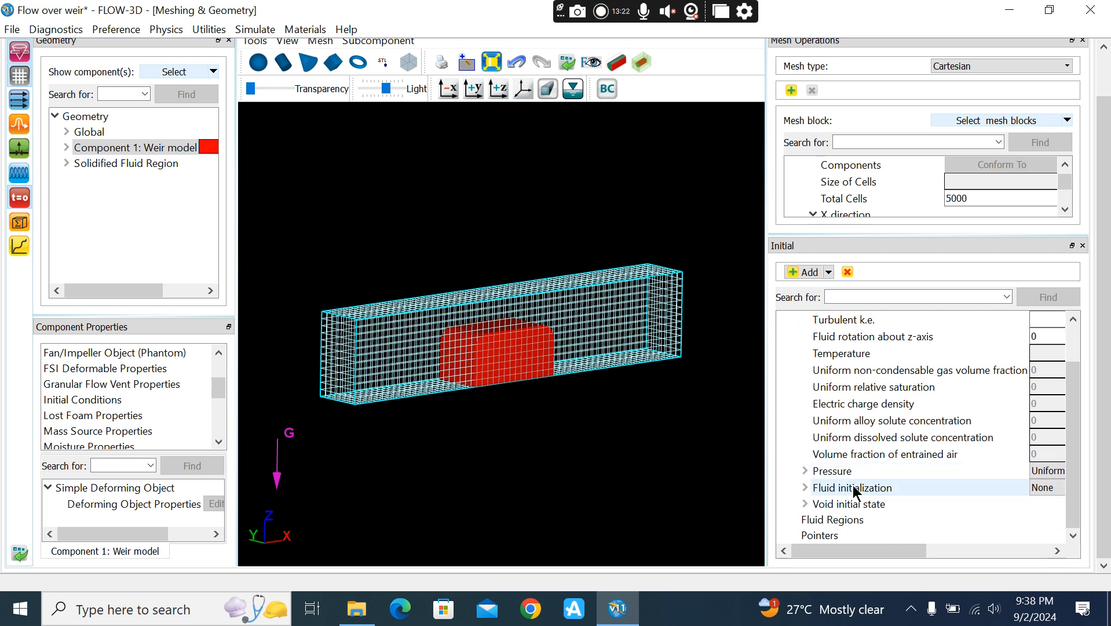
Step: Set the global fluid initialization to Use fluid elevation with an initial fluid elevation of 0.15
click(837, 493)
click(805, 487)
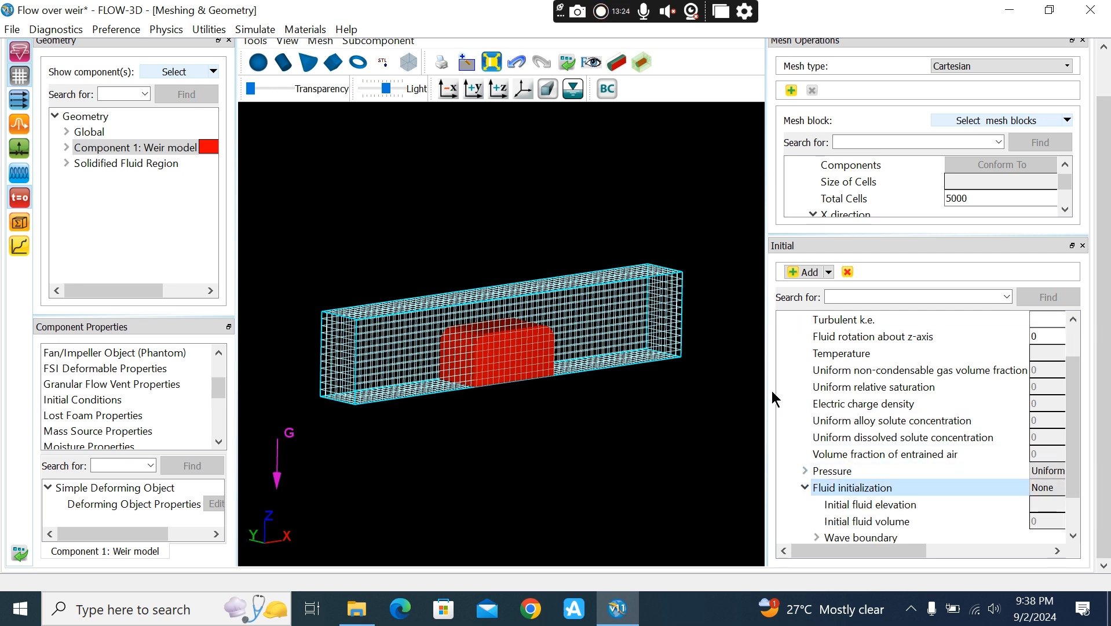
drag(764, 379, 705, 379)
click(1011, 489)
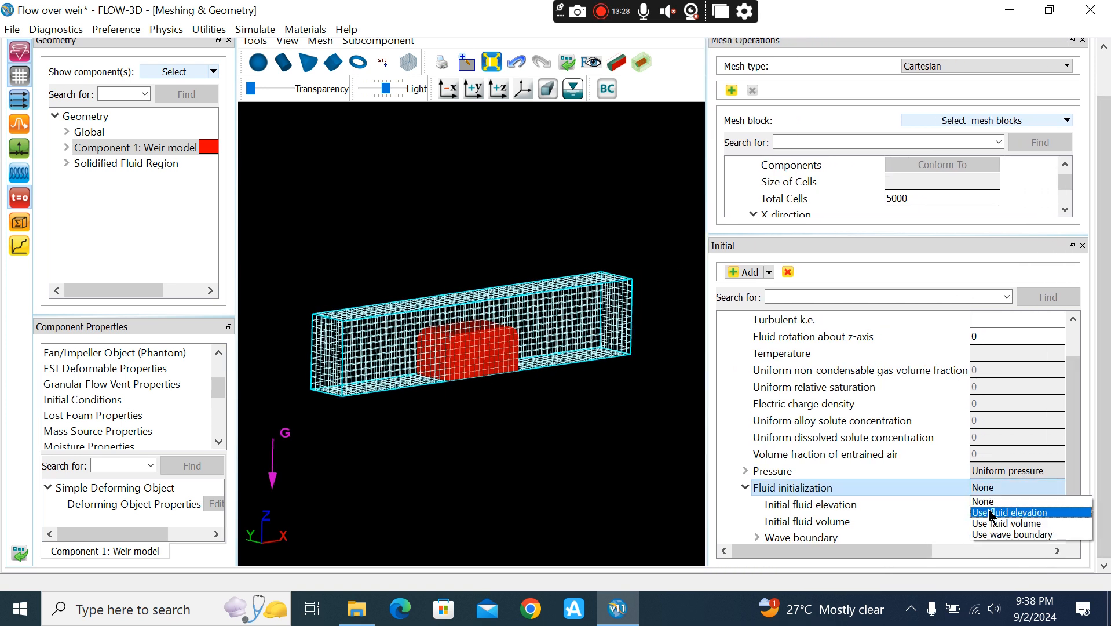
click(989, 509)
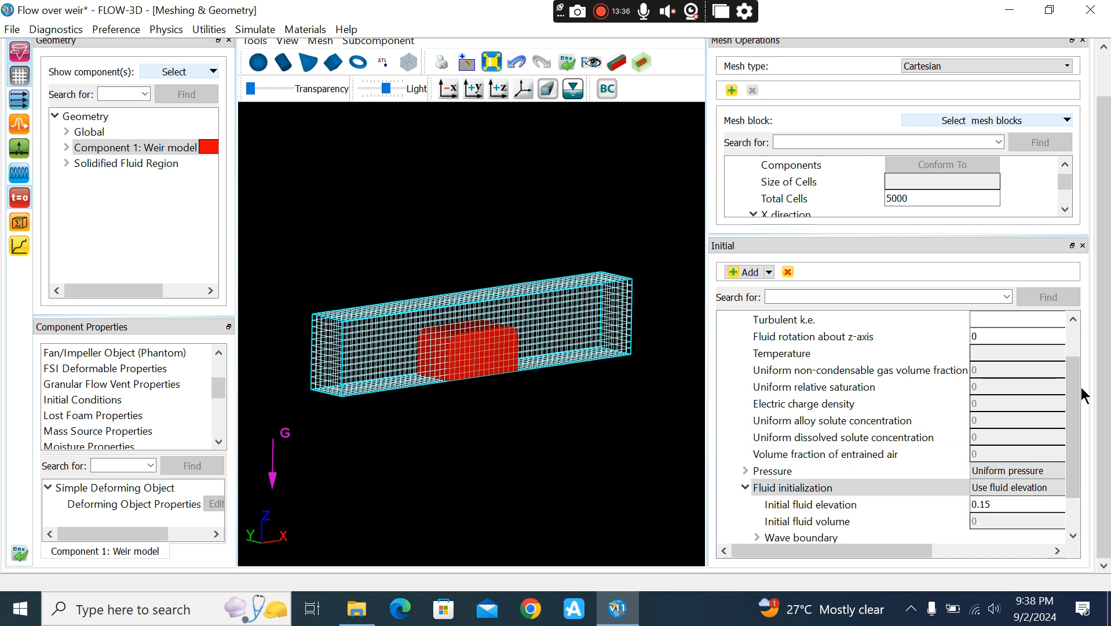
drag(1077, 386, 1069, 416)
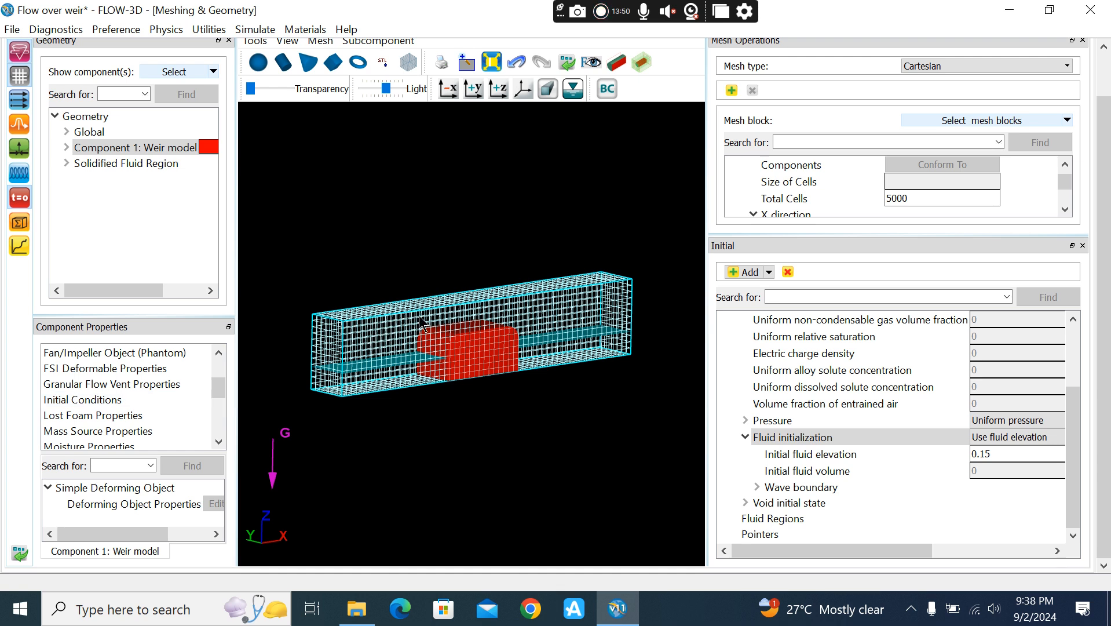
drag(559, 346, 536, 341)
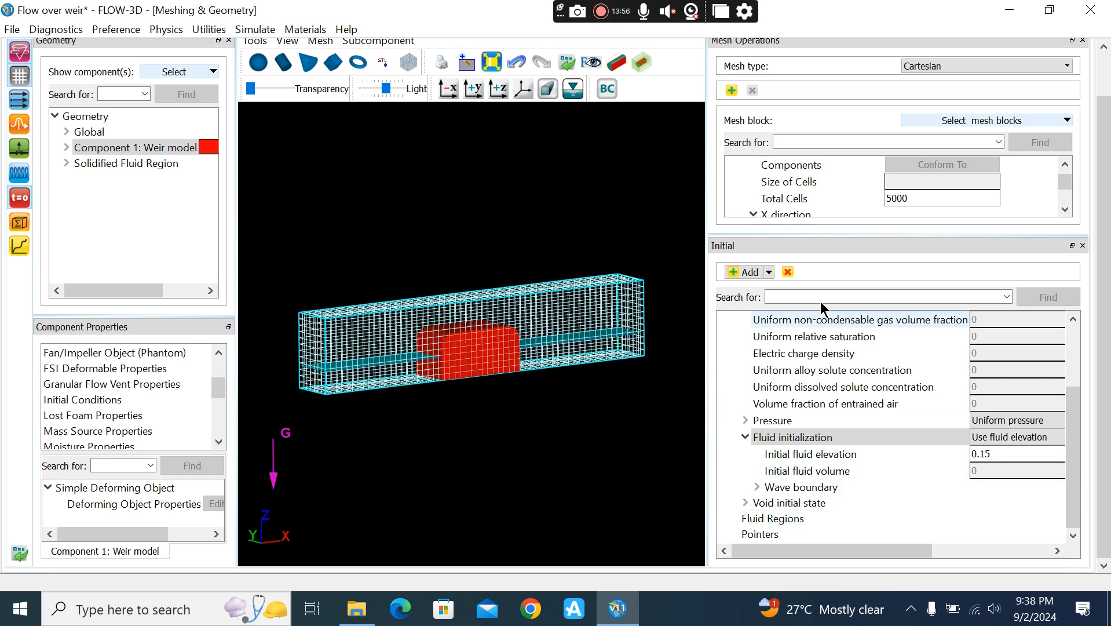
drag(864, 238, 872, 292)
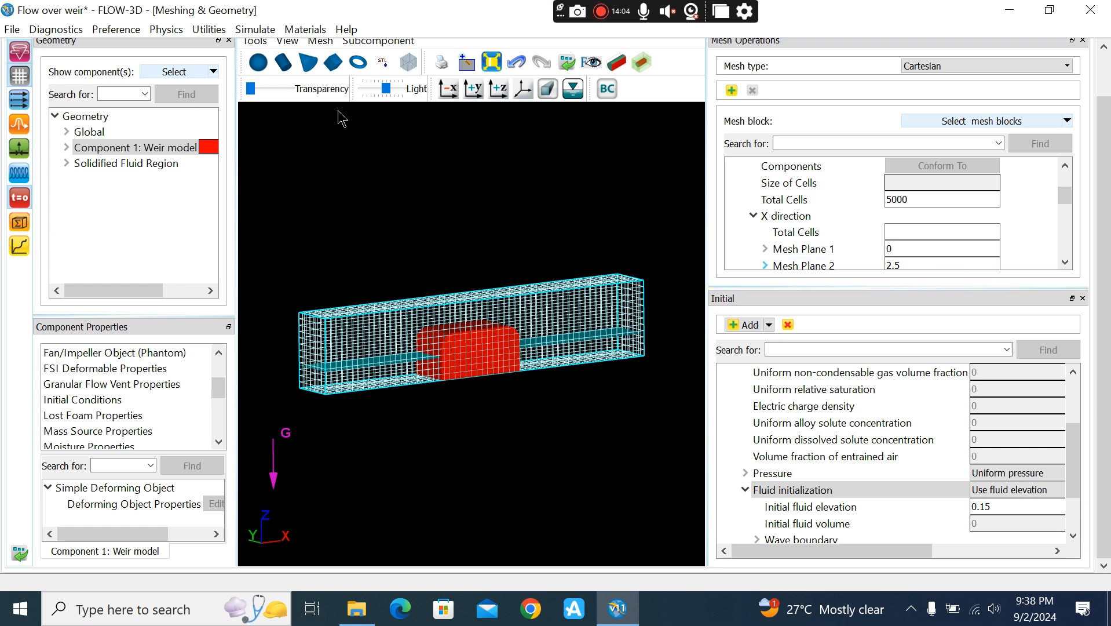
drag(468, 260, 500, 284)
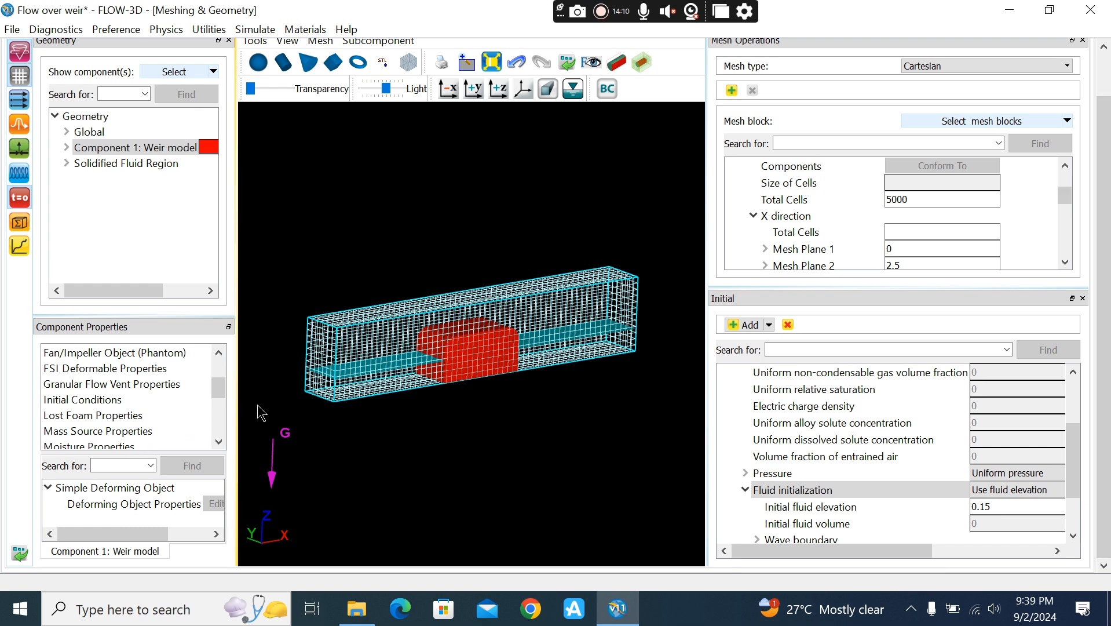
Step: Examine the surface properties available for the weir model component, including surface roughness, friction and contact angle
drag(241, 311, 285, 311)
click(74, 400)
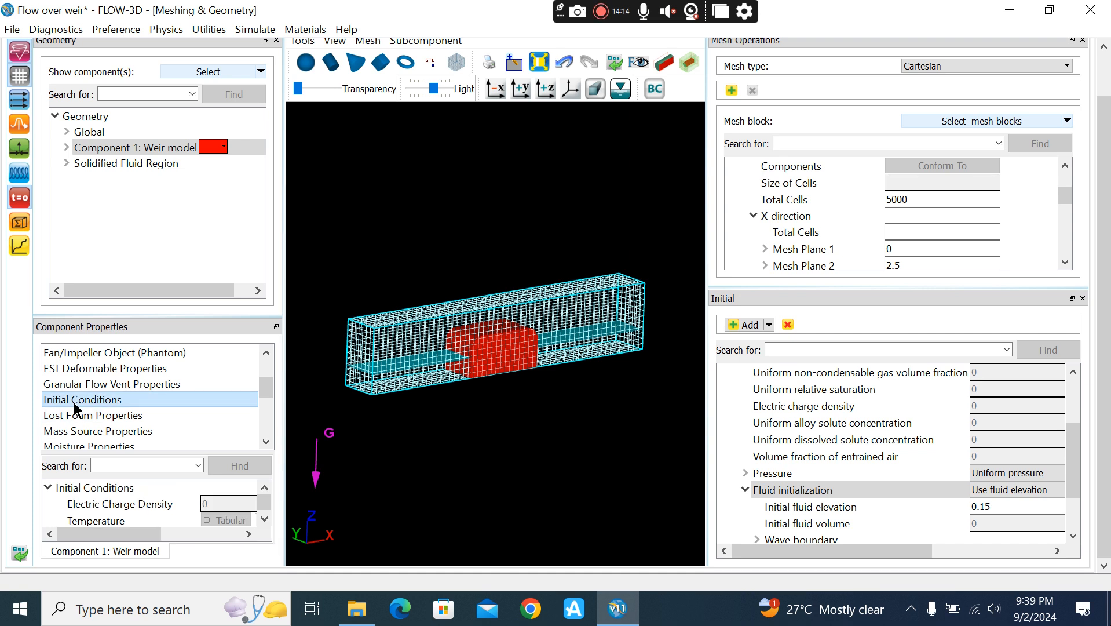
scroll(104, 420, down, 4)
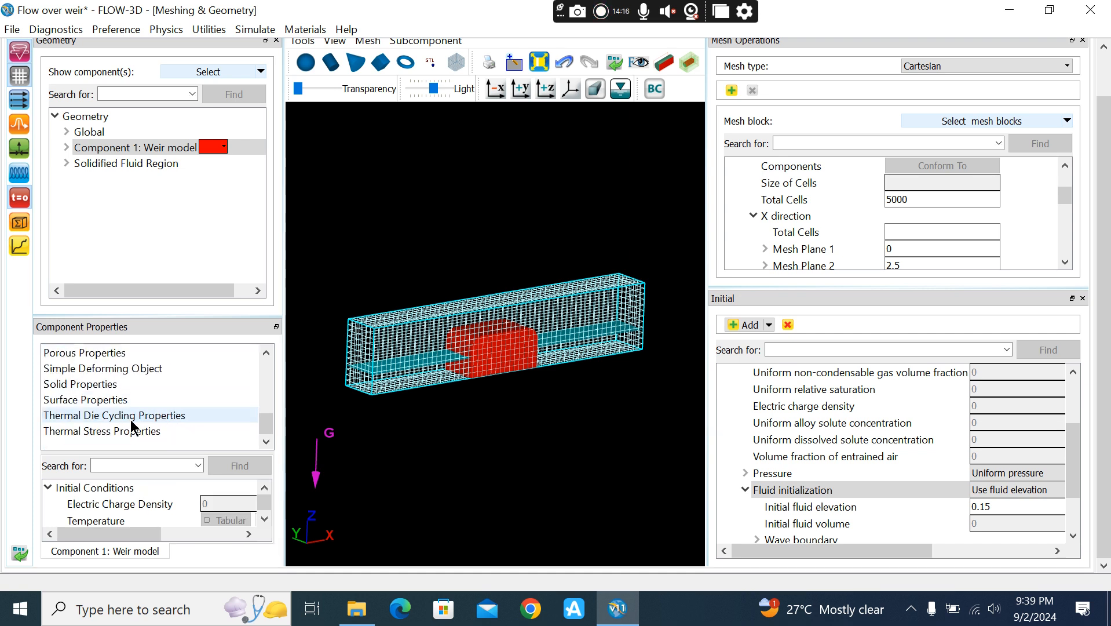
click(125, 400)
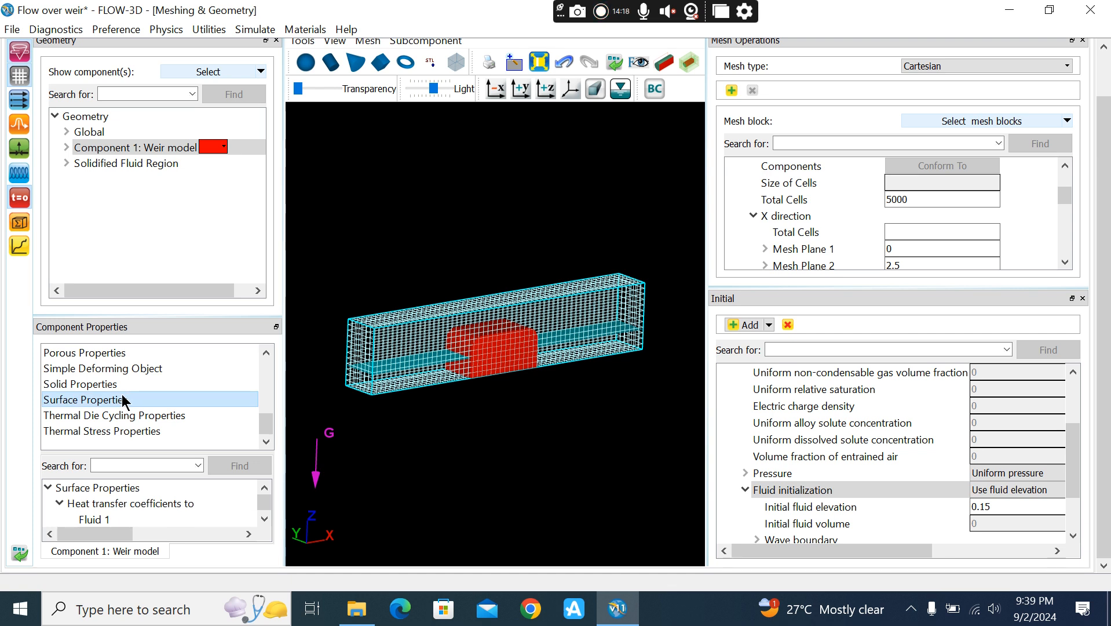
scroll(157, 511, down, 3)
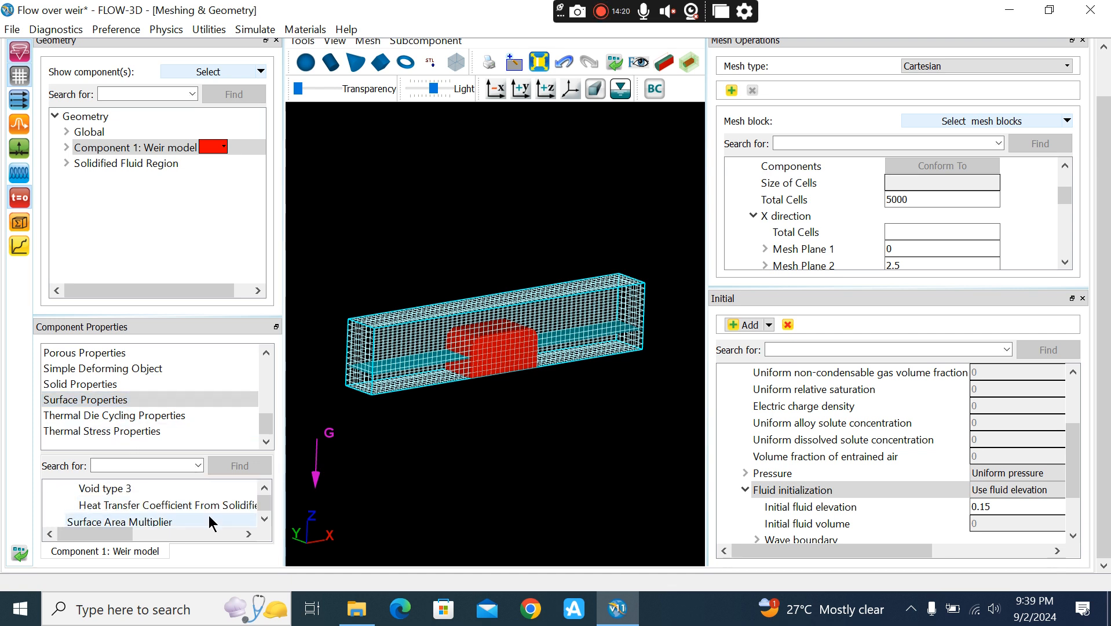
scroll(210, 518, down, 1)
drag(214, 317, 201, 116)
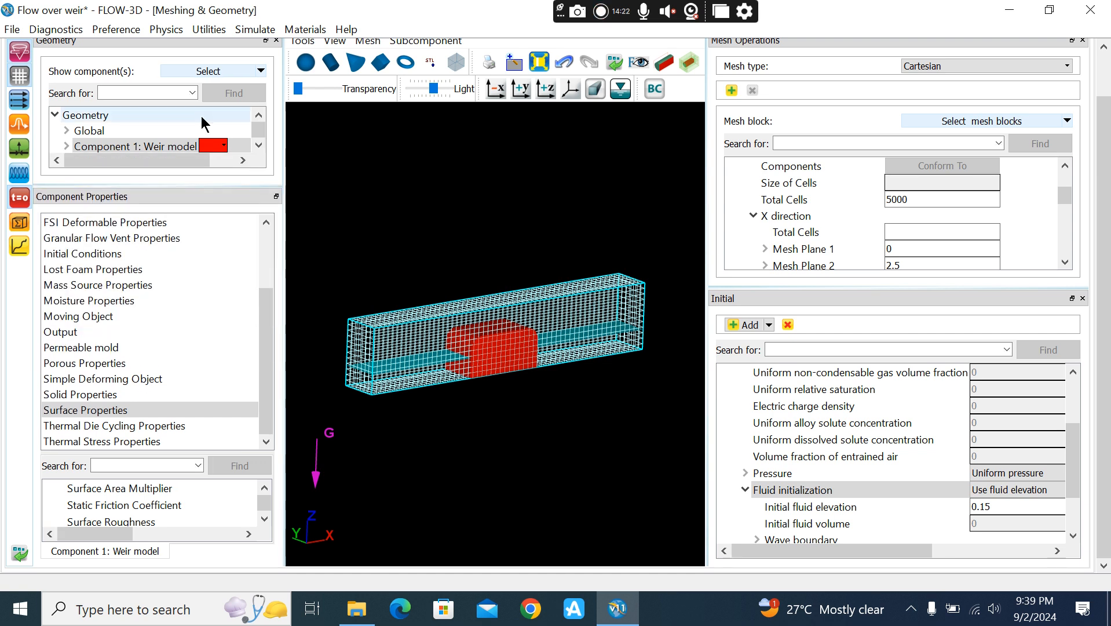
click(195, 451)
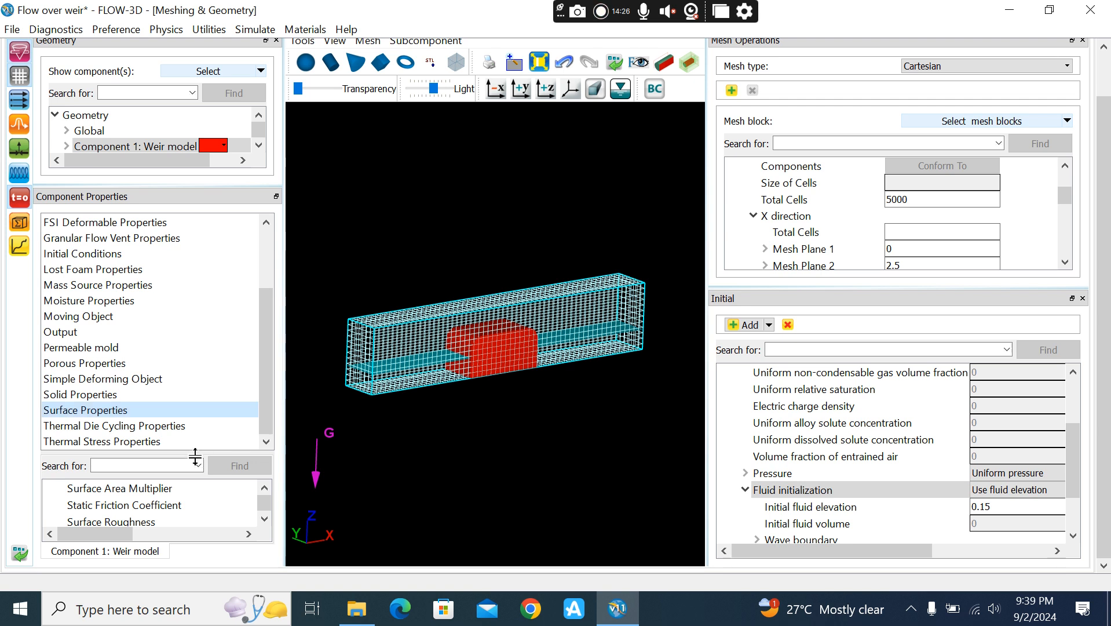
drag(190, 454, 186, 174)
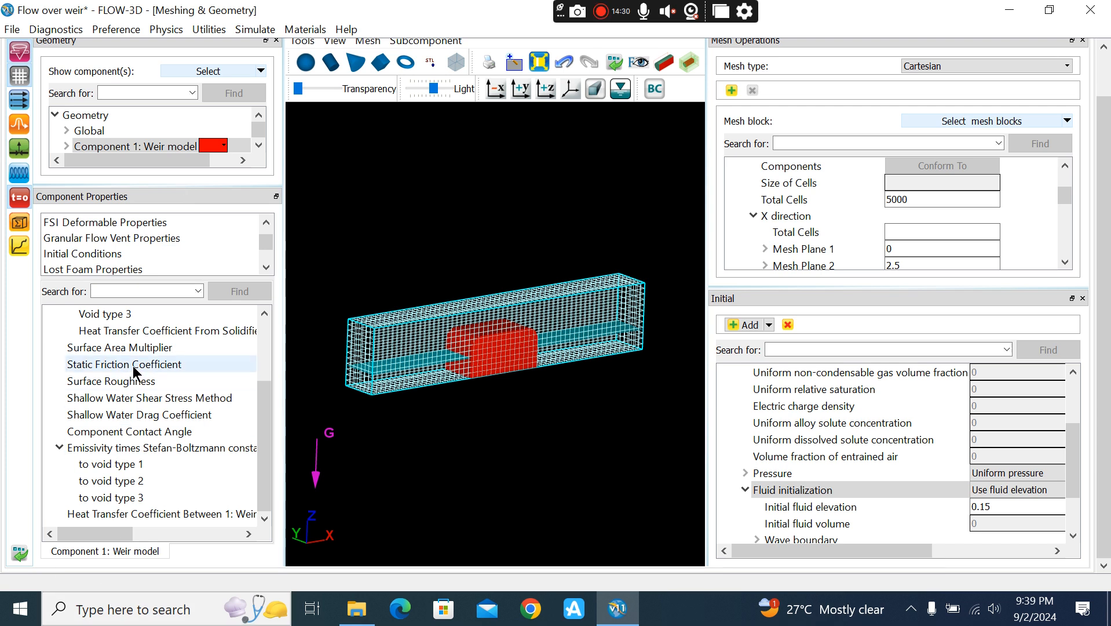
mouse_move(114, 536)
mouse_down()
mouse_move(149, 530)
mouse_move(109, 528)
mouse_up()
scroll(187, 439, up, 3)
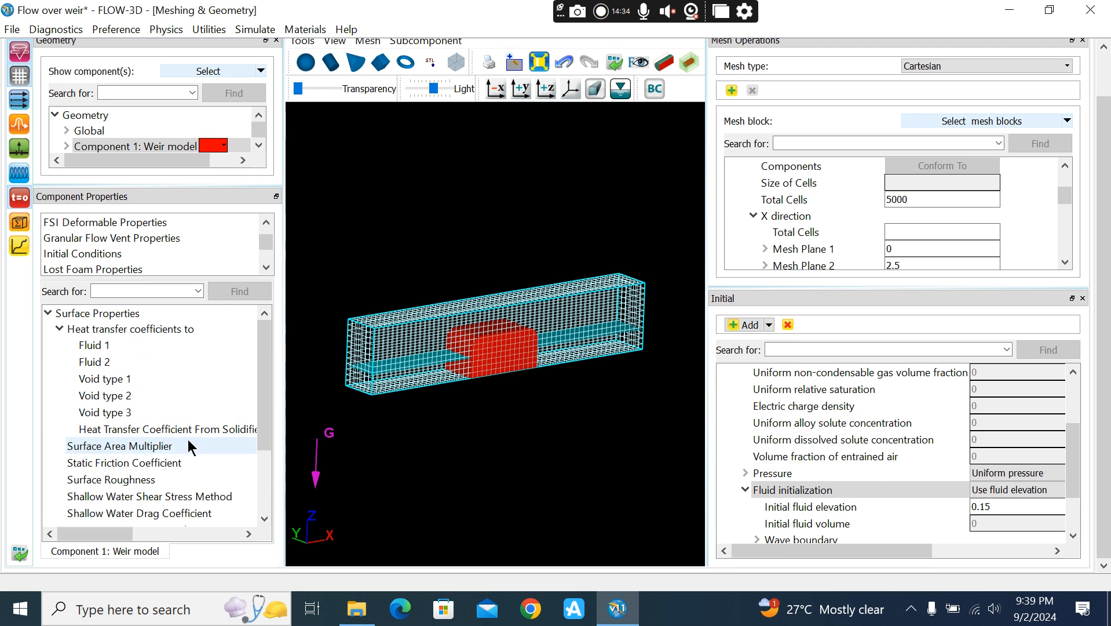
mouse_move(100, 528)
mouse_down()
mouse_move(127, 534)
mouse_move(88, 528)
mouse_up()
scroll(179, 414, up, 1)
scroll(183, 550, down, 1)
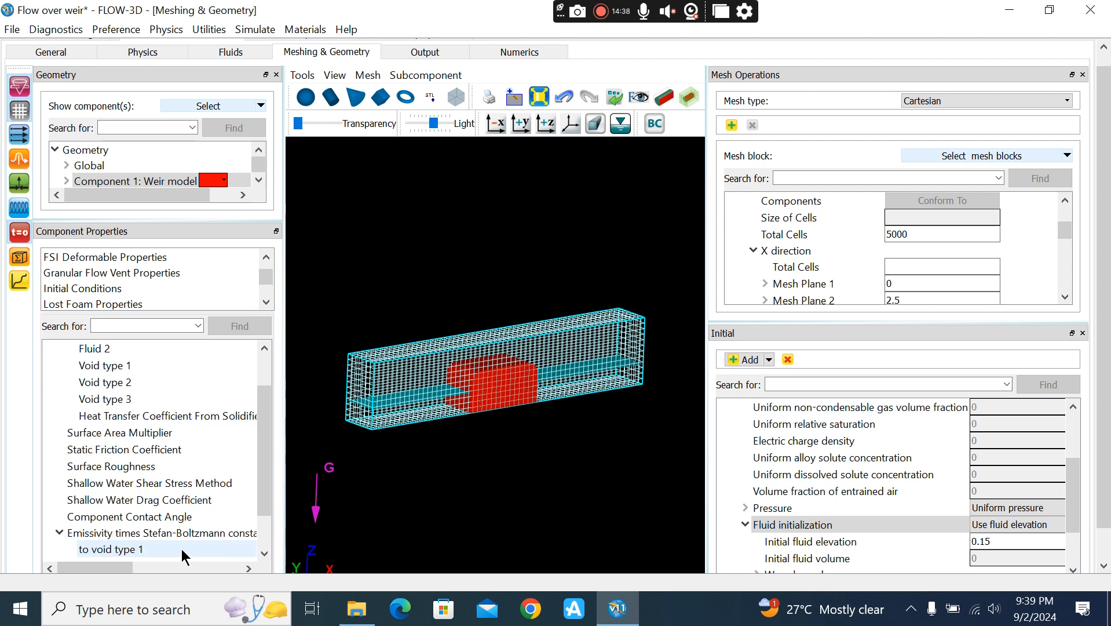
mouse_move(98, 563)
mouse_down()
mouse_move(180, 560)
mouse_move(105, 560)
mouse_move(180, 550)
mouse_move(88, 544)
mouse_move(99, 541)
mouse_up()
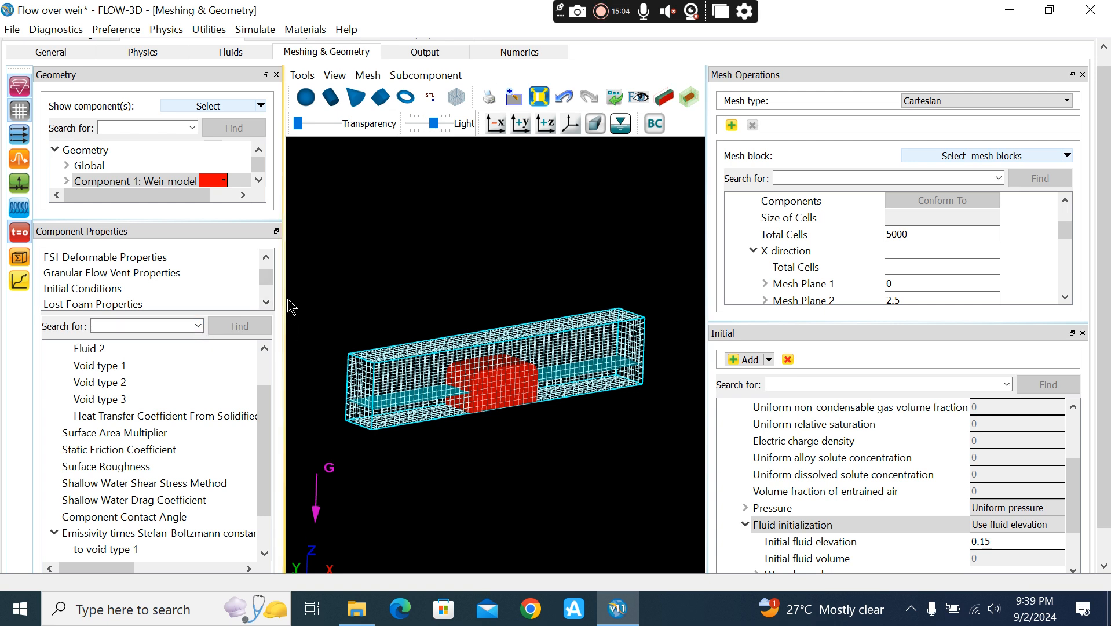
Step: Enlarge the model view and render a FAVOR preview with all components selected and Fluid 1 as the fluid surface
drag(287, 302, 223, 302)
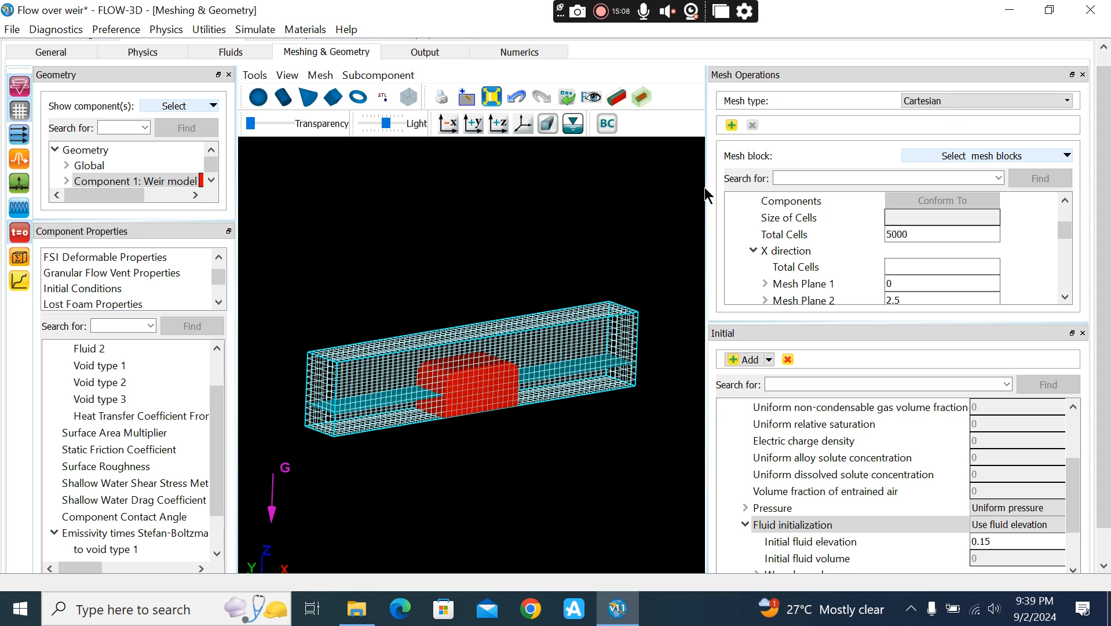
drag(710, 191, 1077, 195)
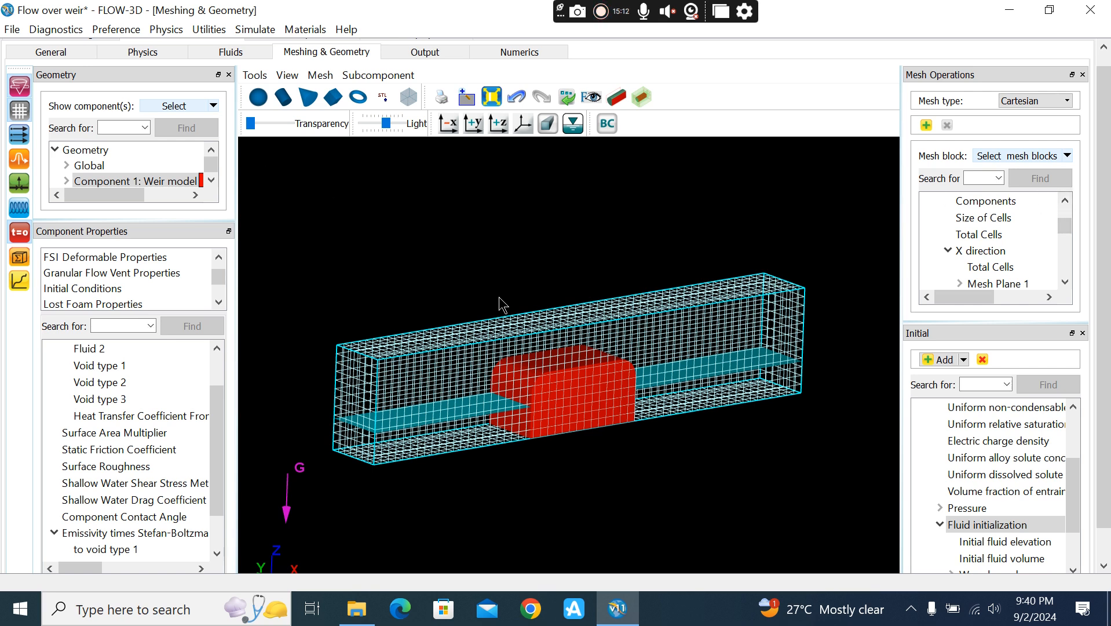
scroll(346, 260, down, 1)
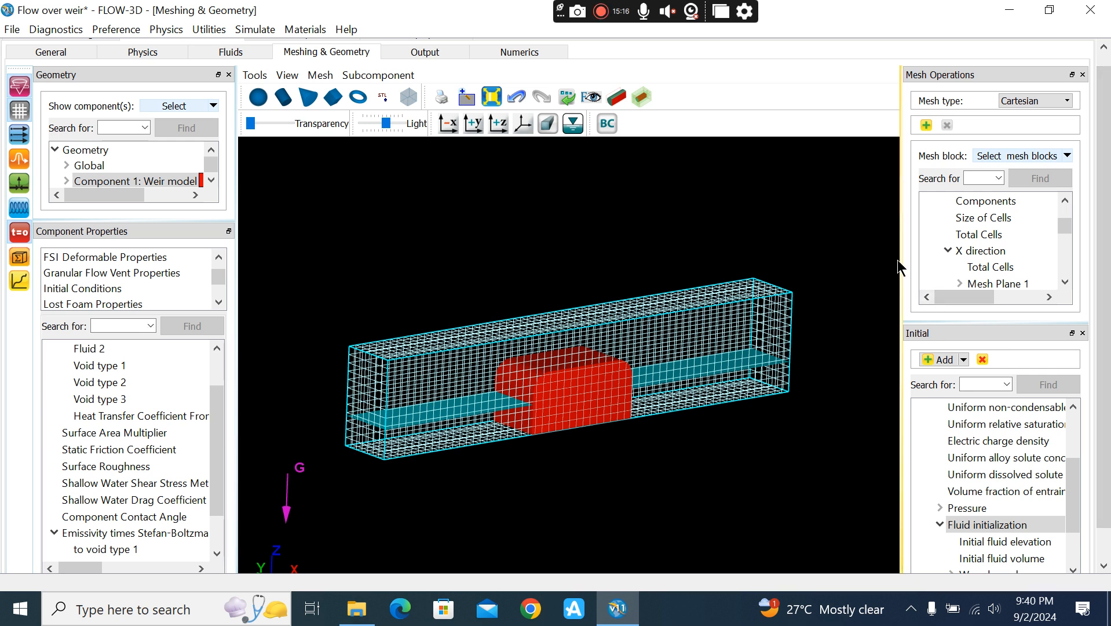
drag(901, 268, 858, 266)
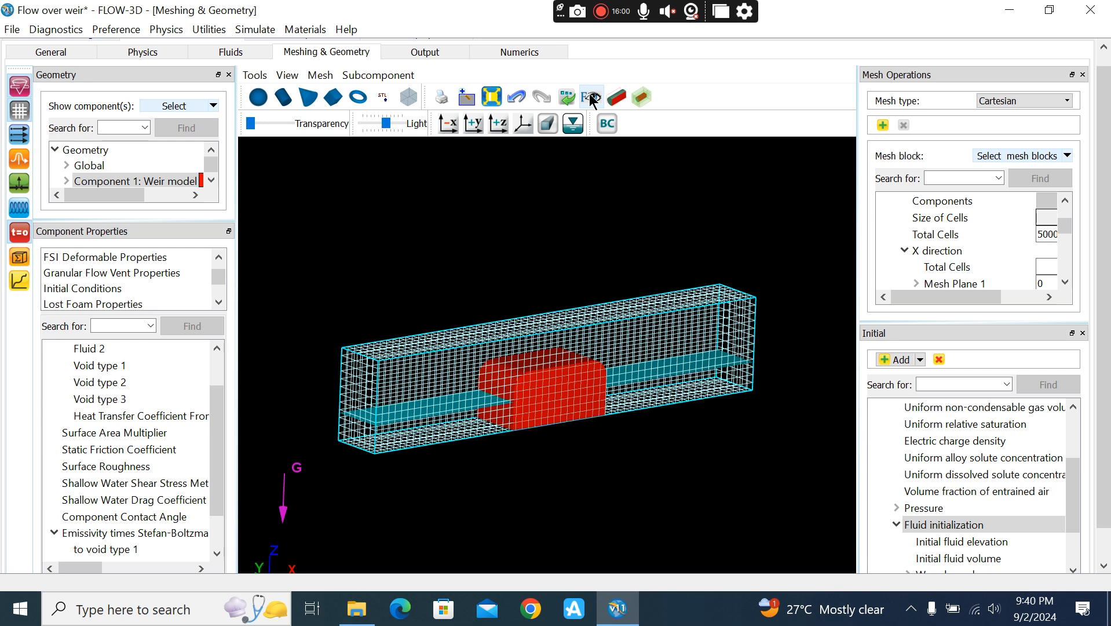
click(591, 97)
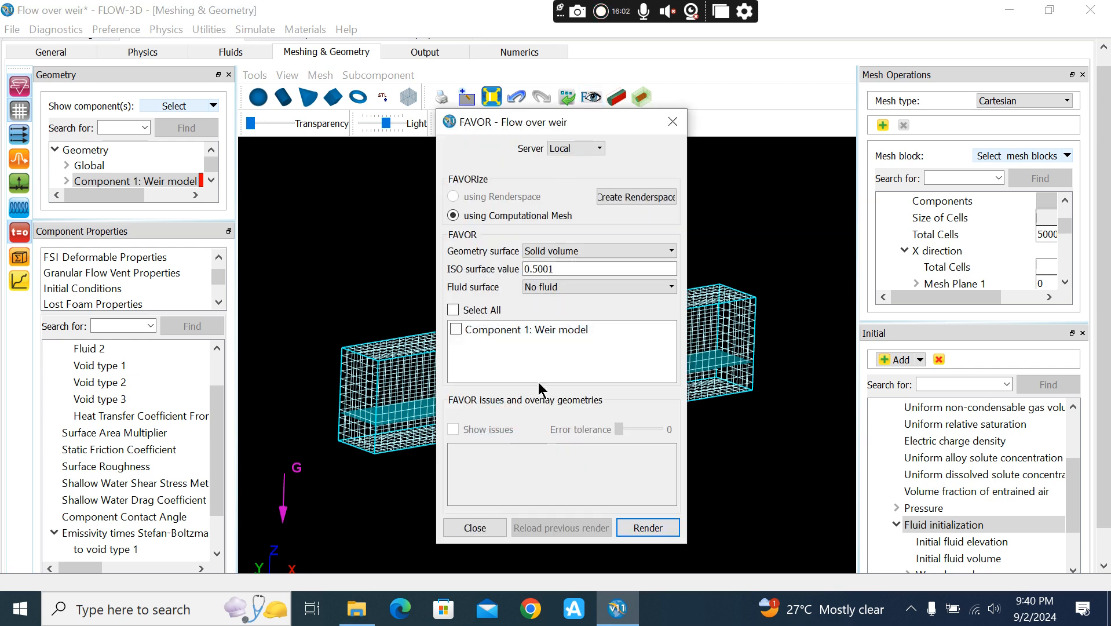
click(615, 287)
click(613, 311)
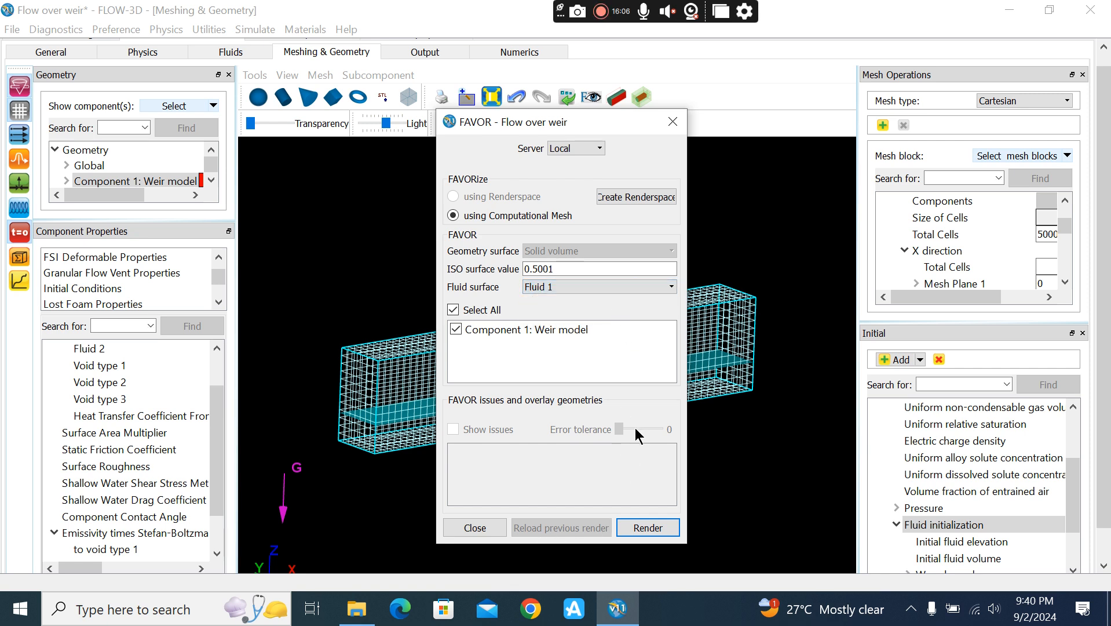
click(670, 529)
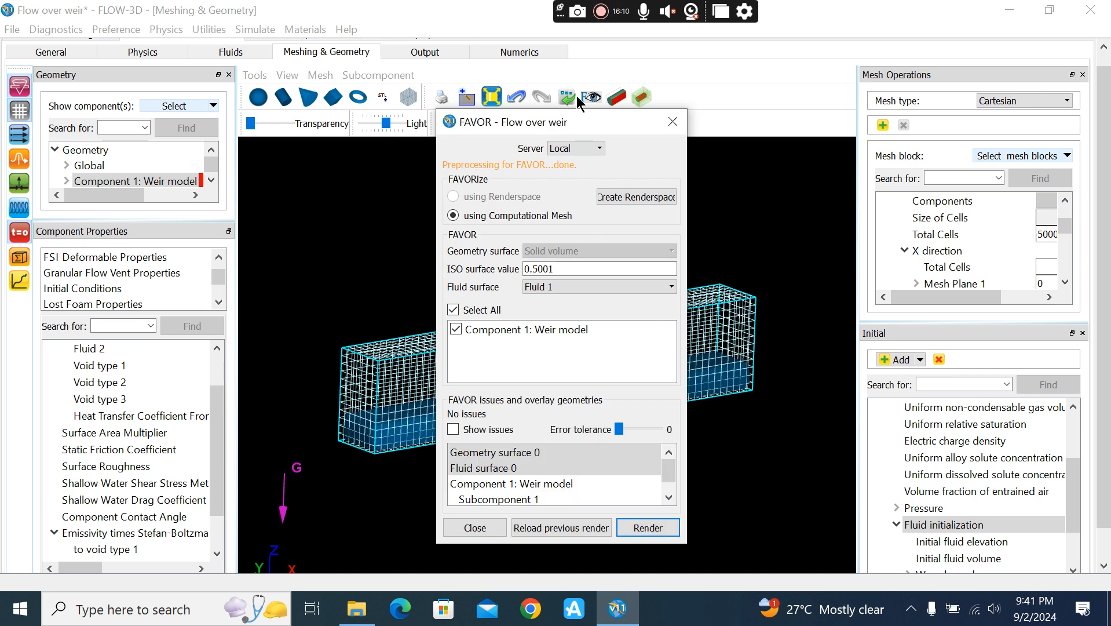
Step: Inspect the rendered weir and fluid regions up close, and close the FAVOR preview
drag(569, 127, 876, 87)
middle_drag(494, 465, 768, 255)
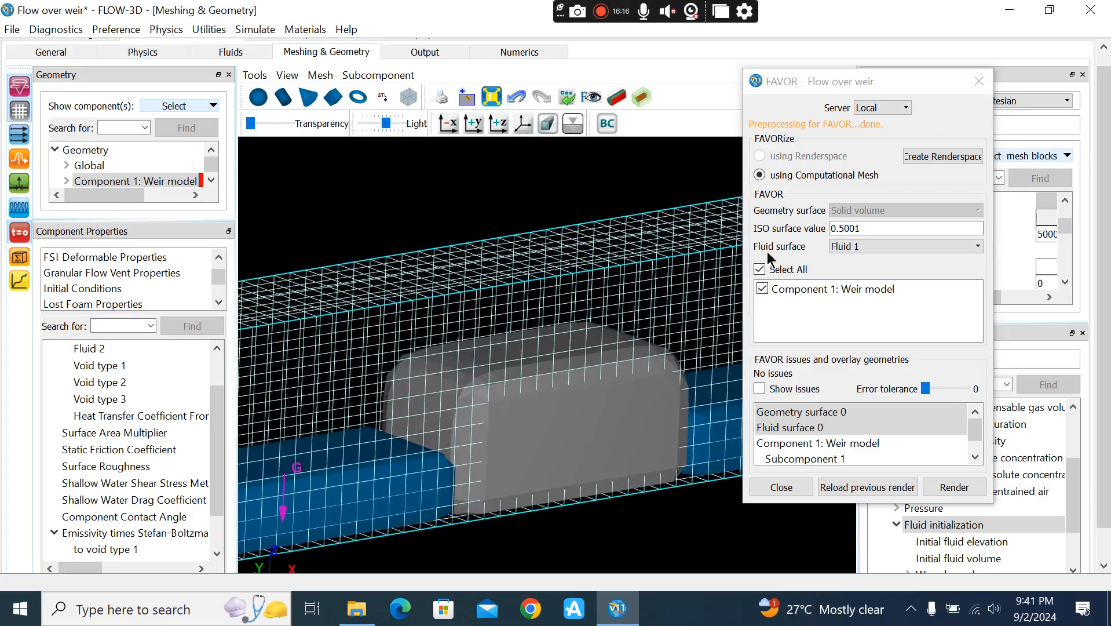
drag(608, 436, 586, 440)
drag(681, 378, 549, 432)
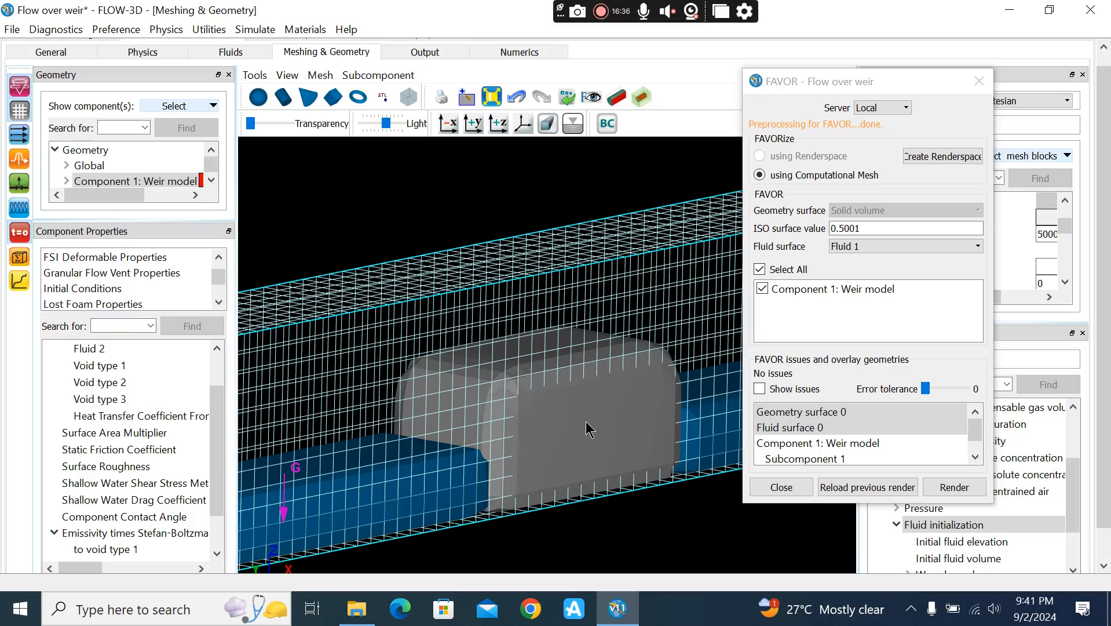
click(979, 87)
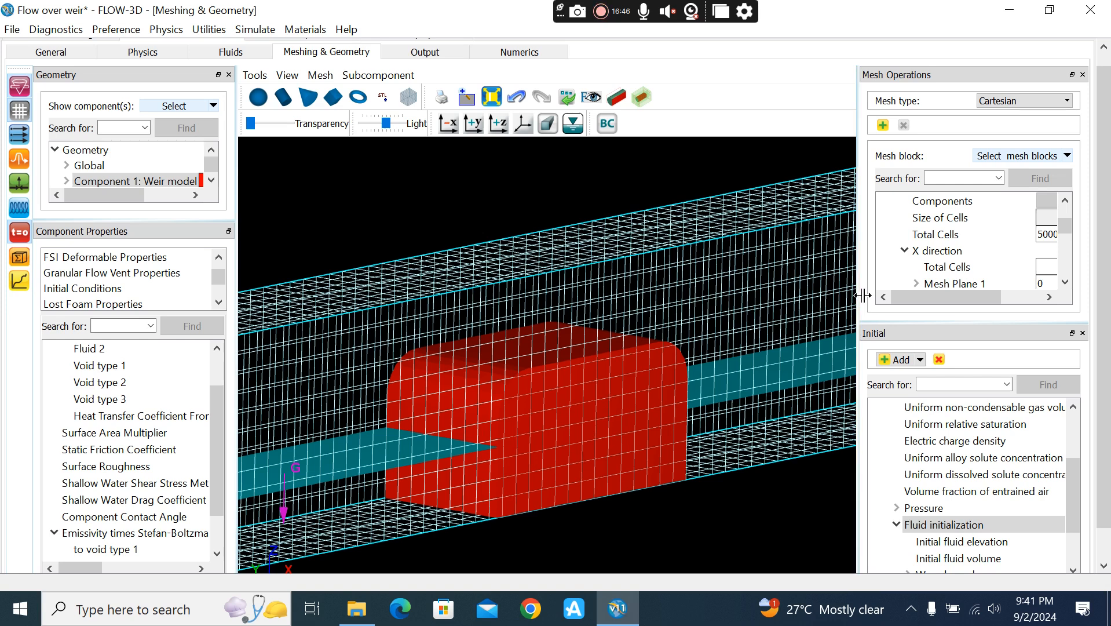
Step: Set the mesh block's total cells to 7000 and render a FAVOR preview of the weir with Fluid 1 as the fluid surface
drag(861, 291, 799, 296)
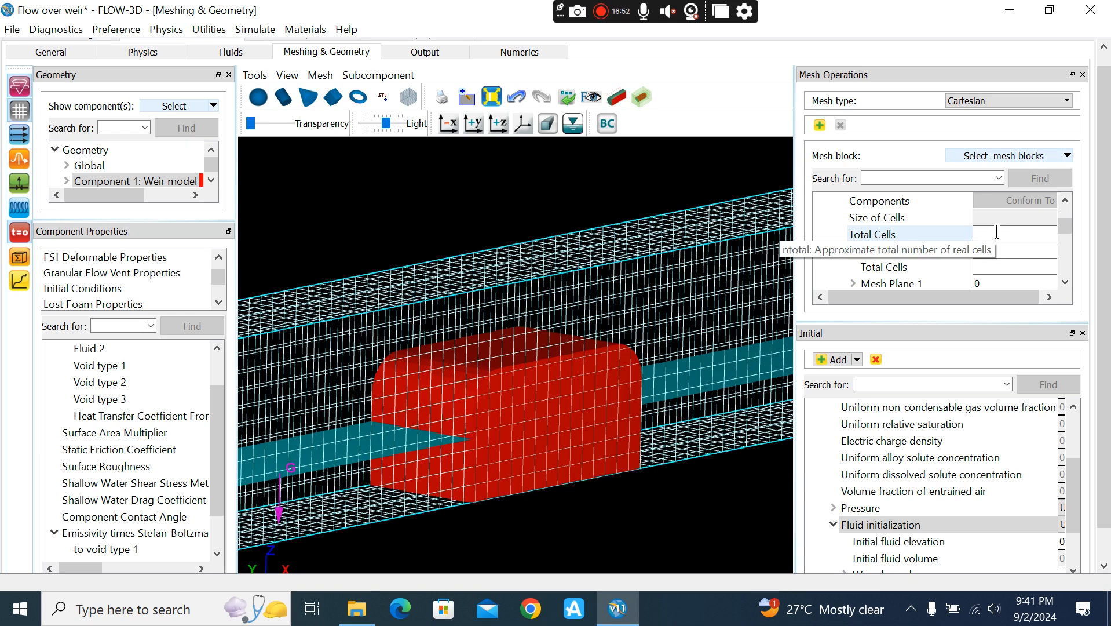
text(000)
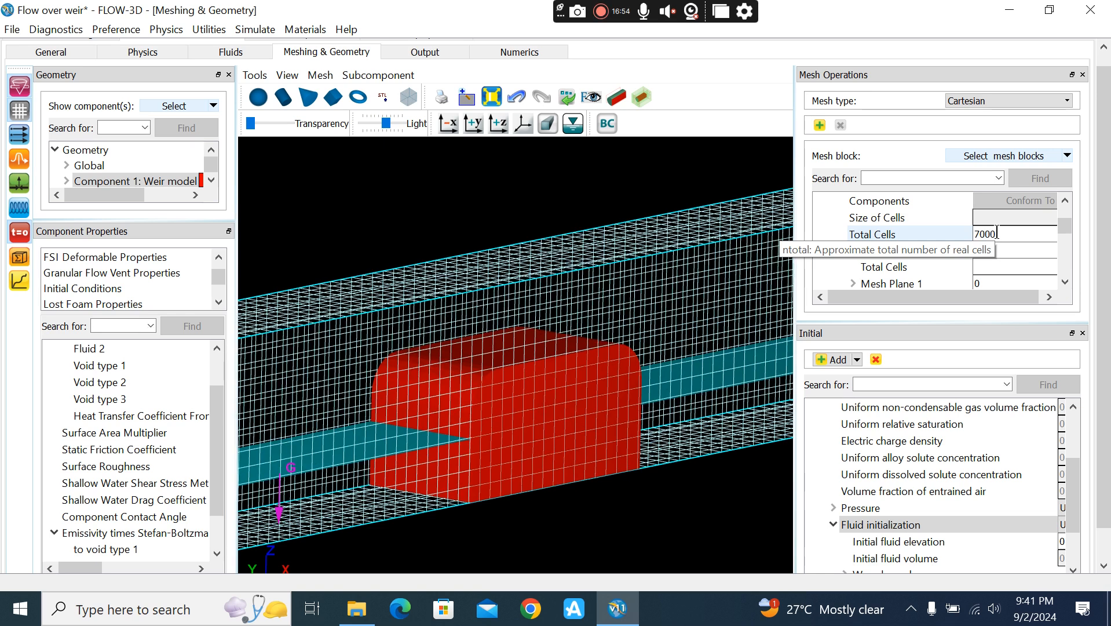
click(591, 97)
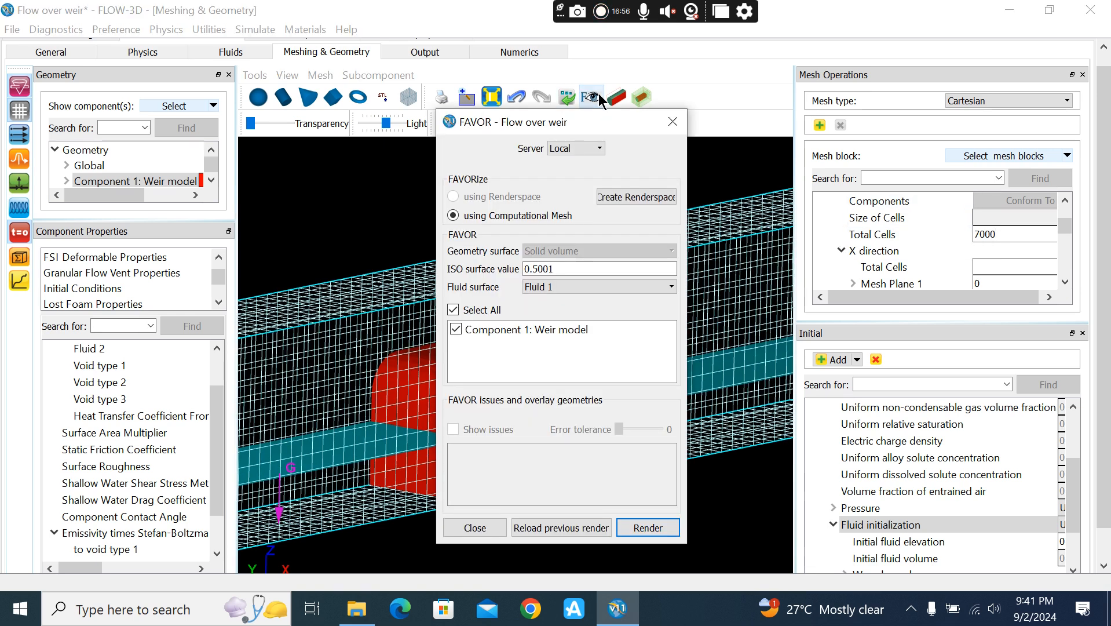
click(656, 529)
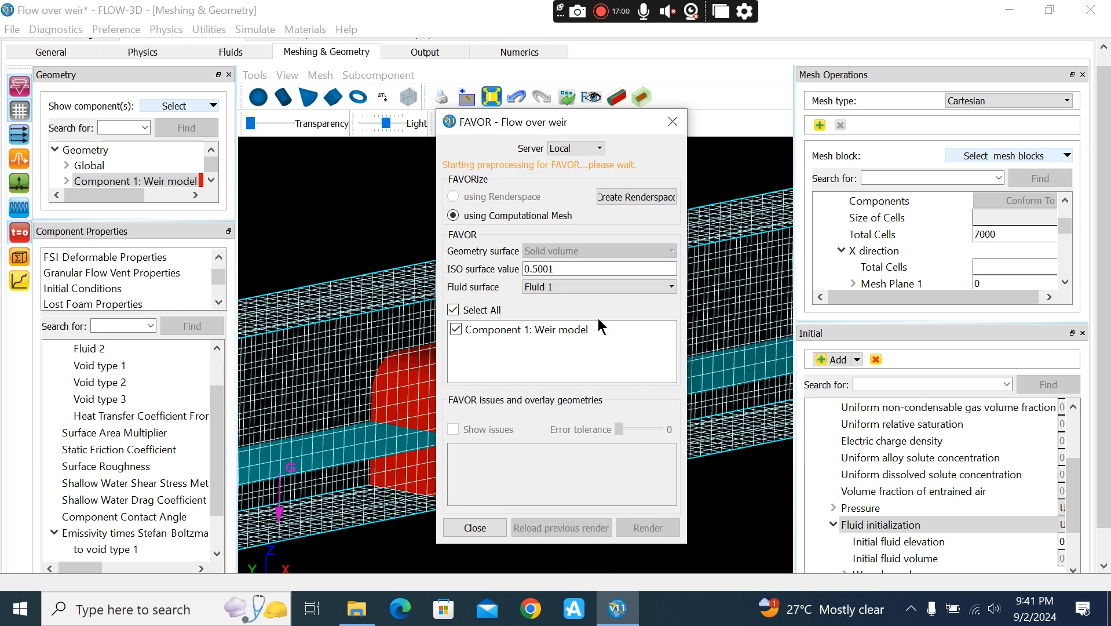
Step: Inspect the rendered weir and fluid shapes from close up and at an angle, and close the FAVOR preview
drag(547, 126, 808, 160)
scroll(468, 443, up, 5)
drag(468, 443, 434, 428)
scroll(434, 428, down, 5)
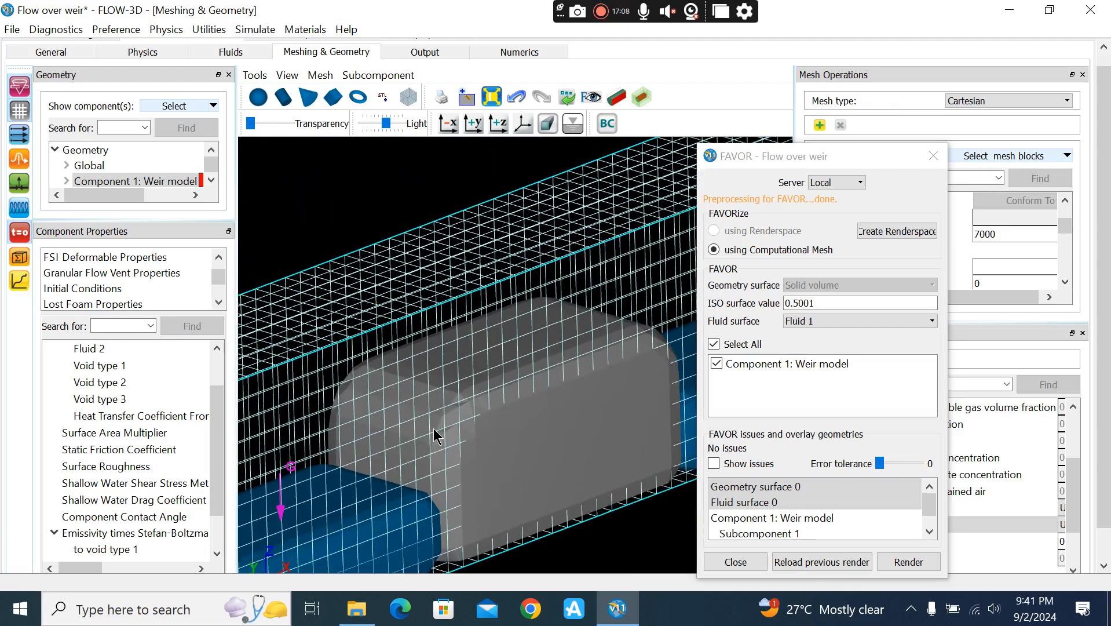
drag(508, 455, 550, 470)
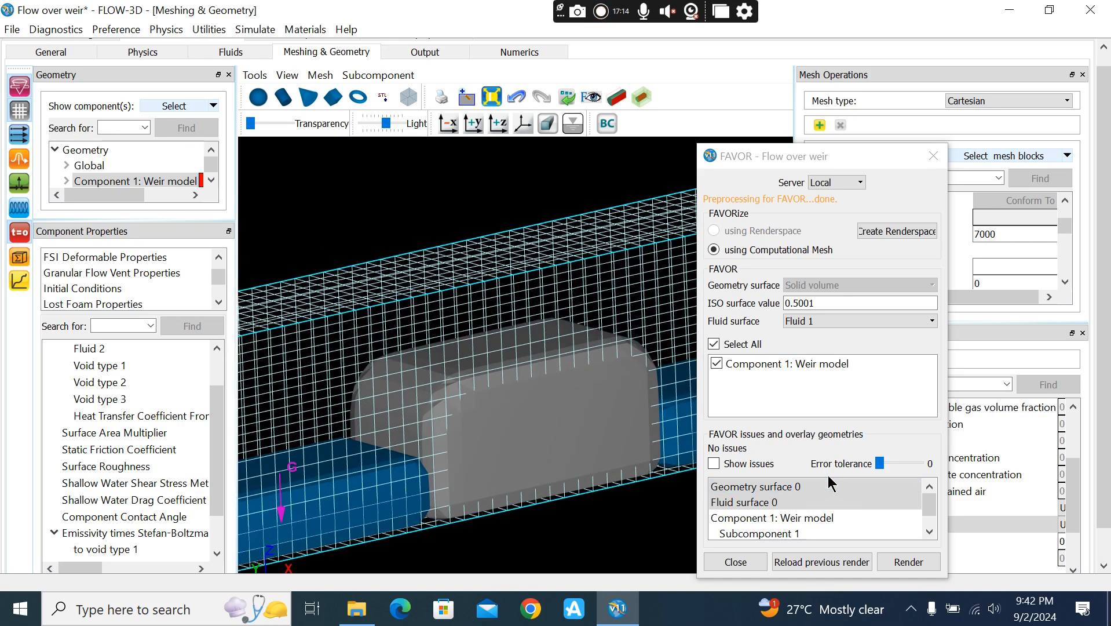
click(850, 156)
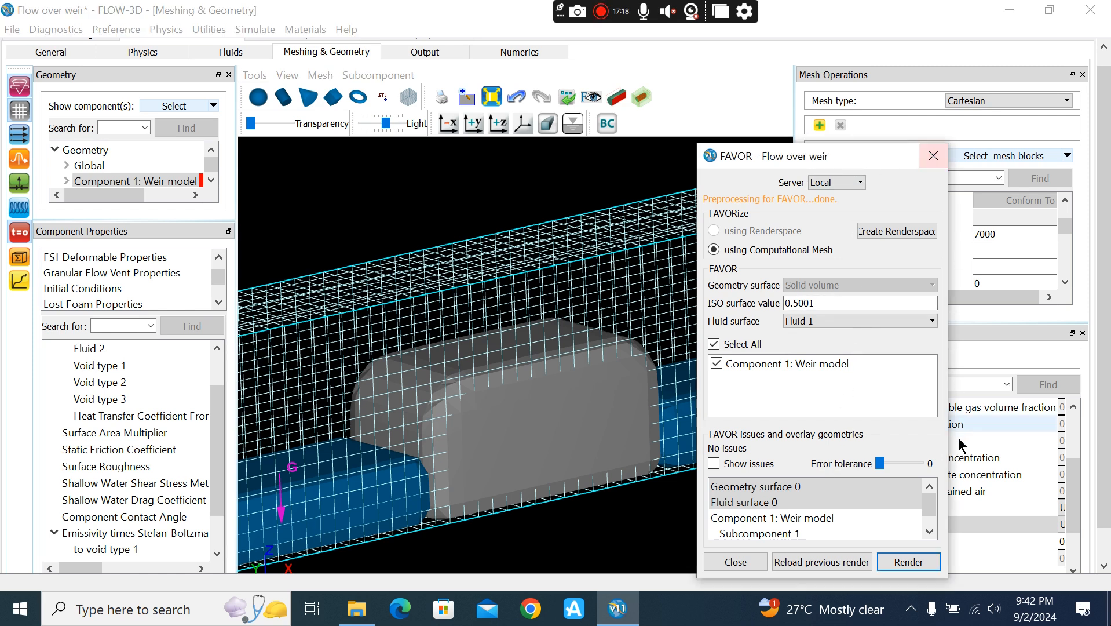
click(933, 155)
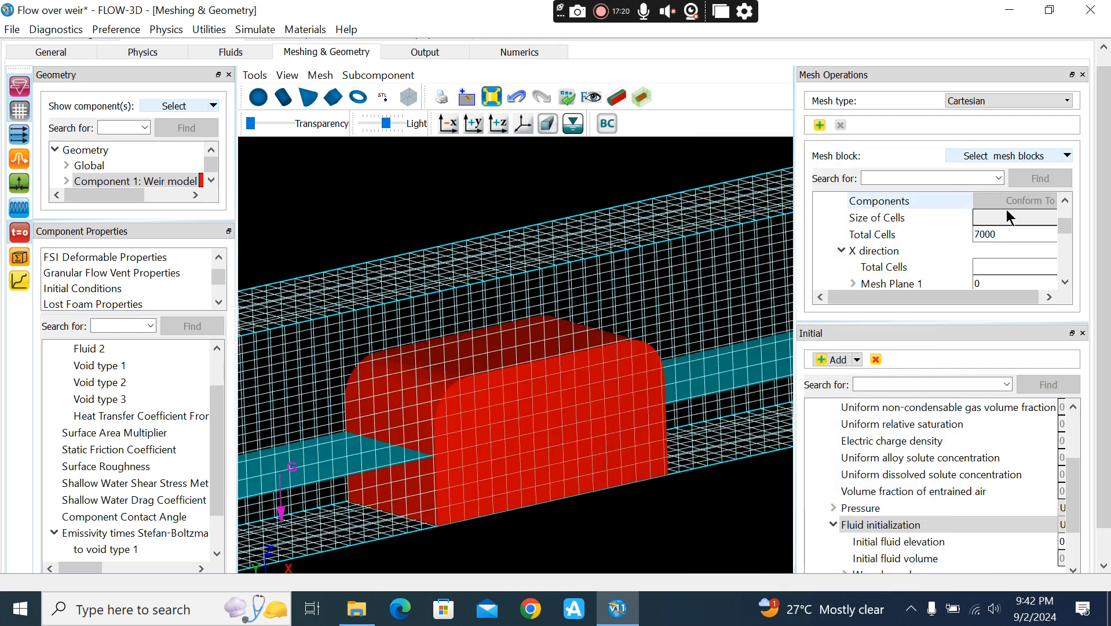
Step: Set the mesh block's total cells to 5000
click(1011, 236)
key(BackSpace)
key(BackSpace)
key(BackSpace)
key(BackSpace)
text(5000)
key(Return)
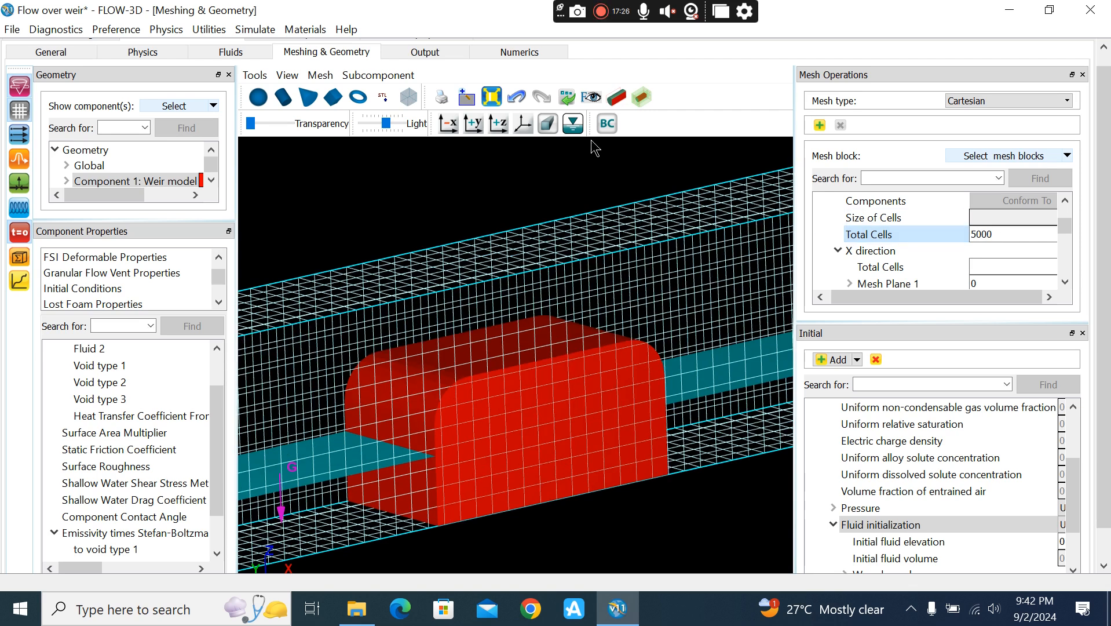
Step: Display the boundary condition symbols, check the mesh block's faces from several angles, and save the simulation
click(609, 123)
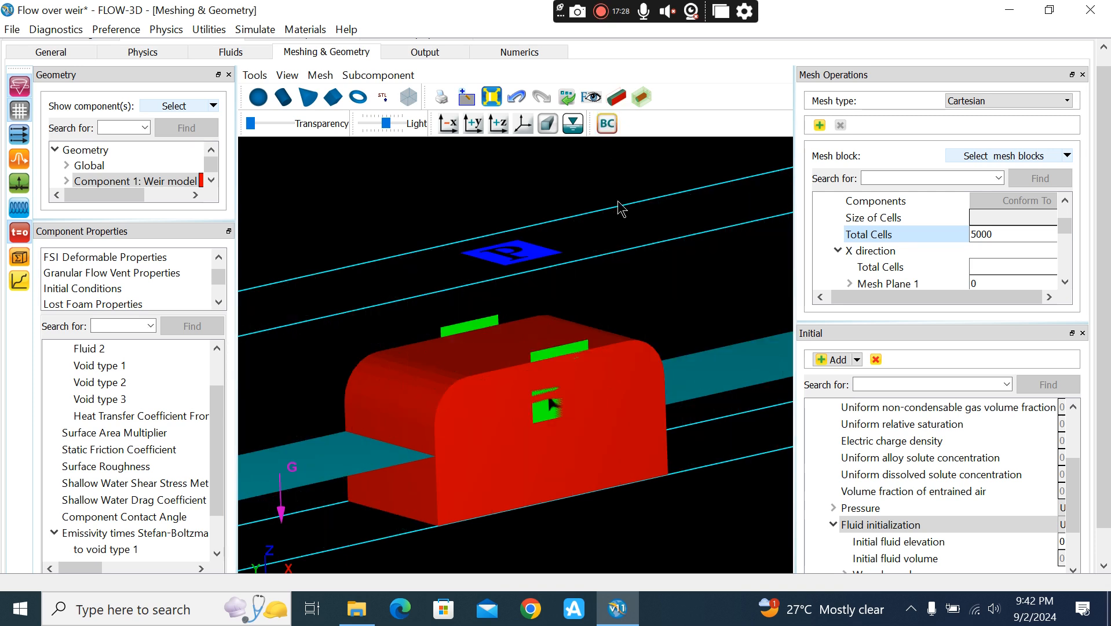
scroll(489, 383, down, 5)
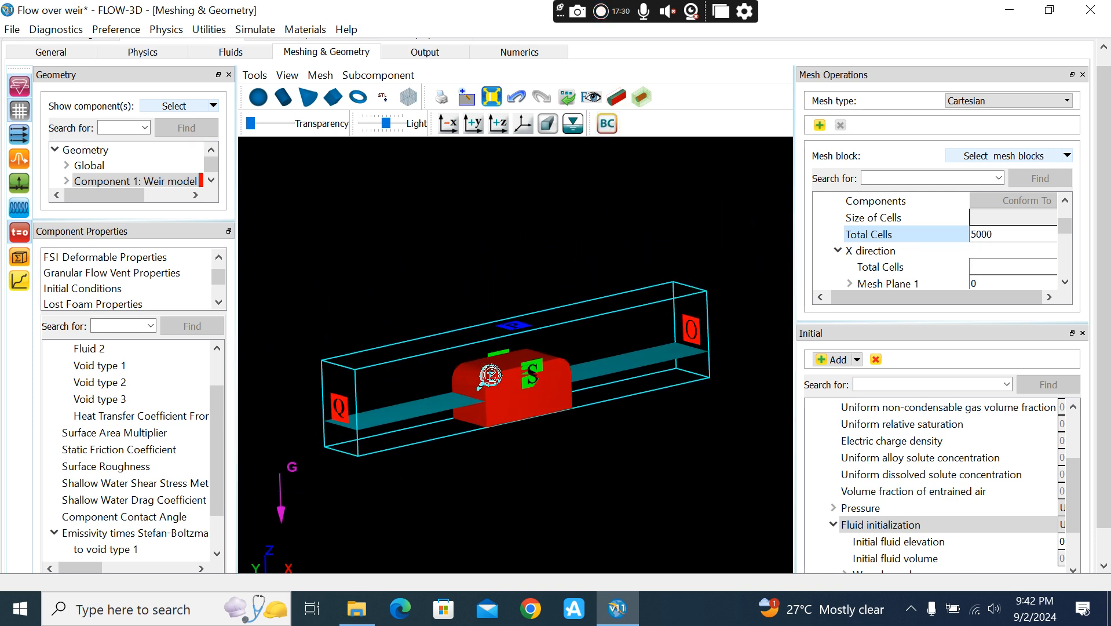
drag(486, 377, 614, 328)
drag(434, 377, 728, 364)
drag(516, 431, 308, 408)
drag(546, 408, 626, 422)
drag(406, 351, 567, 431)
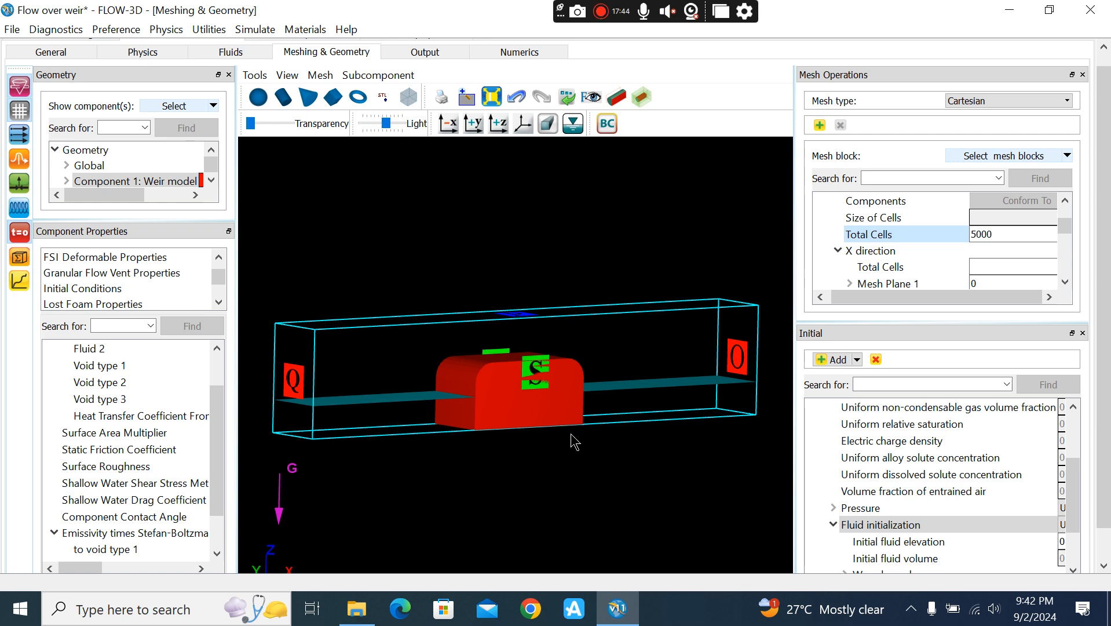
scroll(556, 432, down, 2)
key(ctrl+s)
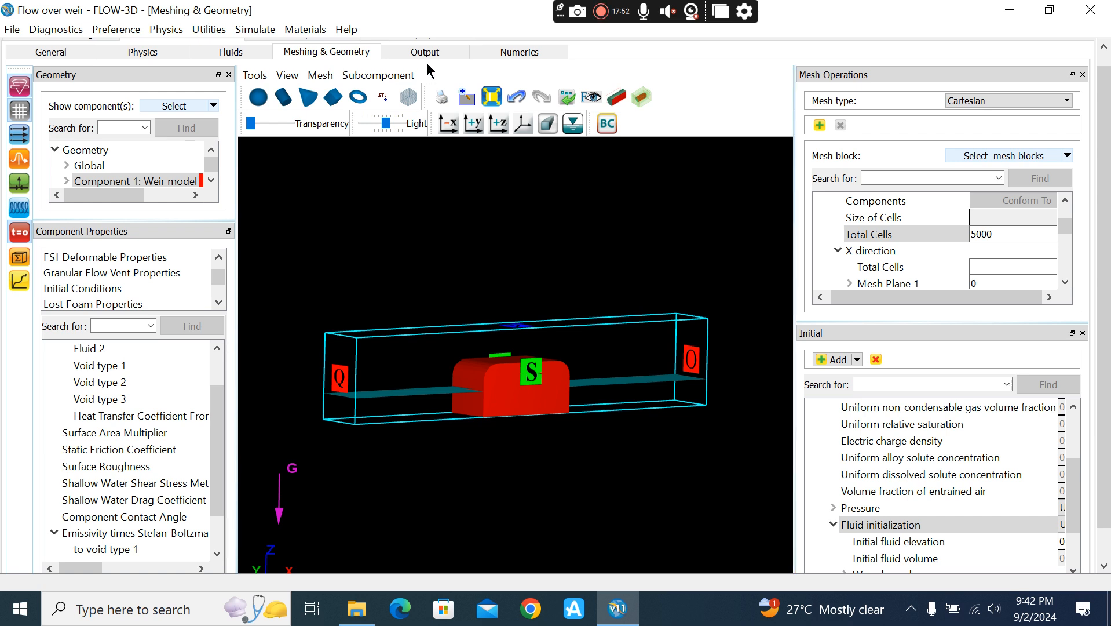
Step: Select fluid fraction, fluid velocities, particle information, total hydraulic head 3D and hydraulic data as output, enabling the last two as additional output
click(440, 55)
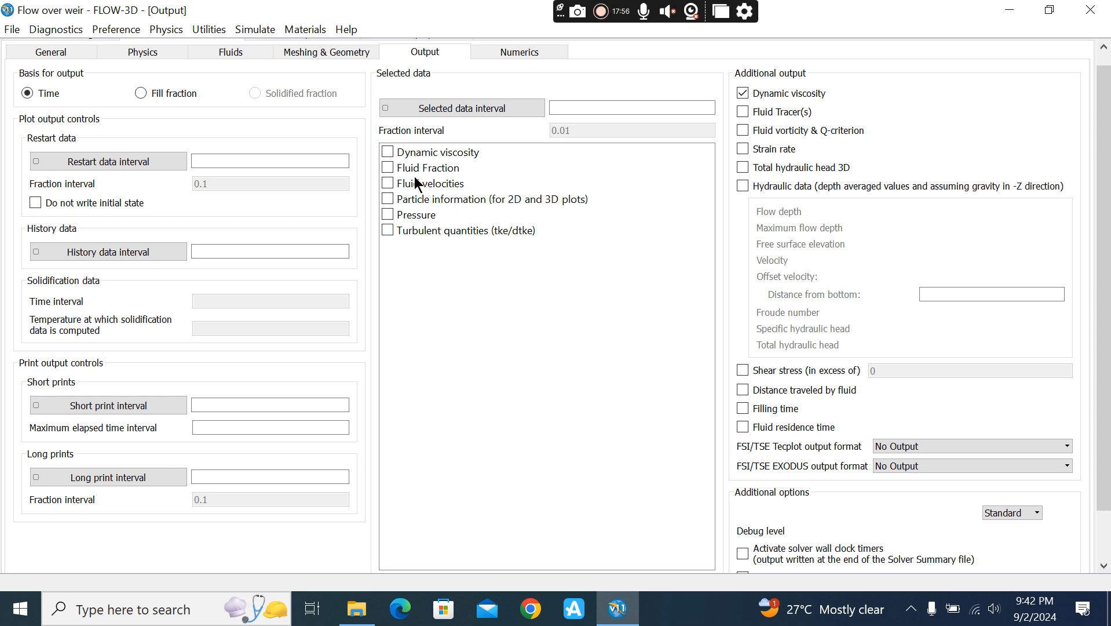
click(387, 170)
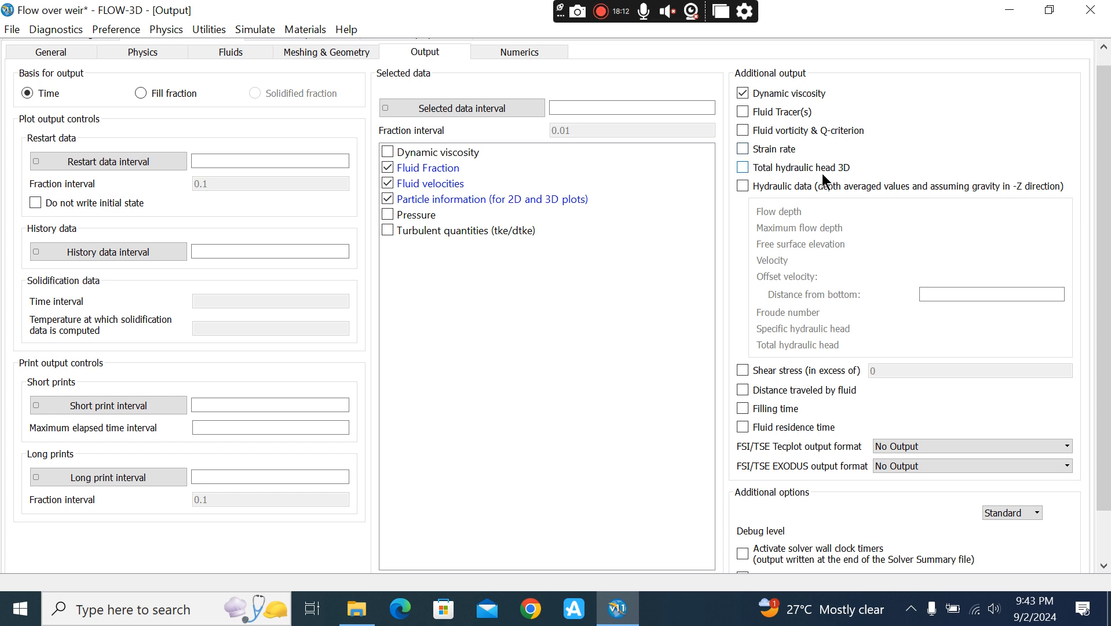
click(742, 169)
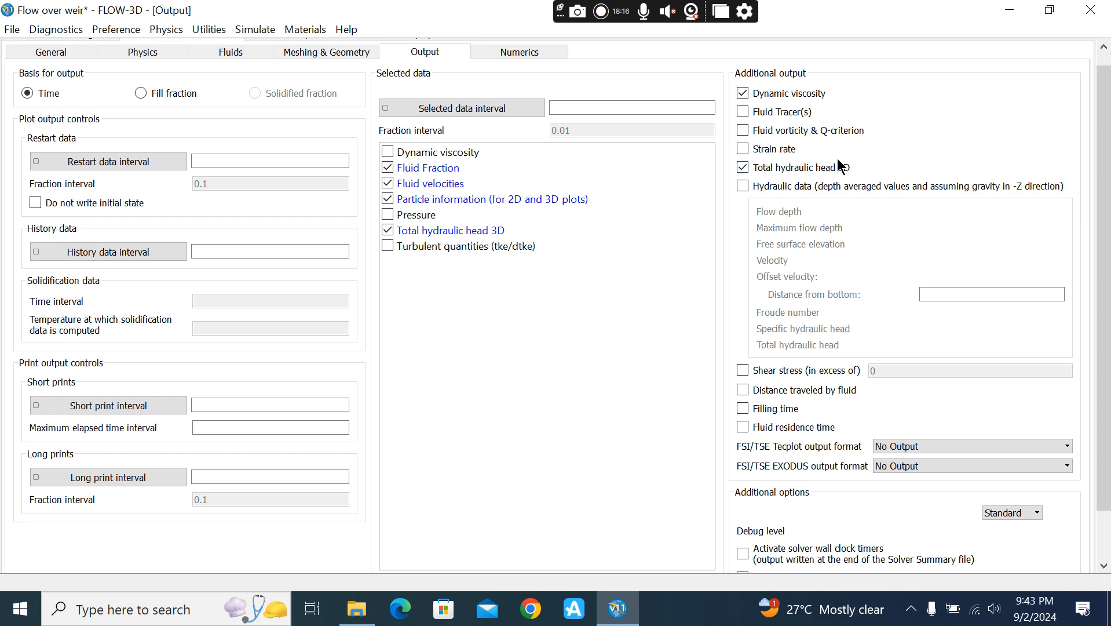
click(741, 187)
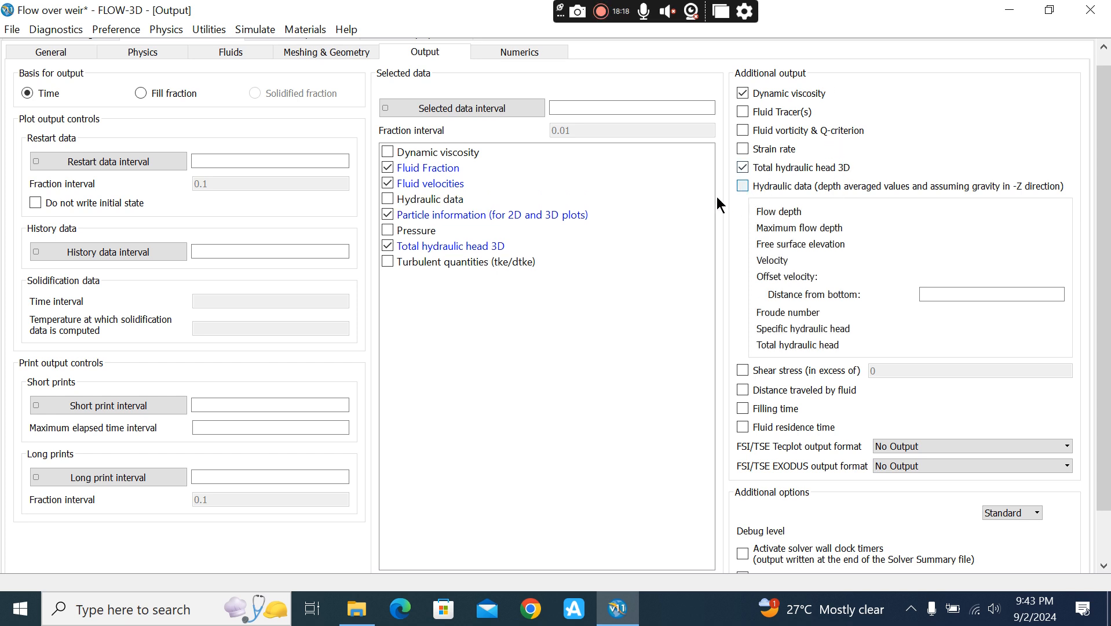
click(388, 200)
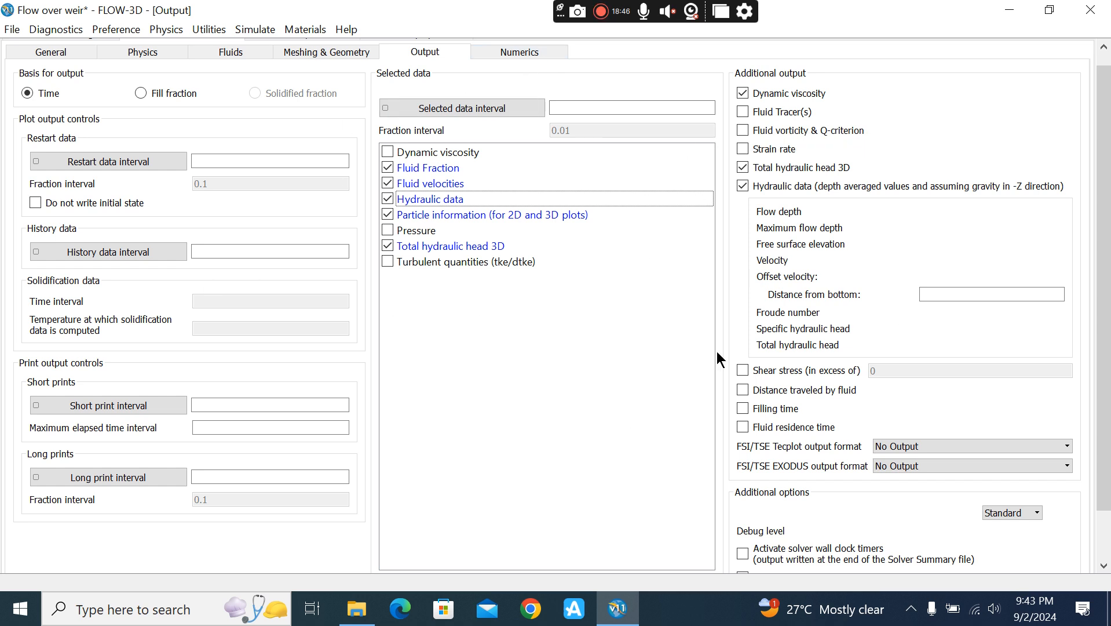
Step: Review the numerics settings, including time-step controls, pressure solver and viscous stress options
click(506, 54)
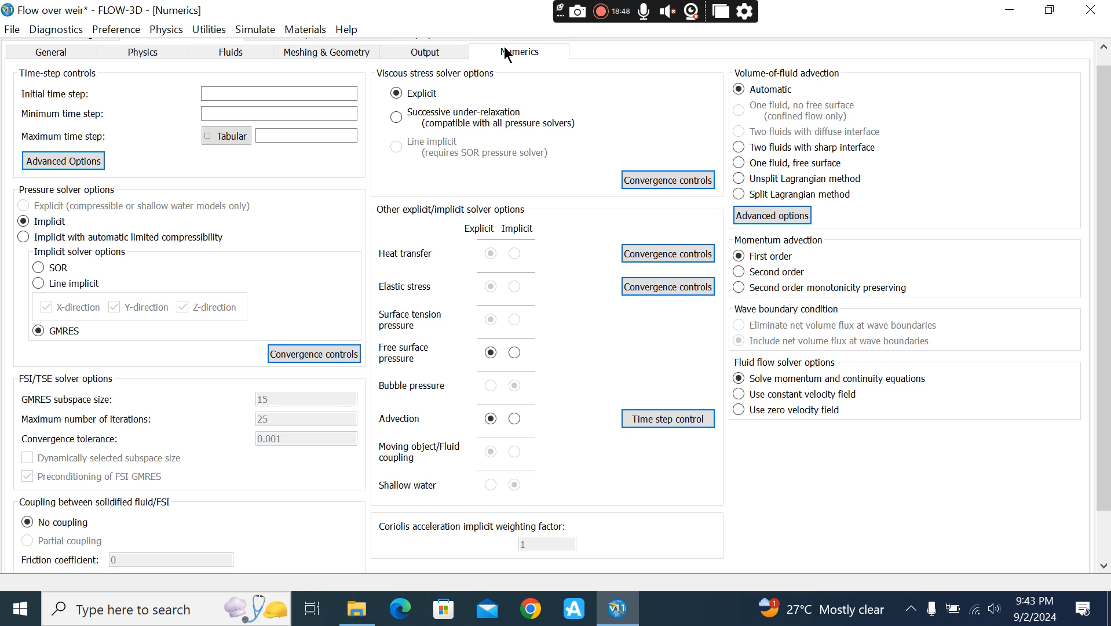
click(253, 92)
click(255, 92)
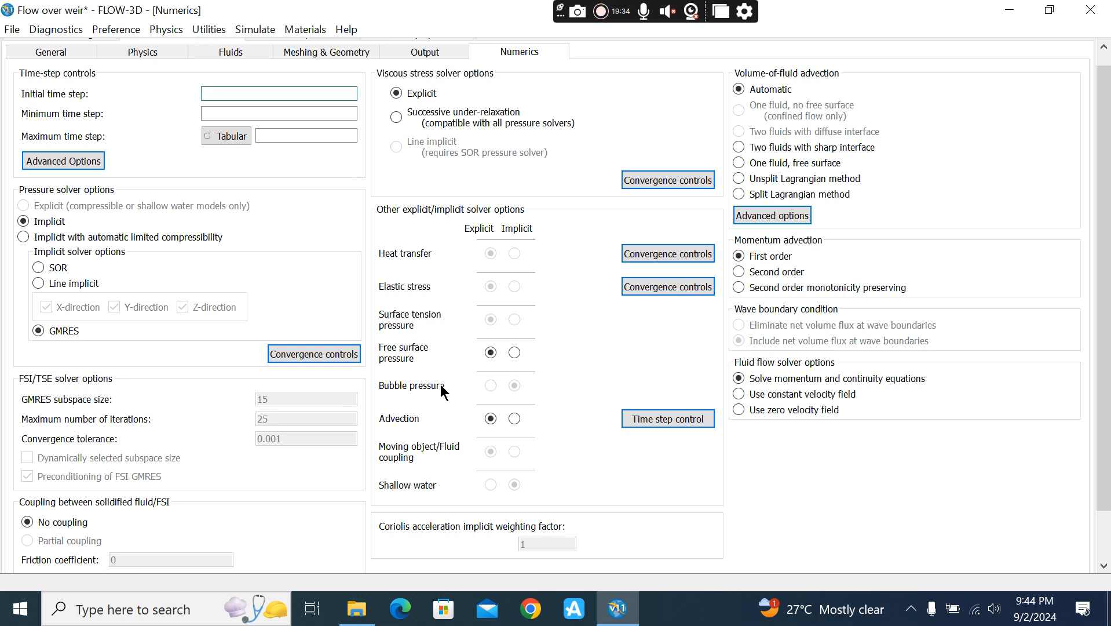
scroll(441, 385, up, 1)
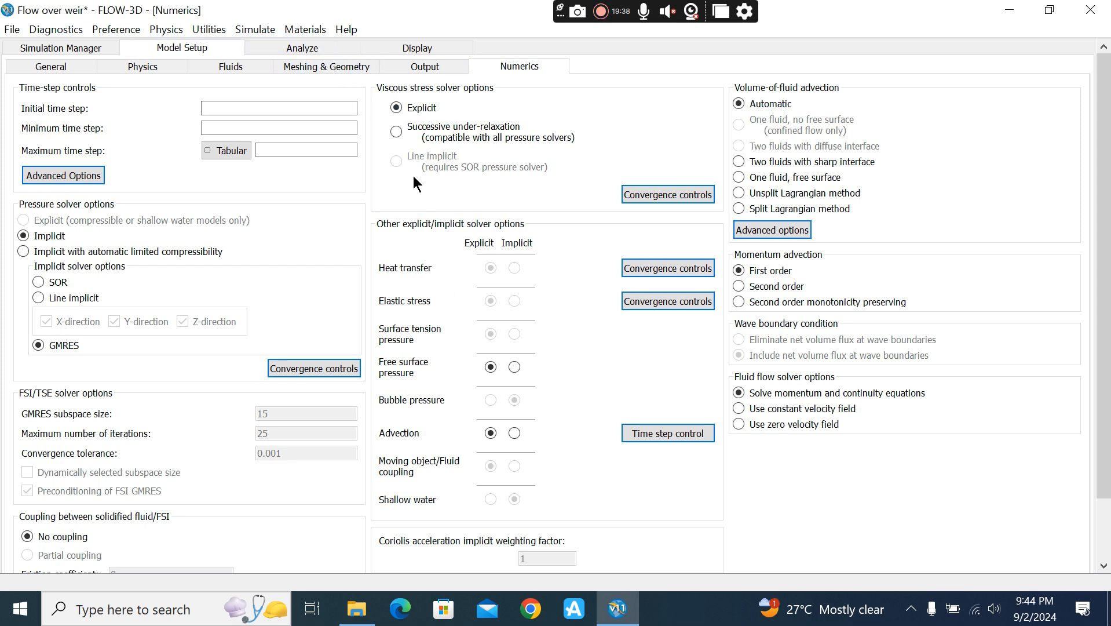
scroll(333, 234, down, 1)
scroll(331, 234, up, 1)
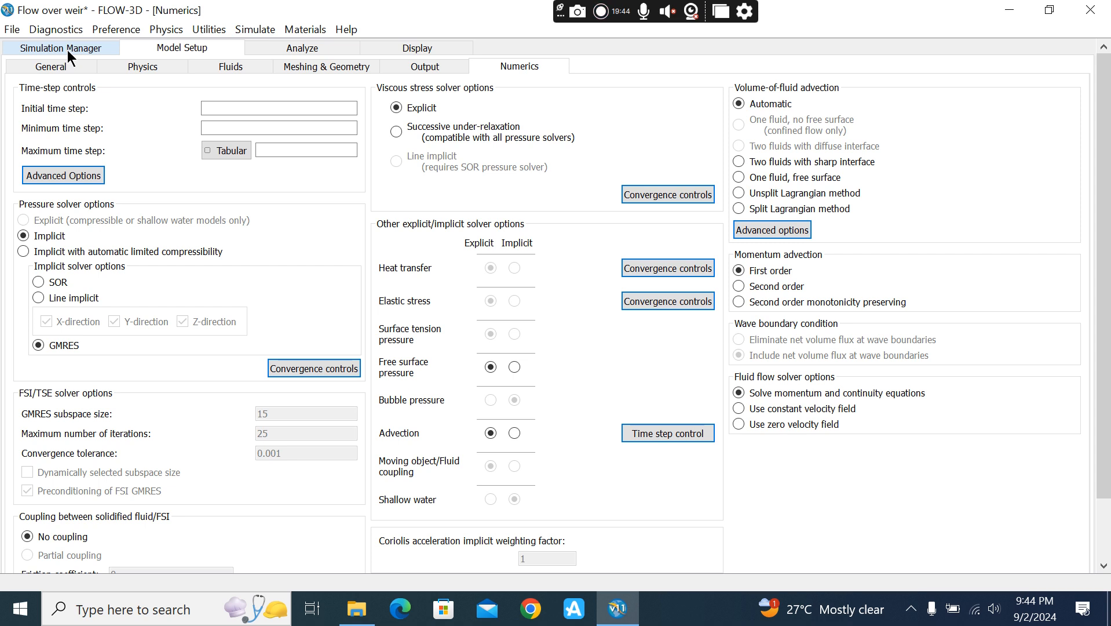
Step: Start the Simulation Pre-Check for Flow over weir, saving the pending changes, and review the active fluid properties
click(68, 52)
right_click(79, 128)
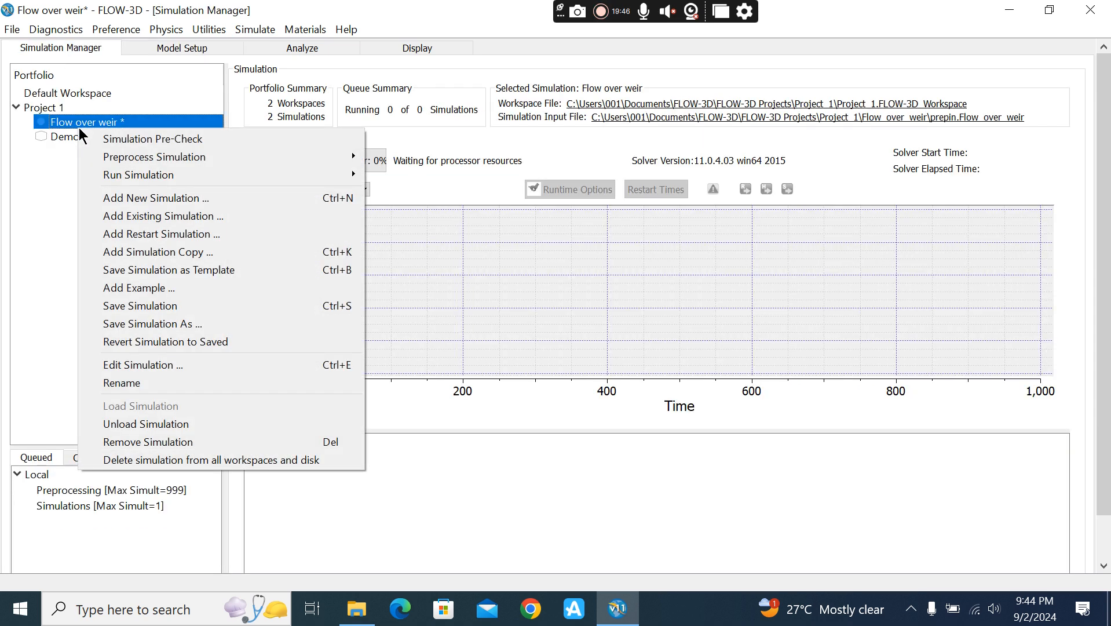
mouse_move(199, 157)
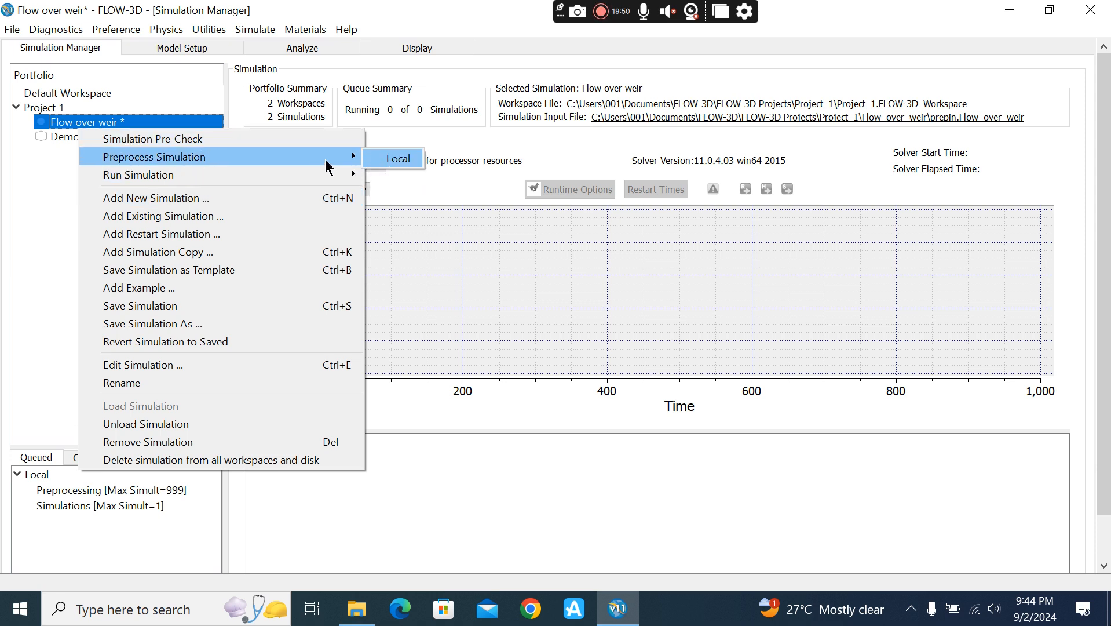
click(264, 139)
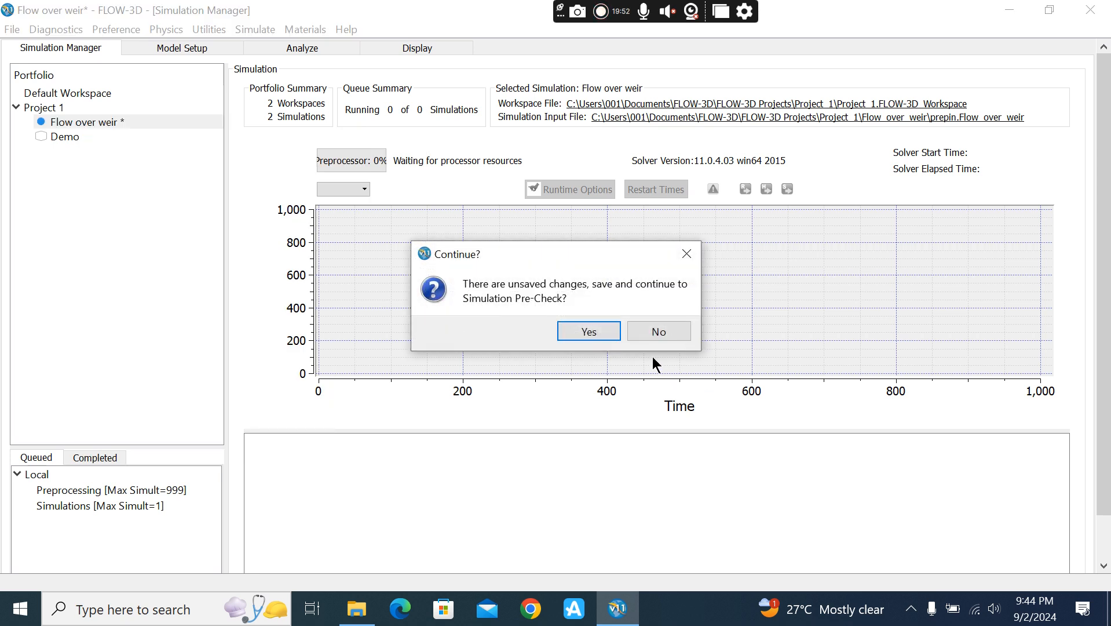
click(599, 335)
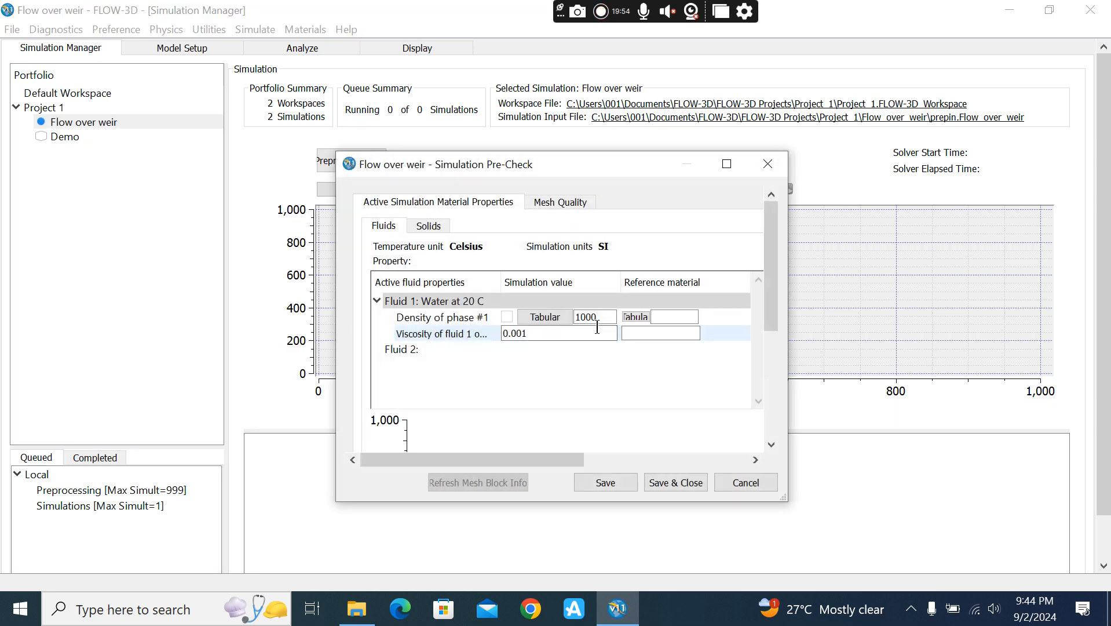
scroll(428, 295, down, 5)
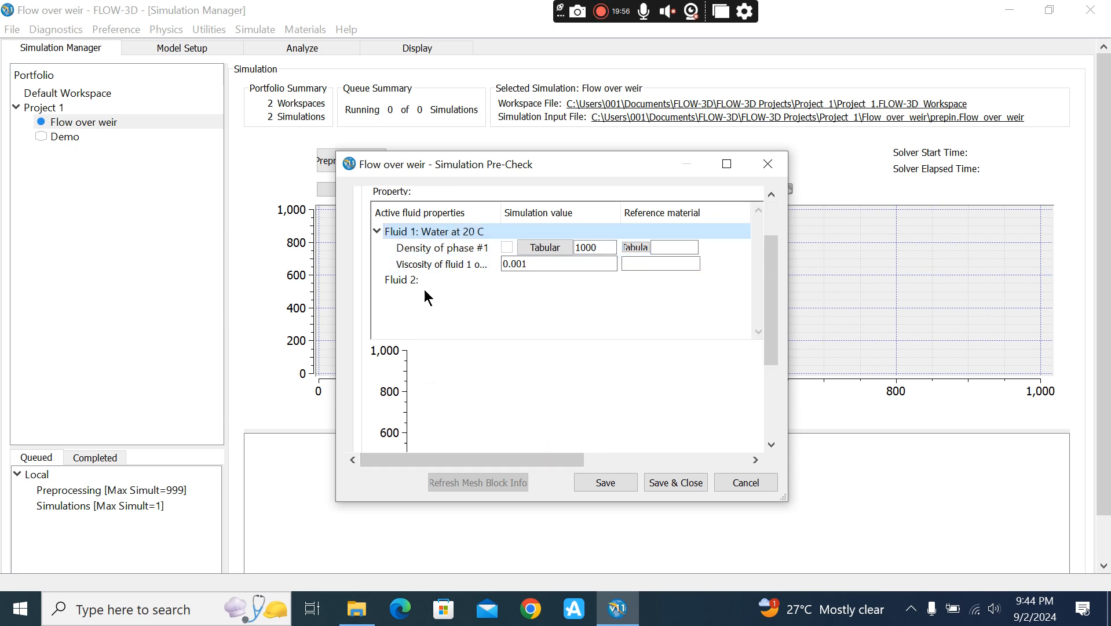
scroll(568, 366, up, 5)
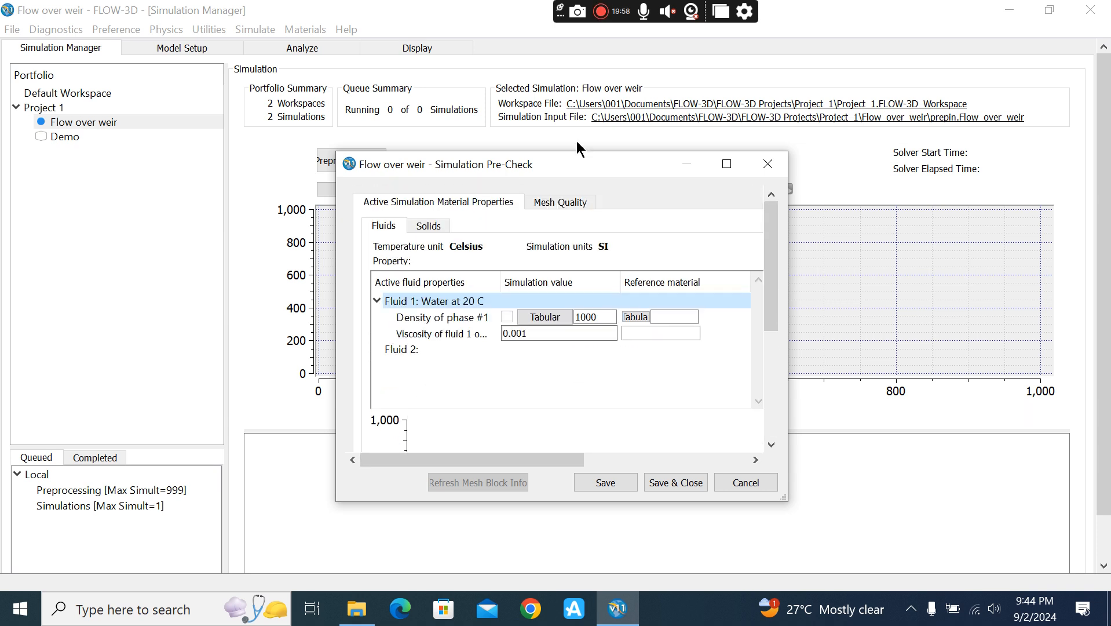
Step: Set the weir component's surface roughness to 0.03 among the solid properties, and save and close the pre-check
click(426, 224)
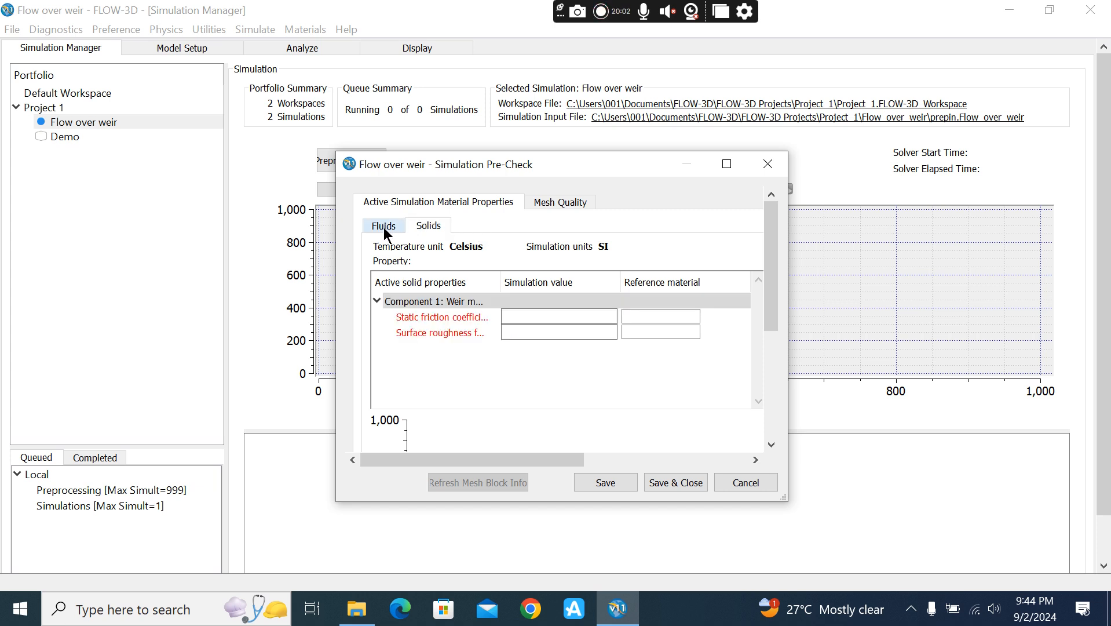
click(539, 302)
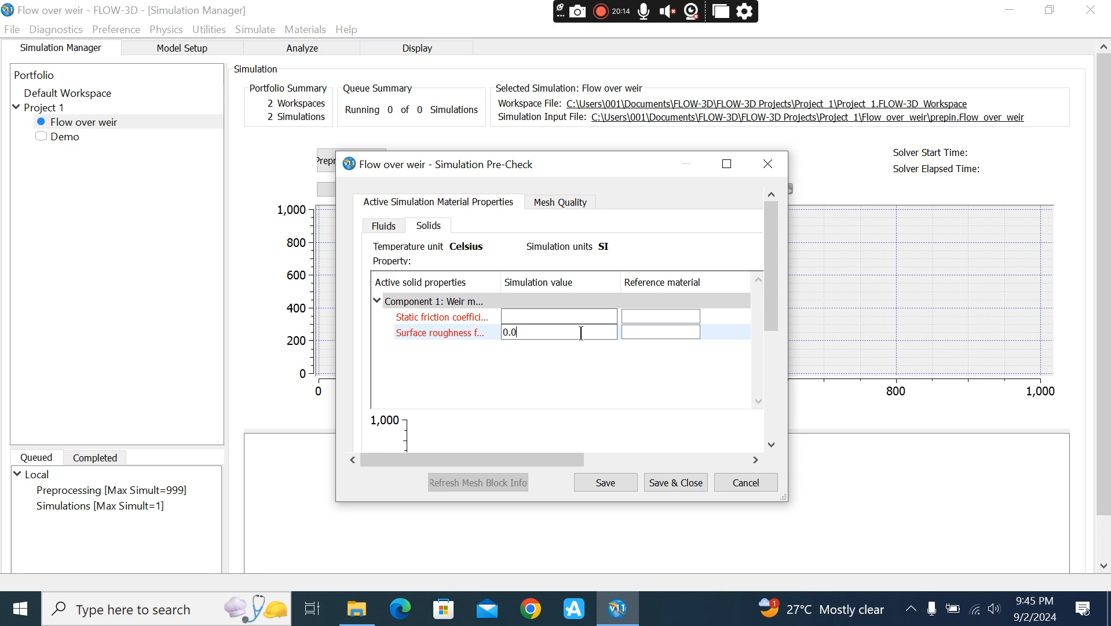
click(580, 332)
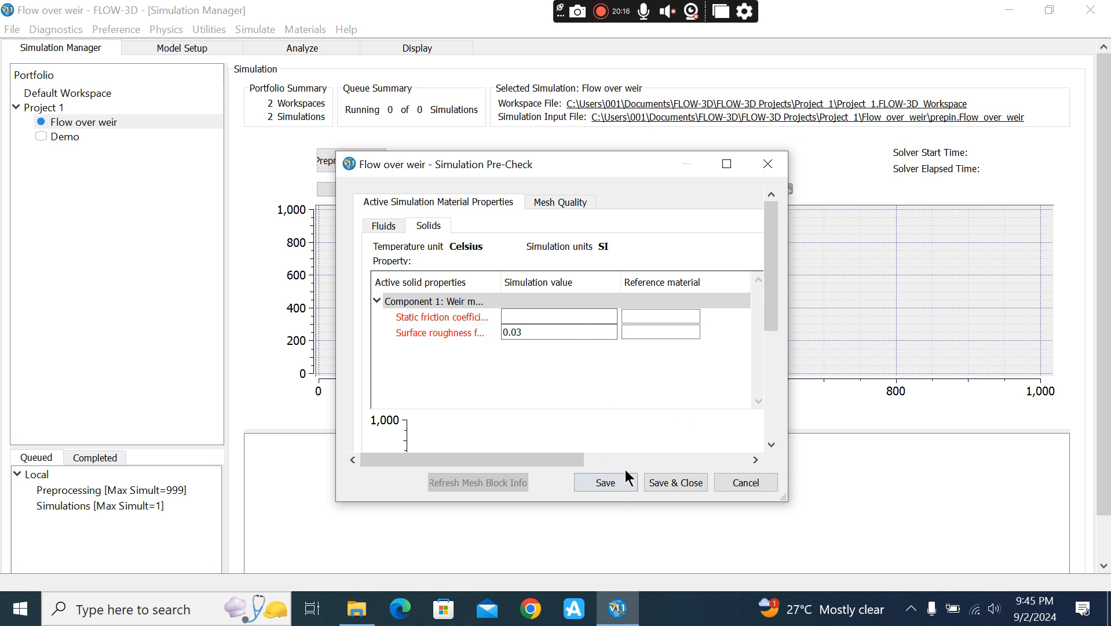
click(673, 482)
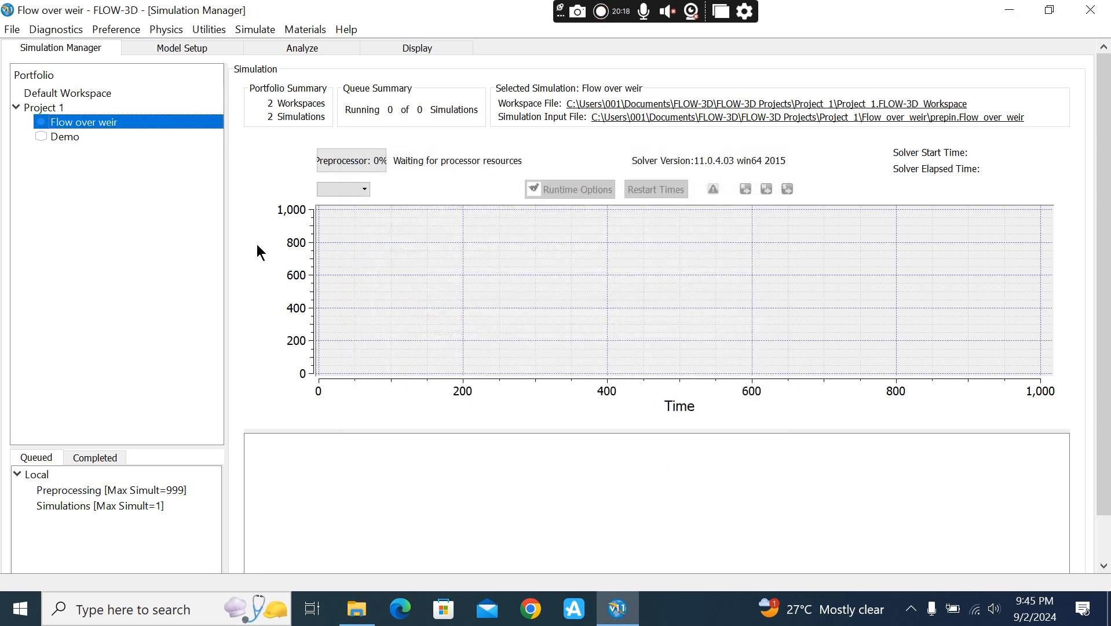
Step: Preprocess the Flow over weir simulation locally and review the preprocessor's output log
right_click(115, 125)
mouse_move(173, 162)
click(435, 157)
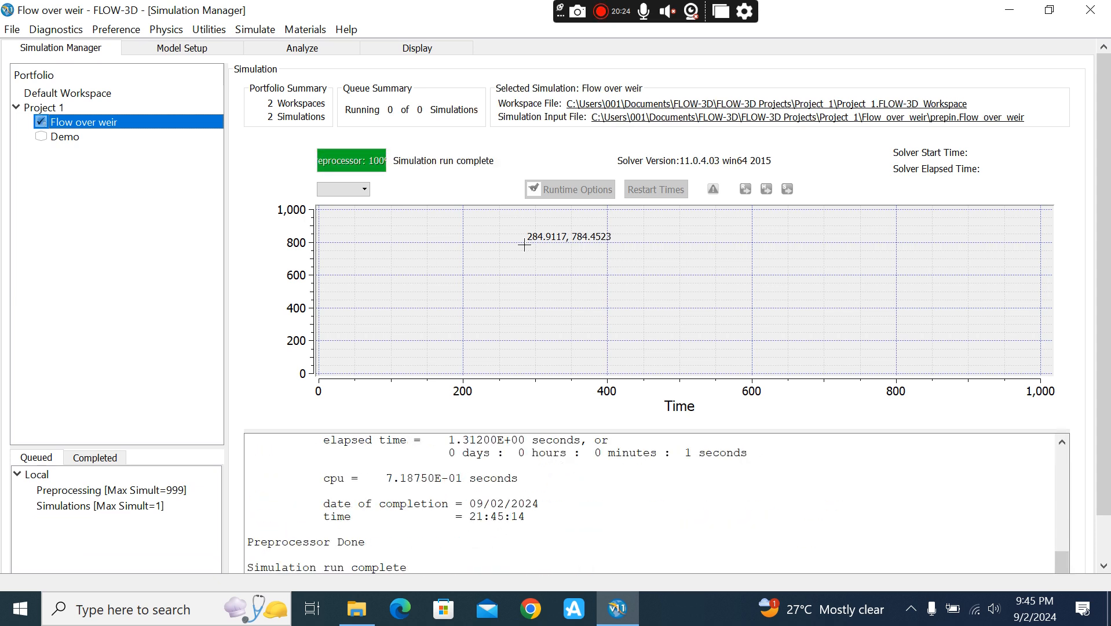
scroll(607, 536, down, 1)
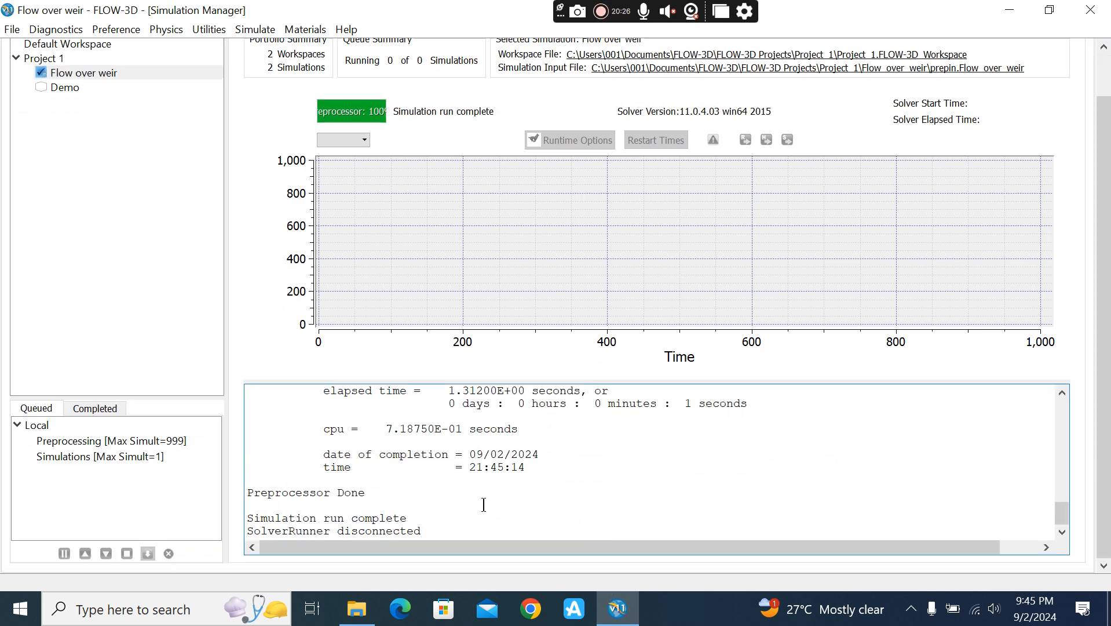
scroll(506, 506, up, 3)
scroll(602, 476, up, 2)
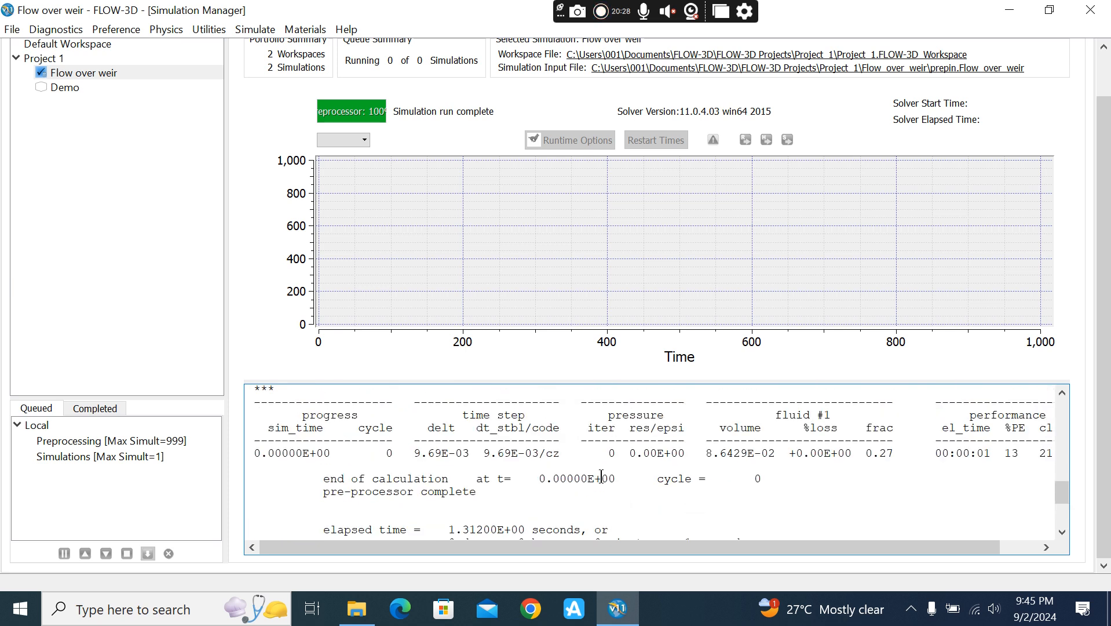
Step: Review the end of the preprocessor's output and run the Flow over weir simulation locally
scroll(591, 474, down, 5)
scroll(582, 471, up, 2)
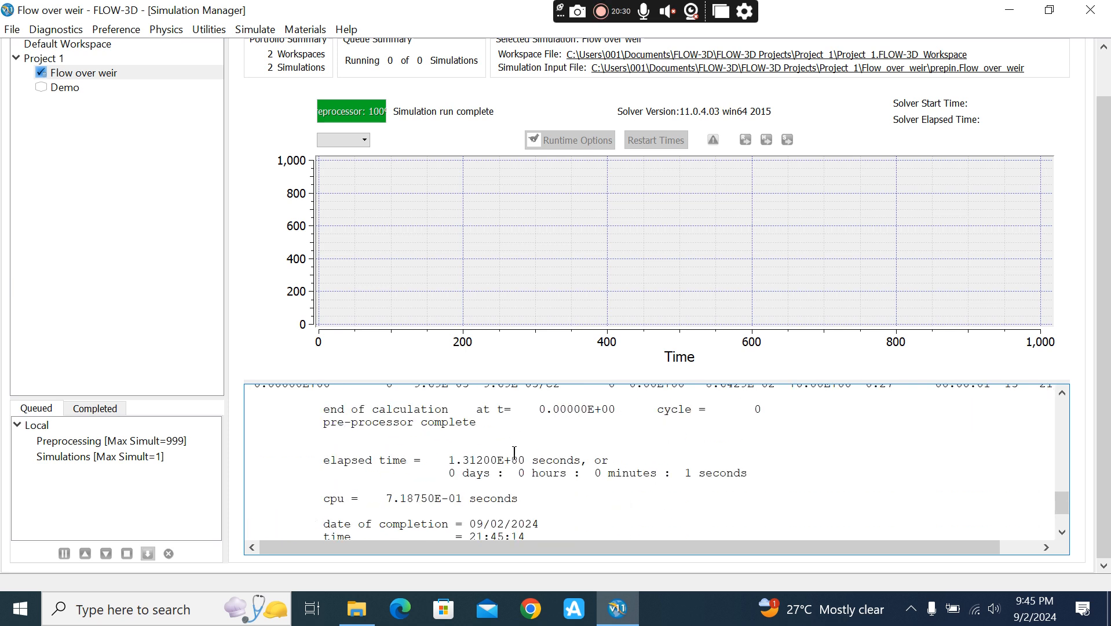
right_click(86, 75)
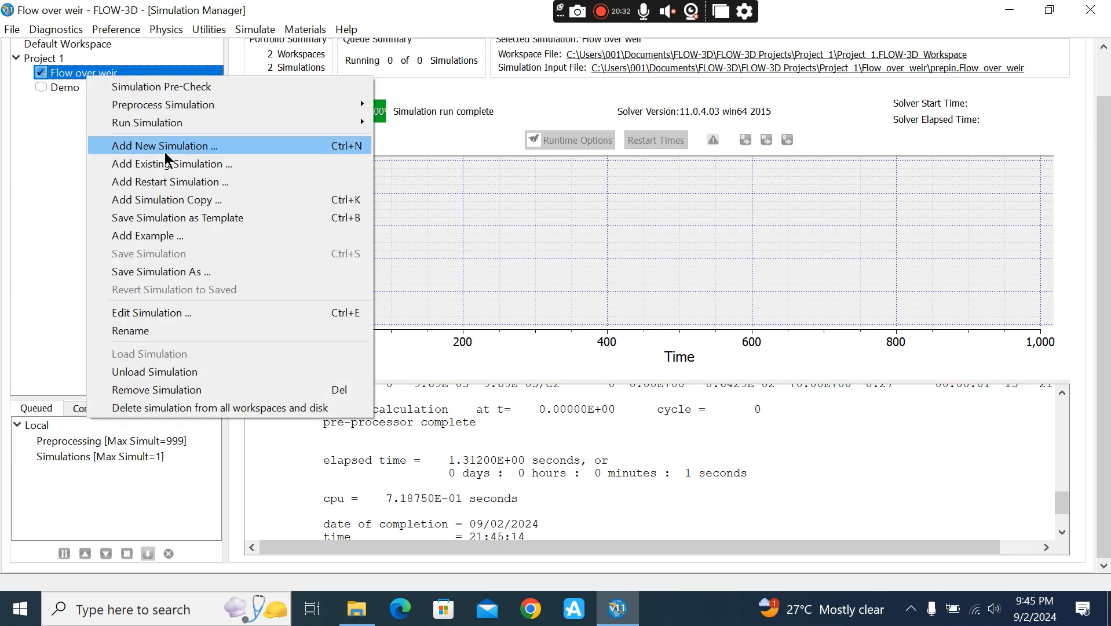
mouse_move(325, 122)
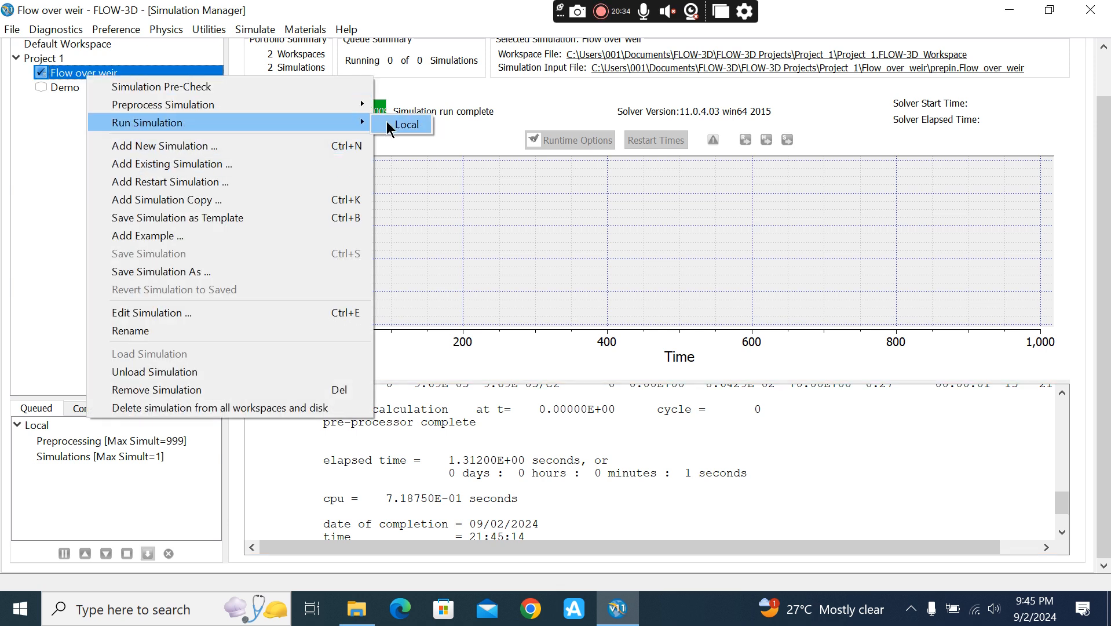
click(387, 120)
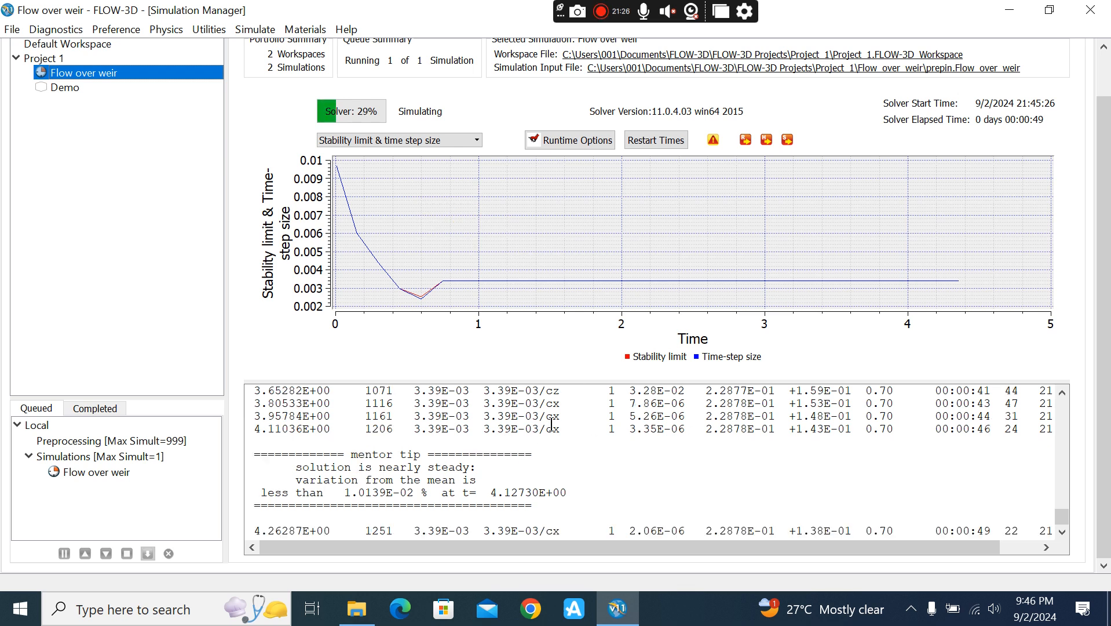
Step: Terminate the running Flow over weir simulation and review the solver's output log
click(524, 457)
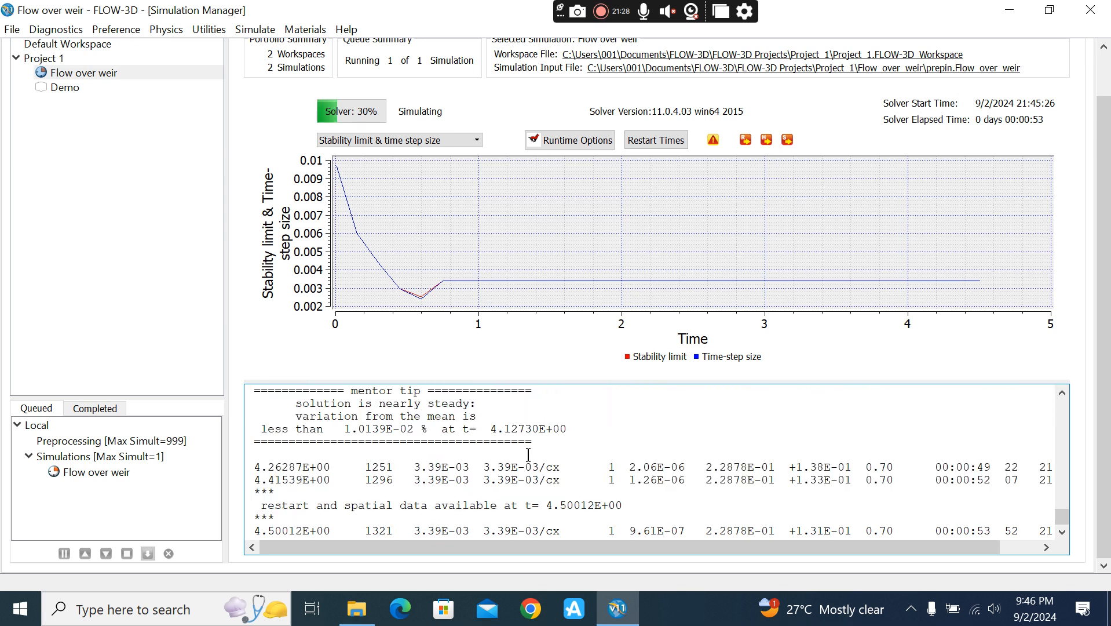
right_click(66, 71)
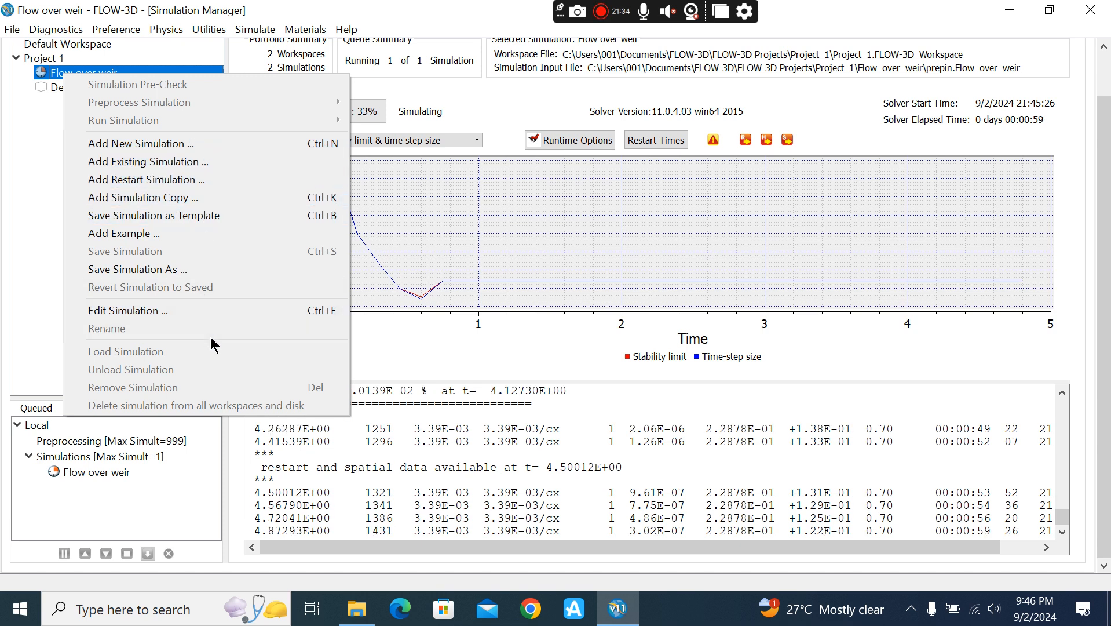
click(2, 316)
click(117, 472)
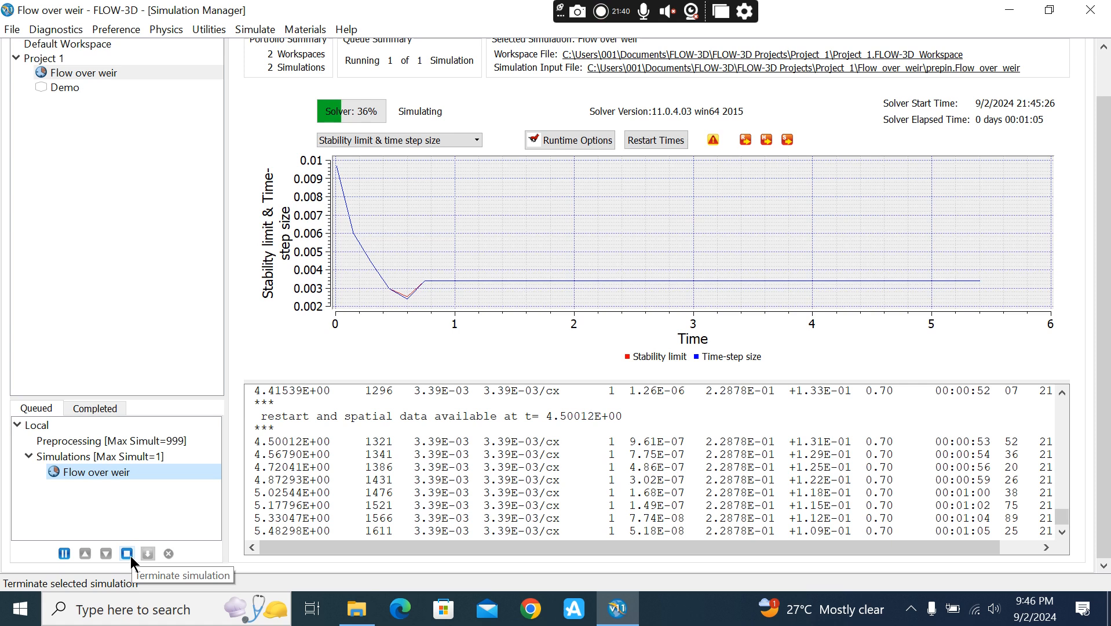
click(129, 557)
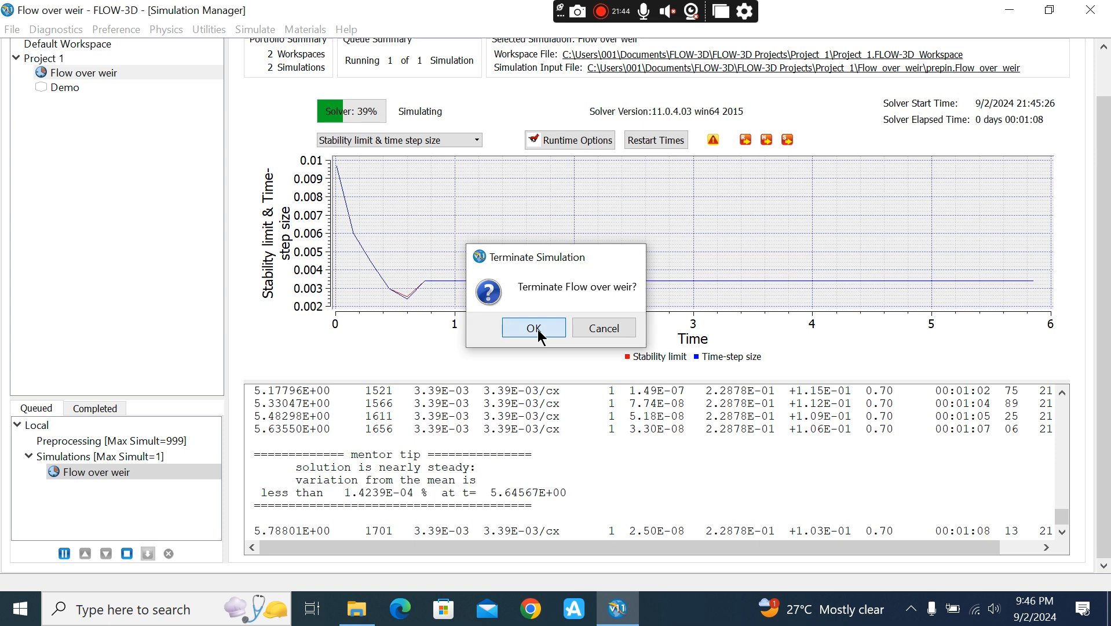
click(538, 328)
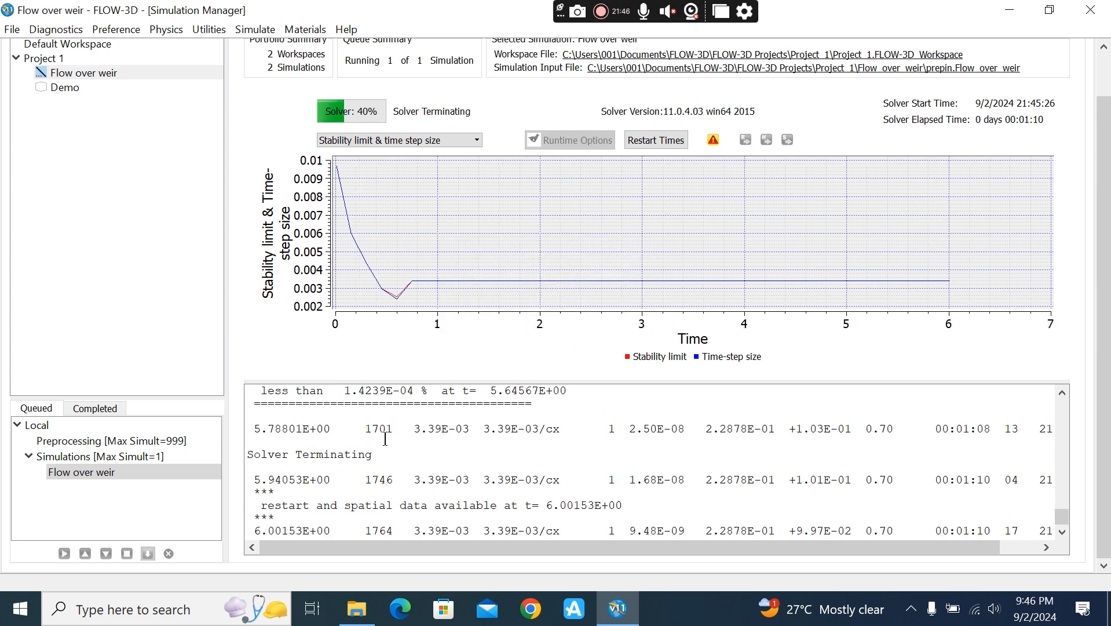
scroll(592, 458, up, 10)
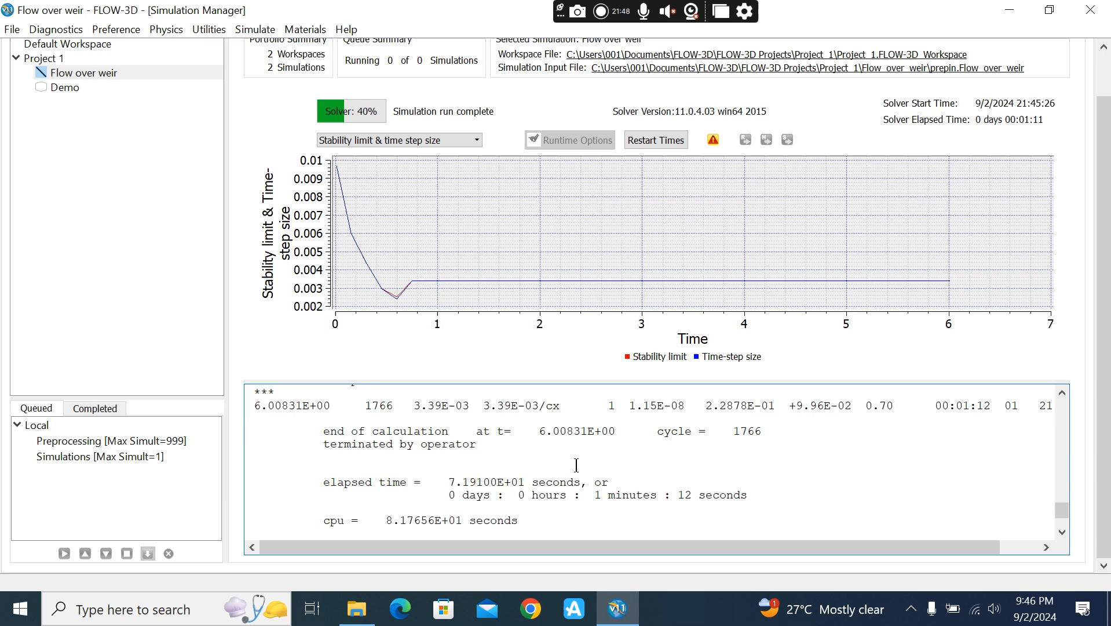
scroll(593, 457, up, 15)
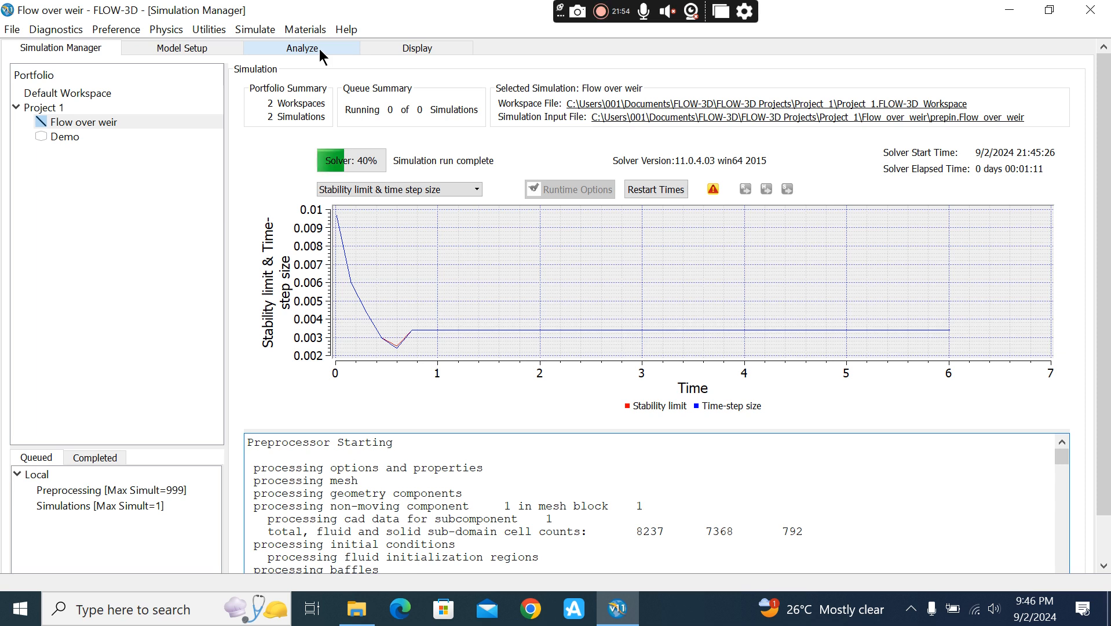
Step: Load the flsgrf.Flow_over_weir results for 3-D analysis, with the time frame starting at 0 and the STL component overlay enabled
click(286, 45)
double_click(446, 307)
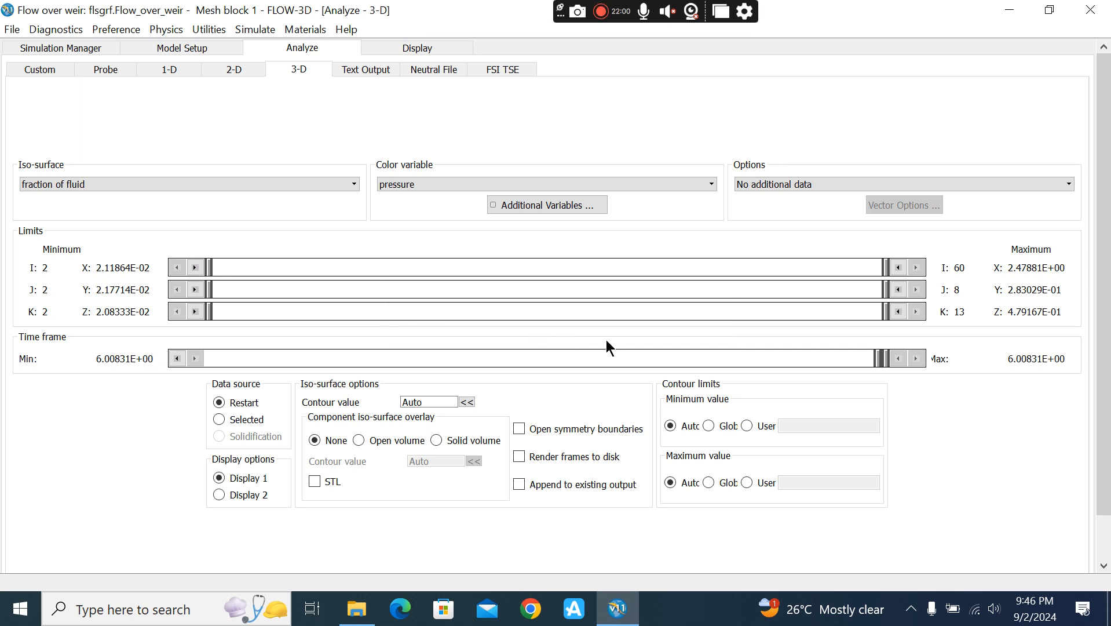
drag(879, 358, 179, 359)
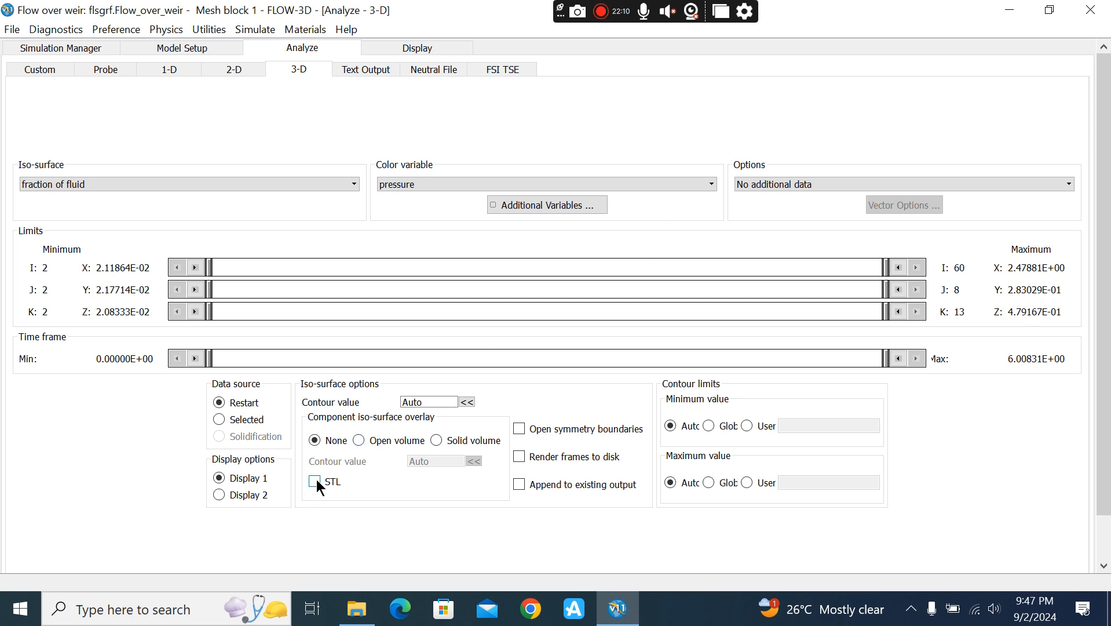
Step: Set the iso-surface variable of the 3-D plot to velocity magnitude
click(284, 183)
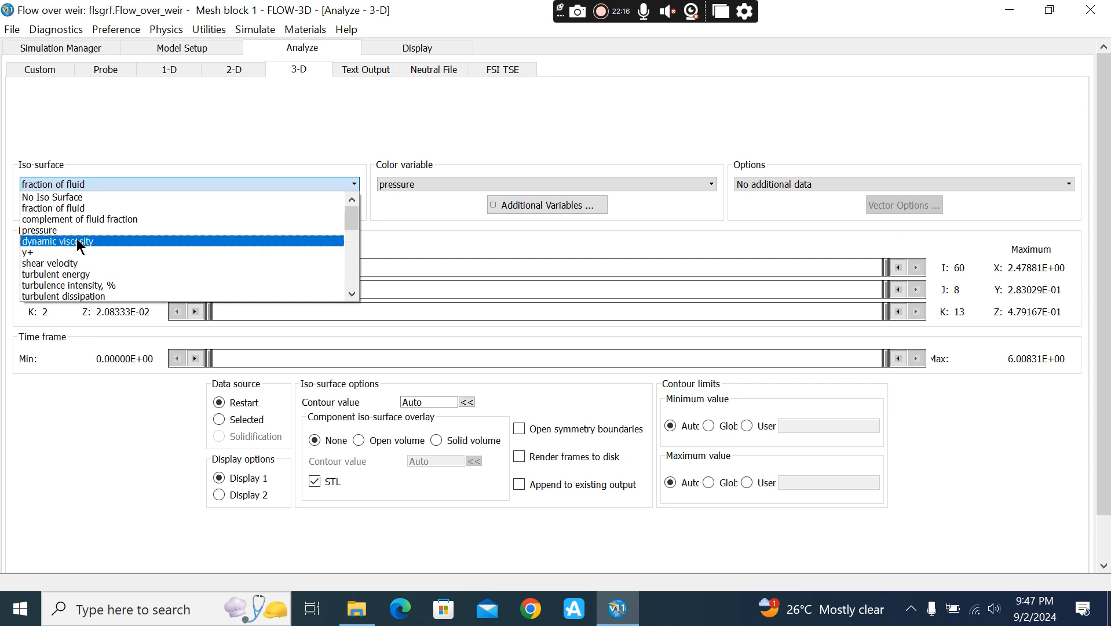
scroll(80, 247, down, 2)
scroll(101, 295, up, 1)
scroll(117, 254, down, 5)
scroll(122, 259, down, 5)
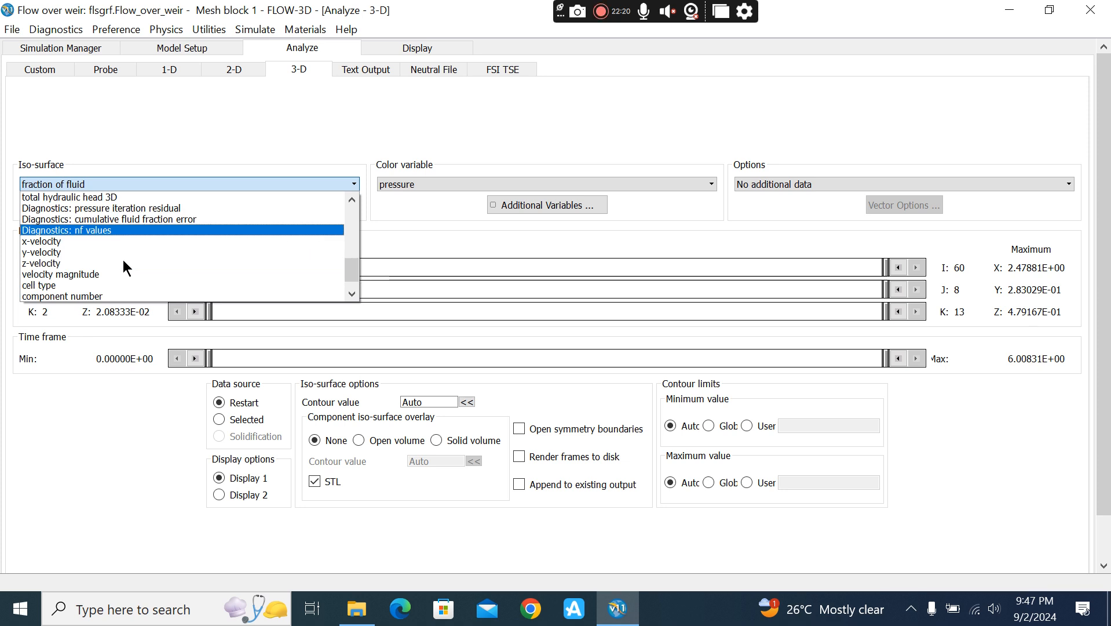
click(103, 249)
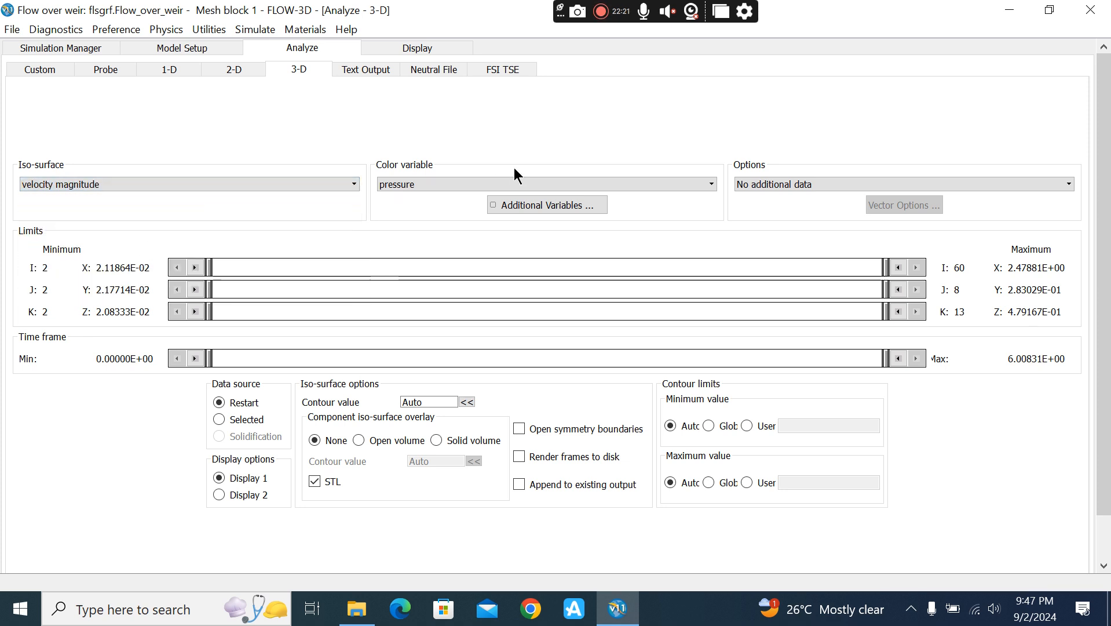
click(470, 185)
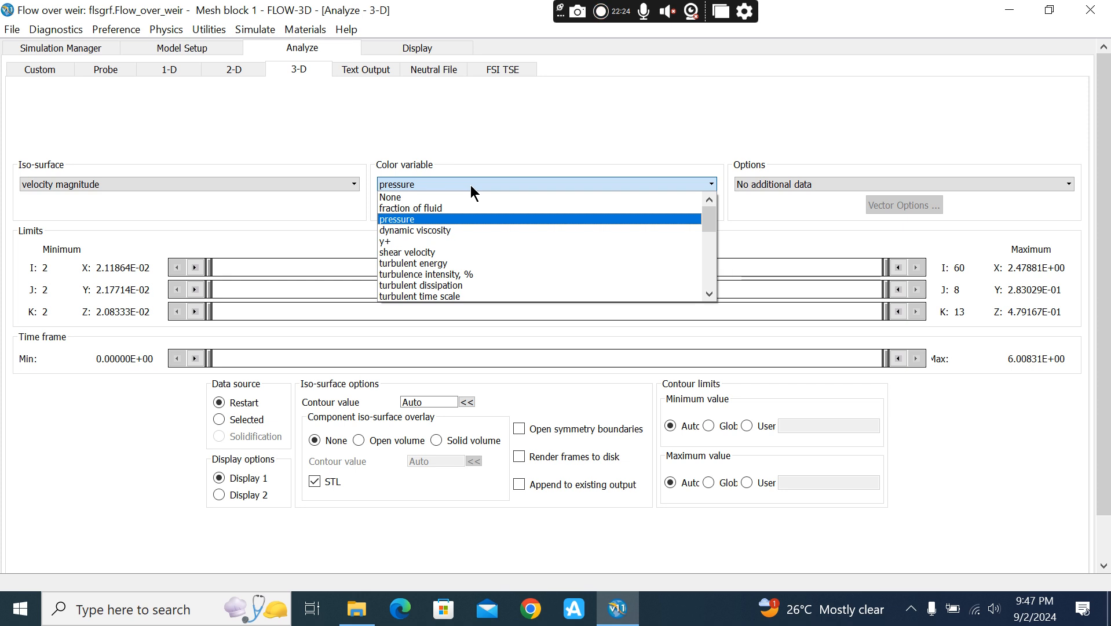
Step: Set the iso-surface variable of the 3-D plot to fraction of fluid
click(181, 186)
scroll(136, 238, up, 6)
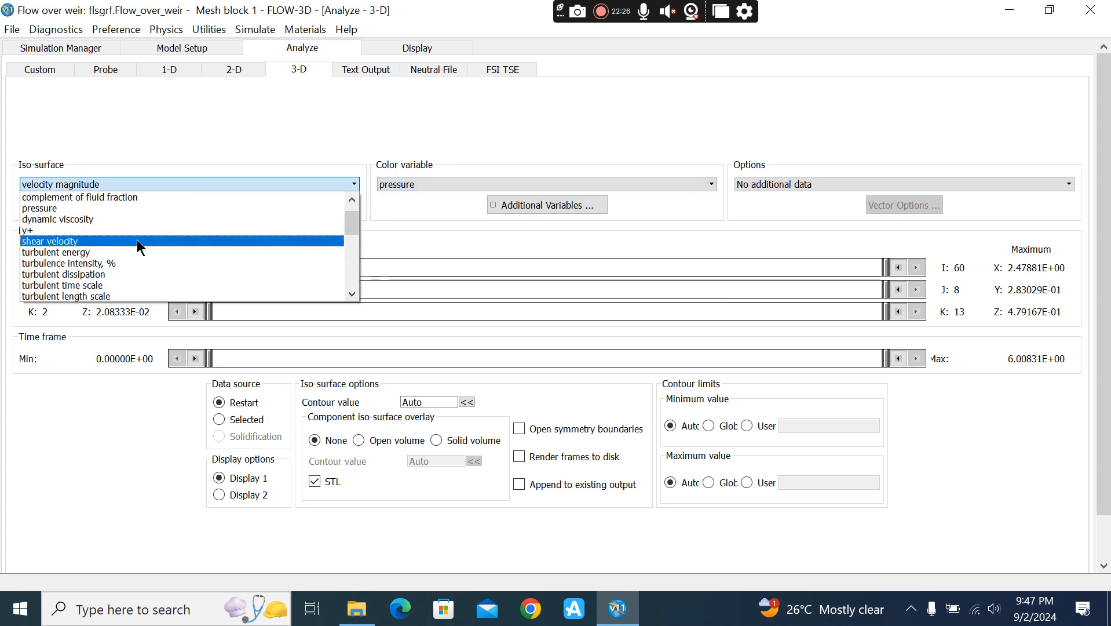
scroll(107, 223, down, 1)
scroll(107, 223, up, 1)
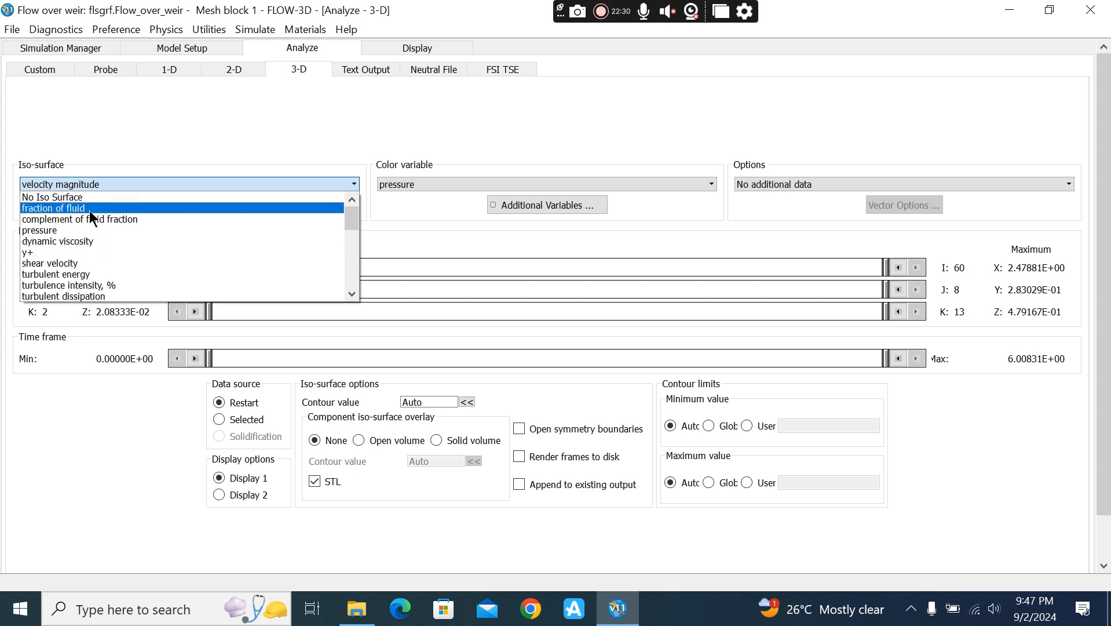
click(92, 210)
Step: Color the fluid iso-surface by velocity magnitude
click(650, 184)
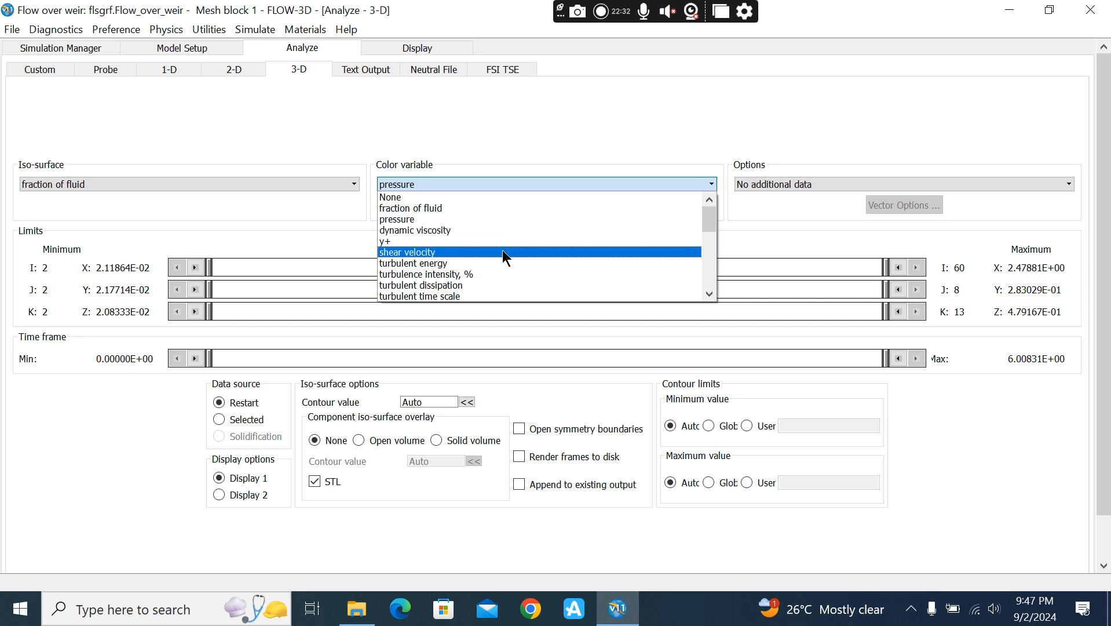
scroll(504, 259, down, 3)
scroll(478, 258, up, 2)
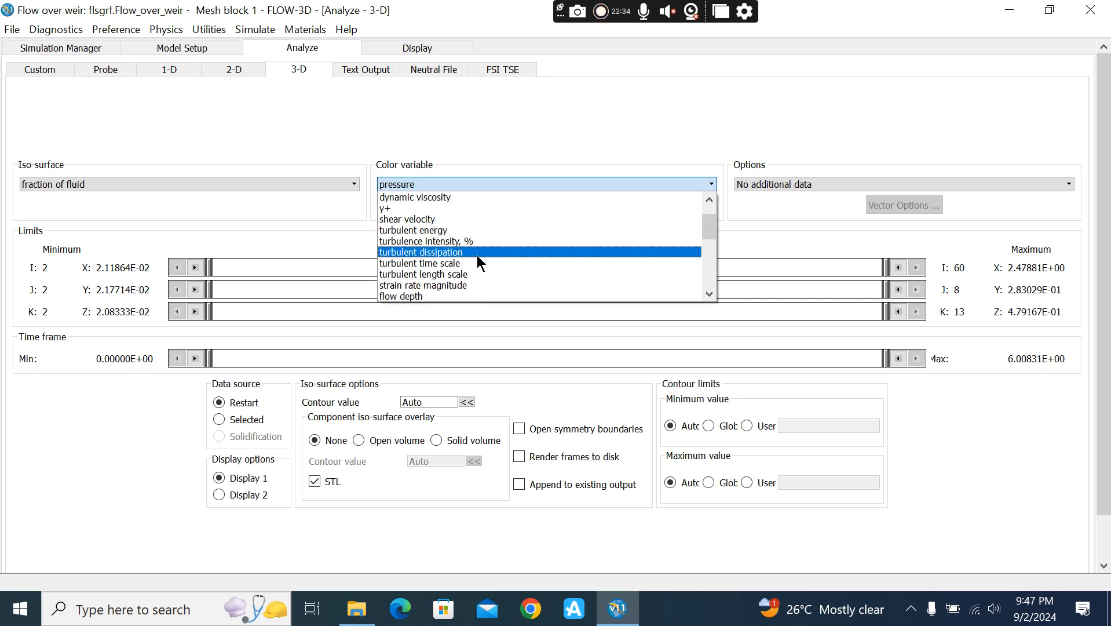
scroll(485, 274, down, 3)
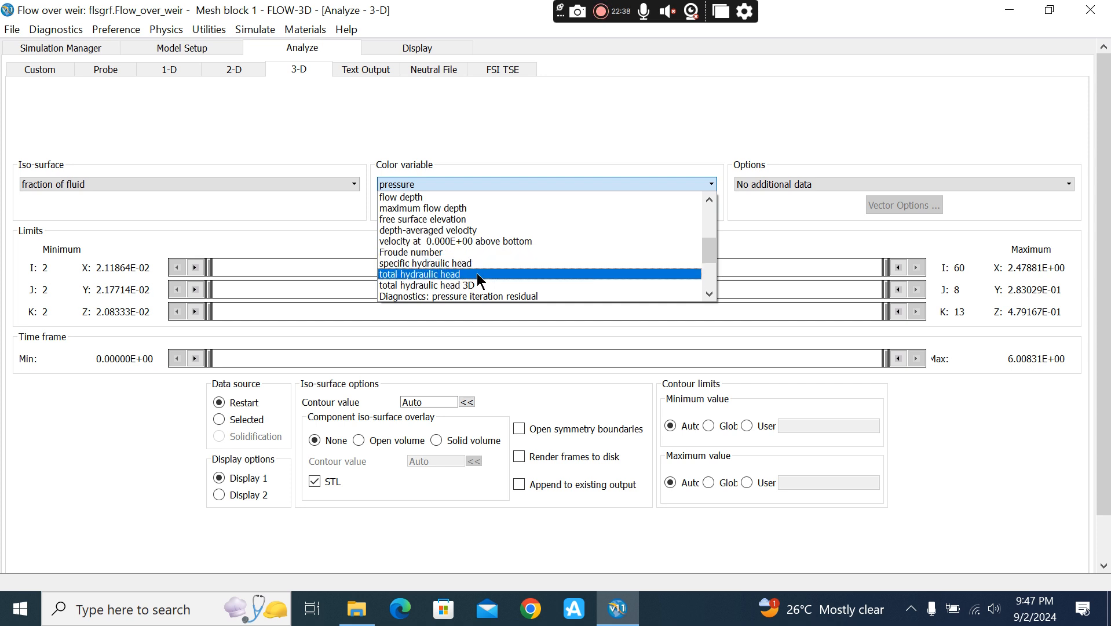
scroll(455, 279, down, 1)
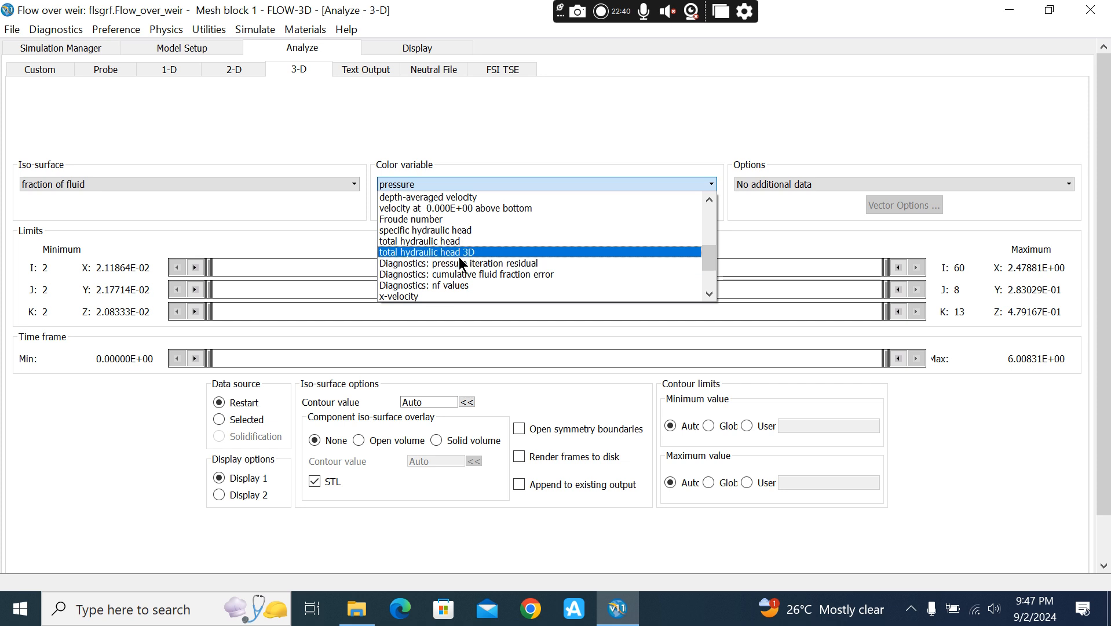
scroll(460, 272, down, 1)
click(455, 288)
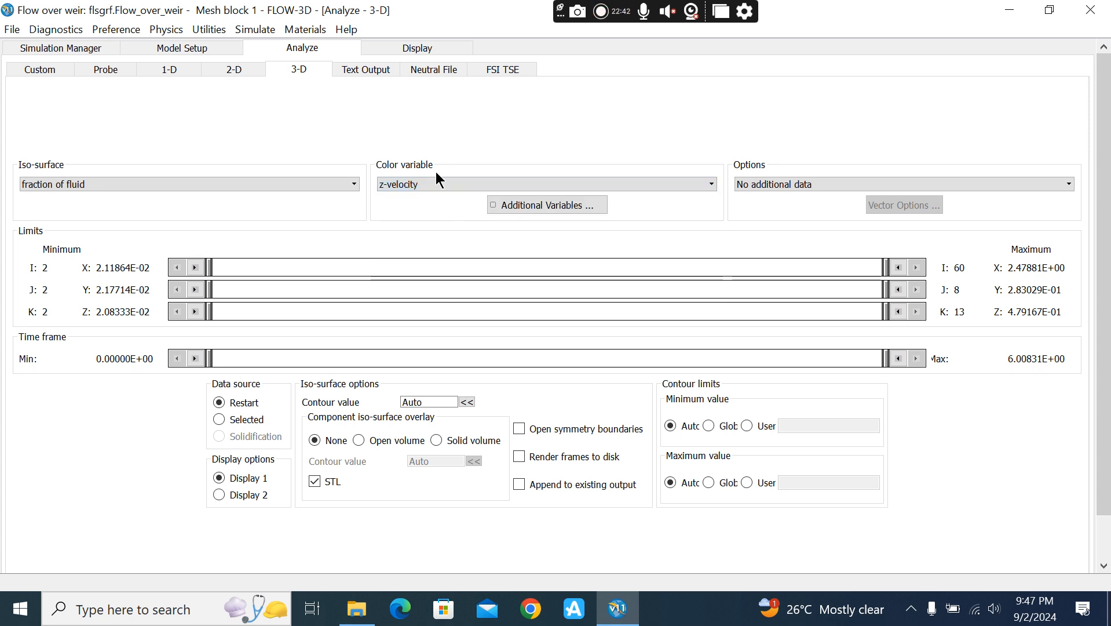
click(436, 183)
scroll(451, 271, down, 1)
click(446, 264)
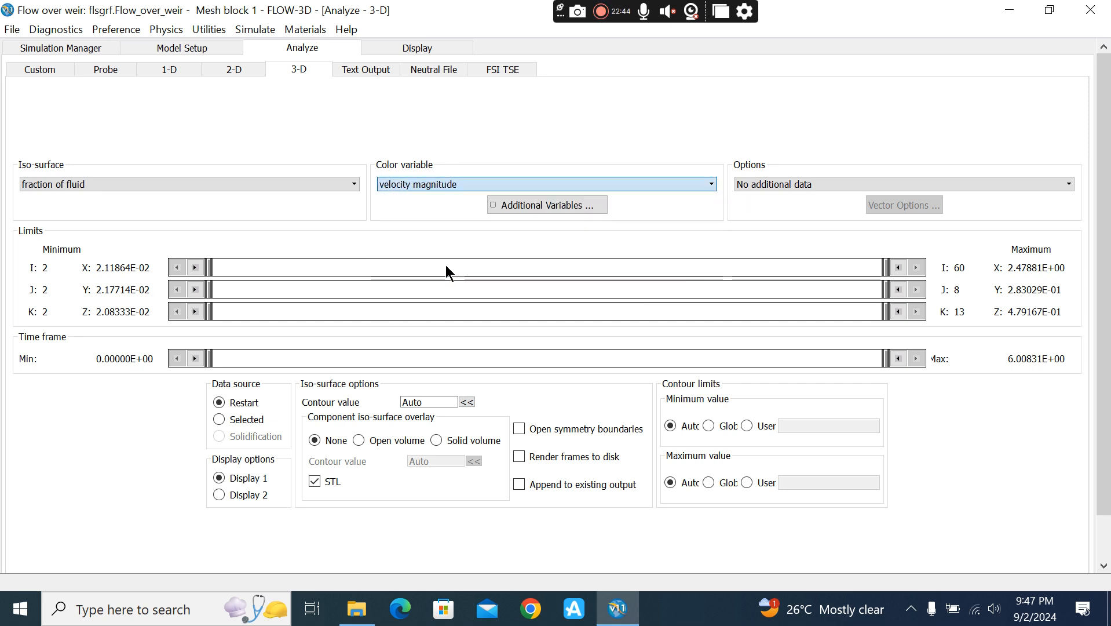
Step: Add plain velocity vectors to the 3-D plot and render it
click(799, 186)
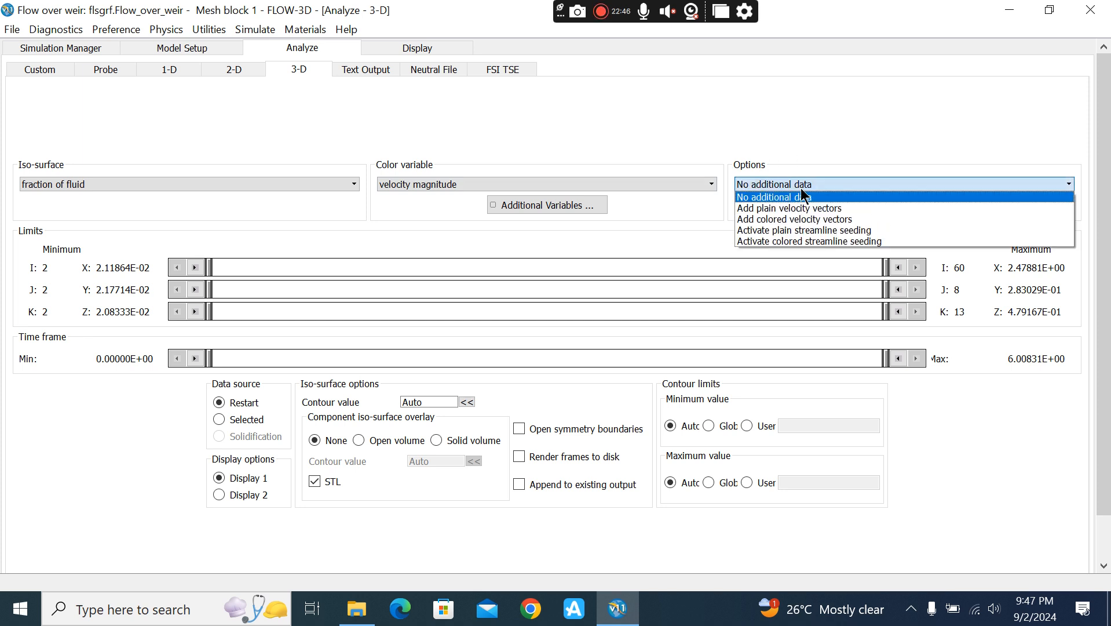
click(795, 208)
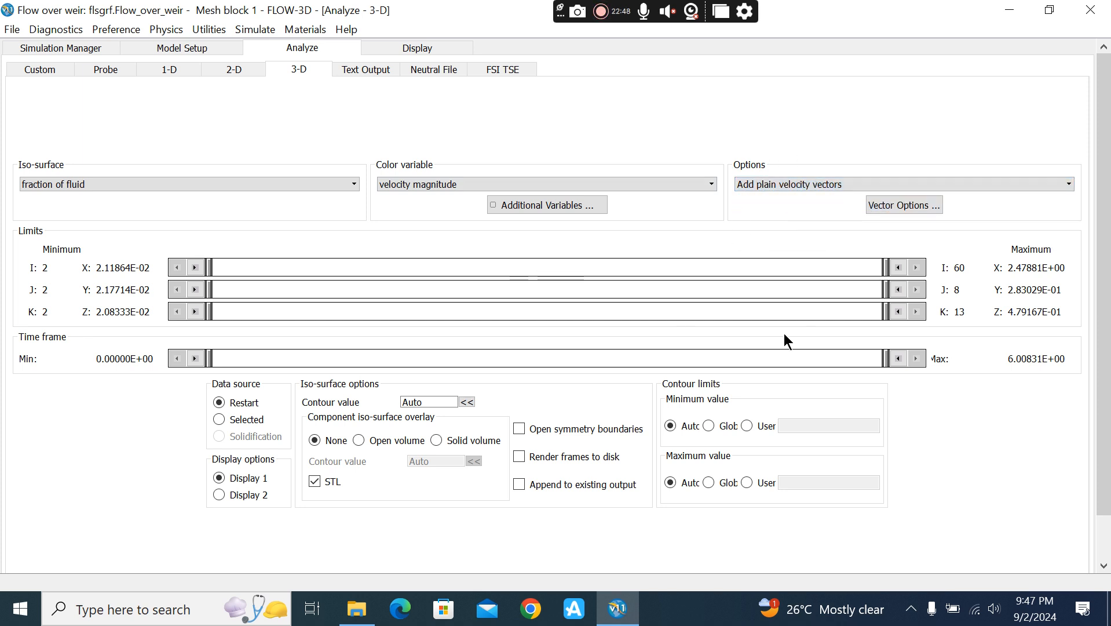
scroll(769, 439, down, 1)
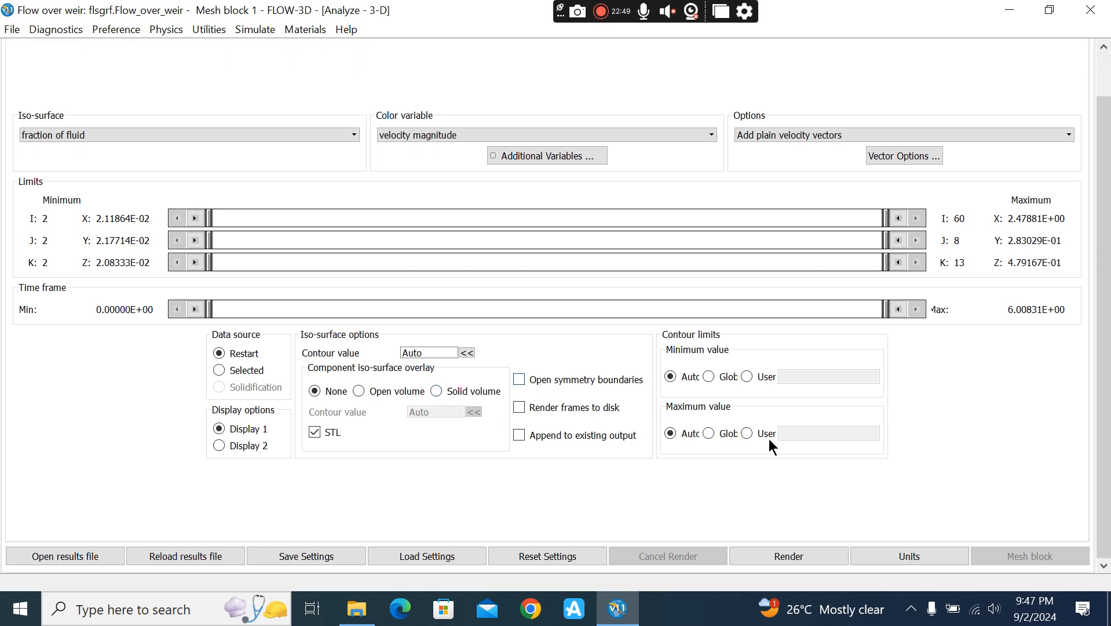
click(780, 554)
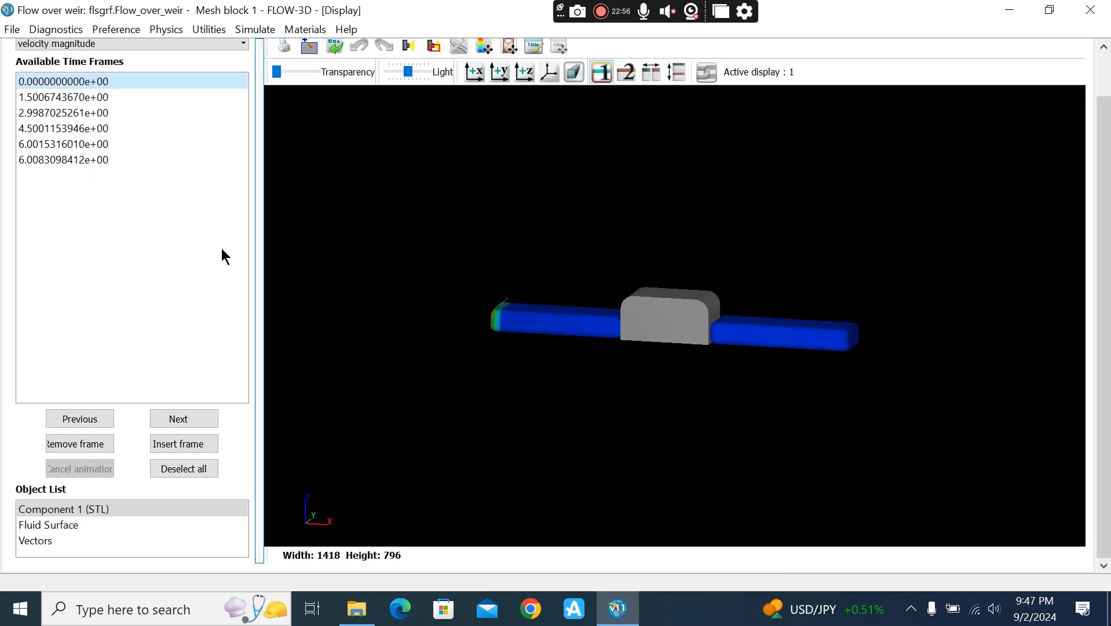
Step: Step through the rendered time frames from 0 to 6.0015316010 and examine the velocity distribution over the weir
middle_drag(516, 400, 749, 415)
drag(622, 340, 854, 315)
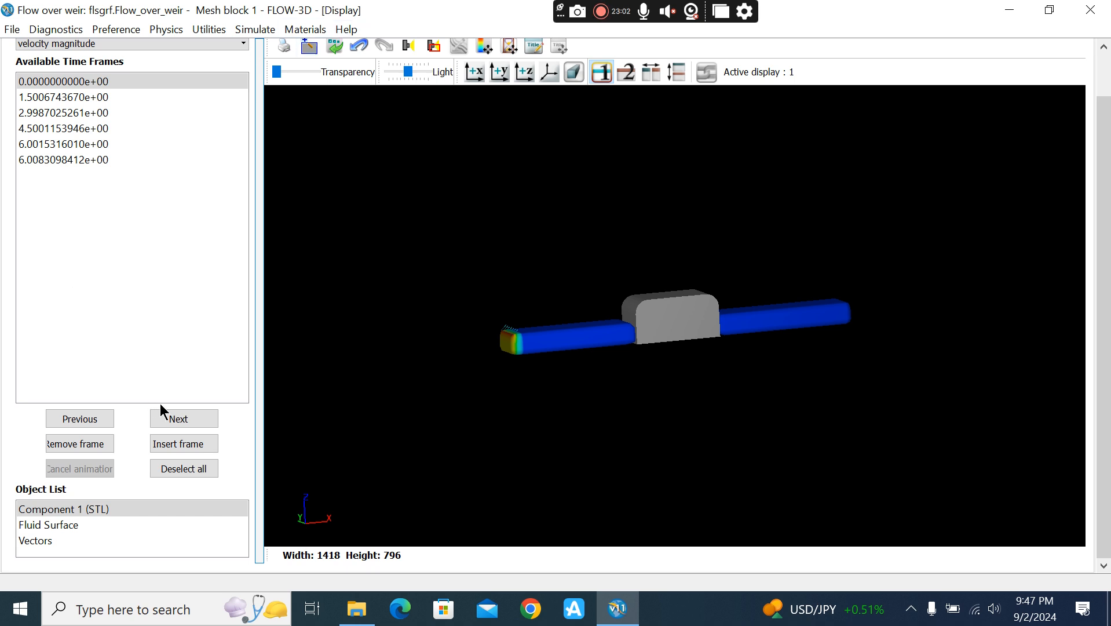
click(174, 422)
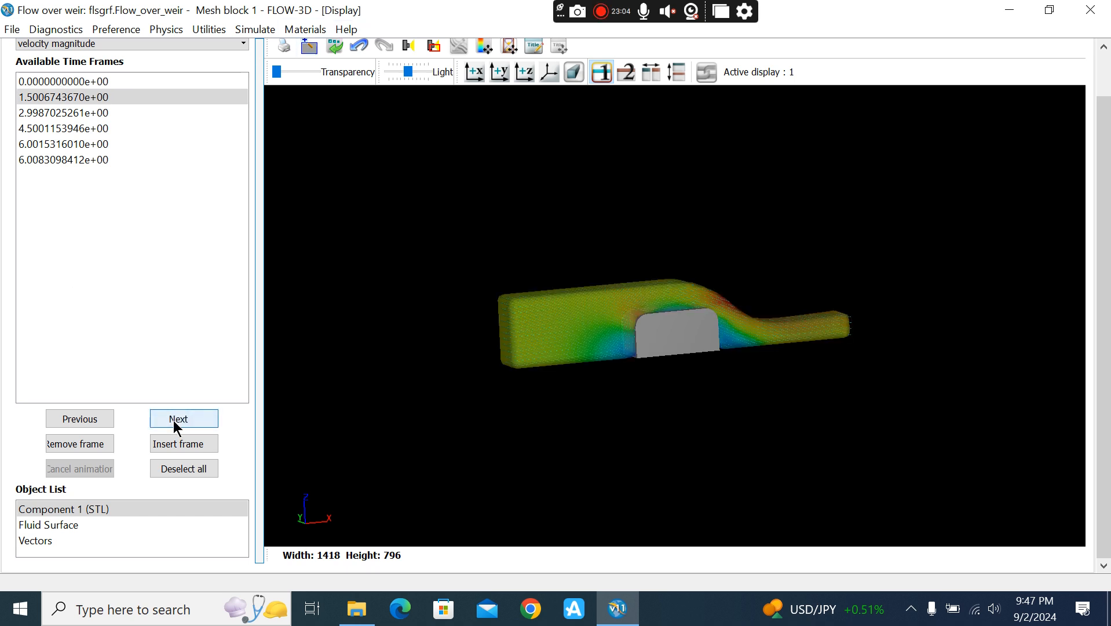
click(175, 426)
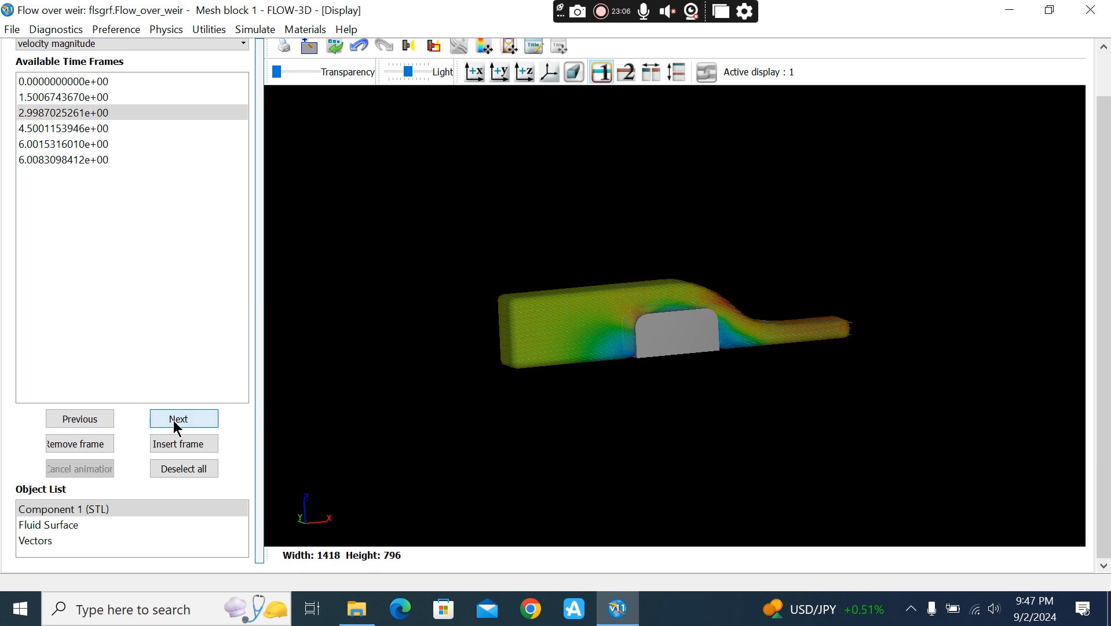
click(175, 426)
click(177, 427)
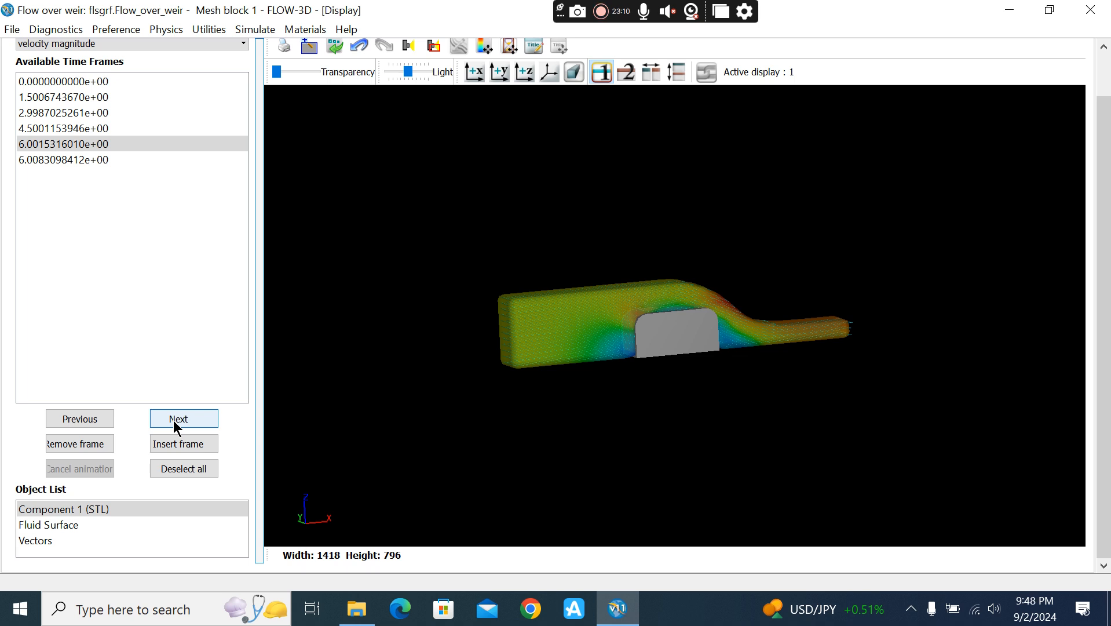
Step: Return to the time frame at 0 and inspect the initial fluid around the weir up close
middle_drag(659, 193, 597, 122)
click(75, 82)
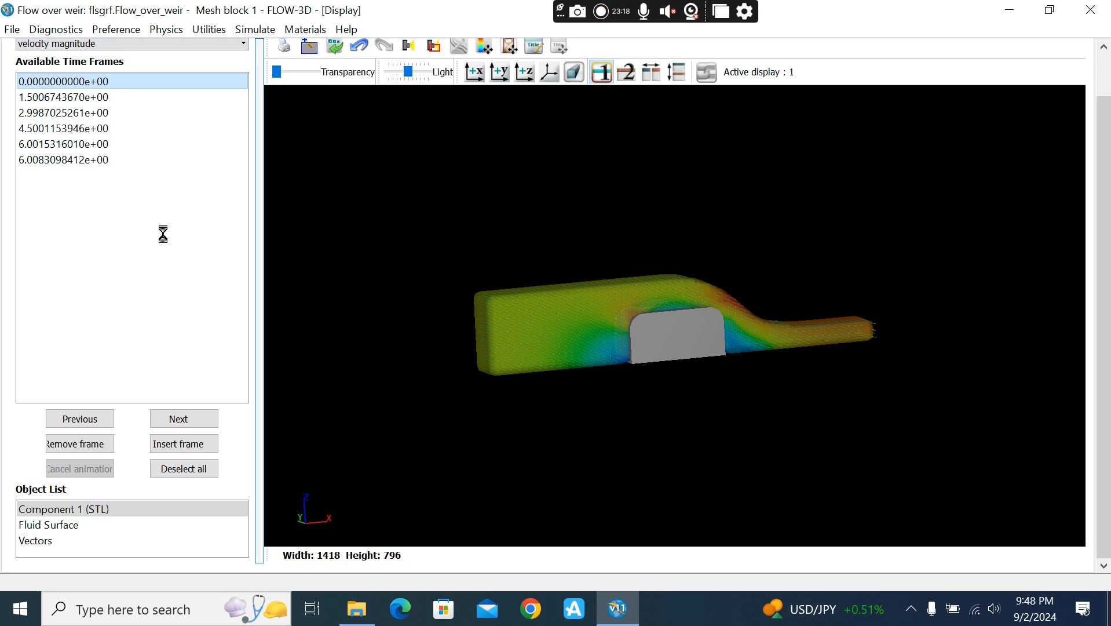
middle_drag(933, 403, 730, 252)
drag(730, 251, 719, 302)
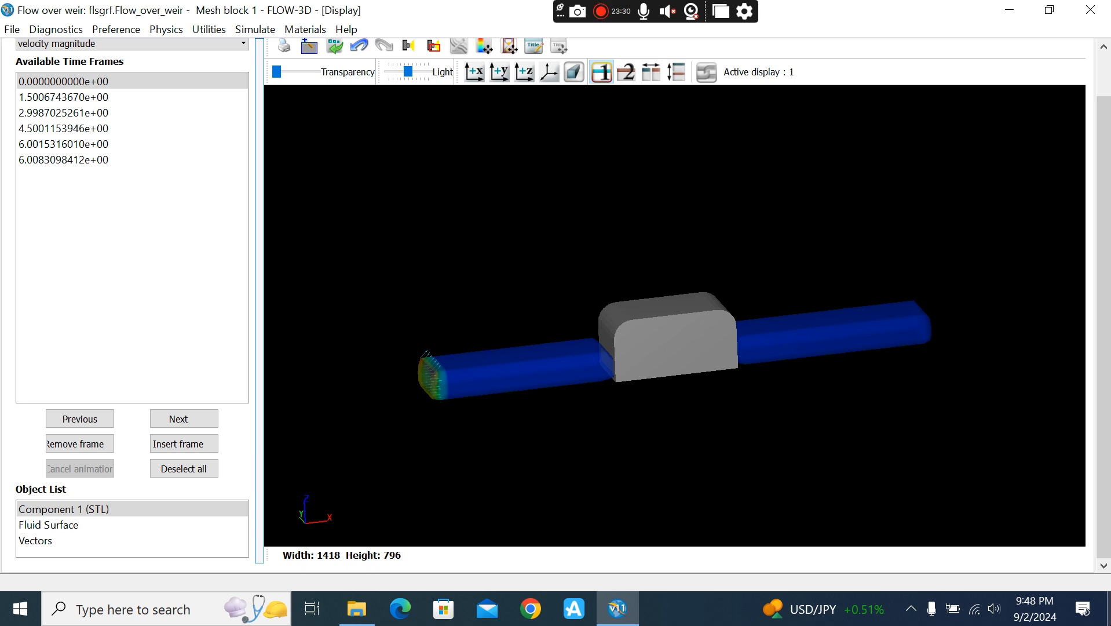
Step: Step through the time frames from 0 to 6.0015316010 and examine the flow over the weir from an angled view
drag(471, 352, 598, 343)
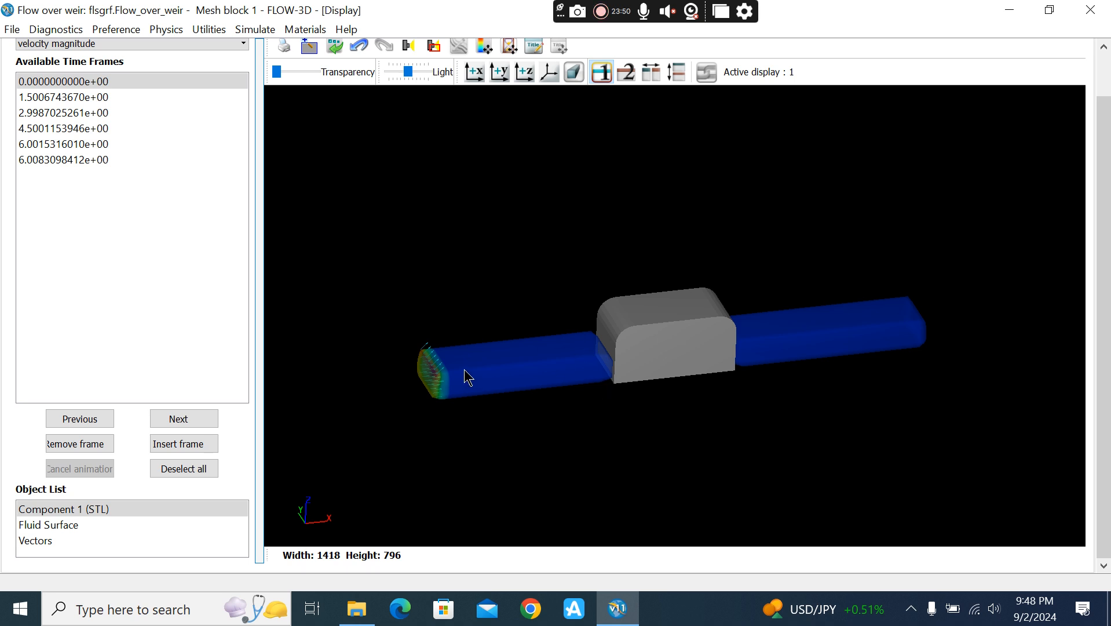
middle_drag(622, 260, 601, 239)
drag(600, 237, 478, 324)
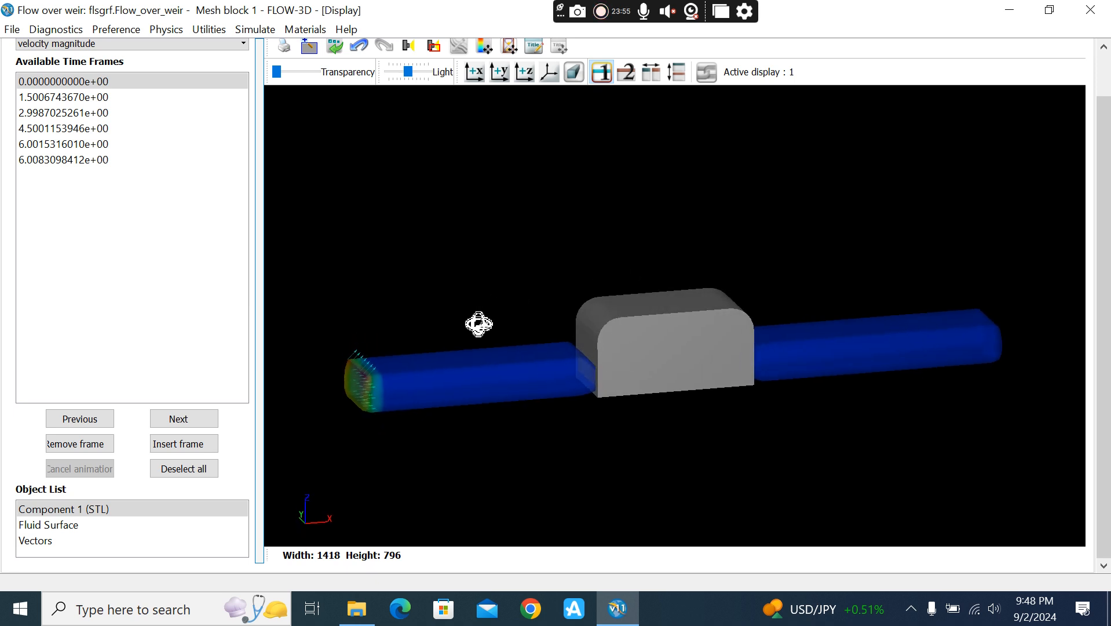
click(42, 101)
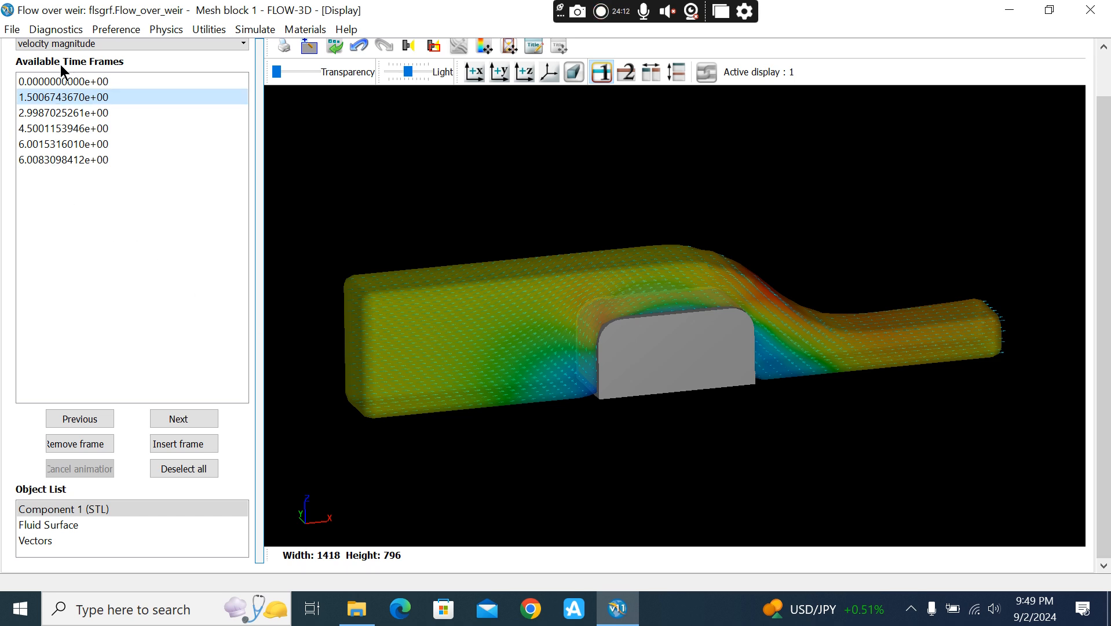
click(60, 113)
click(58, 125)
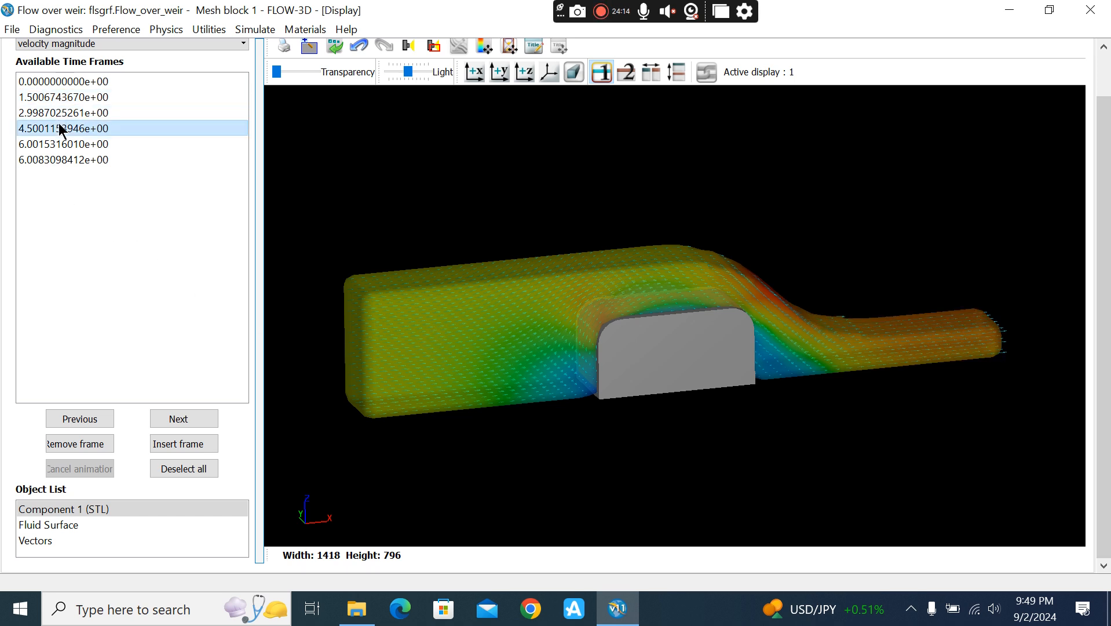
click(66, 145)
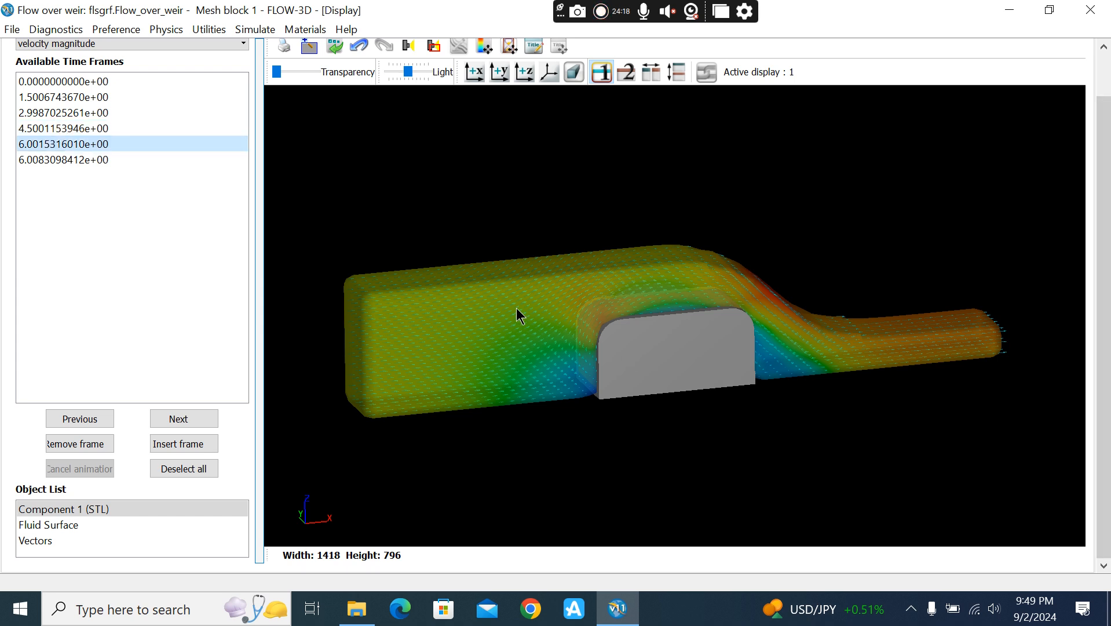
drag(539, 219, 537, 259)
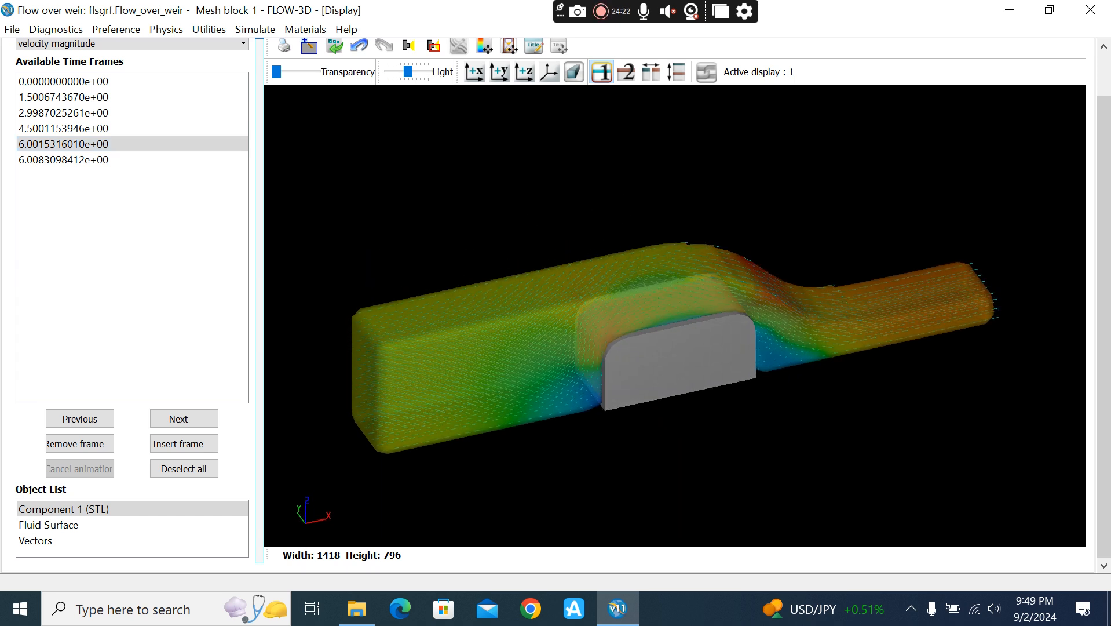
Step: Set the volume flow rate at the X Min boundary of mesh block 1 to 0.1
scroll(1104, 168, up, 2)
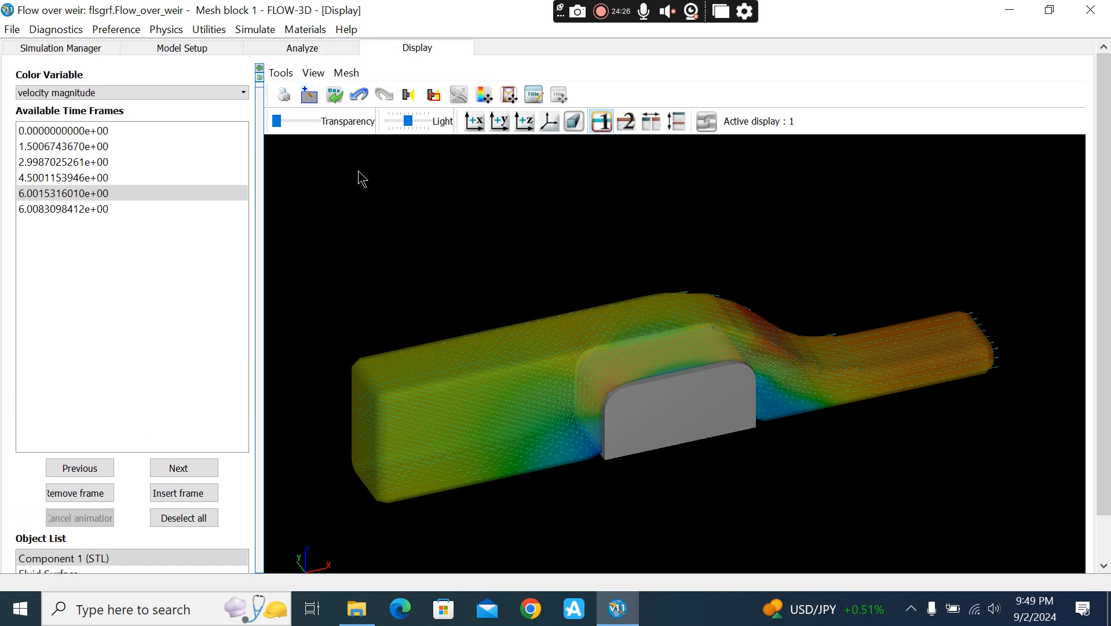
click(75, 51)
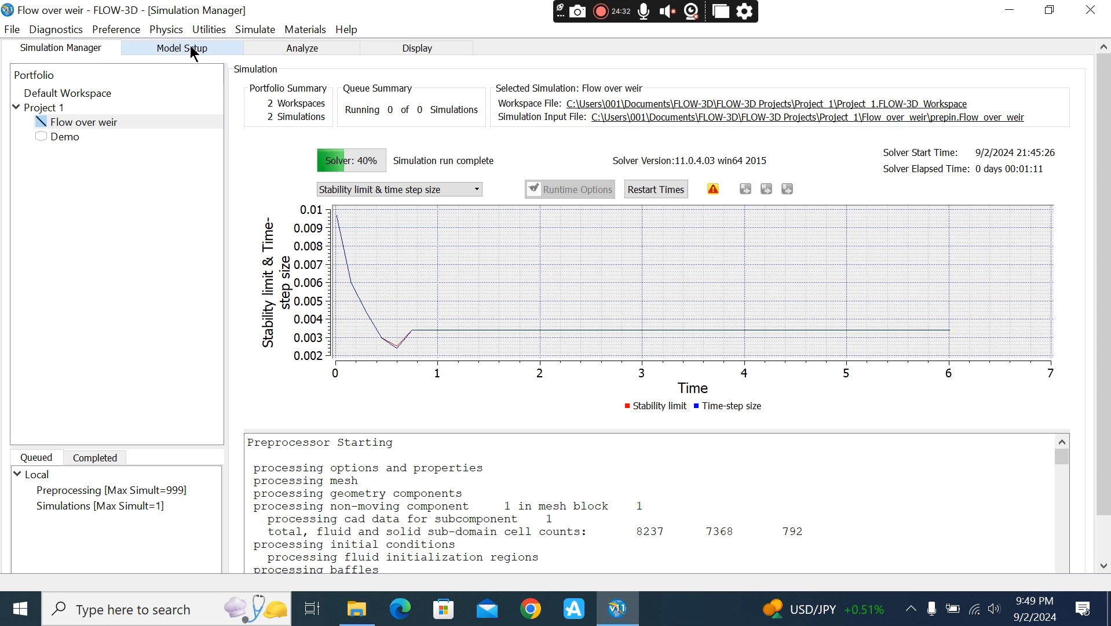
click(190, 50)
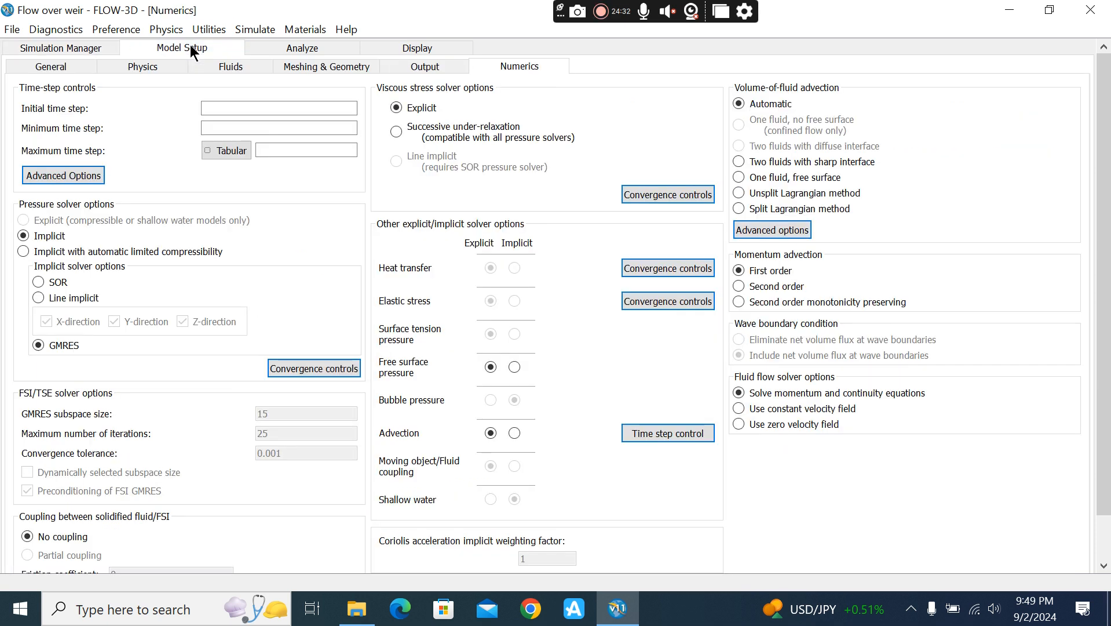
click(325, 71)
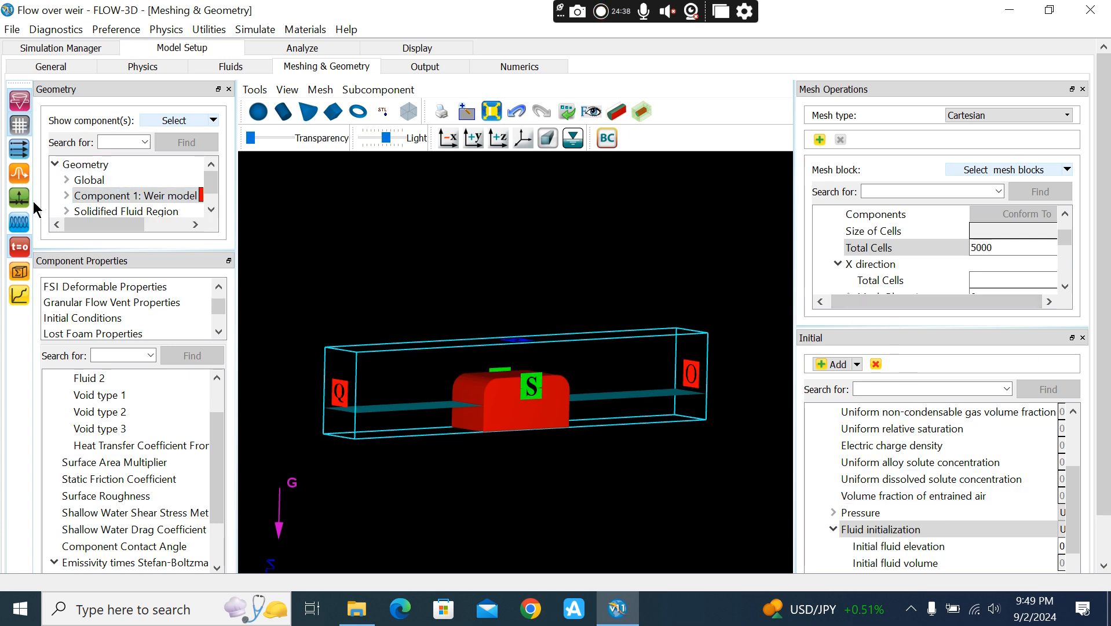
click(20, 124)
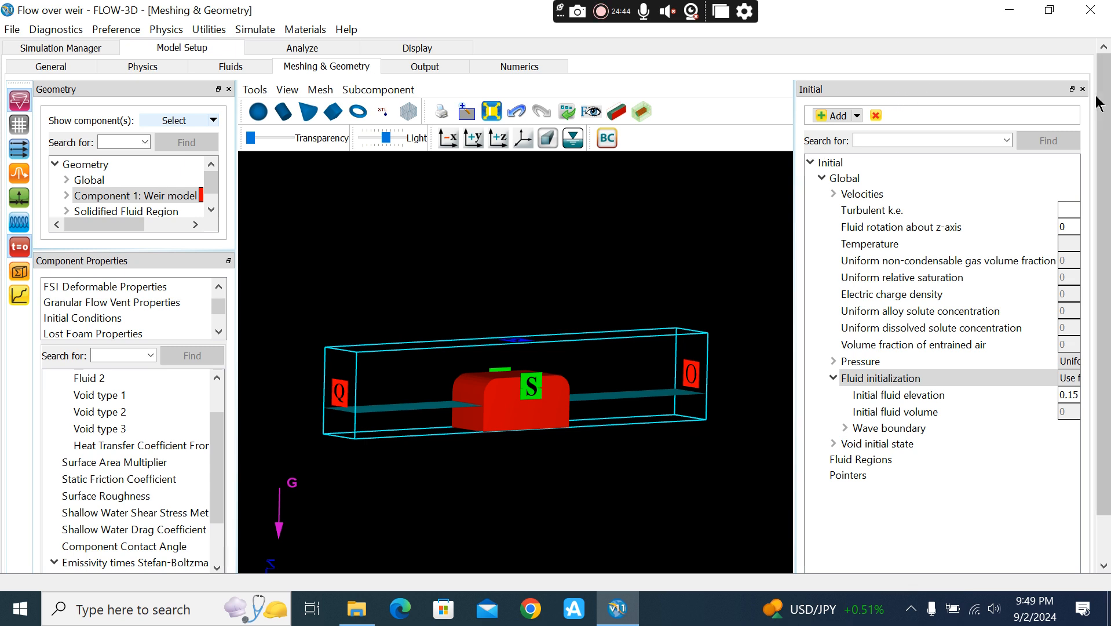
click(20, 123)
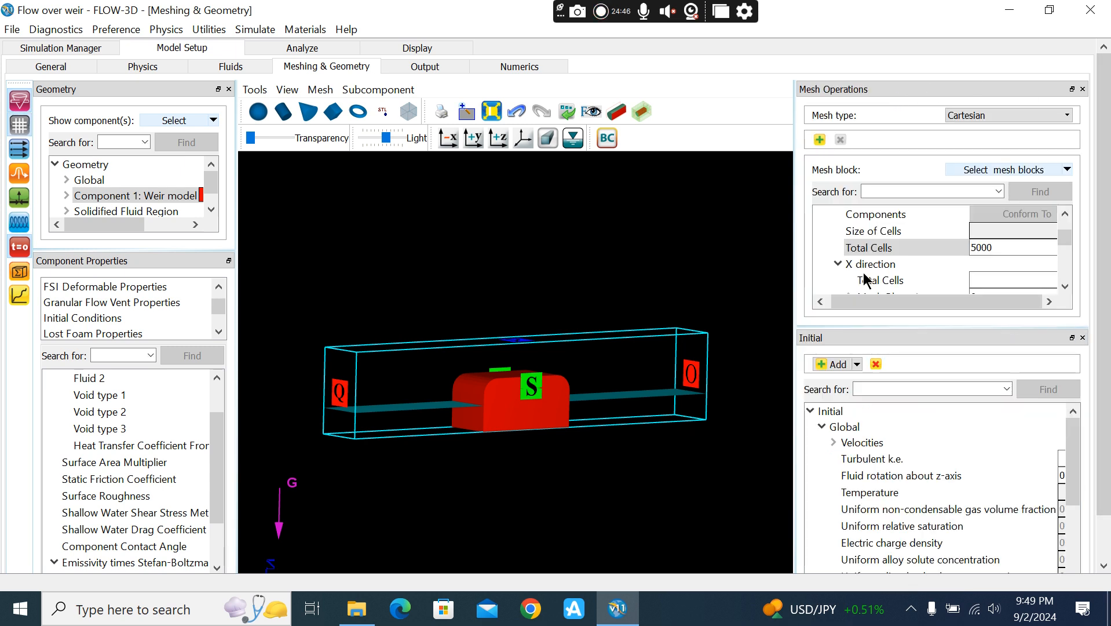
click(1083, 337)
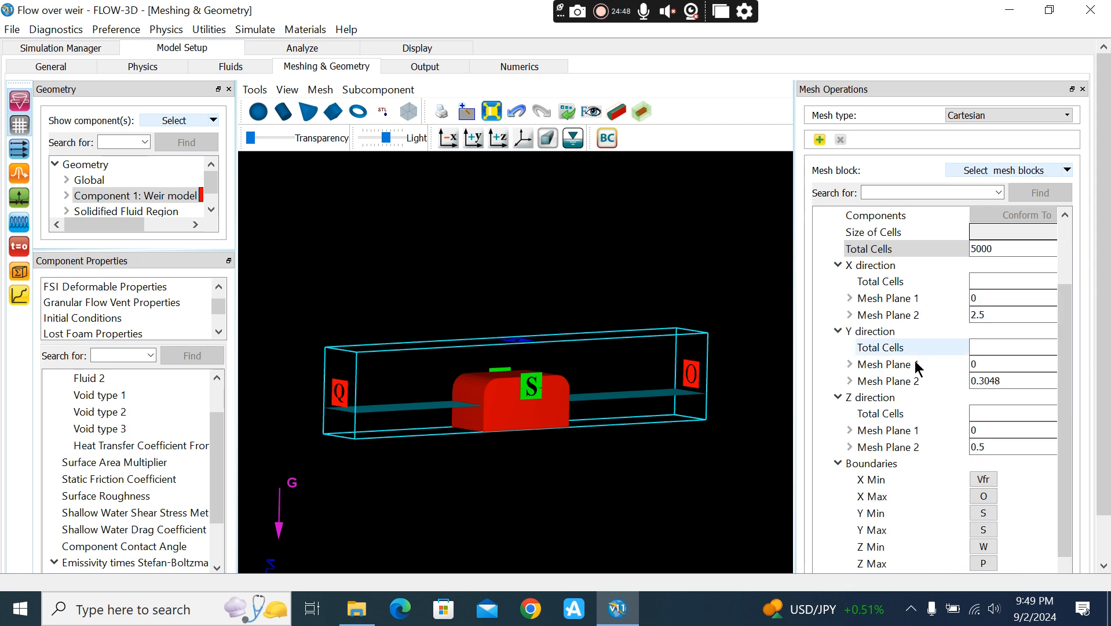
scroll(916, 406, down, 3)
click(985, 413)
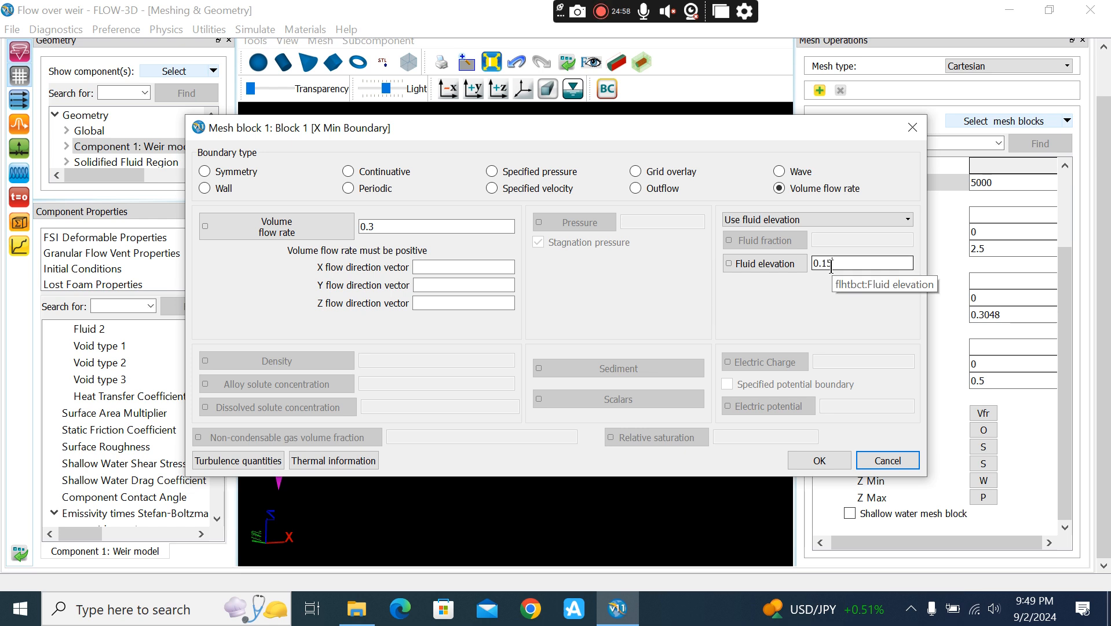
click(419, 230)
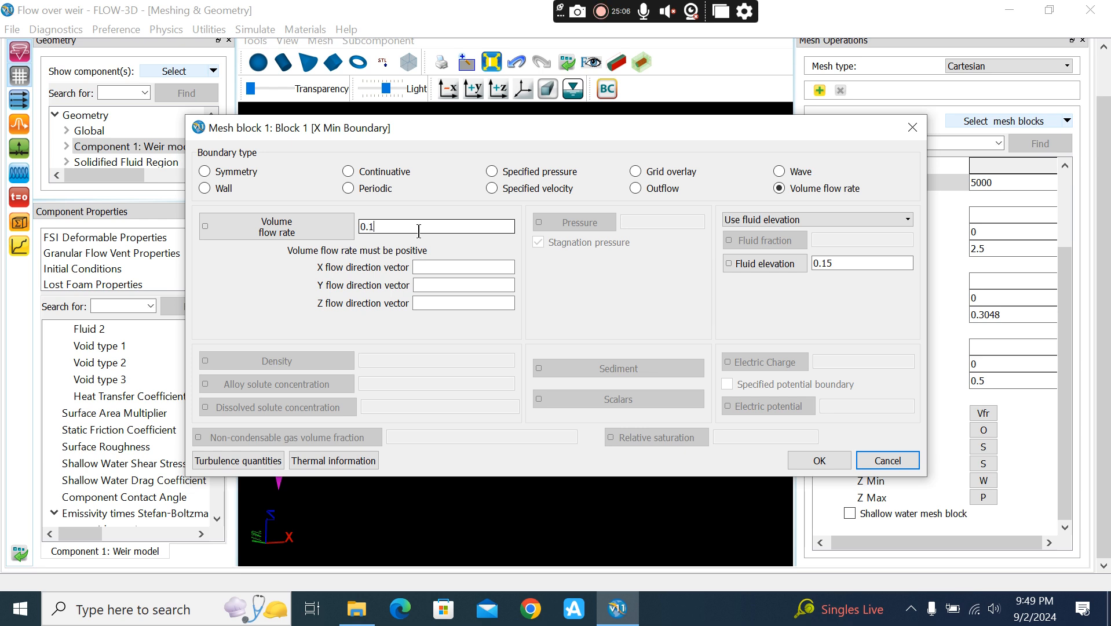
click(819, 461)
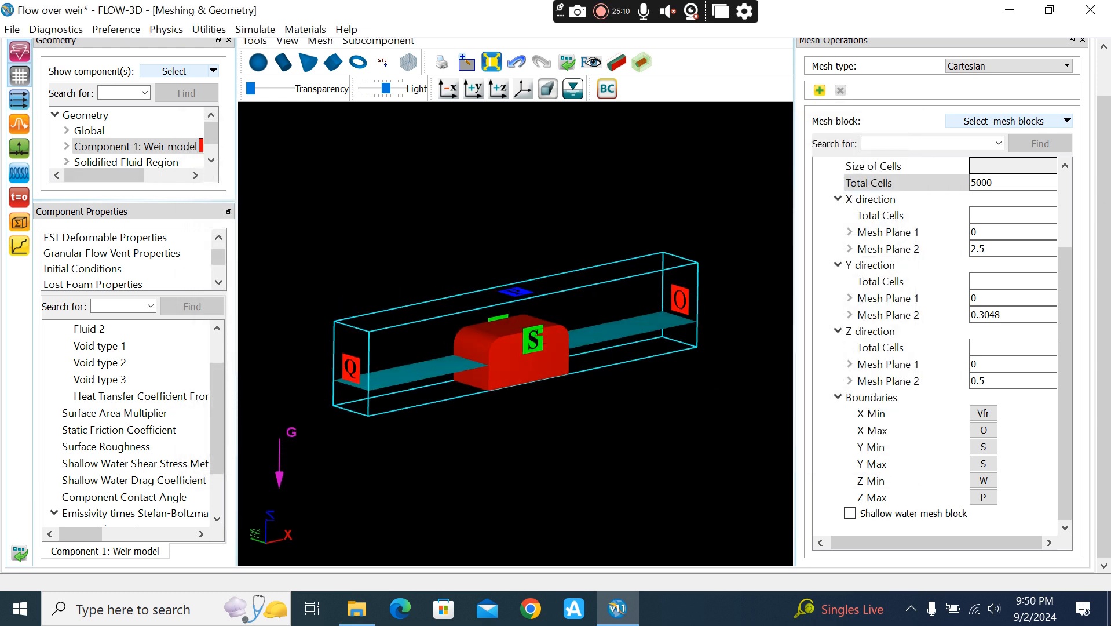
drag(1104, 110, 1102, 46)
click(52, 48)
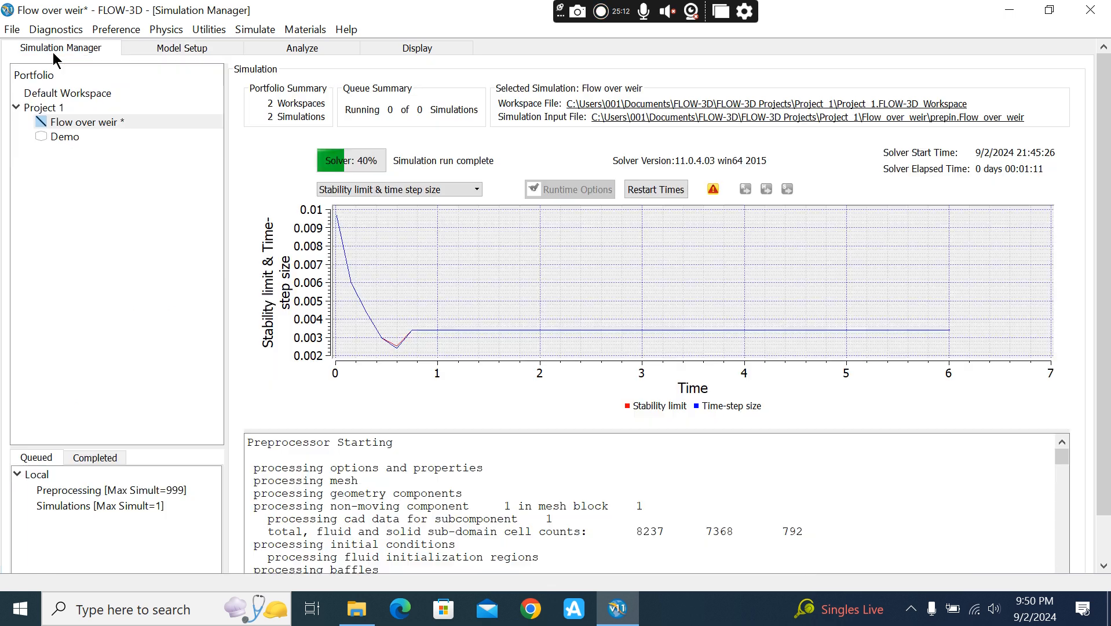
click(90, 124)
right_click(90, 124)
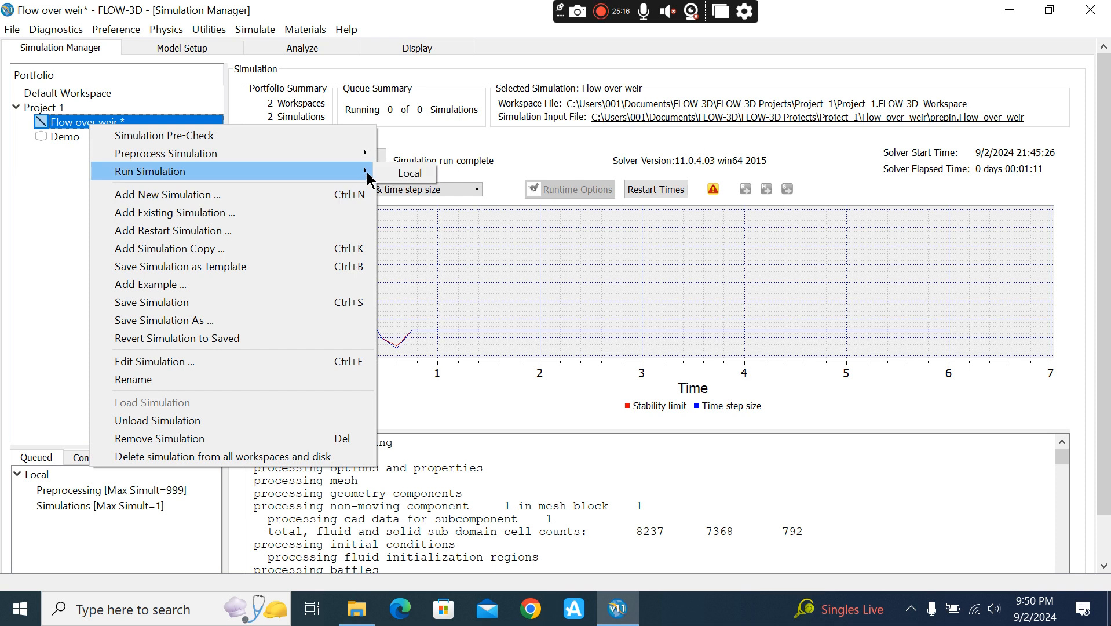
click(409, 172)
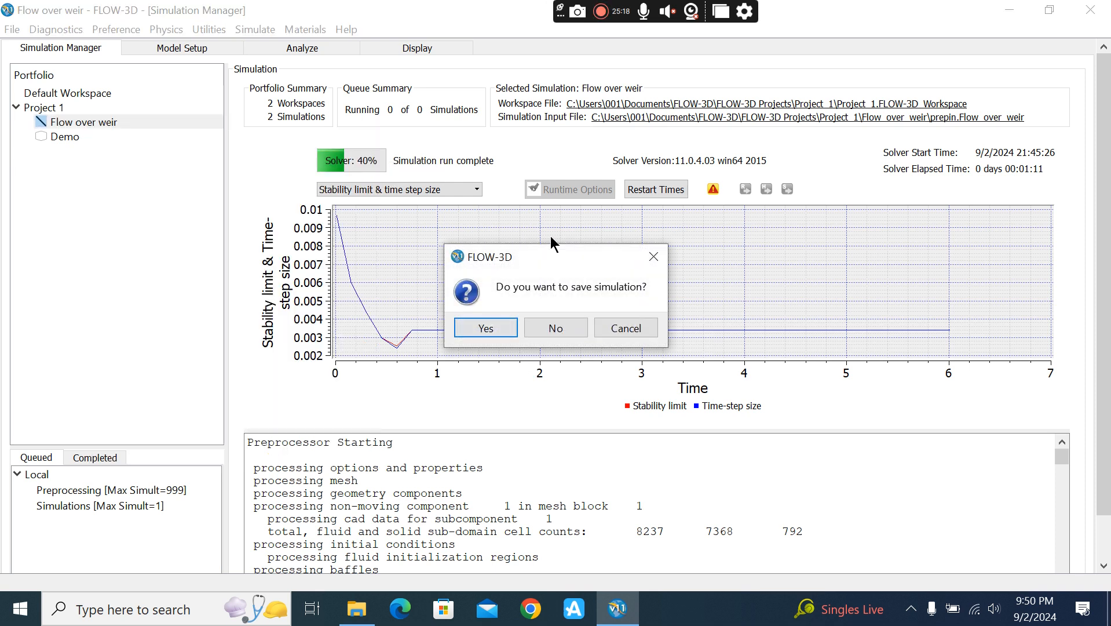
click(653, 257)
Step: Set the simulation's finish time to 10
click(176, 48)
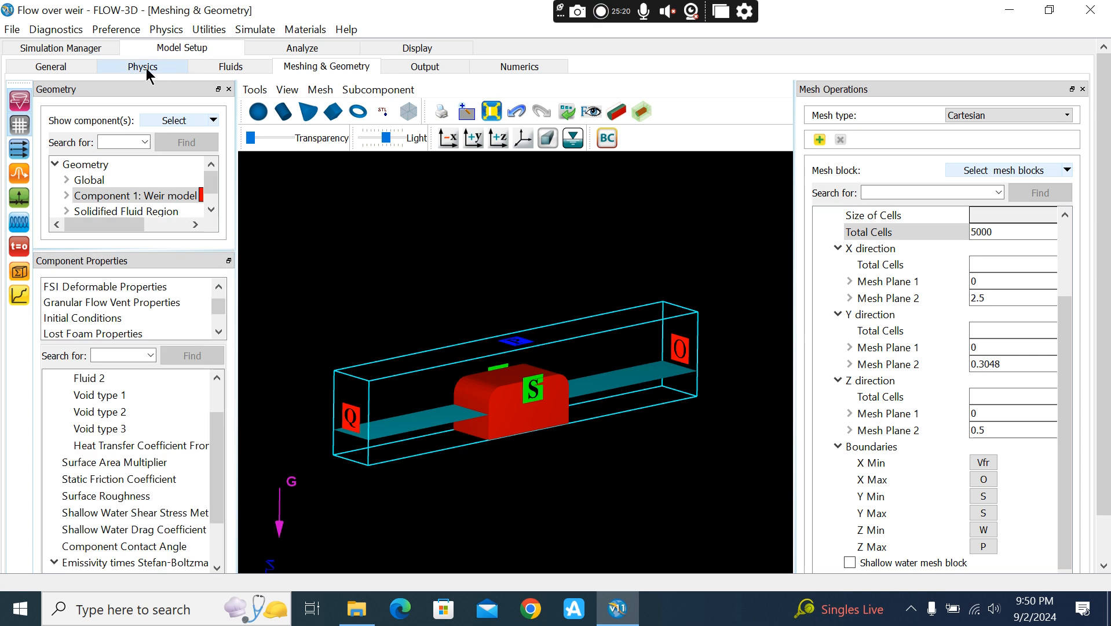
click(54, 47)
click(193, 49)
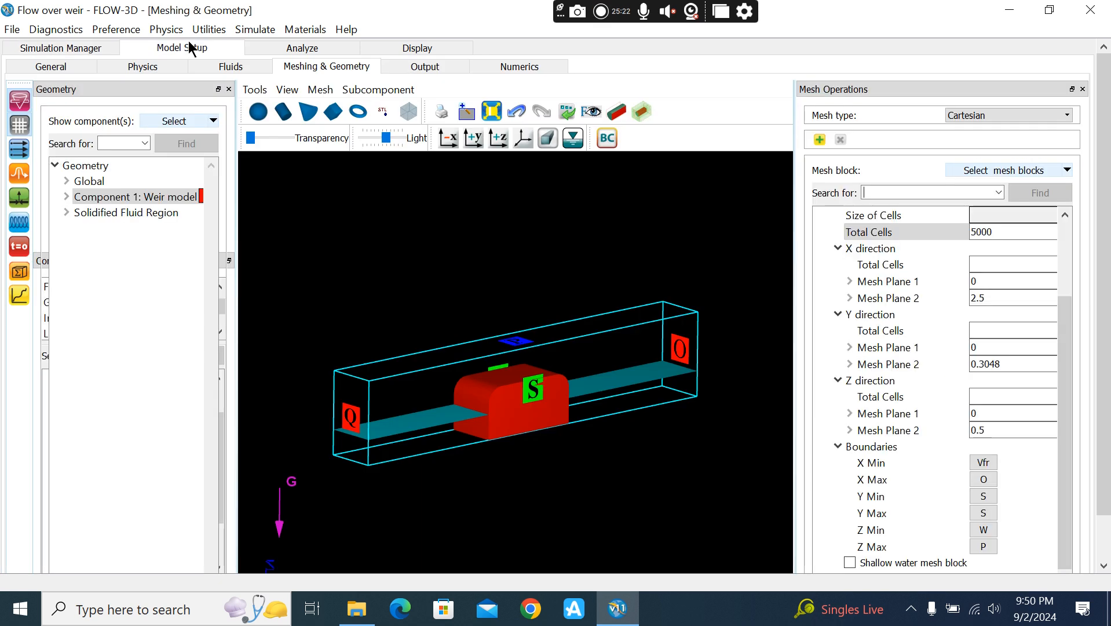
click(48, 65)
click(133, 94)
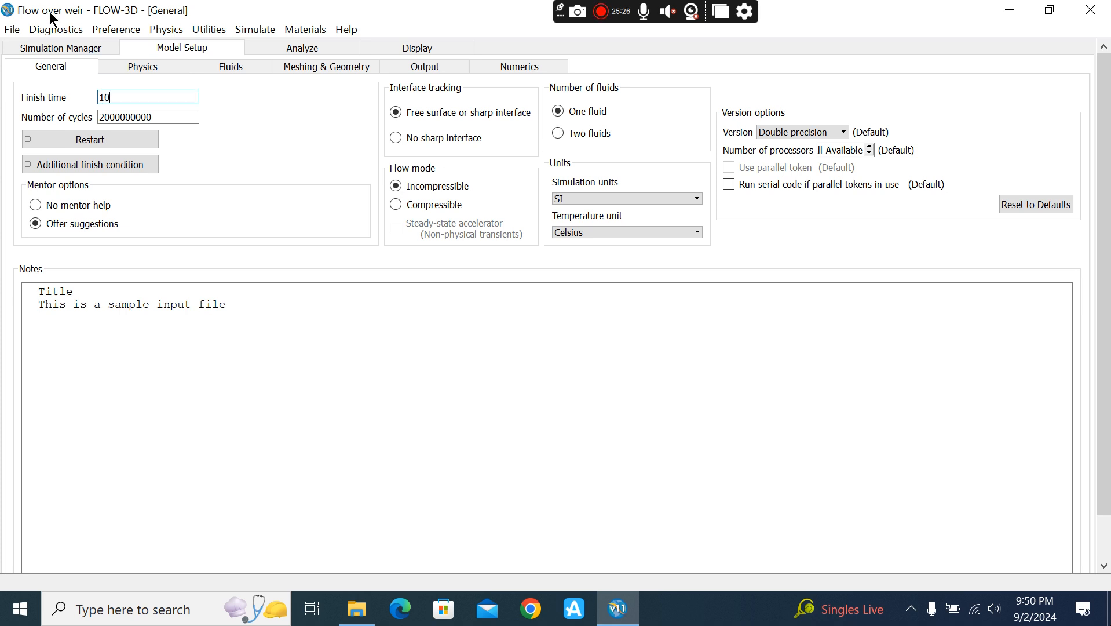
Step: Save the changed Flow over weir simulation, run it locally and monitor the solver output until the run ends
click(51, 49)
right_click(84, 118)
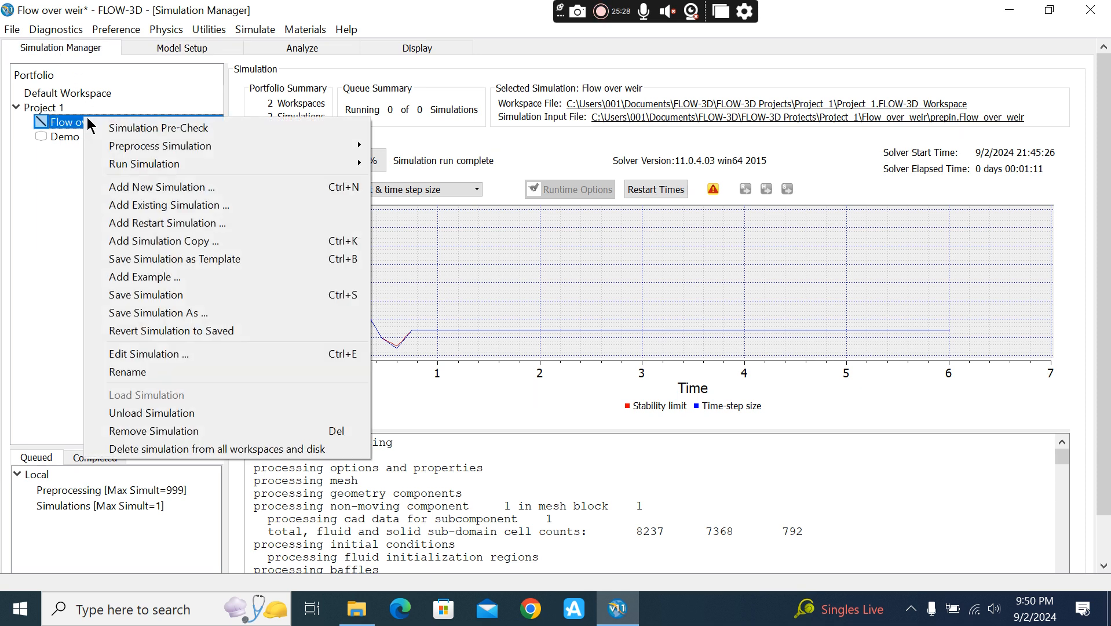
mouse_move(354, 164)
click(404, 147)
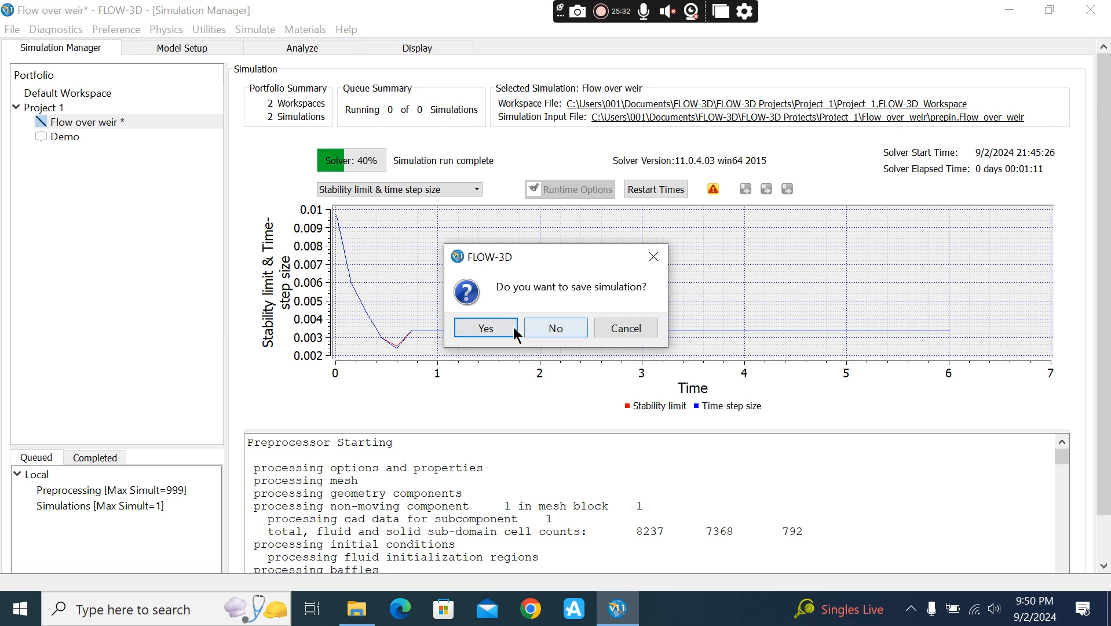
click(516, 327)
click(578, 325)
click(577, 324)
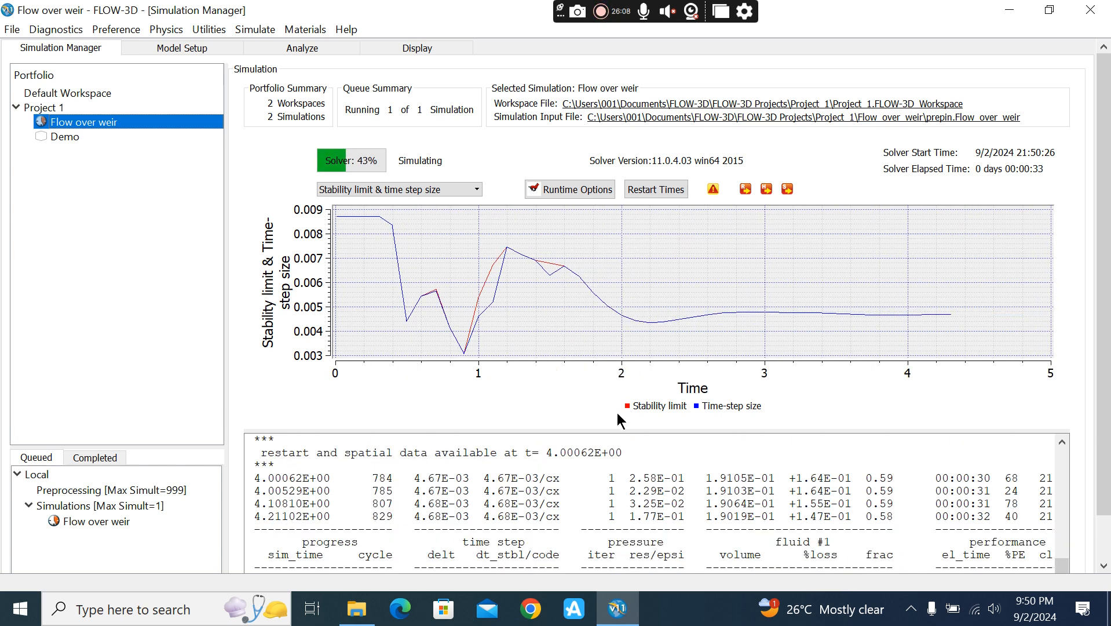
scroll(564, 453, down, 2)
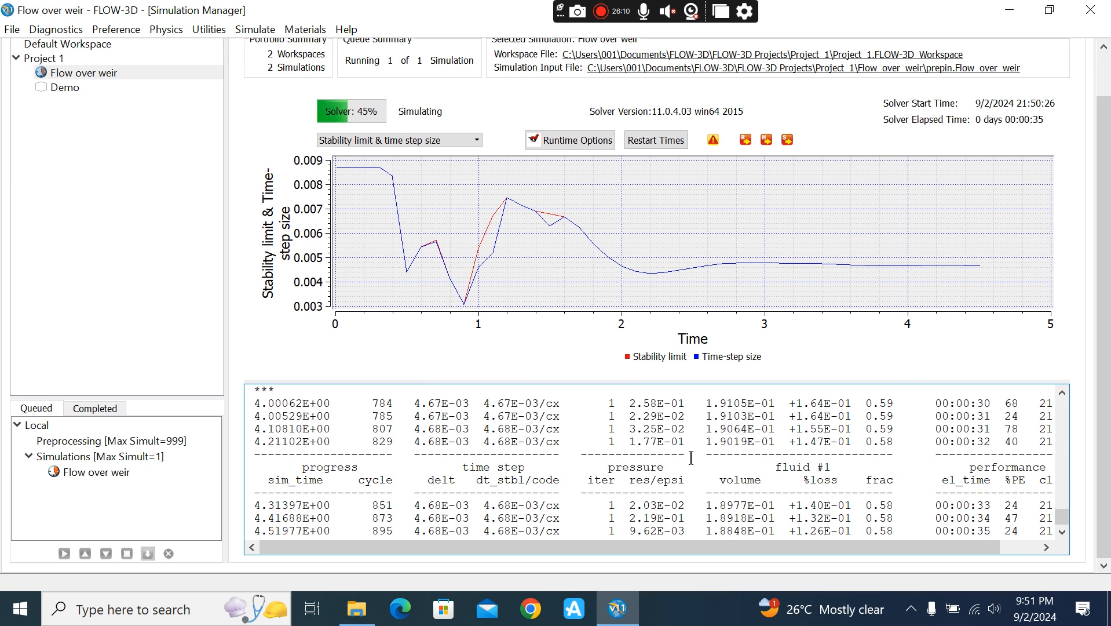
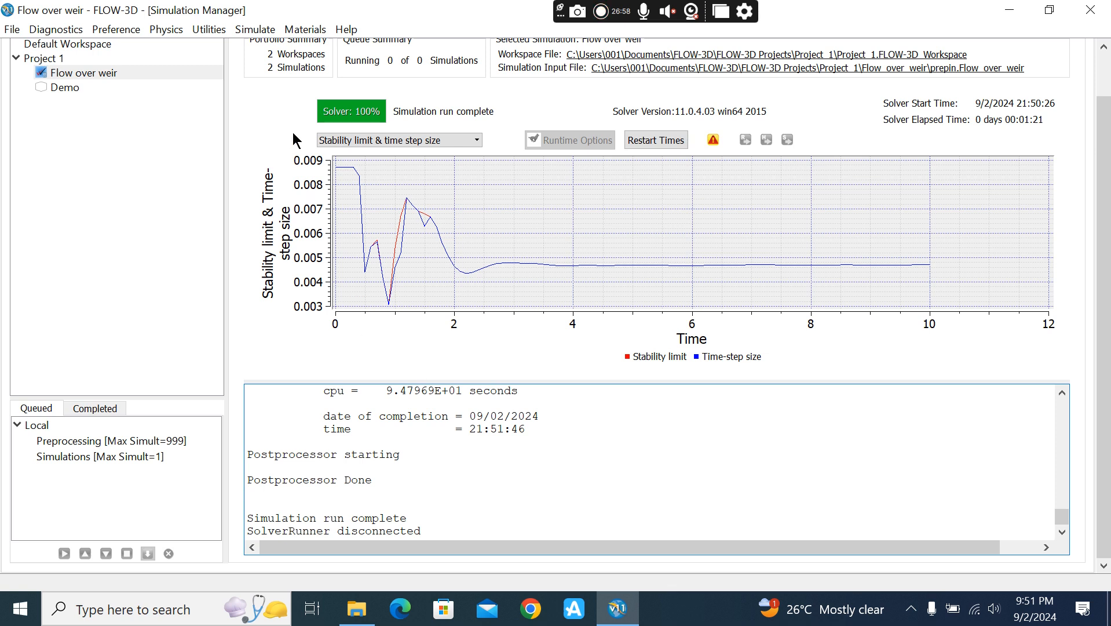
Step: Reload the results file of the new run and render the 3-D velocity magnitude plot with plain velocity vectors
scroll(224, 266, up, 1)
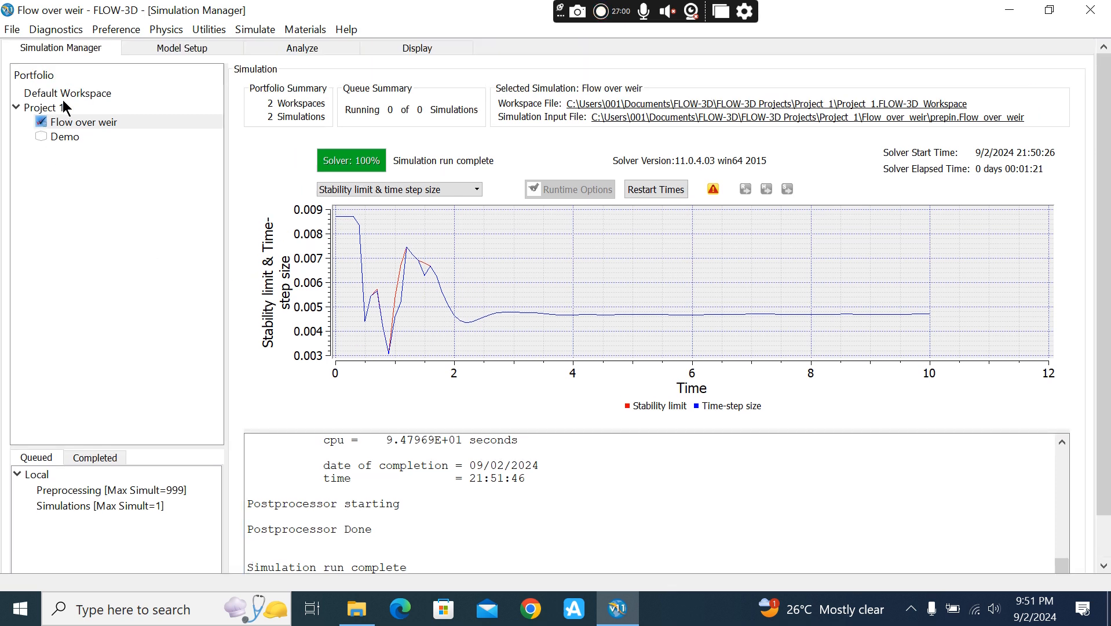
click(79, 124)
click(319, 48)
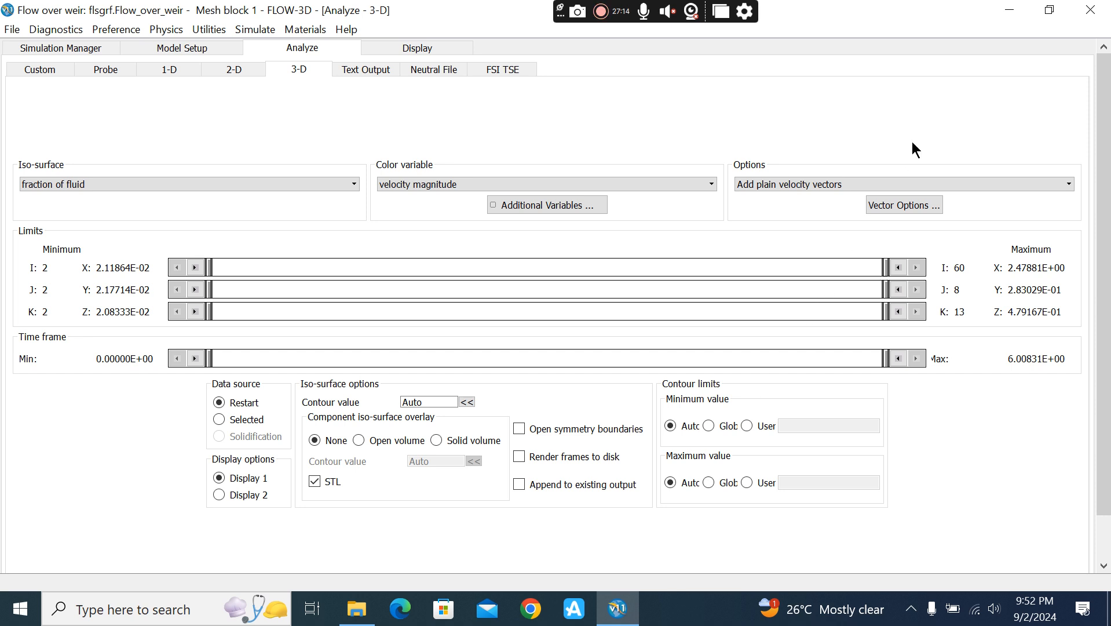
scroll(596, 426, down, 2)
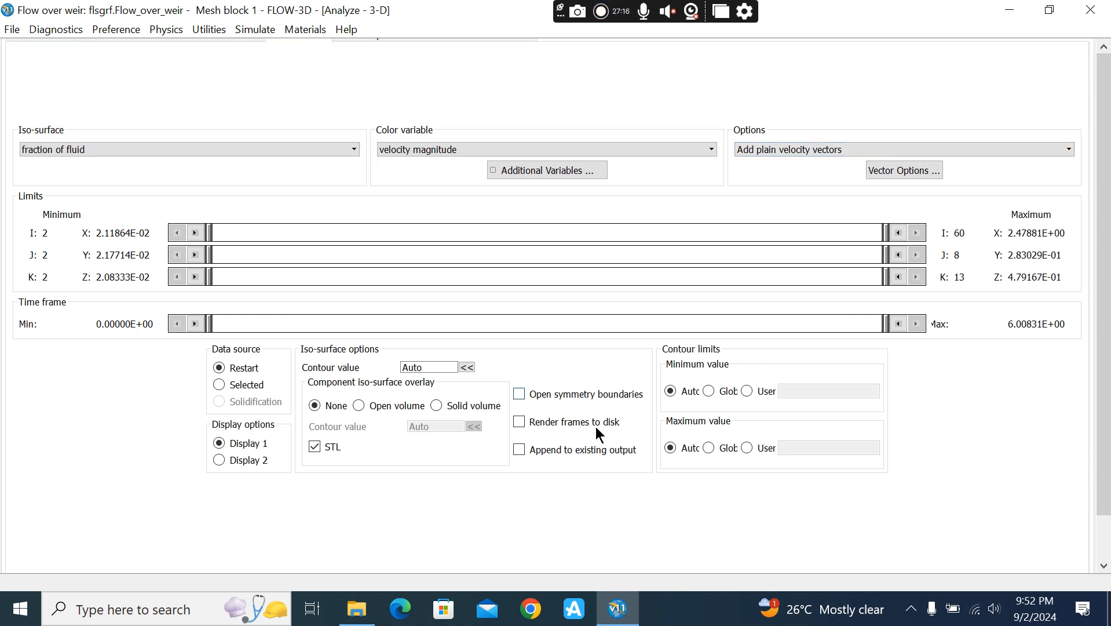
click(167, 549)
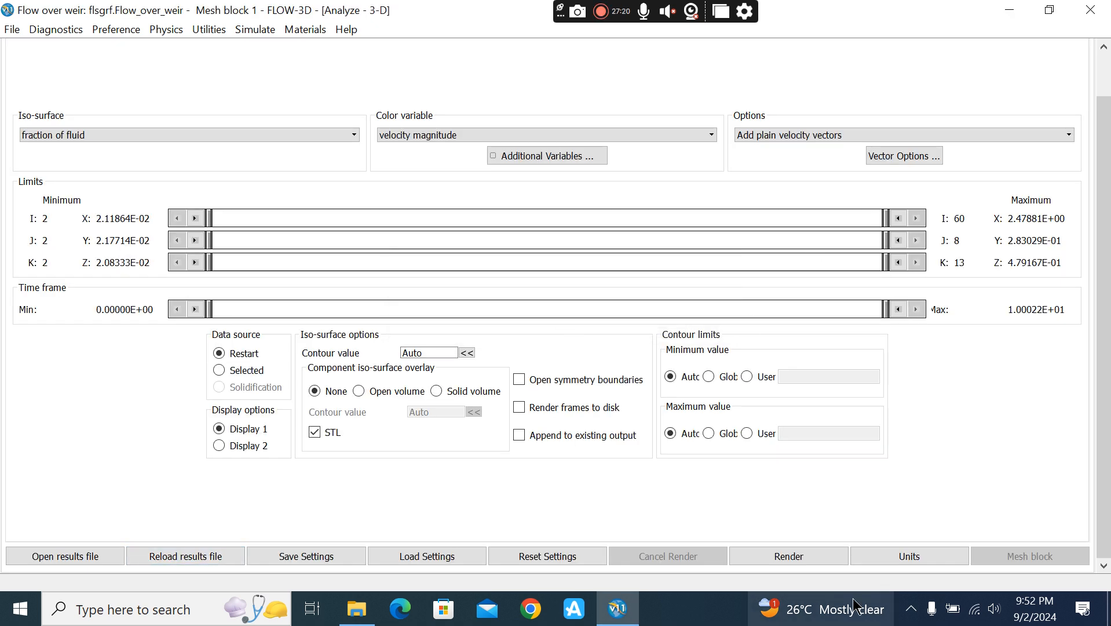
click(798, 558)
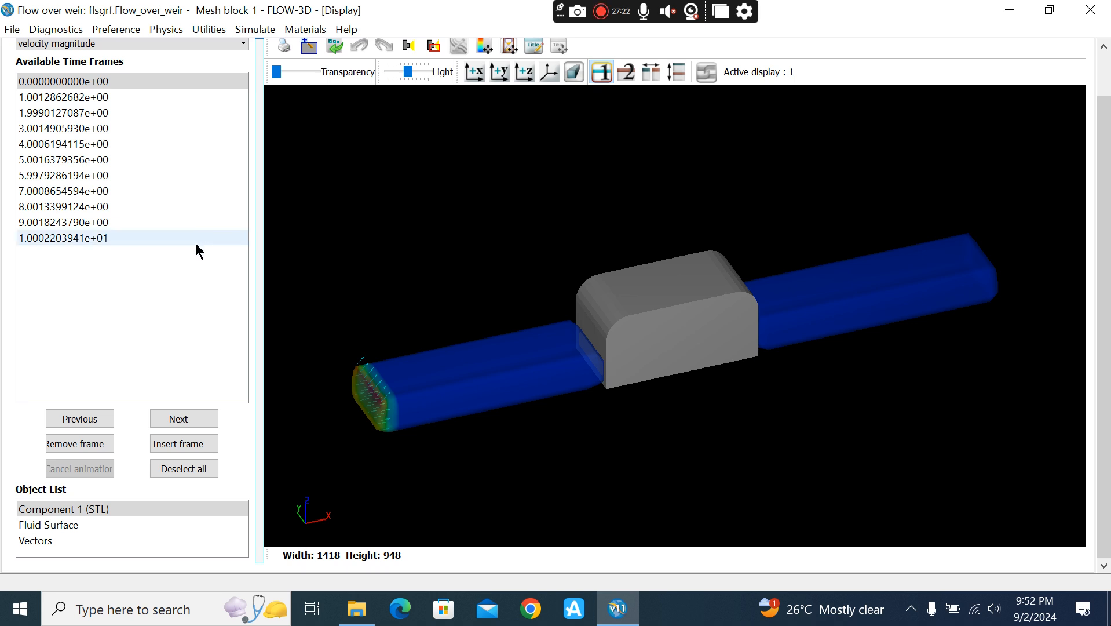
Step: Turn the 3-D plot to a side view and step through the time frames from 0 to 7.0008654594e+00
drag(742, 426, 639, 281)
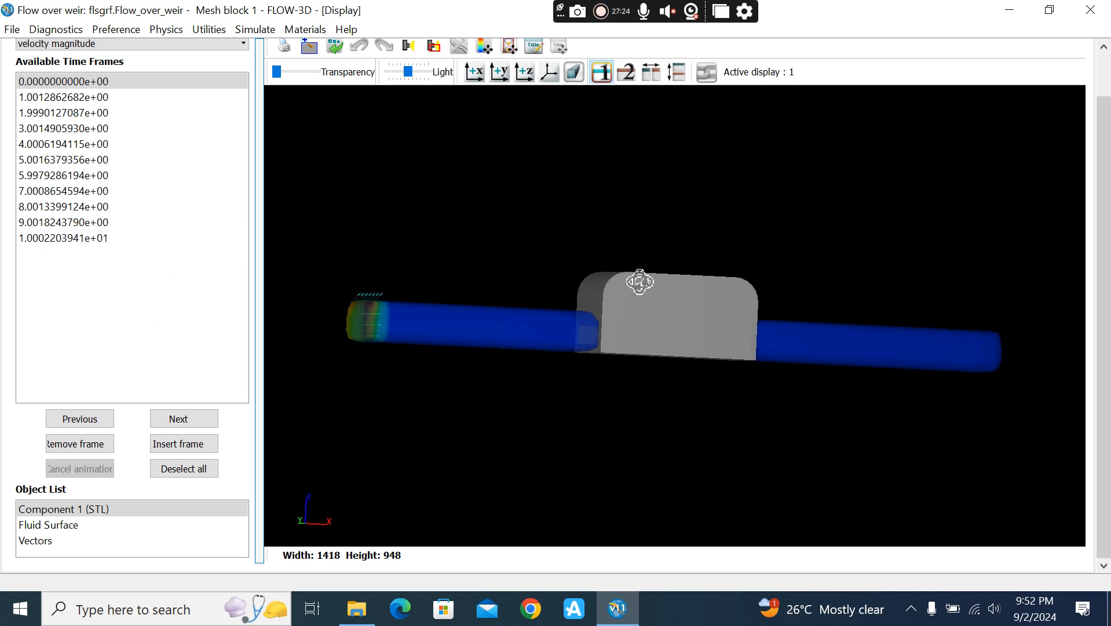
click(180, 417)
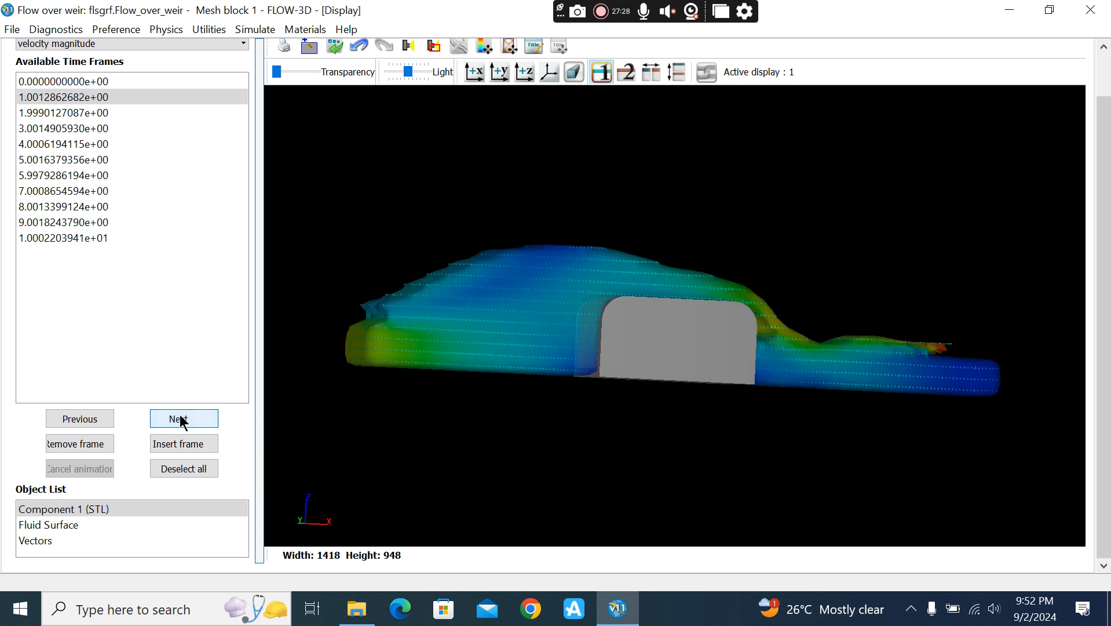
click(181, 417)
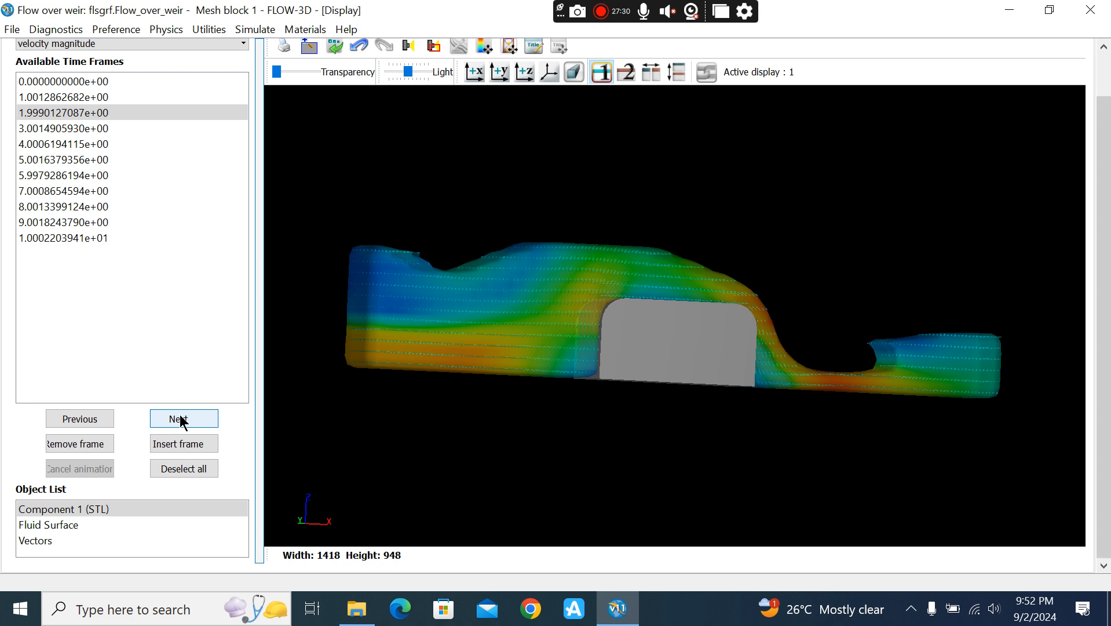
click(180, 418)
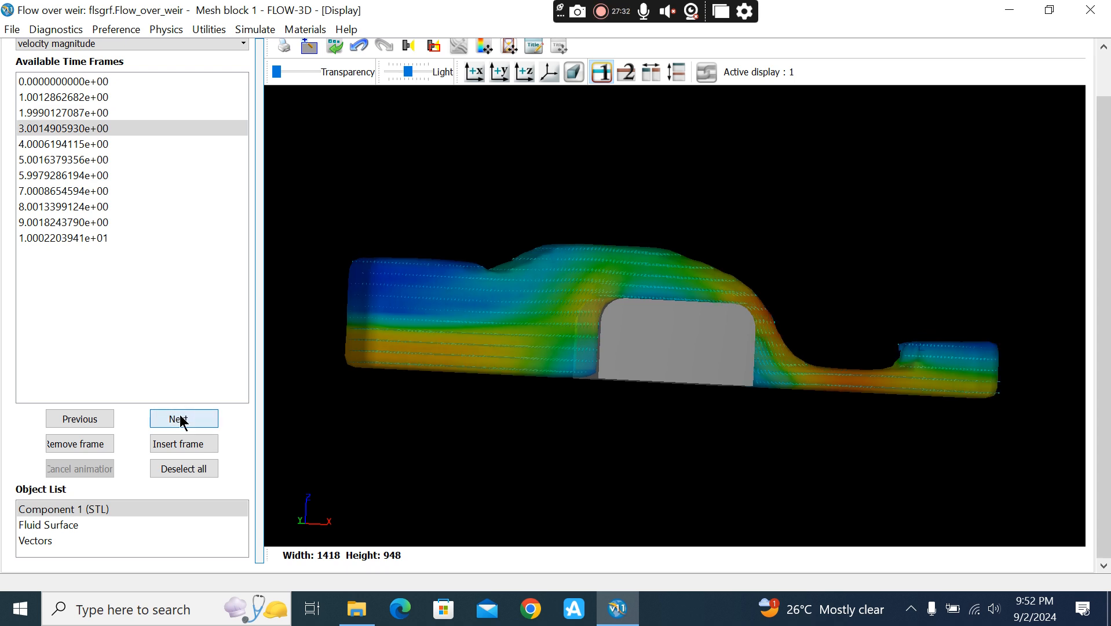
click(180, 418)
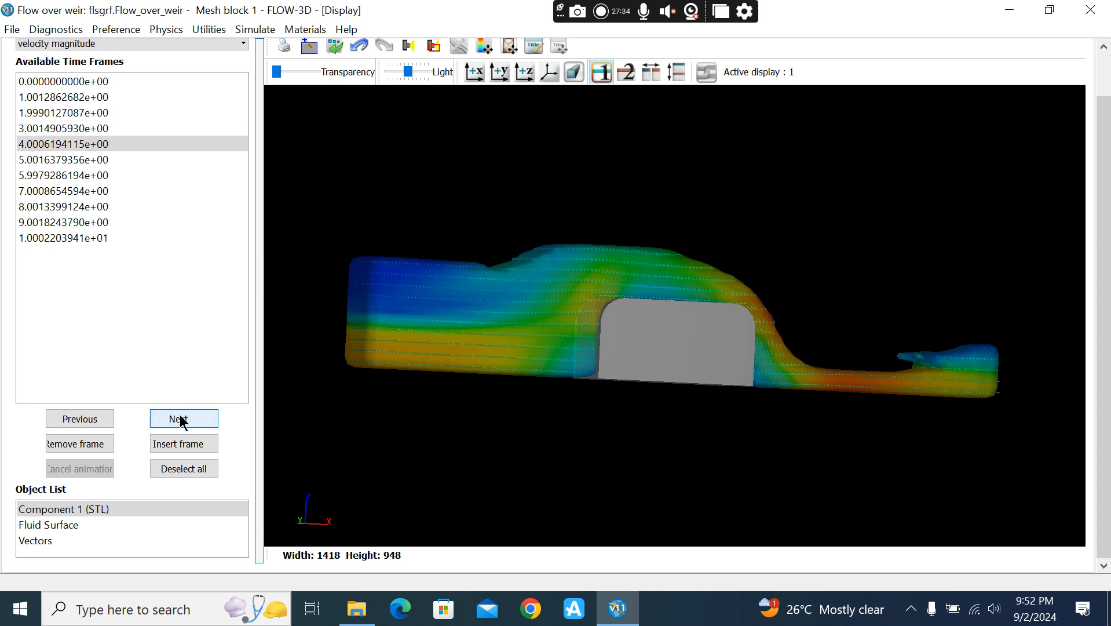
click(180, 418)
click(181, 418)
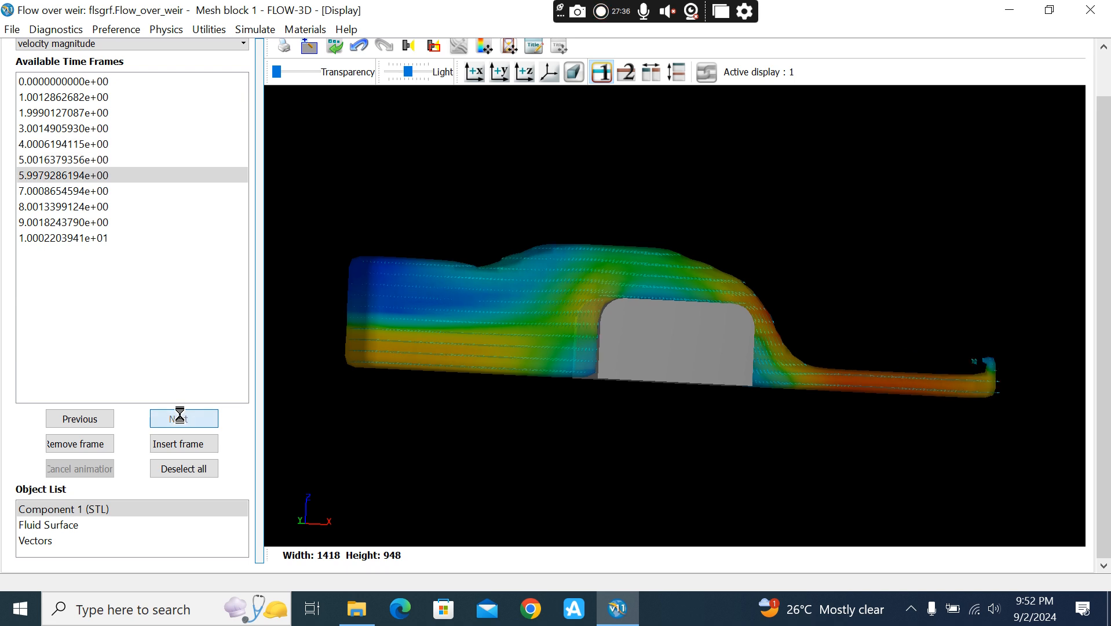
click(180, 418)
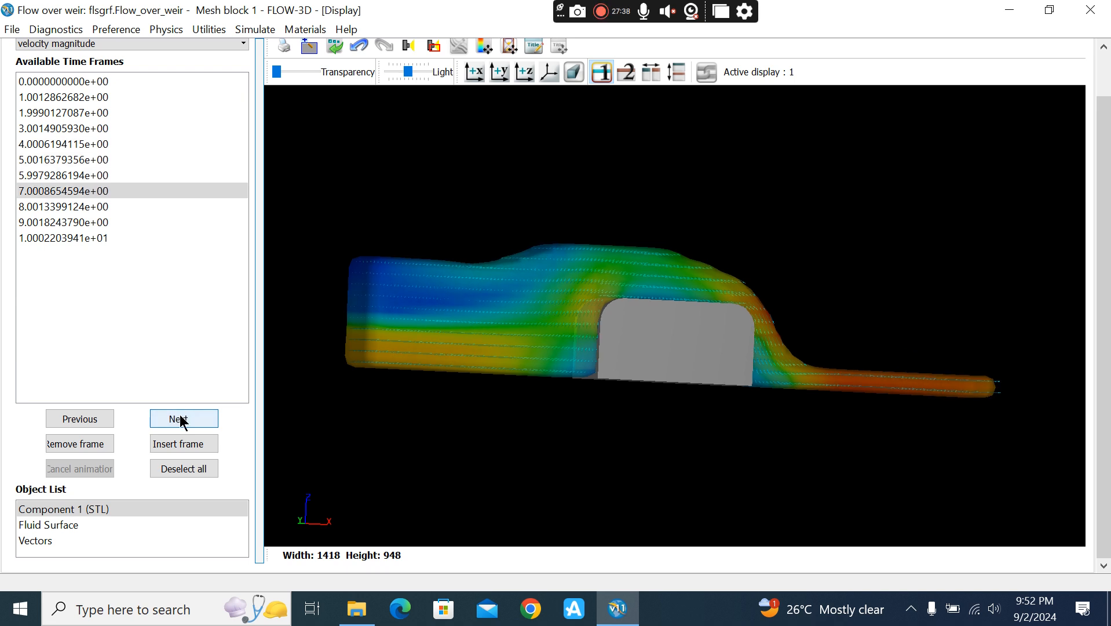
Step: Examine the flow over the weir from several angles, then display and examine the final time frame, 1.0002203941e+01
scroll(493, 271, down, 1)
drag(511, 308, 689, 348)
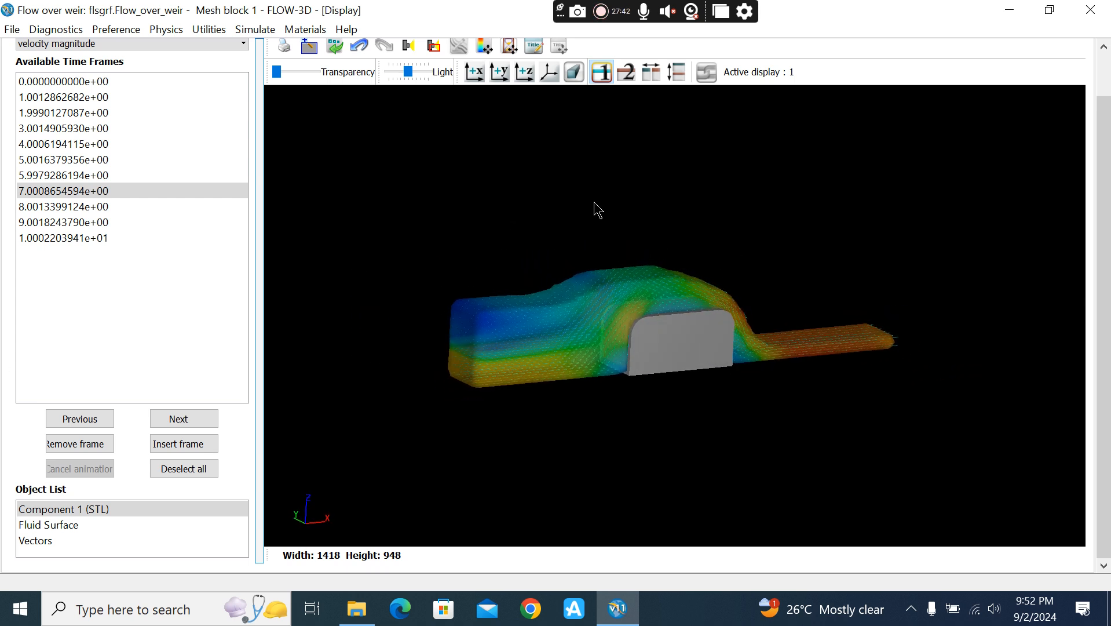
scroll(697, 248, down, 1)
drag(697, 248, 680, 397)
drag(666, 318, 656, 268)
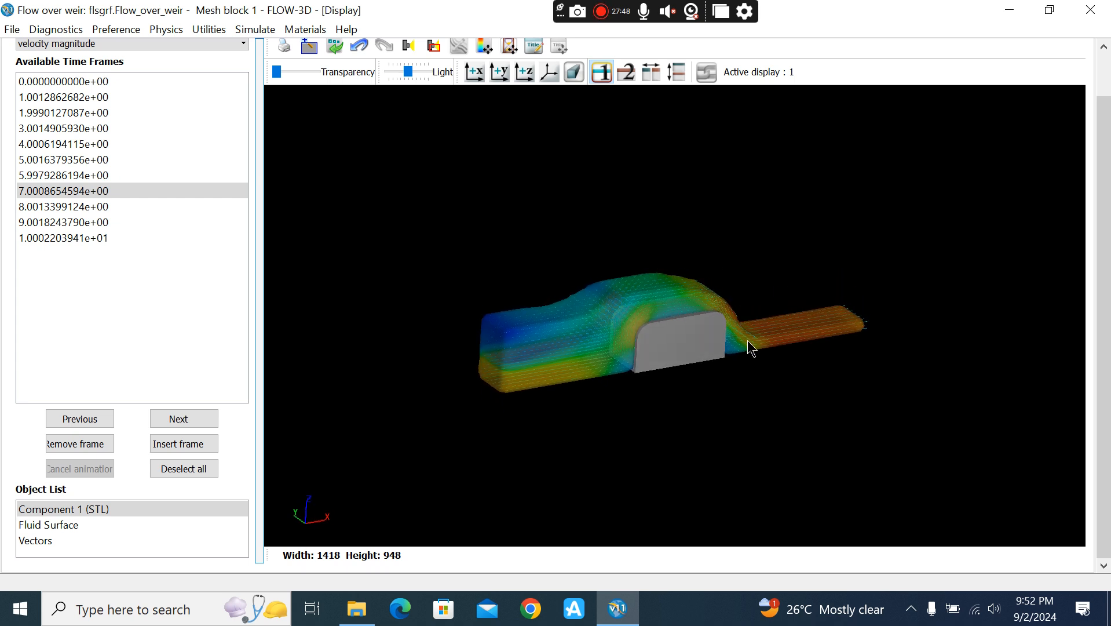
scroll(591, 318, up, 2)
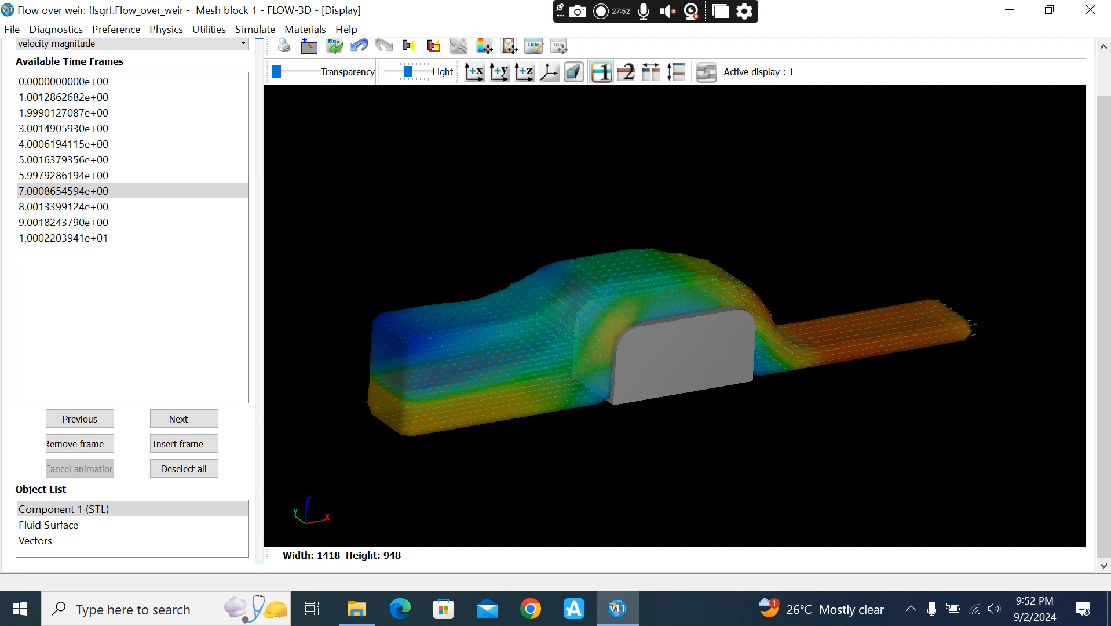
click(82, 207)
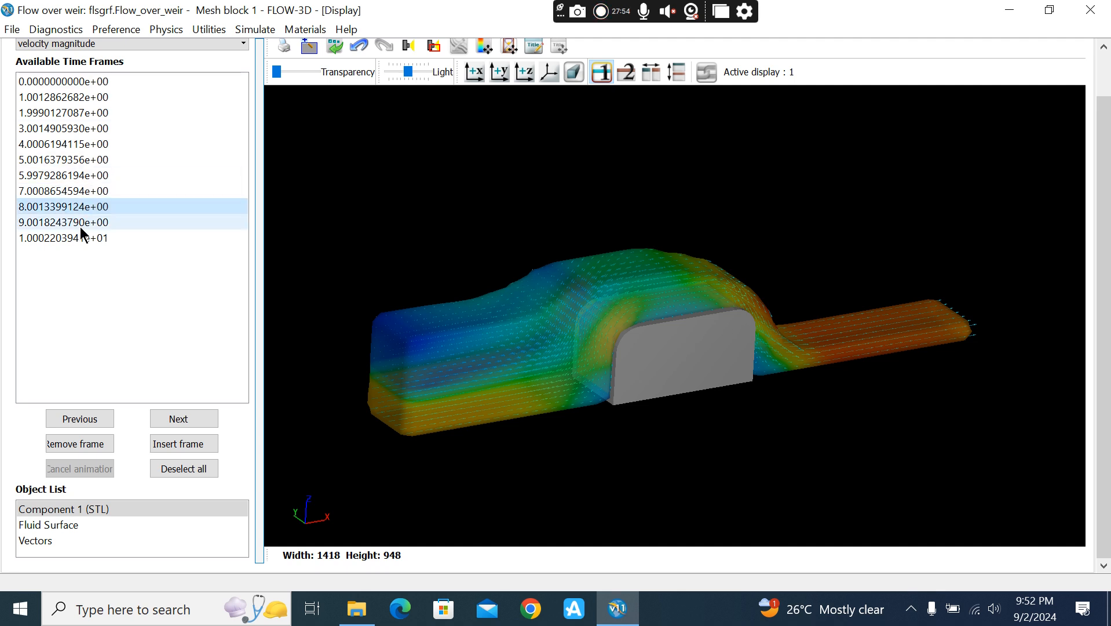
click(82, 223)
click(82, 238)
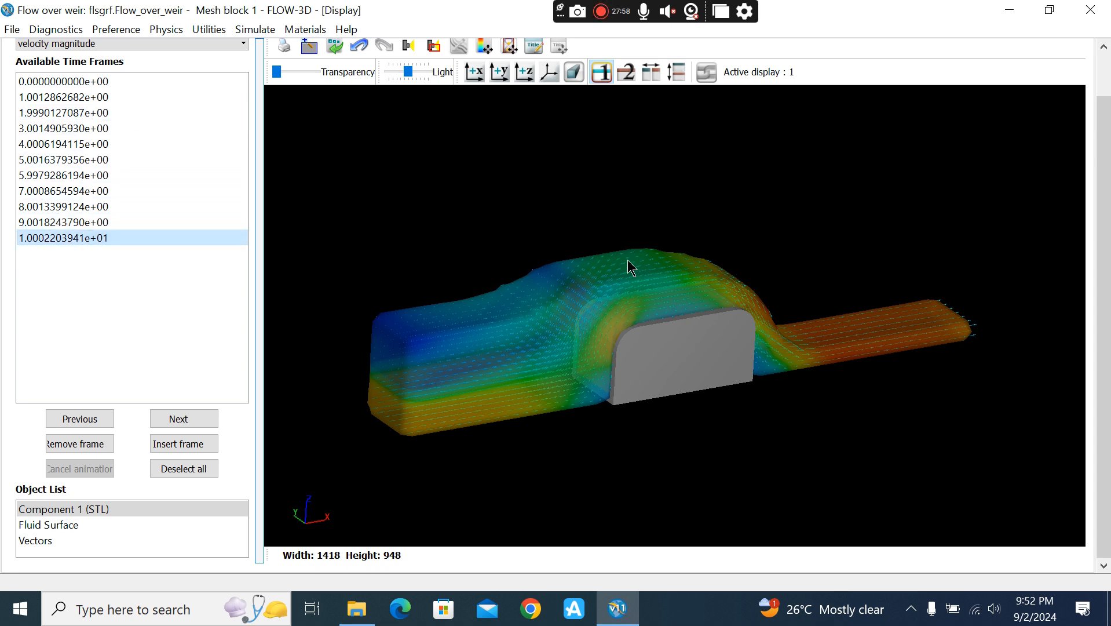
drag(652, 303, 615, 326)
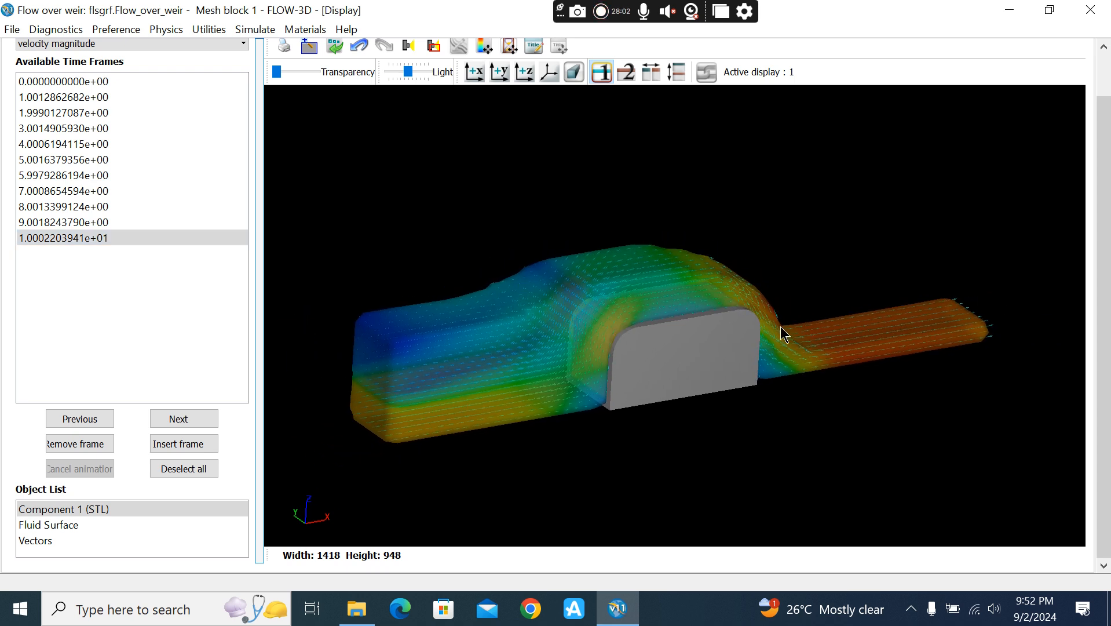
mouse_move(716, 343)
mouse_down()
mouse_move(595, 228)
mouse_move(625, 385)
mouse_move(724, 345)
mouse_up()
Step: Set Mesh Plane 2 in the Z direction of mesh block 1 to 1 in the Flow over weir model
drag(1107, 183, 1109, 134)
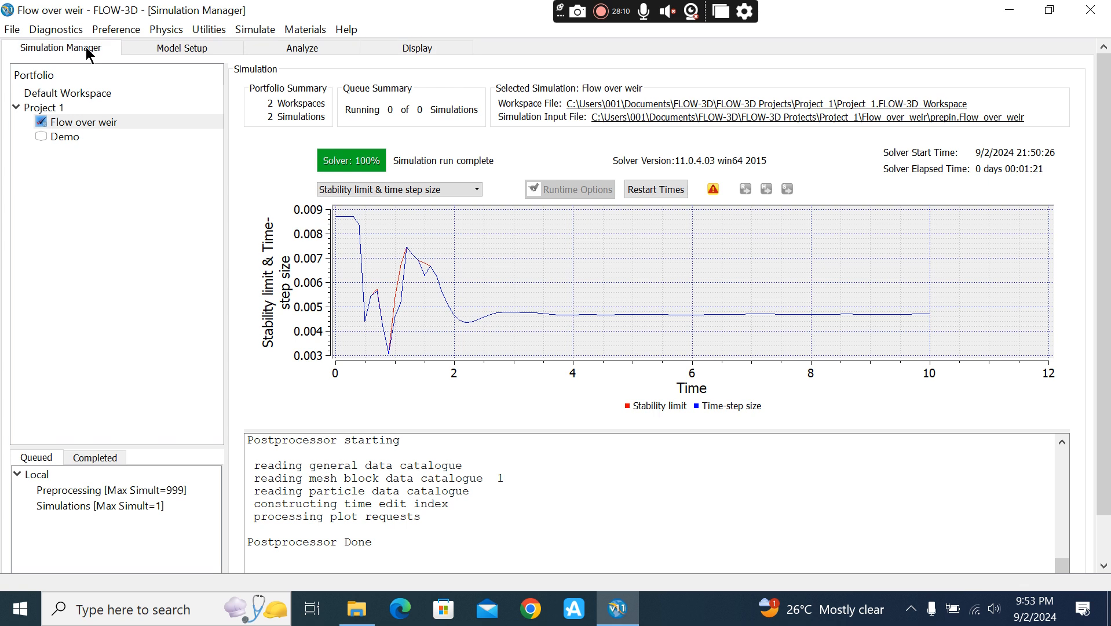
click(87, 49)
click(69, 137)
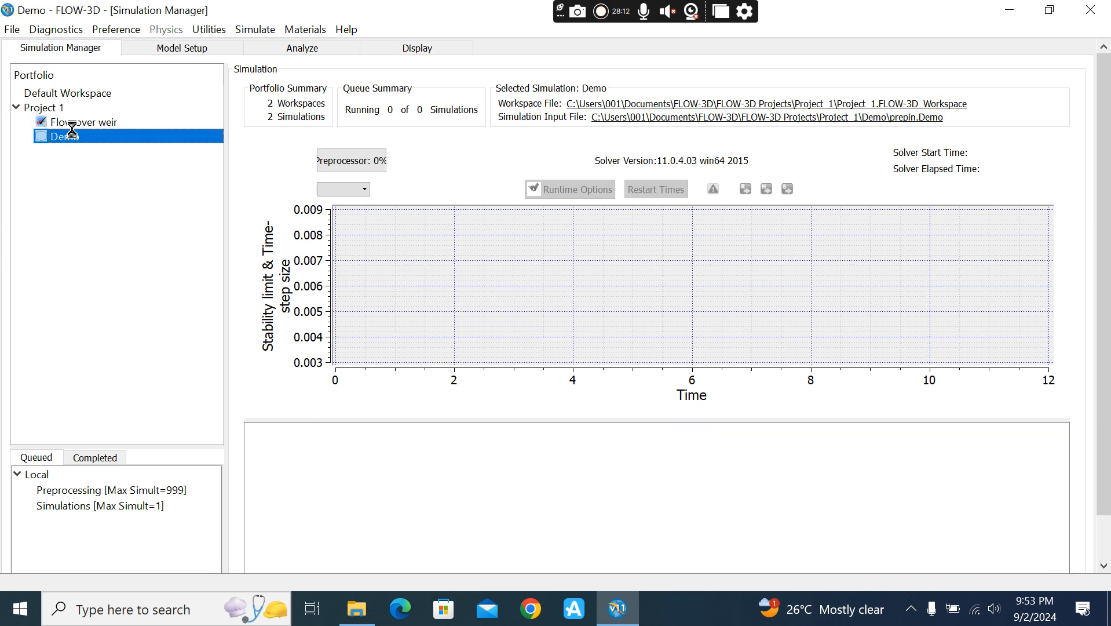
click(73, 123)
click(195, 45)
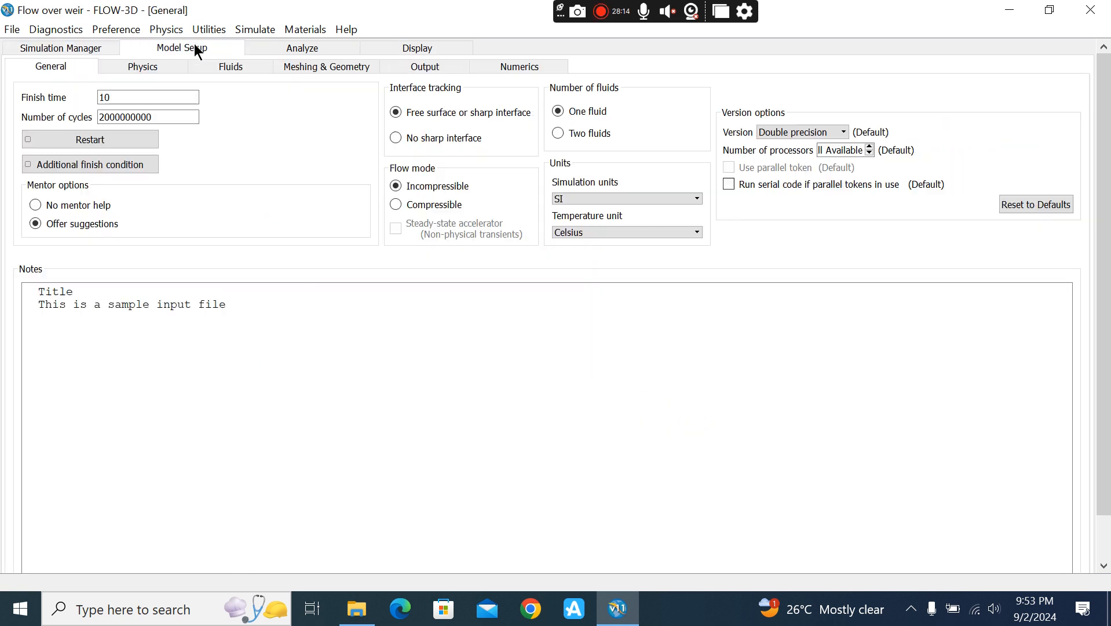
click(233, 66)
click(134, 64)
click(348, 66)
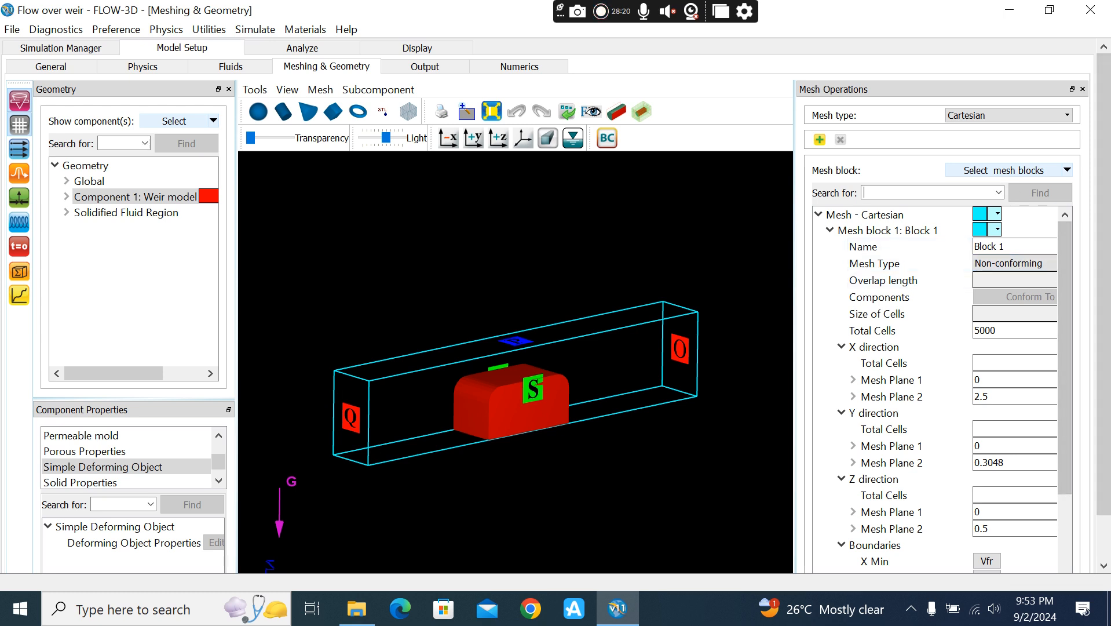
scroll(1099, 336, down, 2)
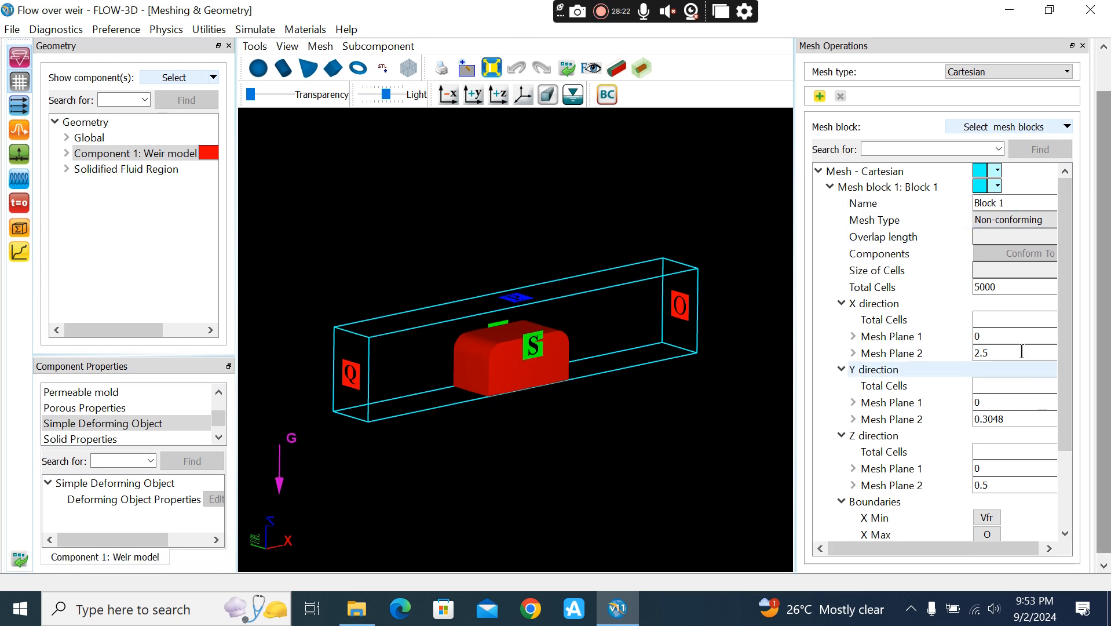
scroll(1065, 268, down, 1)
scroll(1064, 268, down, 2)
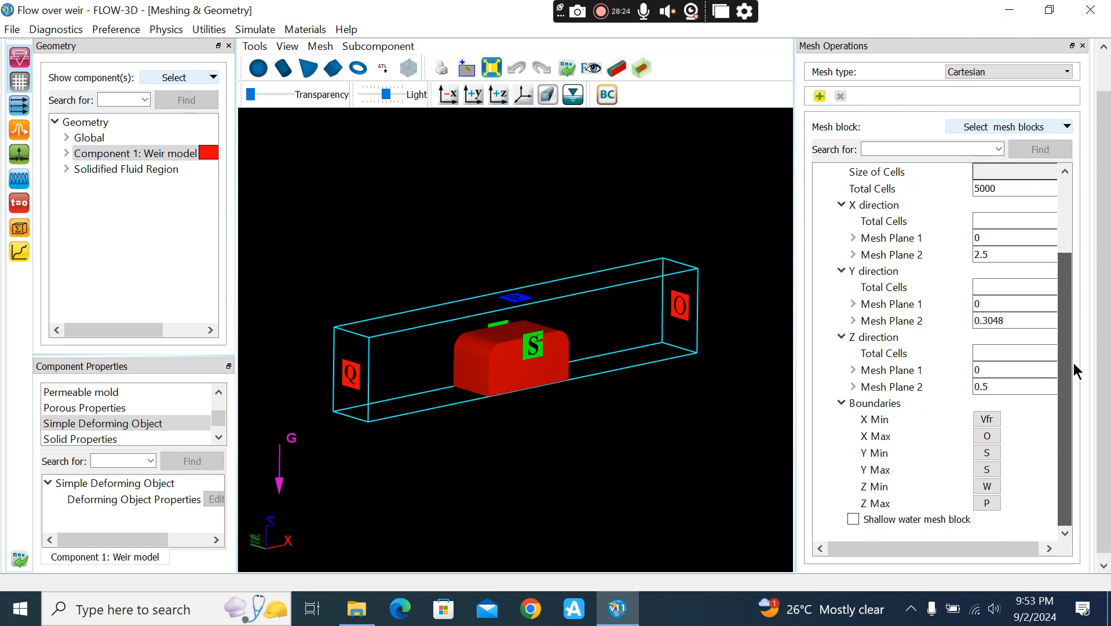
click(993, 384)
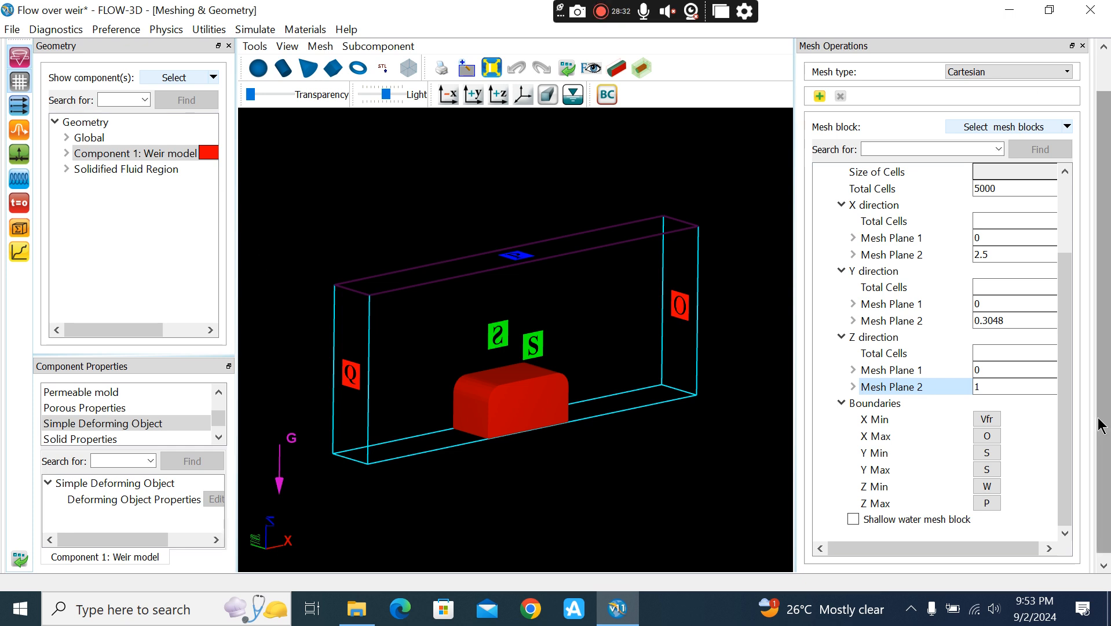
Step: Run the Flow over weir simulation locally, saving the changed mesh height first
drag(1100, 418, 1099, 360)
click(58, 48)
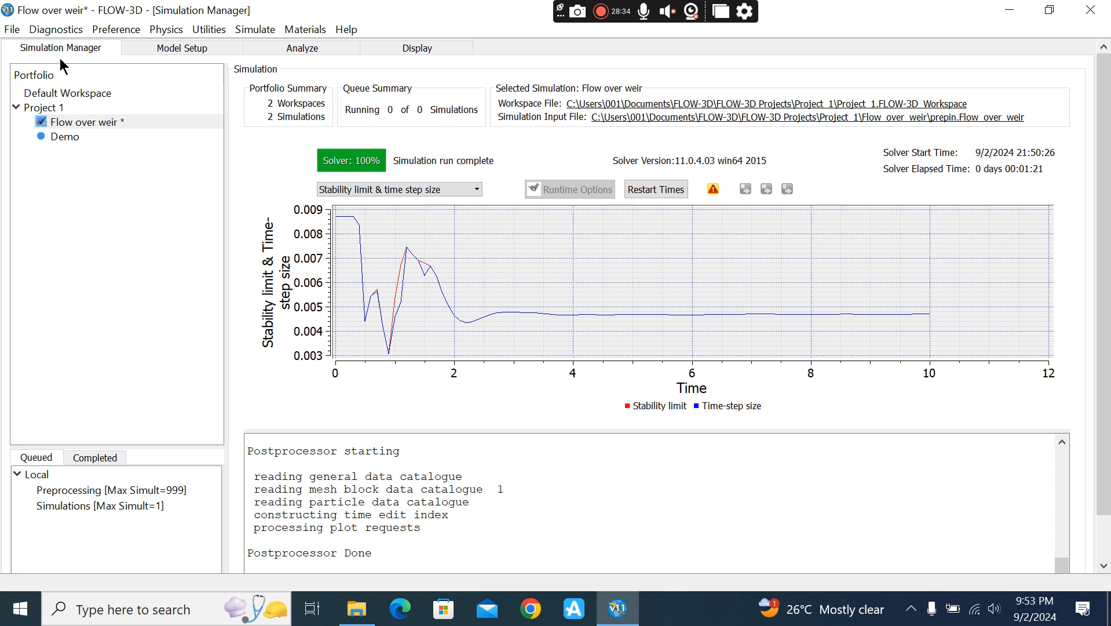
right_click(72, 124)
mouse_move(206, 172)
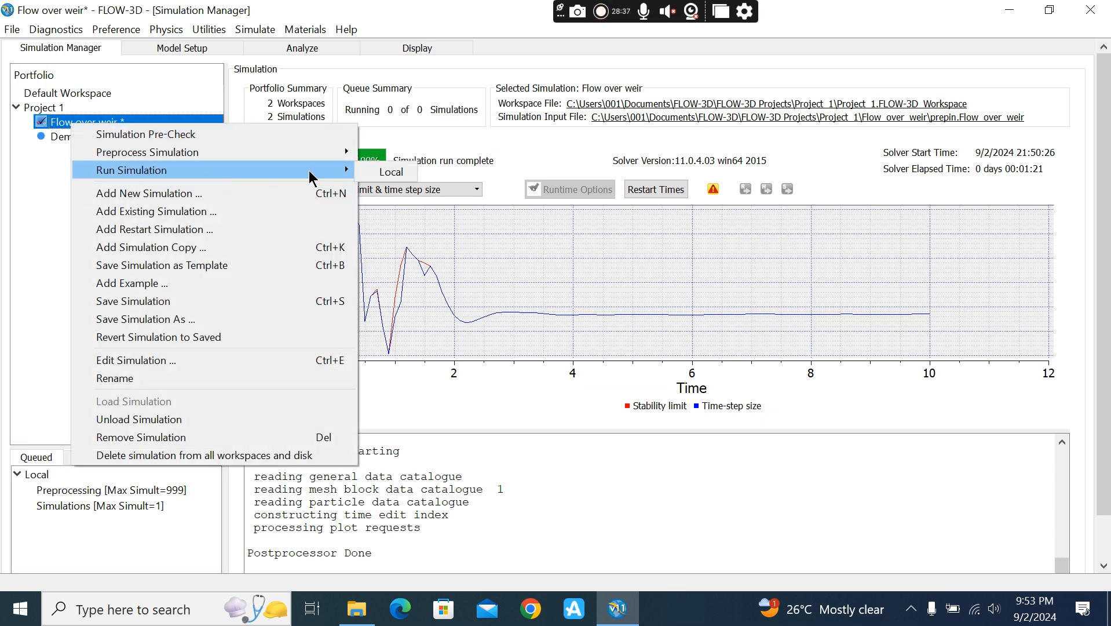
click(380, 173)
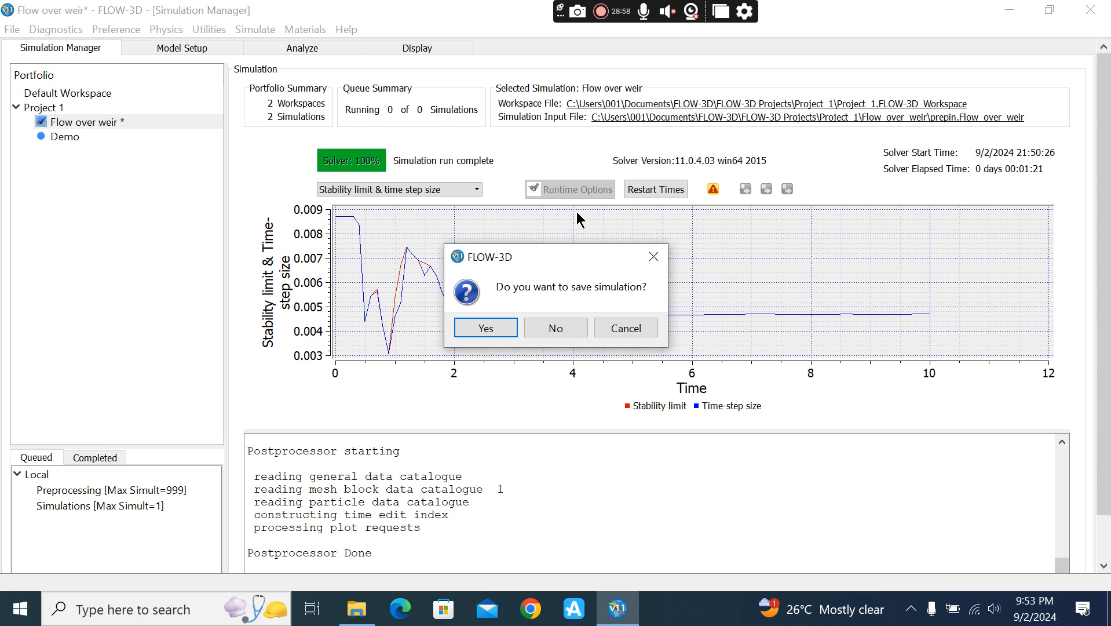
click(511, 330)
click(561, 323)
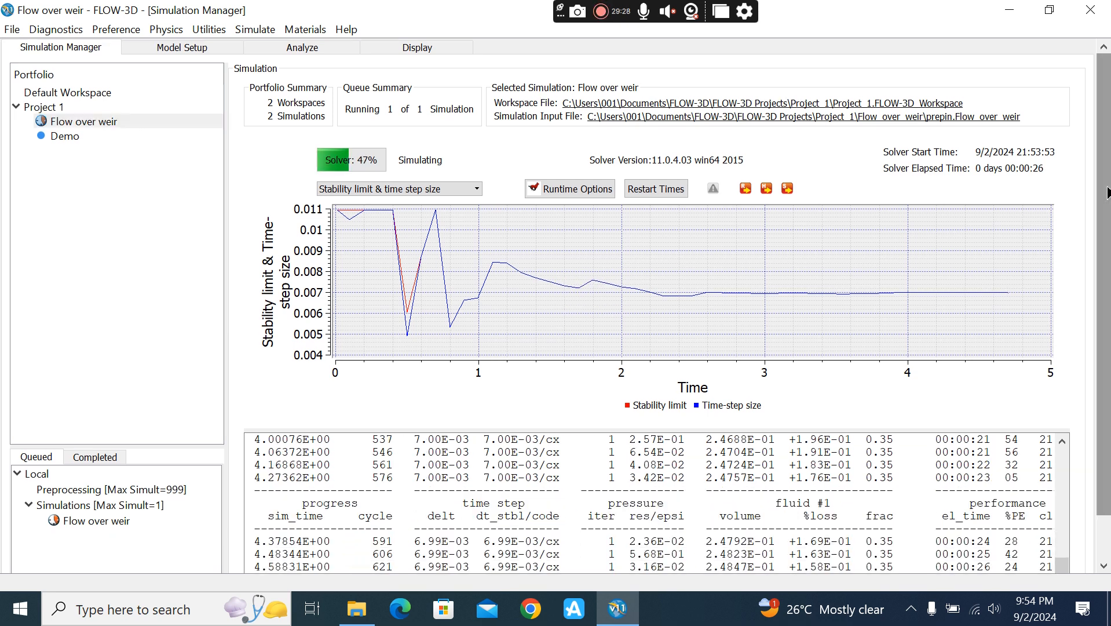
Step: Terminate the running Flow over weir simulation before its finish time
scroll(554, 291, down, 1)
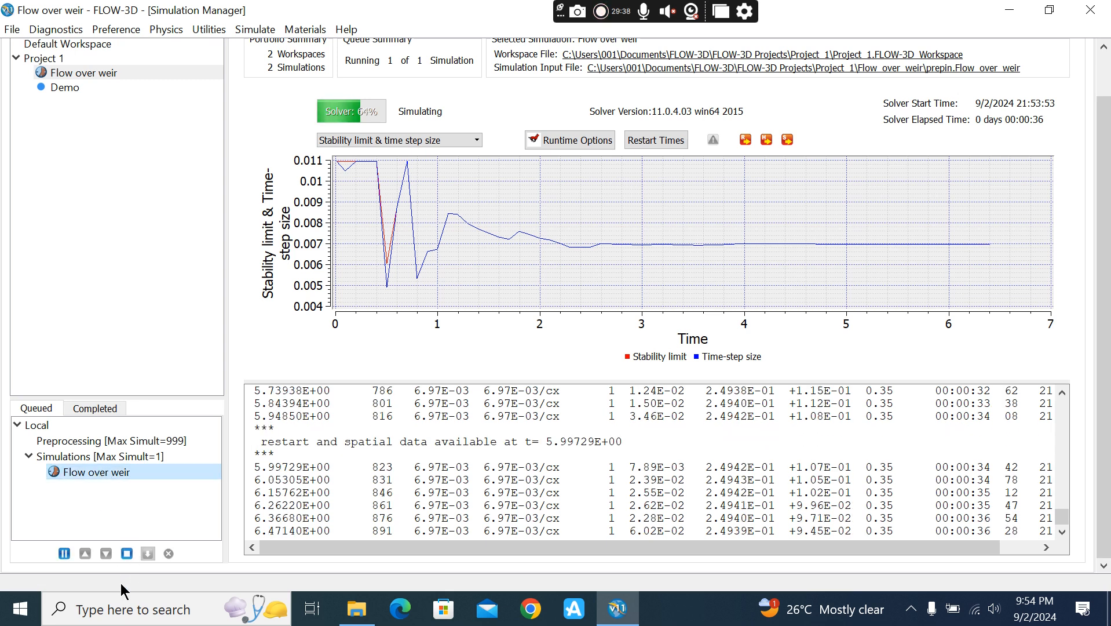
click(127, 553)
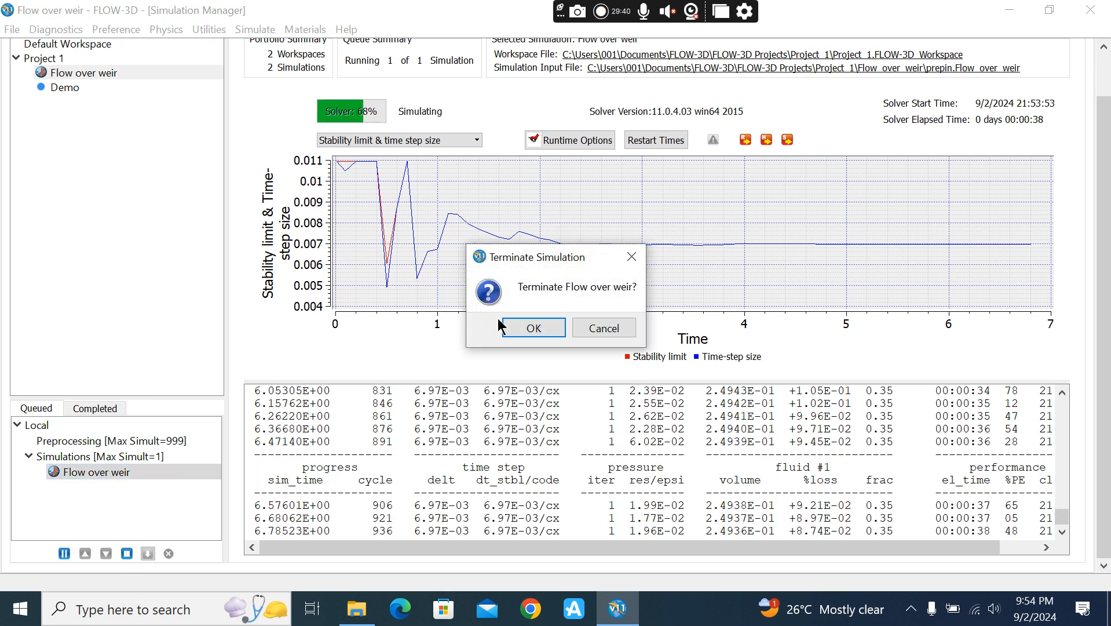
click(531, 325)
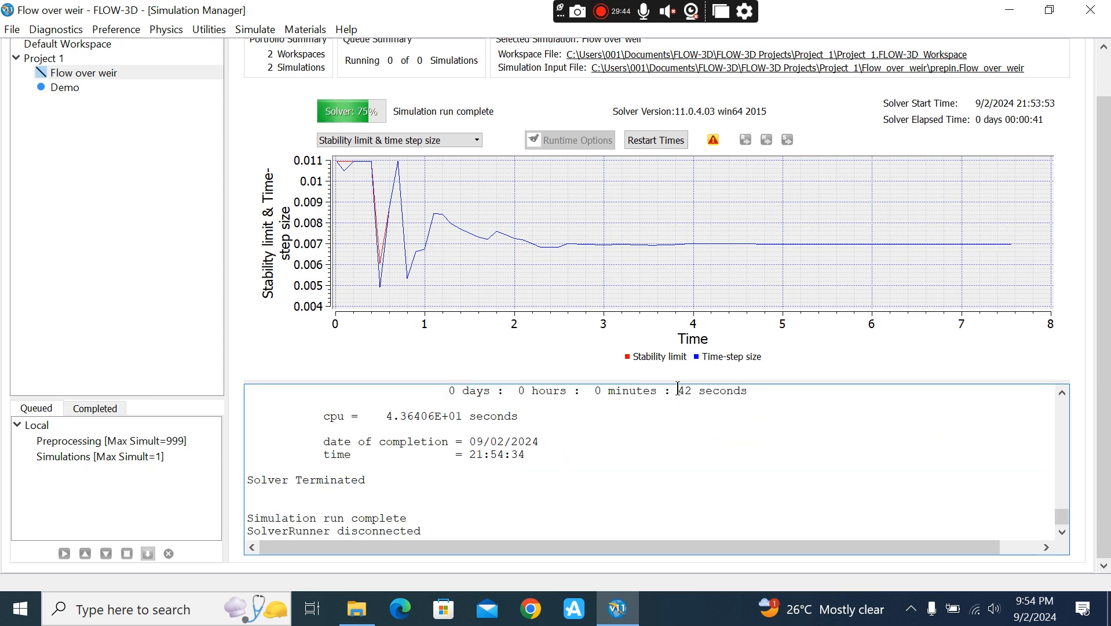
Step: Reload the results file of the terminated run and render the 3-D velocity magnitude plot with plain velocity vectors
scroll(86, 189, up, 2)
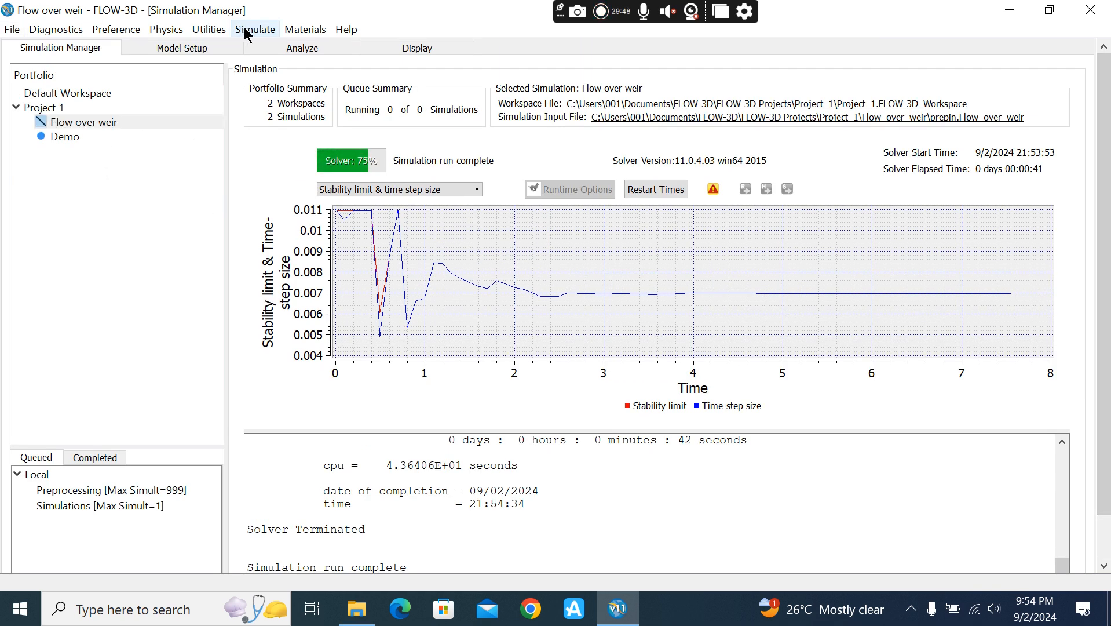
click(335, 51)
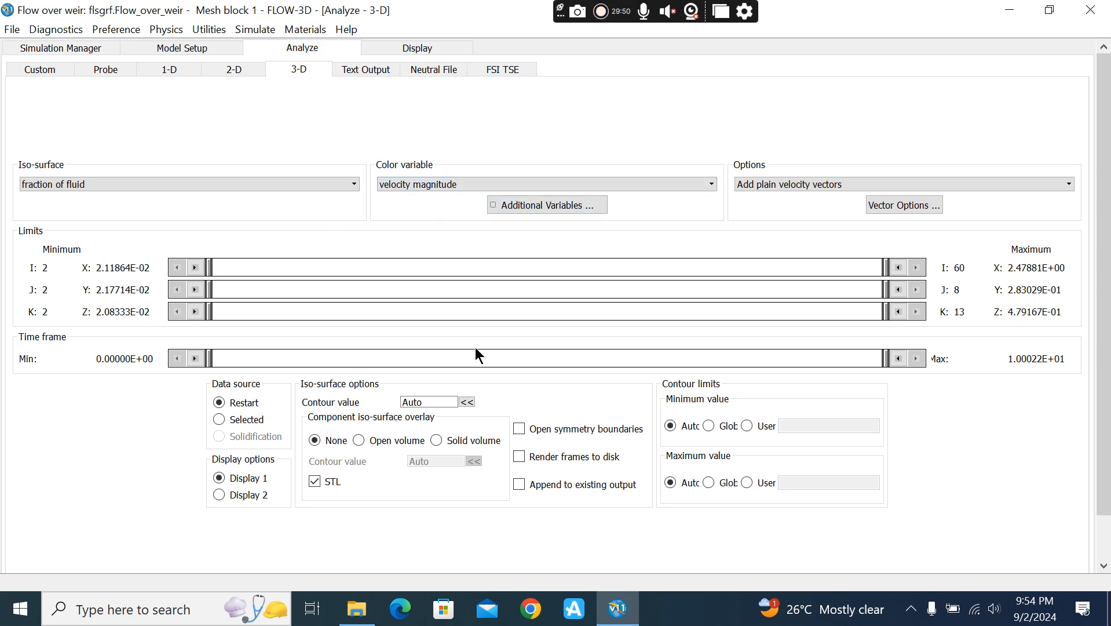
scroll(471, 351, down, 2)
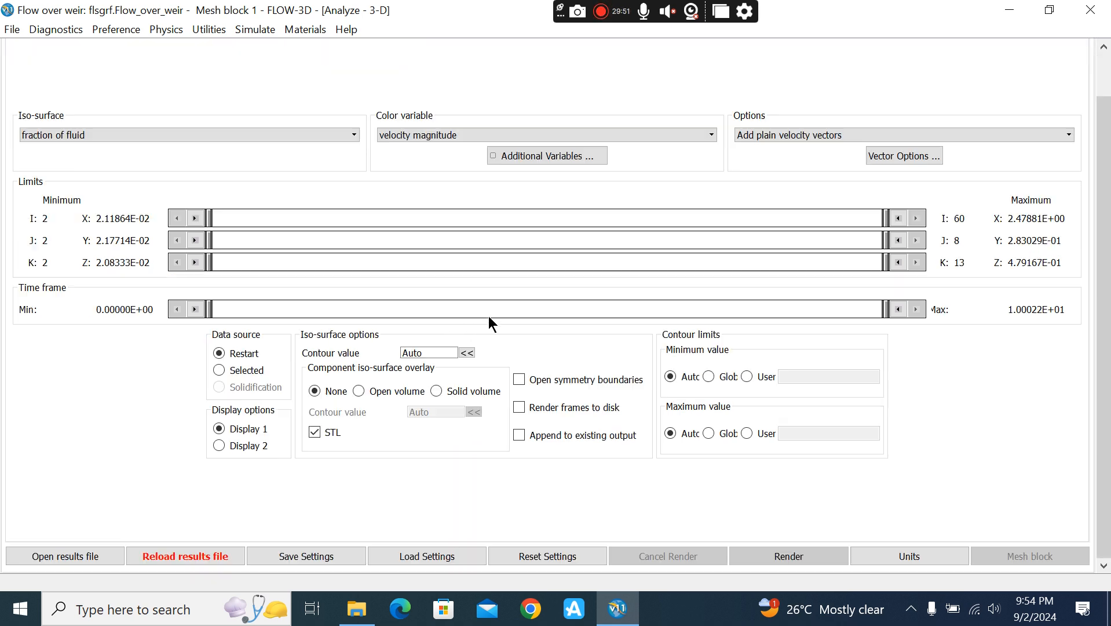
click(183, 555)
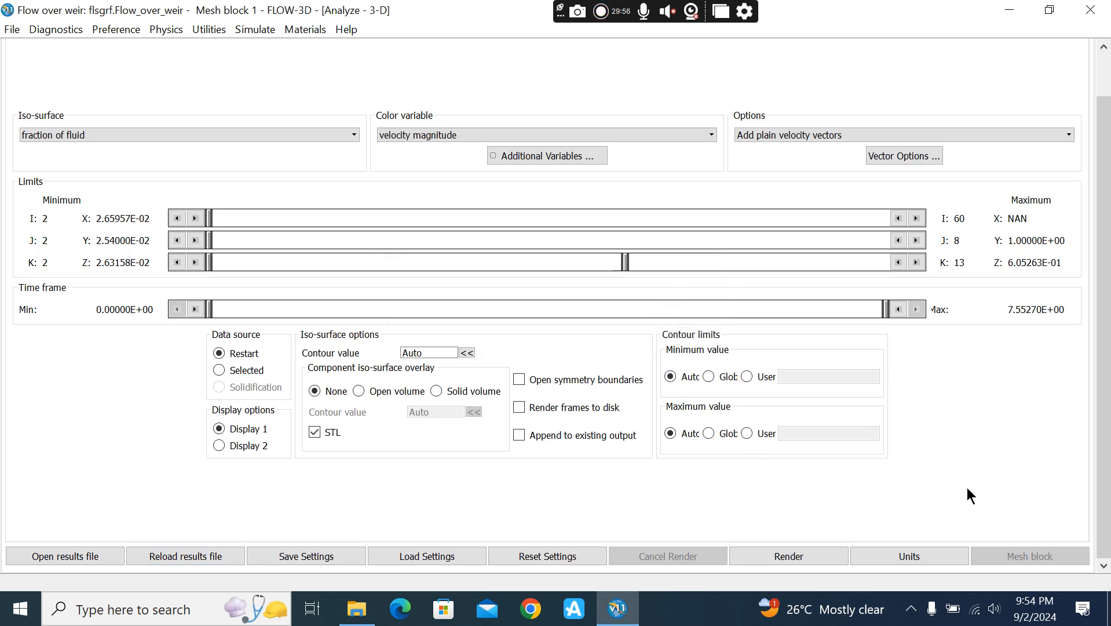
click(796, 561)
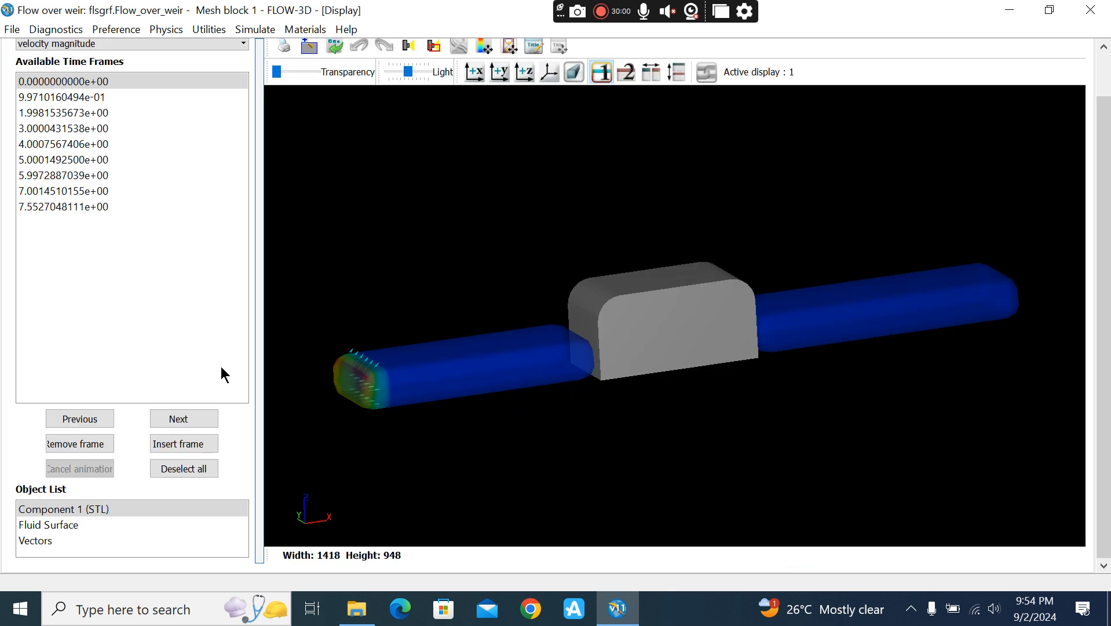
Step: Step the 3-D velocity magnitude plot forward frame by frame from time 0 to the 5.0001492500 frame
click(185, 418)
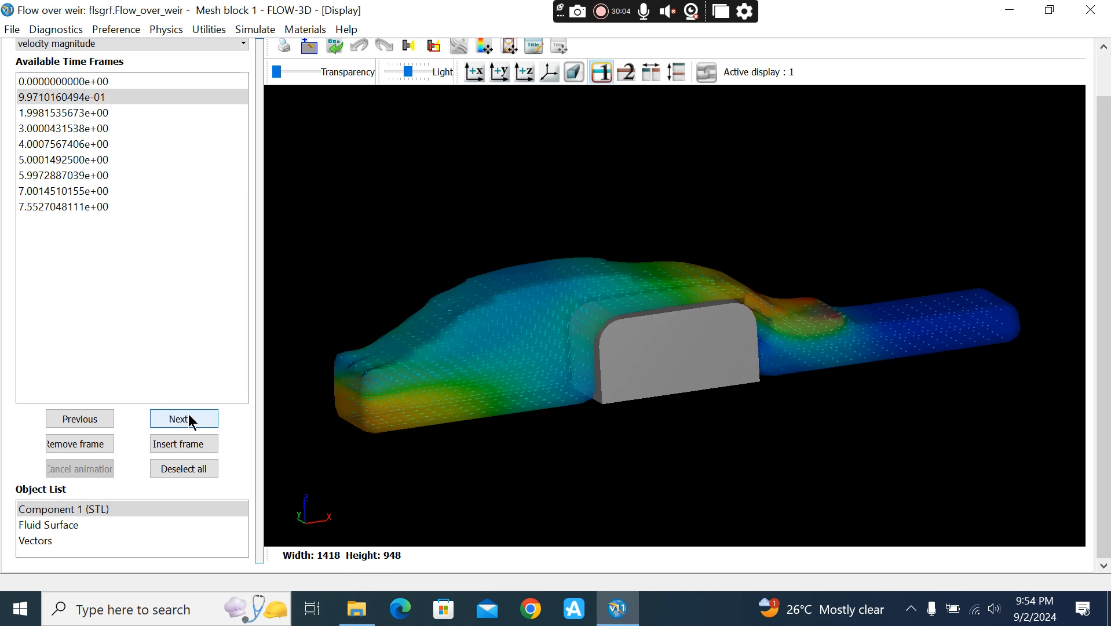
click(190, 420)
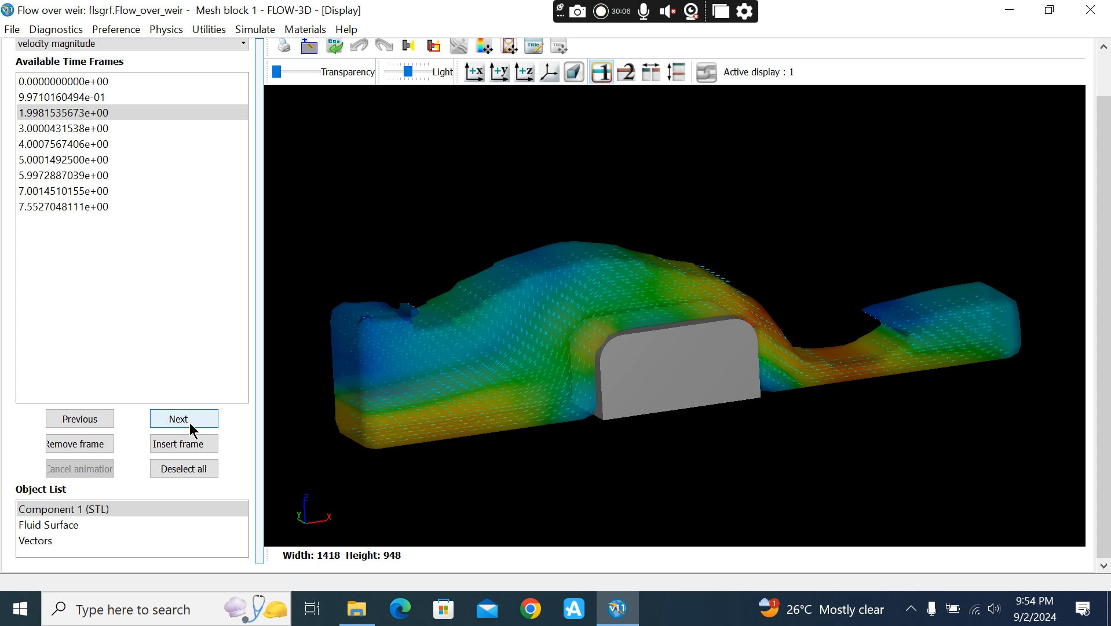
click(190, 423)
click(189, 423)
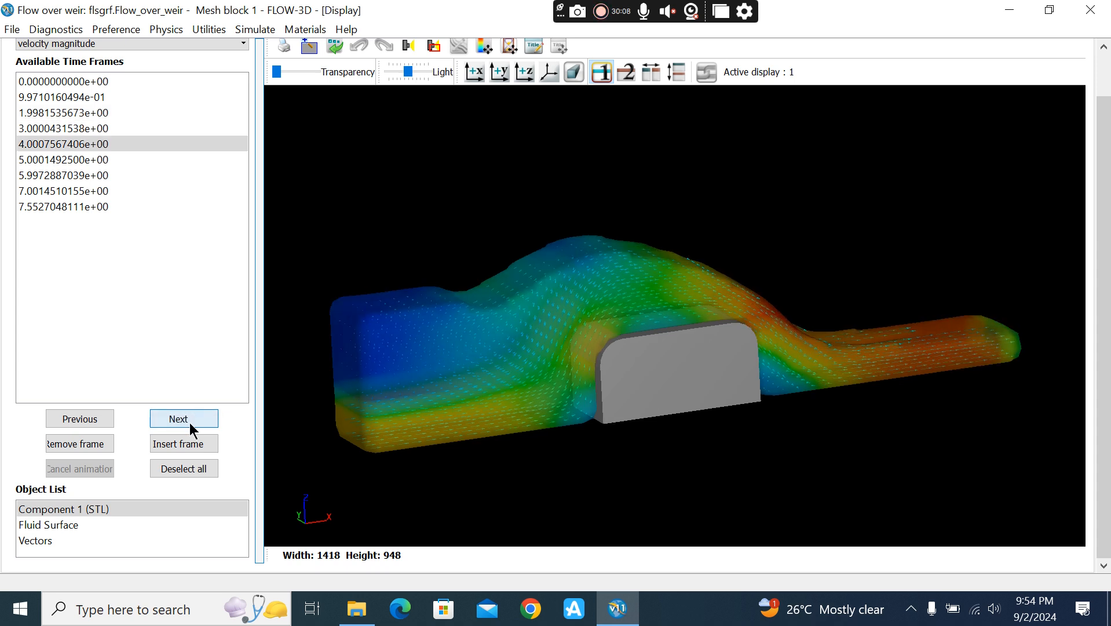
click(189, 423)
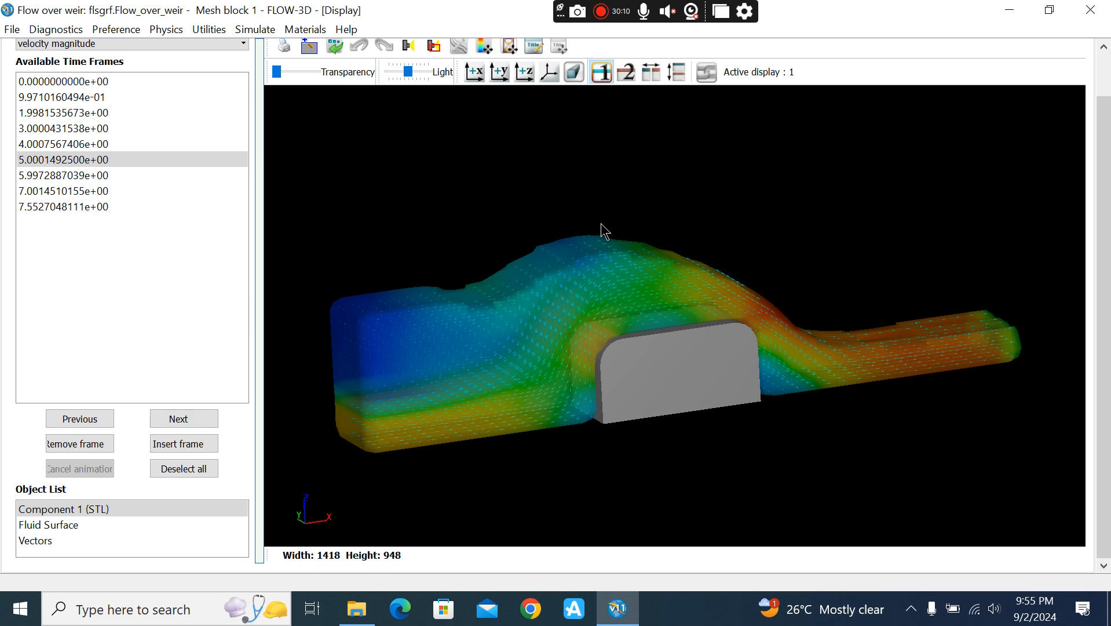
Step: Show the 1.9981535673 time frame and turn the weir model to a near-frontal side view
click(70, 96)
click(68, 114)
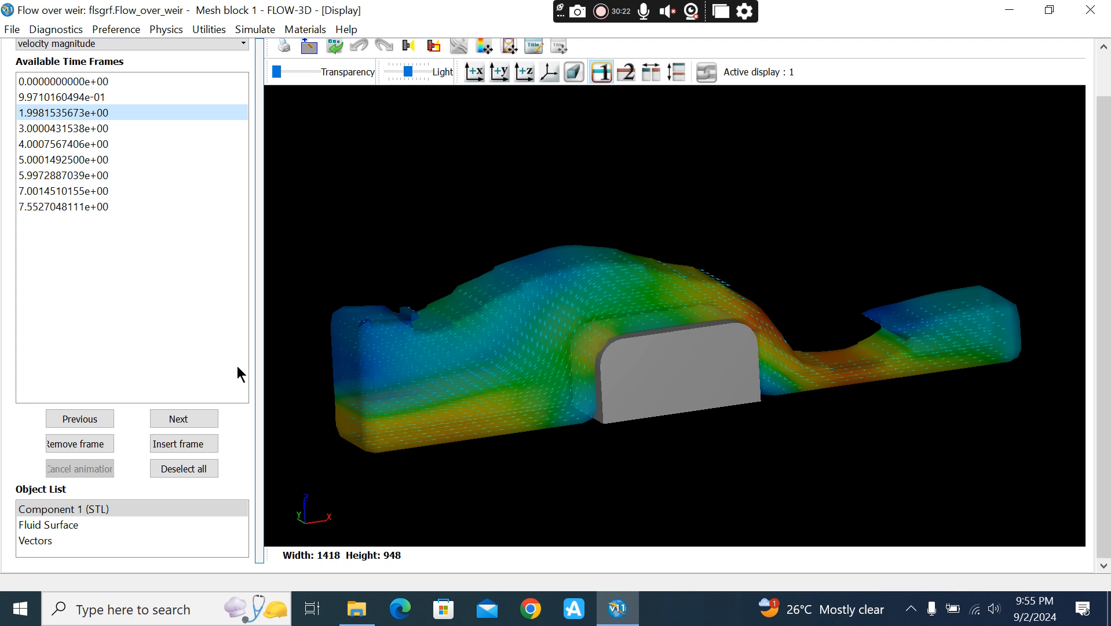
drag(866, 423, 730, 378)
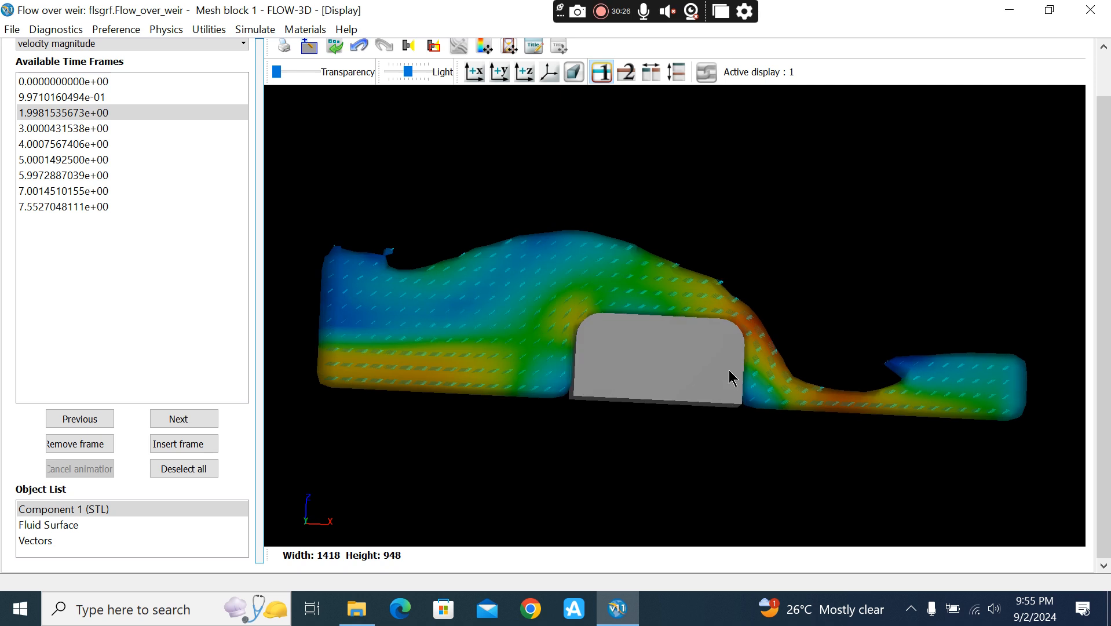
Step: Advance the side view of the flow frame by frame to the final 7.5527048111 time frame
click(187, 418)
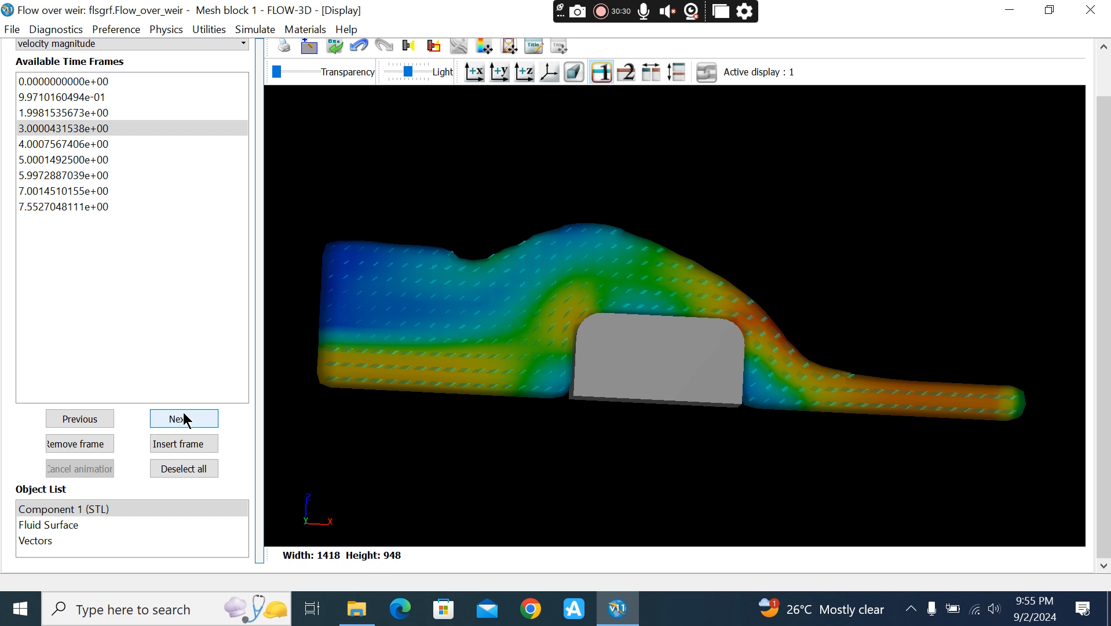
click(160, 418)
click(165, 419)
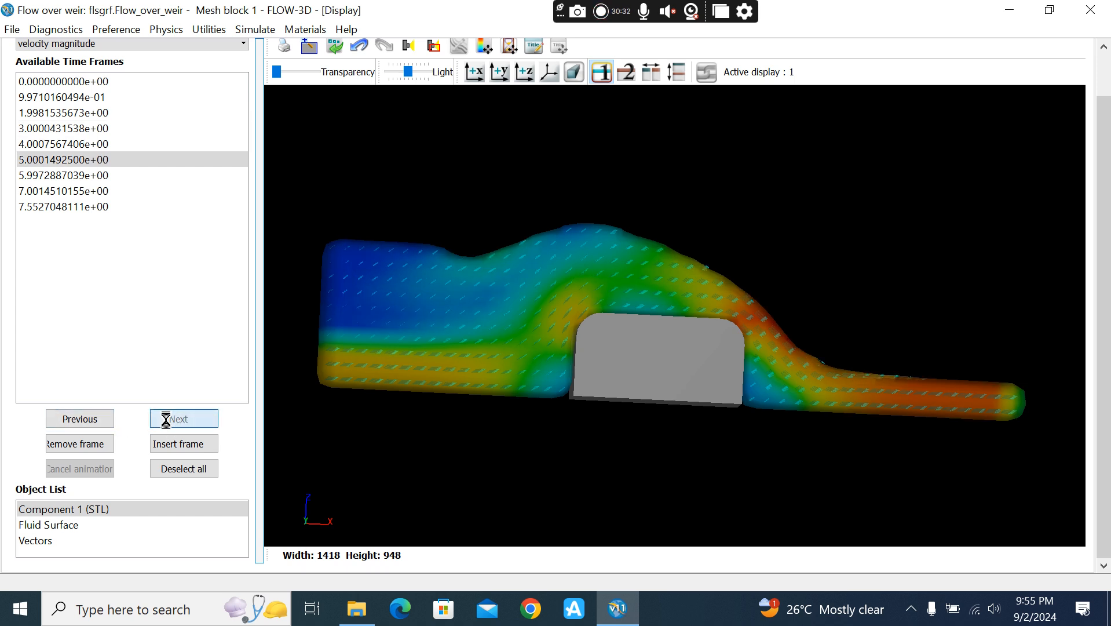
click(166, 418)
click(166, 419)
click(165, 419)
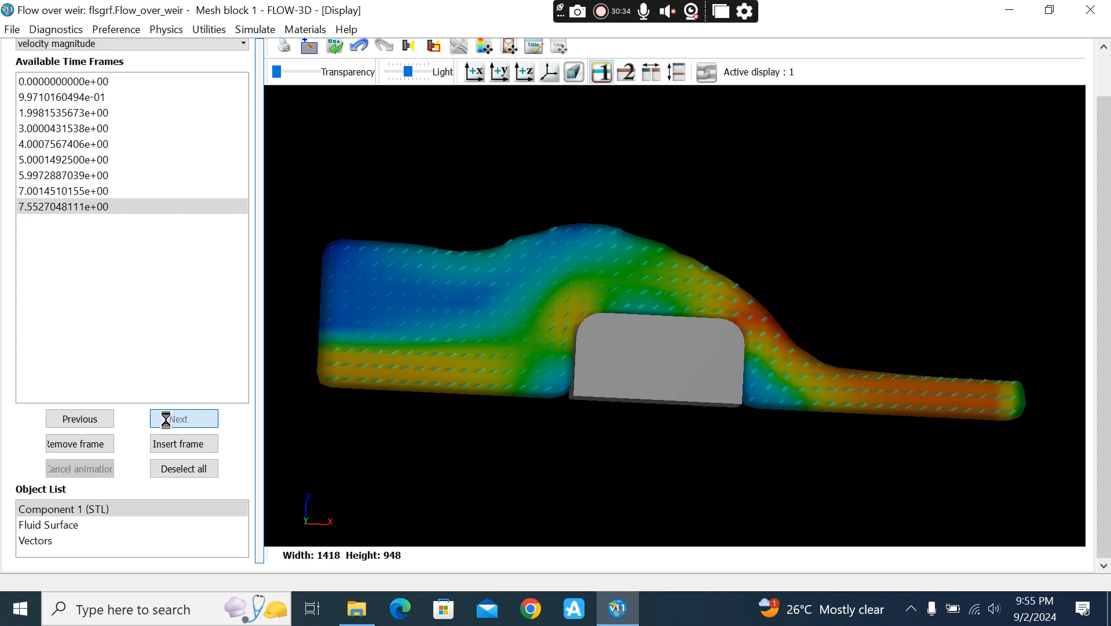
Step: Cycle past the last frame to the start and replay the flow up to the 4.0007567406 time frame
click(166, 418)
click(166, 418)
click(166, 419)
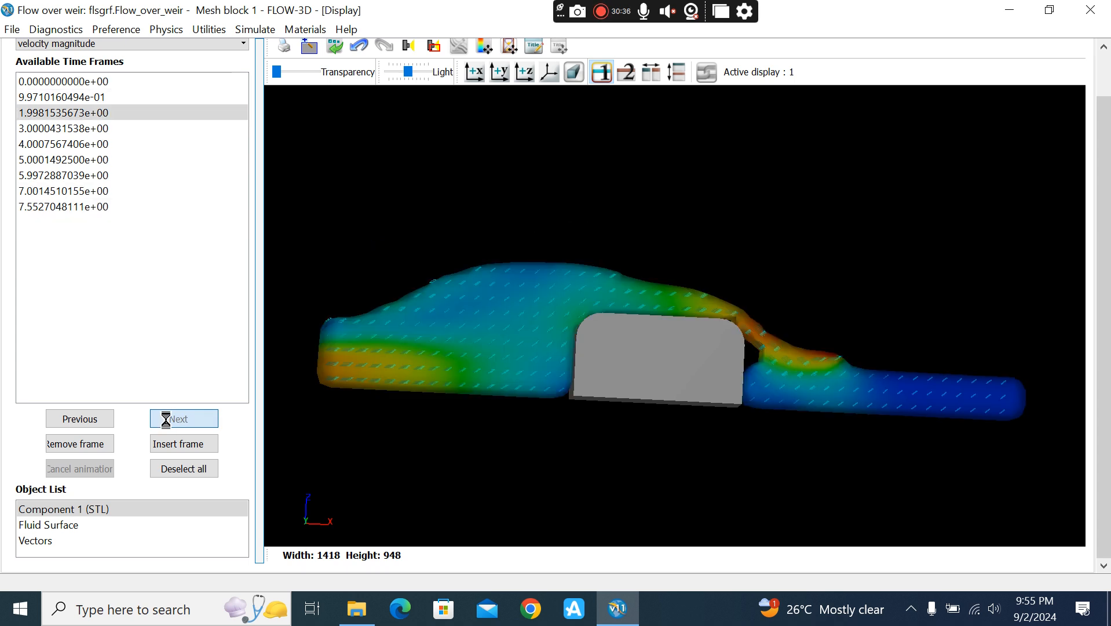
click(166, 420)
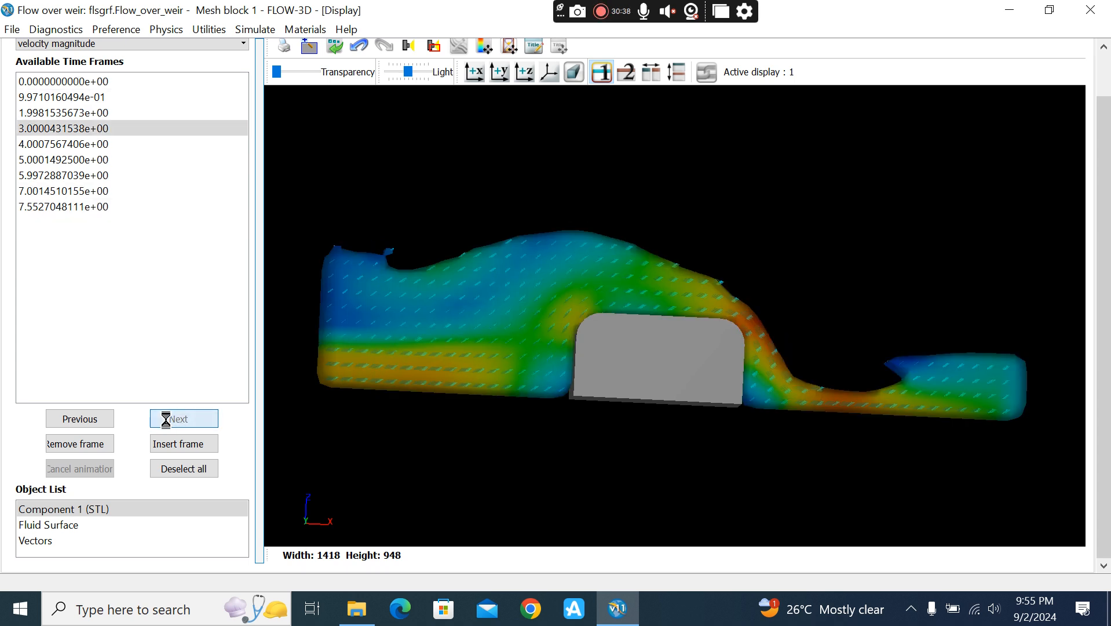
click(166, 420)
Step: Tilt the weir model slightly to reveal its depth and advance the plot to the 7.5527048111 time frame
drag(572, 253, 684, 289)
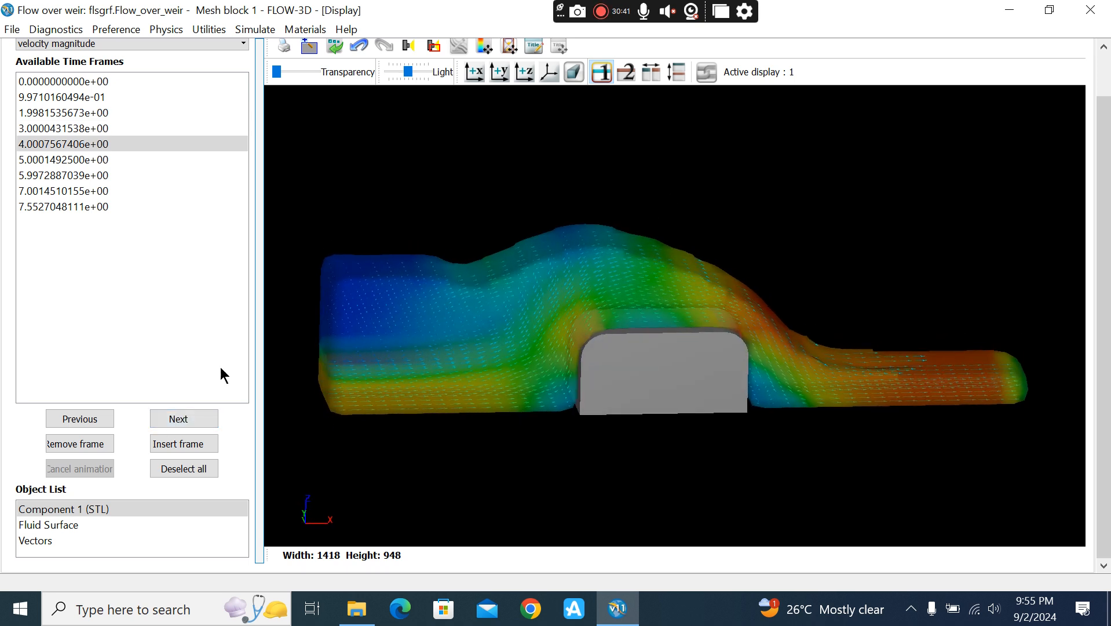
click(169, 419)
click(182, 418)
click(182, 419)
click(182, 419)
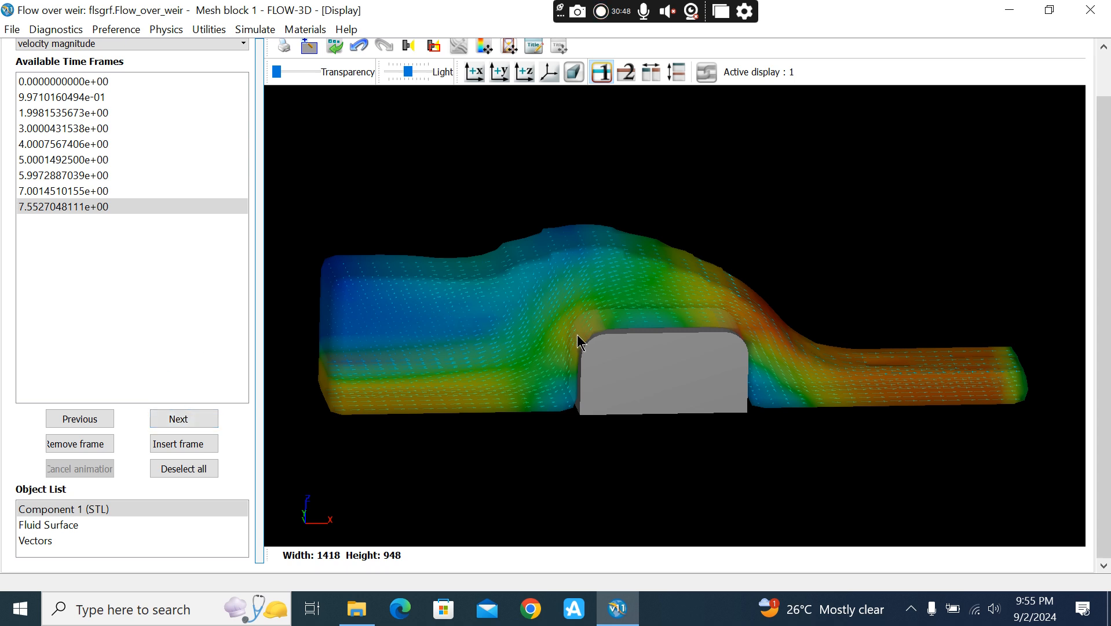
Step: Examine the velocity colours and vectors over and around the weir in the last time frame, close up and from several angles
drag(556, 427, 562, 405)
middle_drag(565, 401, 642, 291)
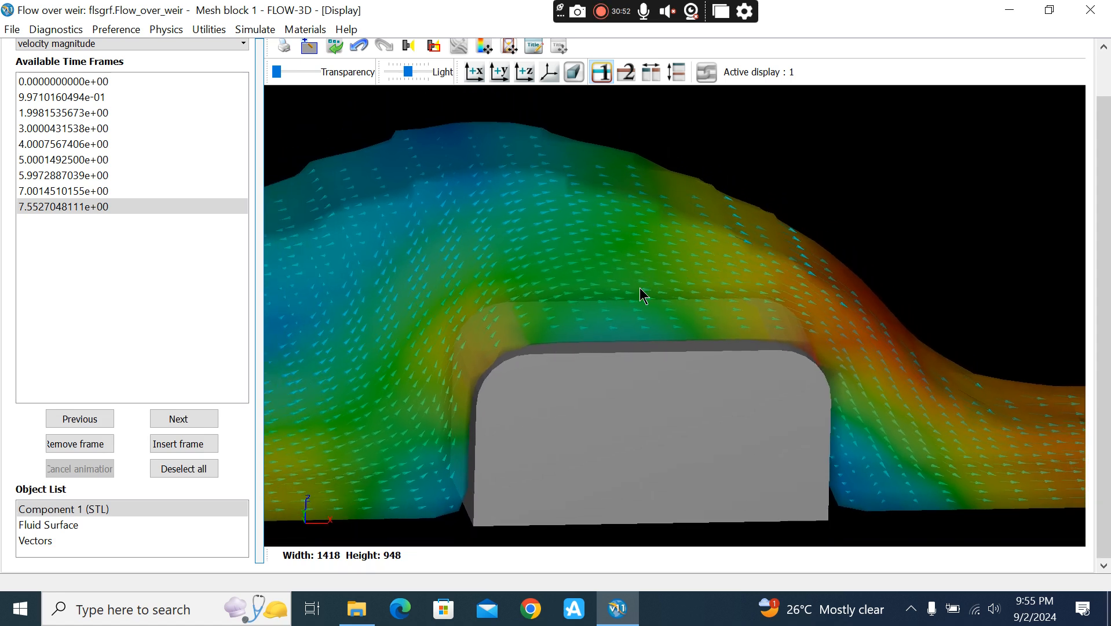
middle_drag(849, 413, 758, 374)
drag(441, 371, 489, 320)
middle_drag(647, 246, 642, 351)
drag(565, 417, 489, 397)
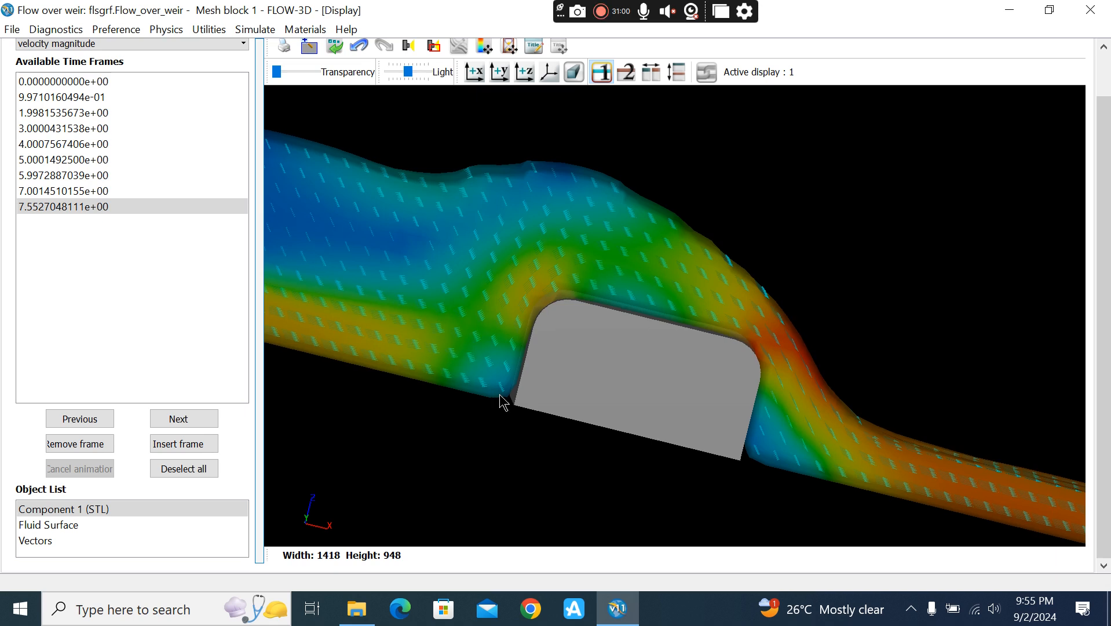
middle_drag(531, 398, 516, 308)
drag(474, 395, 542, 424)
middle_drag(591, 383, 609, 333)
drag(577, 245, 478, 249)
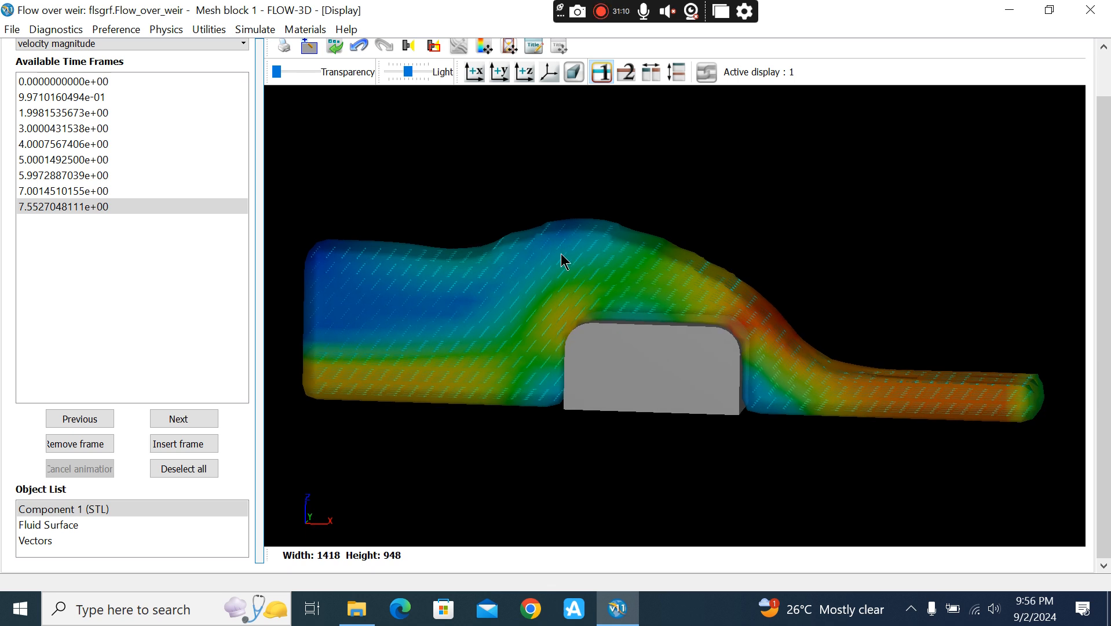
middle_drag(581, 290, 609, 276)
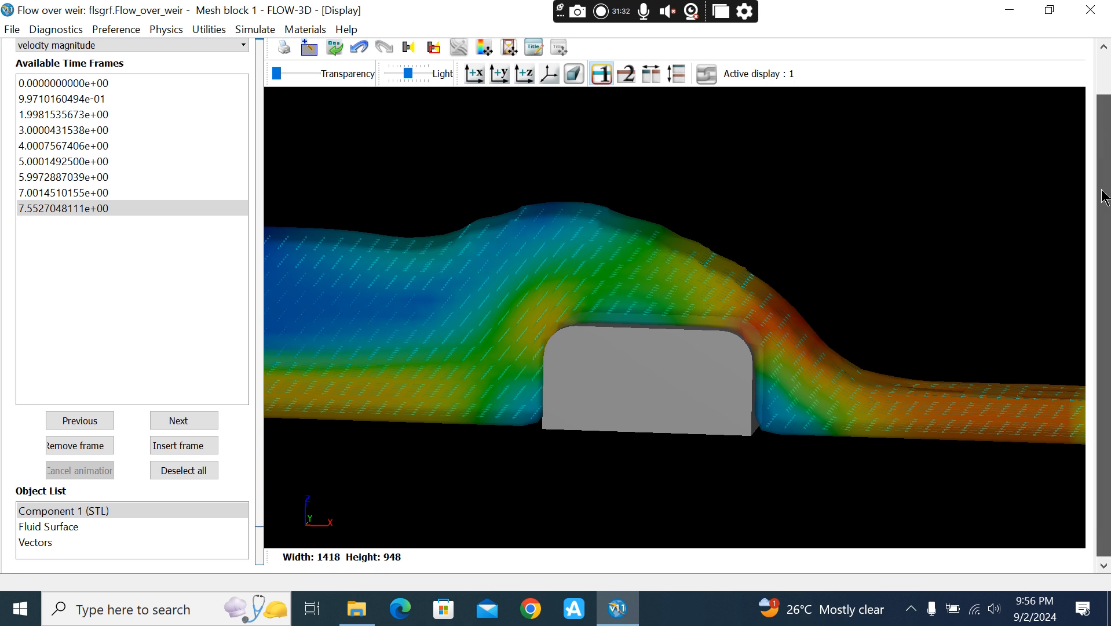
drag(1104, 191, 1103, 142)
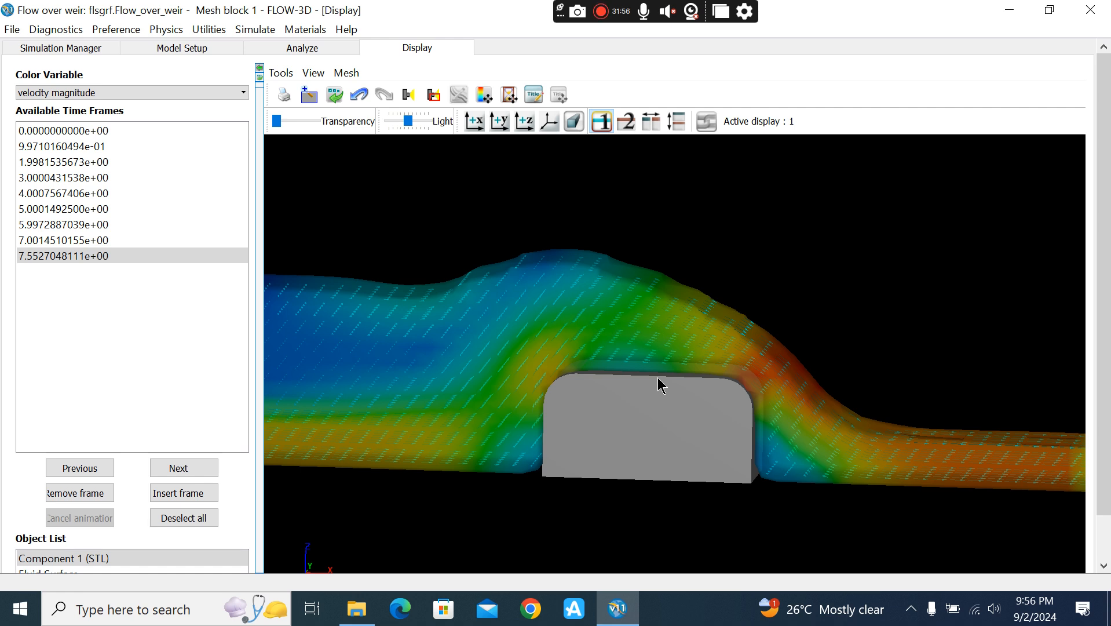
drag(721, 258, 520, 361)
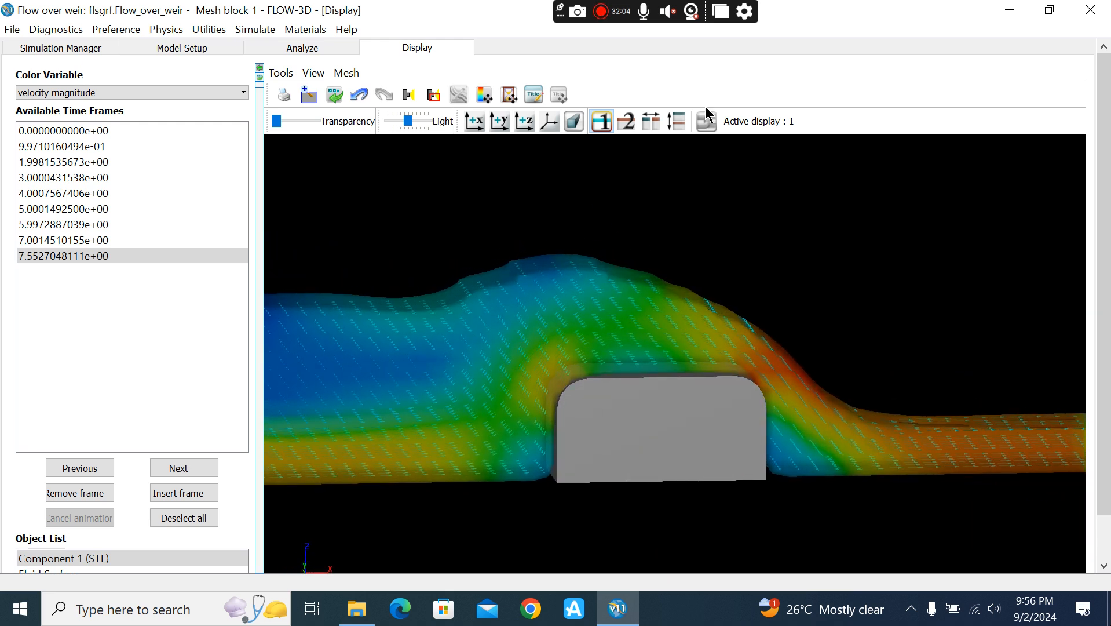